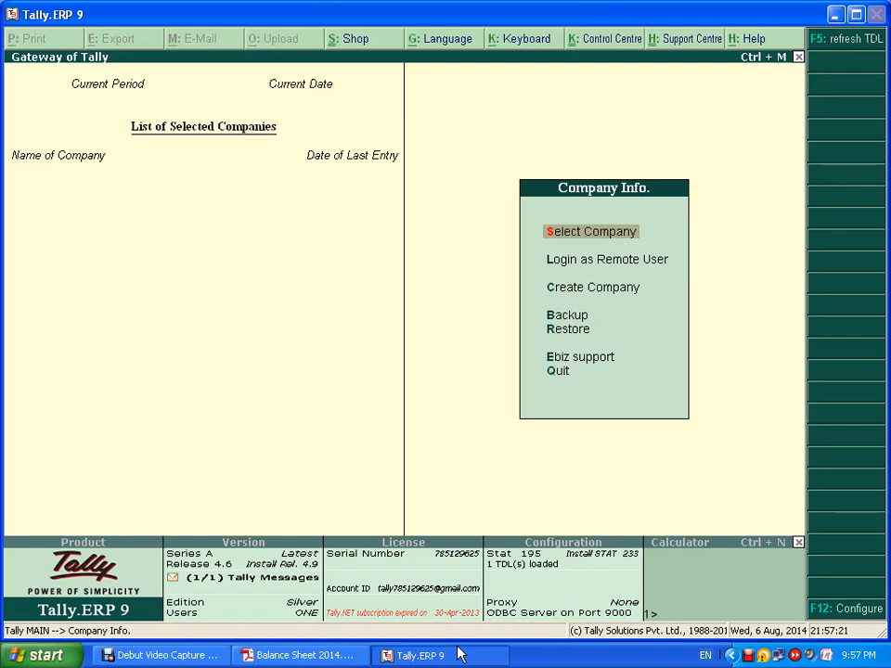
# - Choose Create Company from the Company Info menu to start a new company
pyautogui.press('Down')
pyautogui.press('Down')
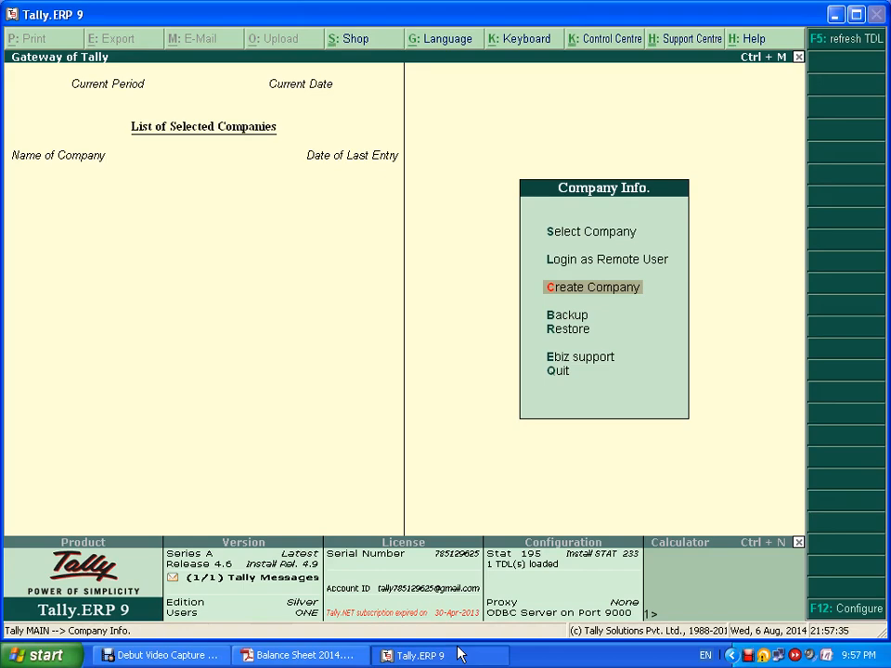
pyautogui.press('Return')
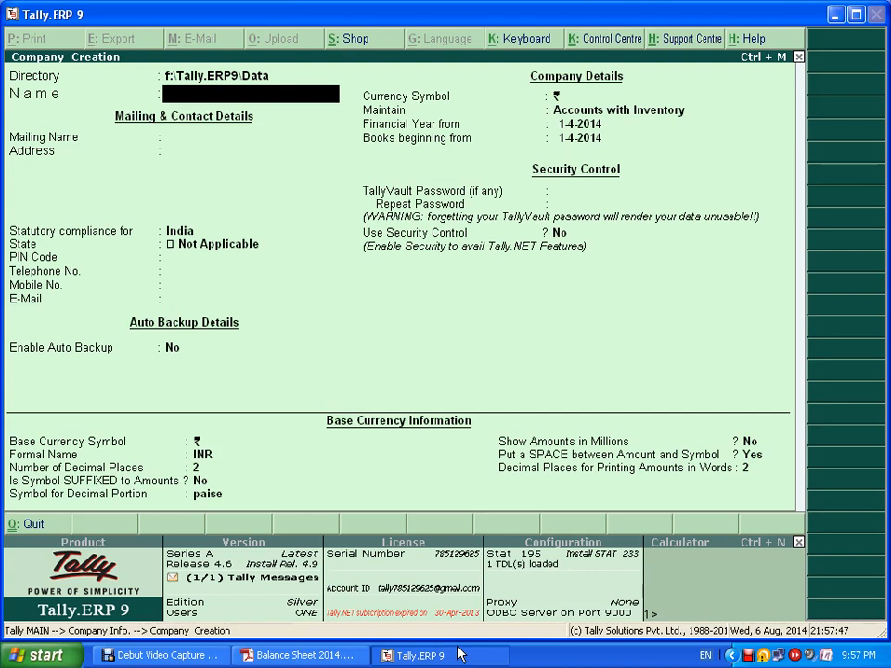
# - Enter 'Satyaki Constructions' as the company name
pyautogui.write('Satyaki')
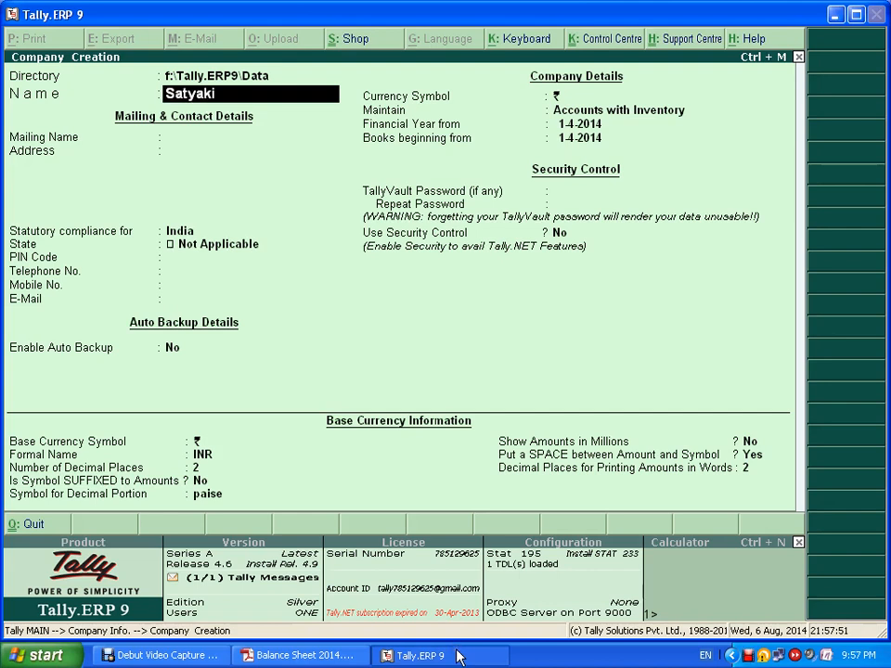
pyautogui.write(' Constructions')
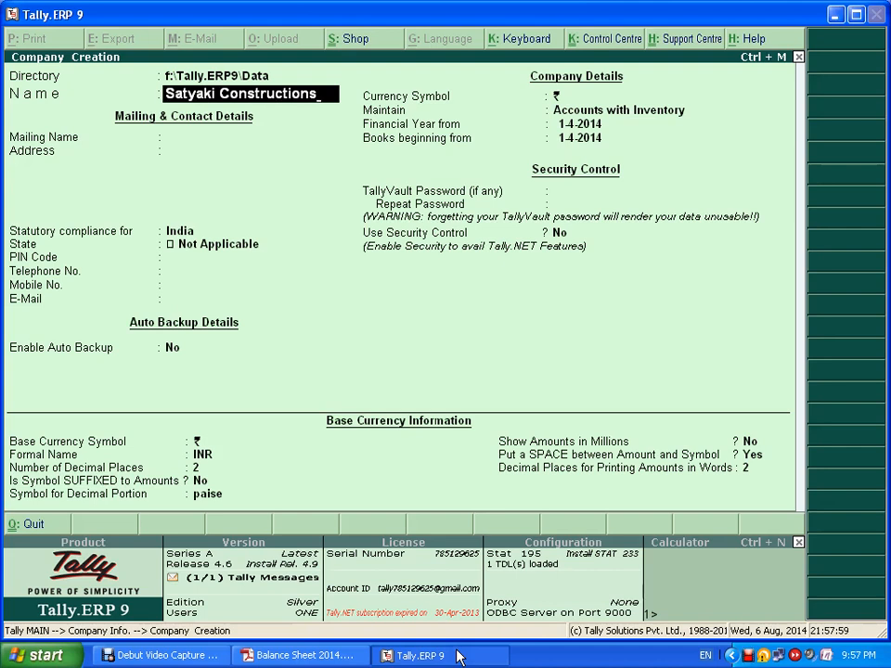
pyautogui.press('Return')
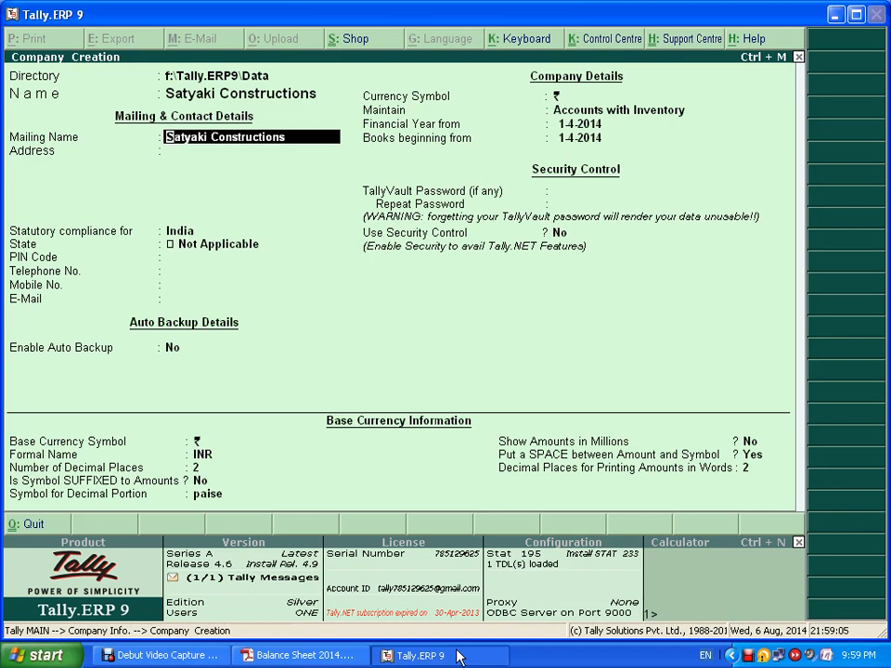
# - Keep the prefilled mailing name and enter Hyderabad as the company address
pyautogui.press('Return')
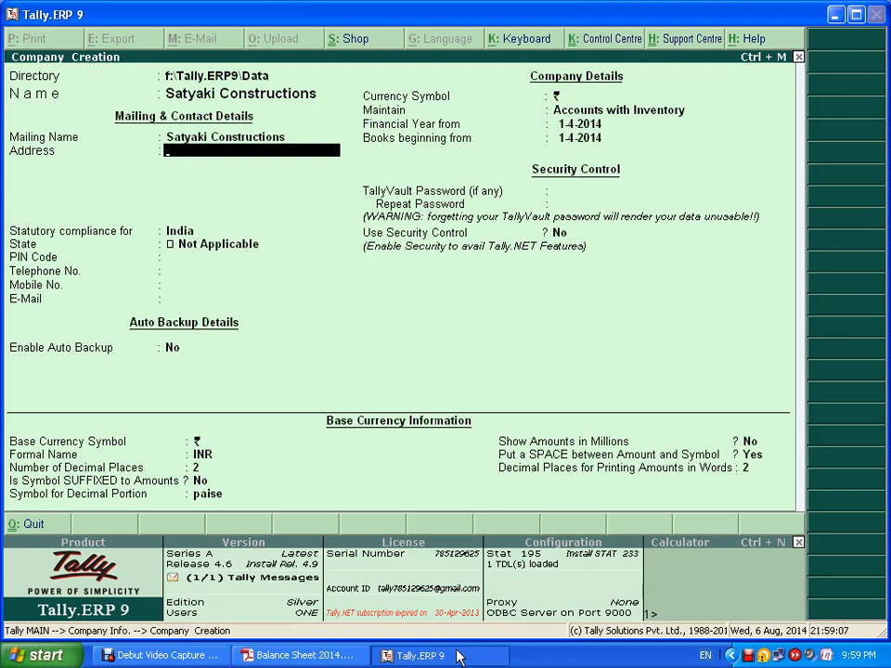
pyautogui.write('Hyderabad')
pyautogui.press('Return')
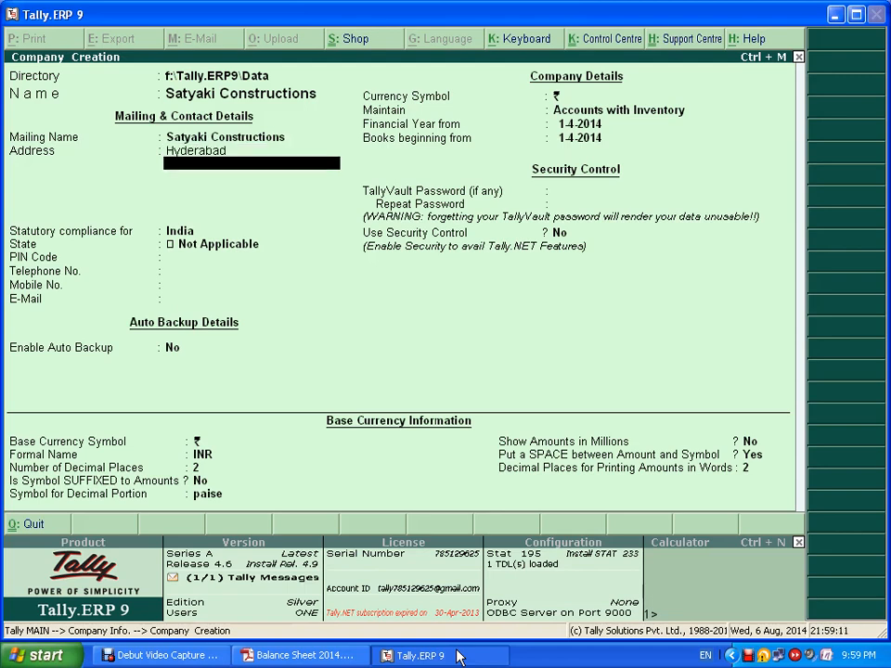
pyautogui.press('Return')
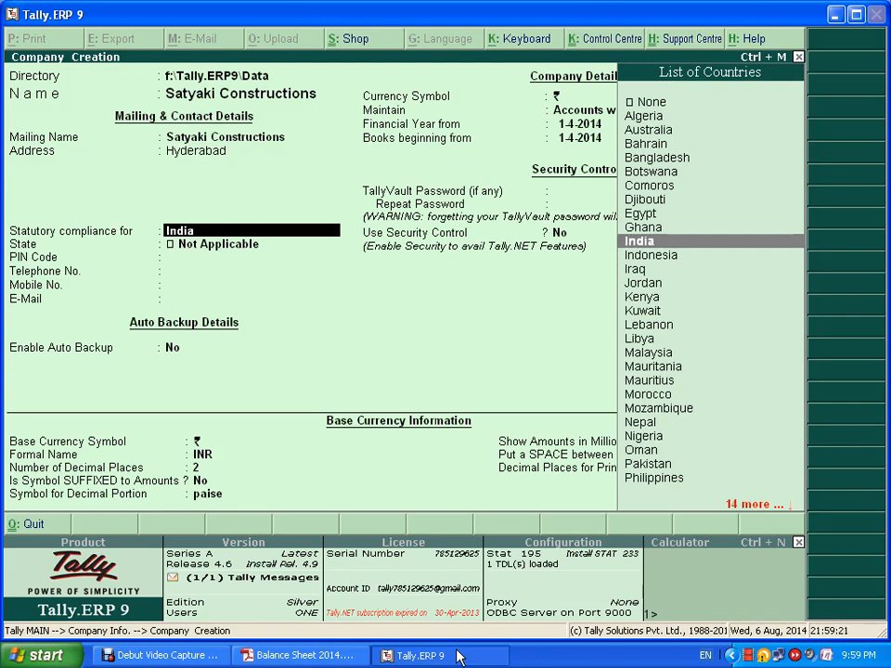
# - Keep India, set the state to Andhra Pradesh, and leave PIN, phone, mobile and e-mail blank
pyautogui.press('Return')
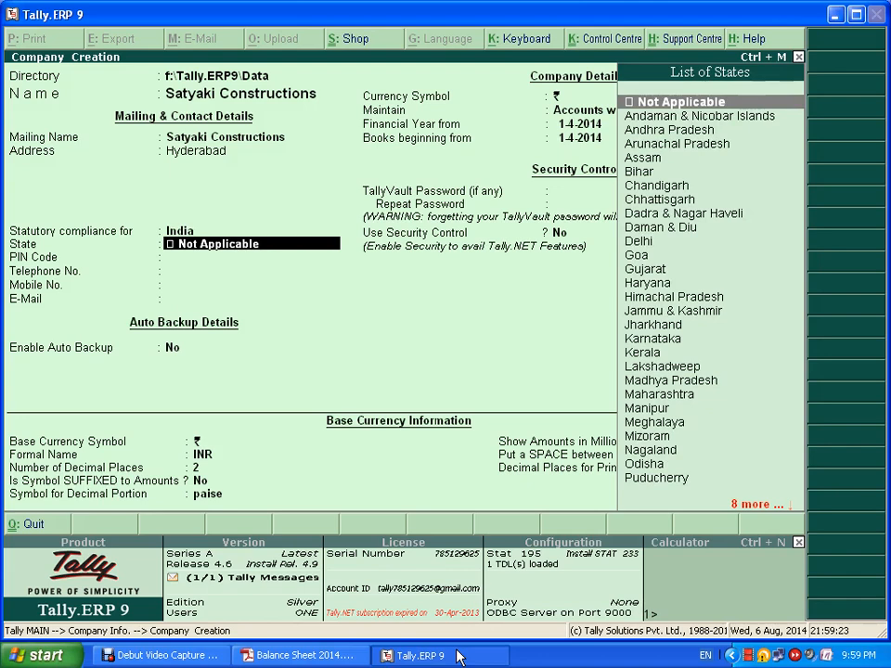
pyautogui.press('Down')
pyautogui.press('Down')
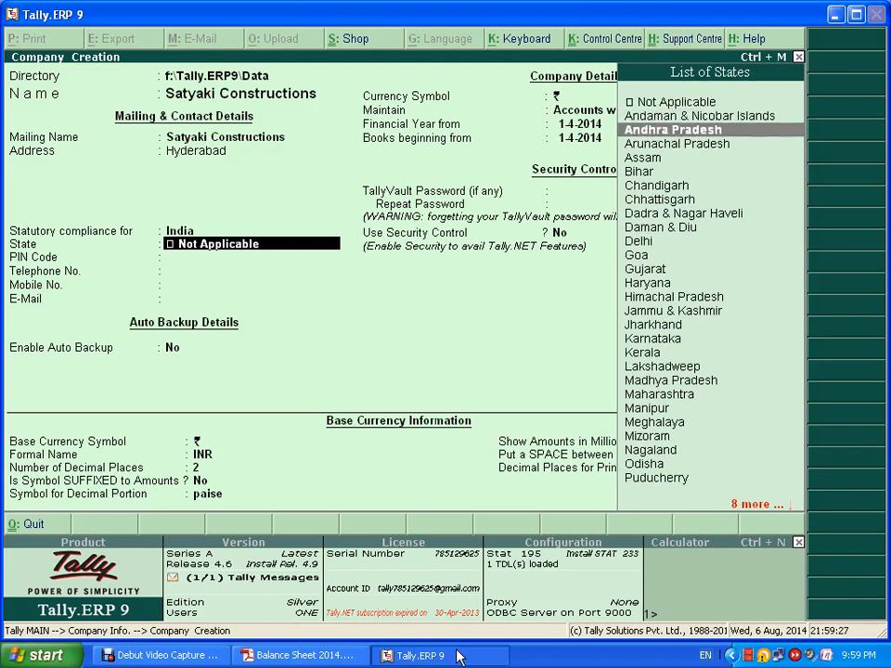
pyautogui.press('Return')
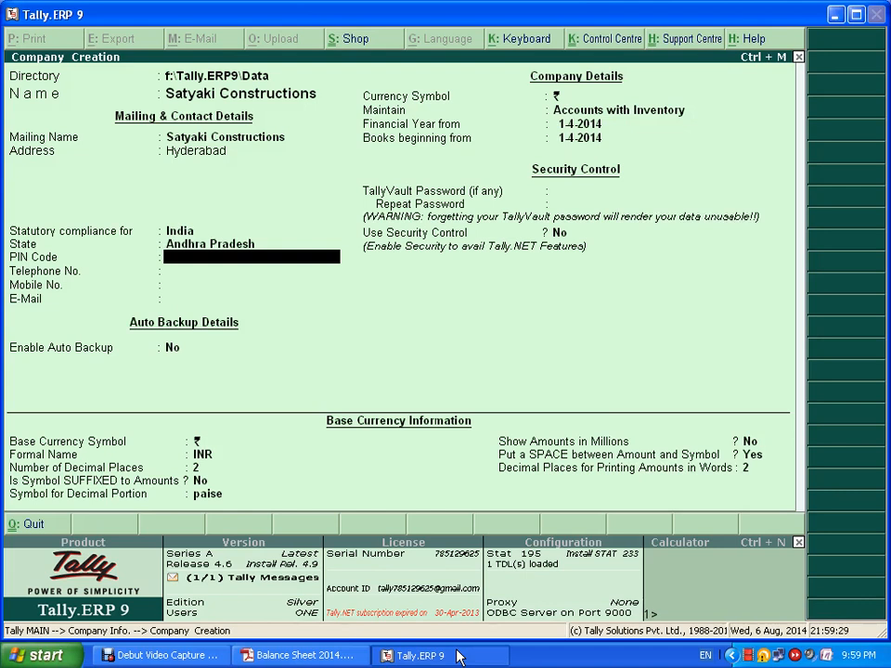
pyautogui.press('Return')
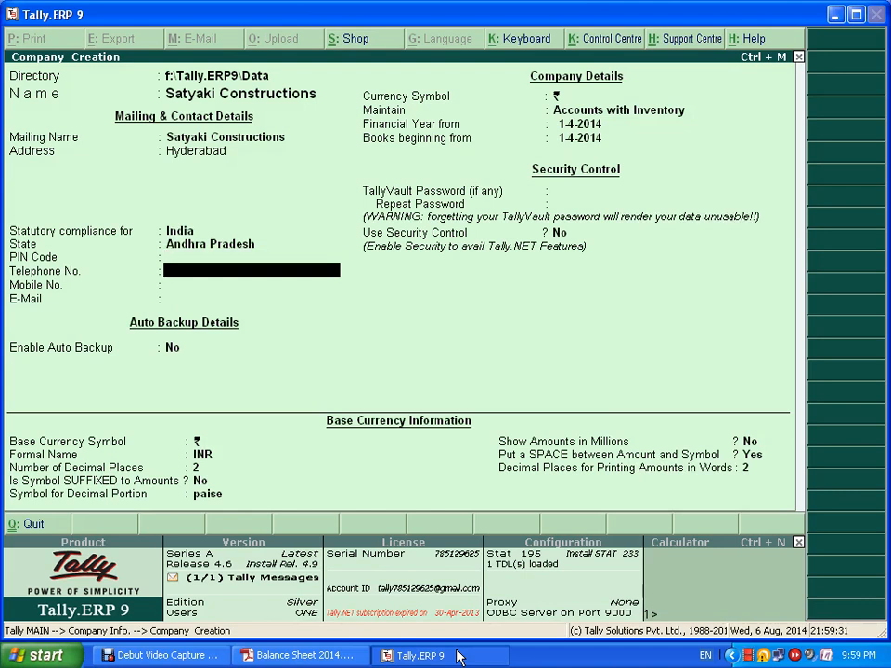
pyautogui.press('Return')
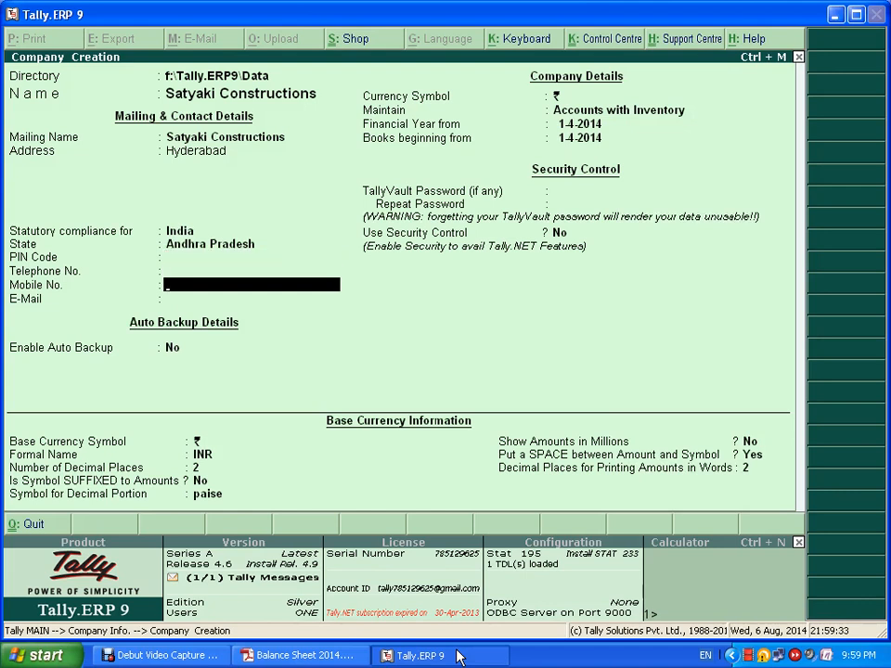
pyautogui.press('Return')
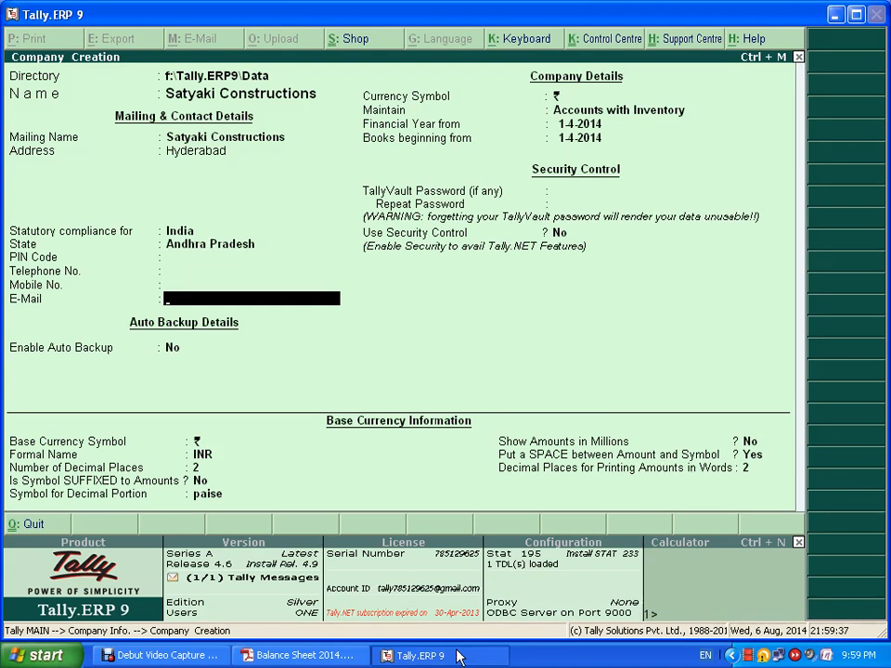
pyautogui.press('Return')
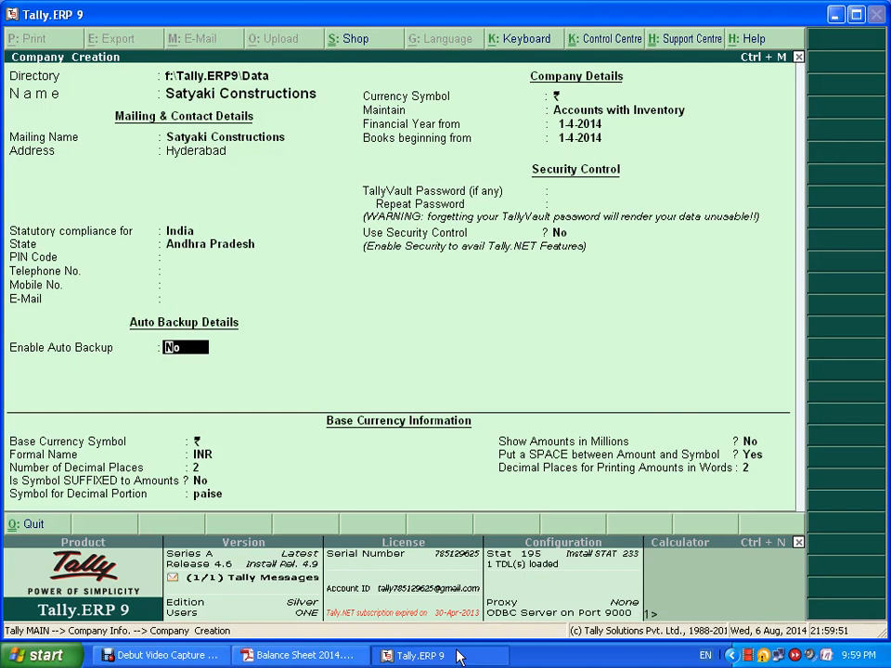
# - Keep auto backup off and the rupee symbol, and set the company to Accounts Only
pyautogui.press('Return')
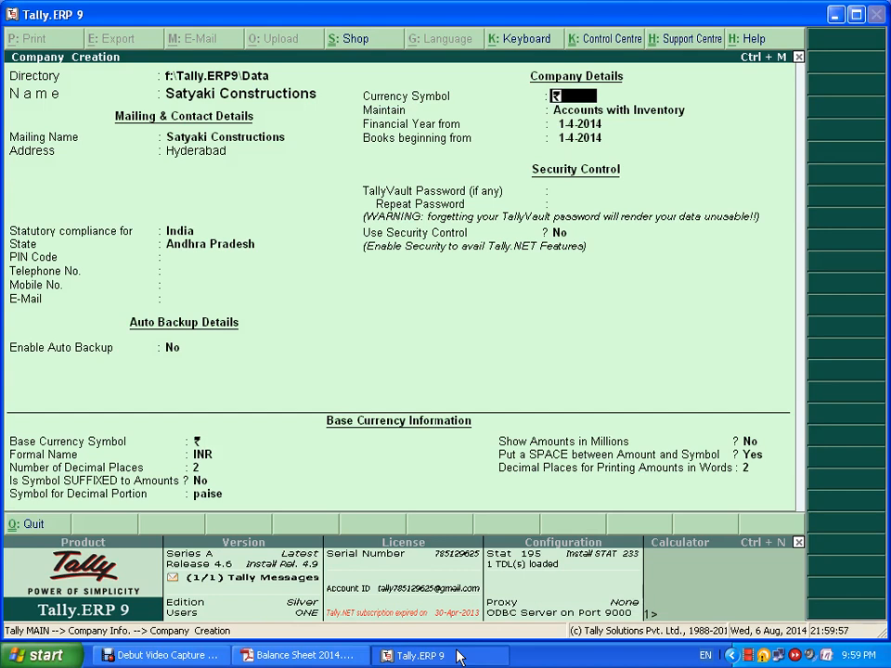
pyautogui.press('Return')
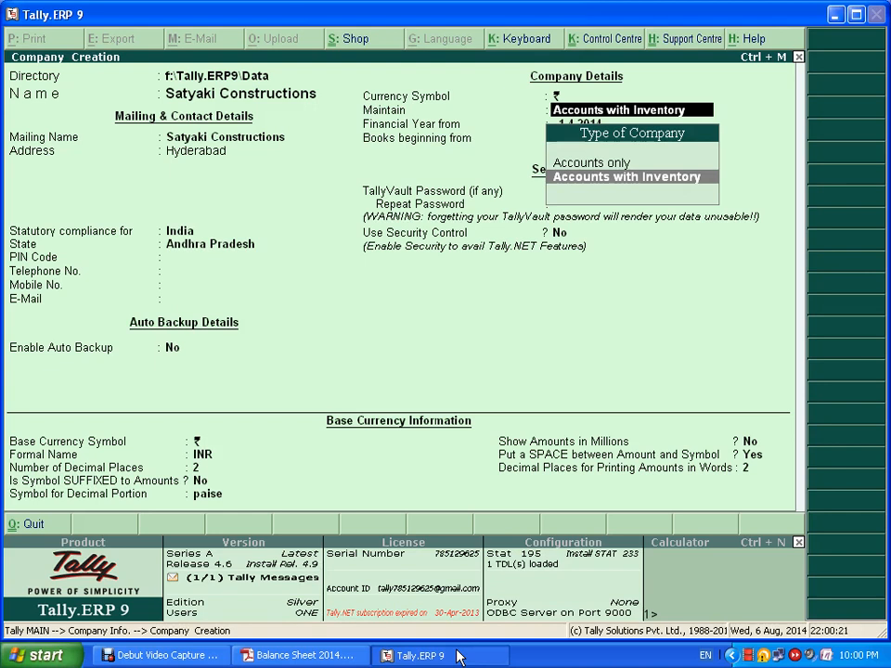
pyautogui.press('Up')
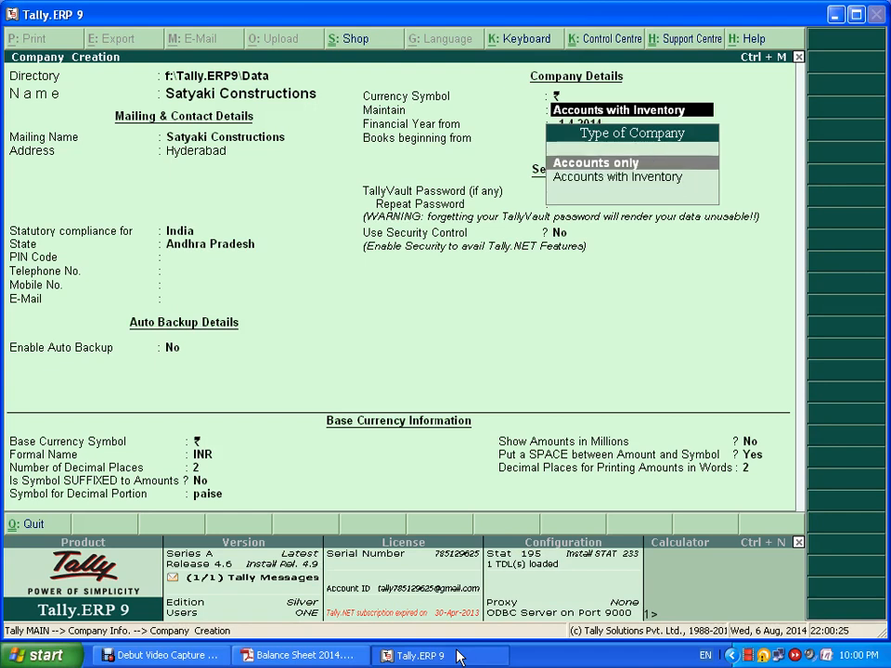
pyautogui.press('Return')
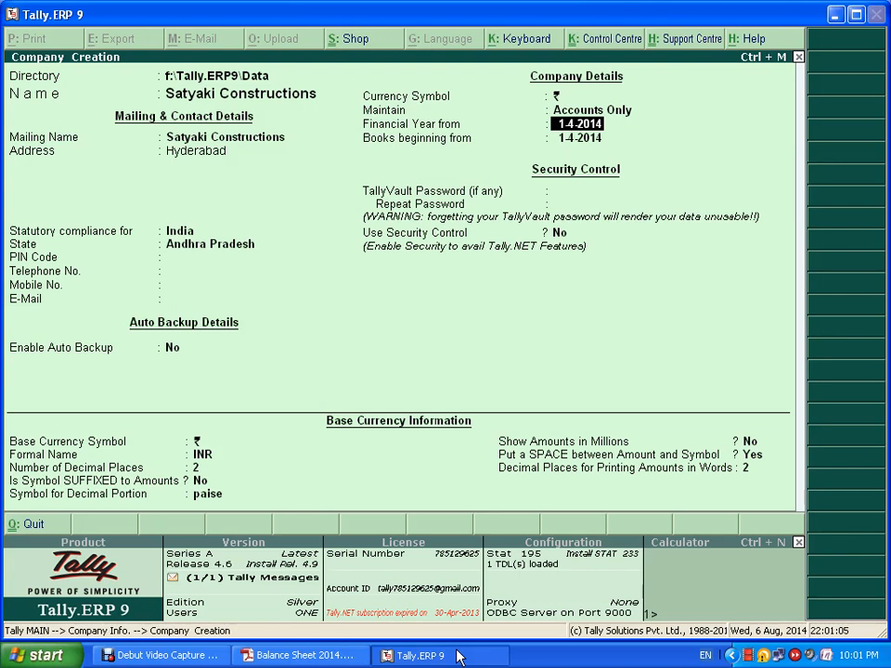
# - Accept 1-4-2014 as the financial year start date
pyautogui.press('Return')
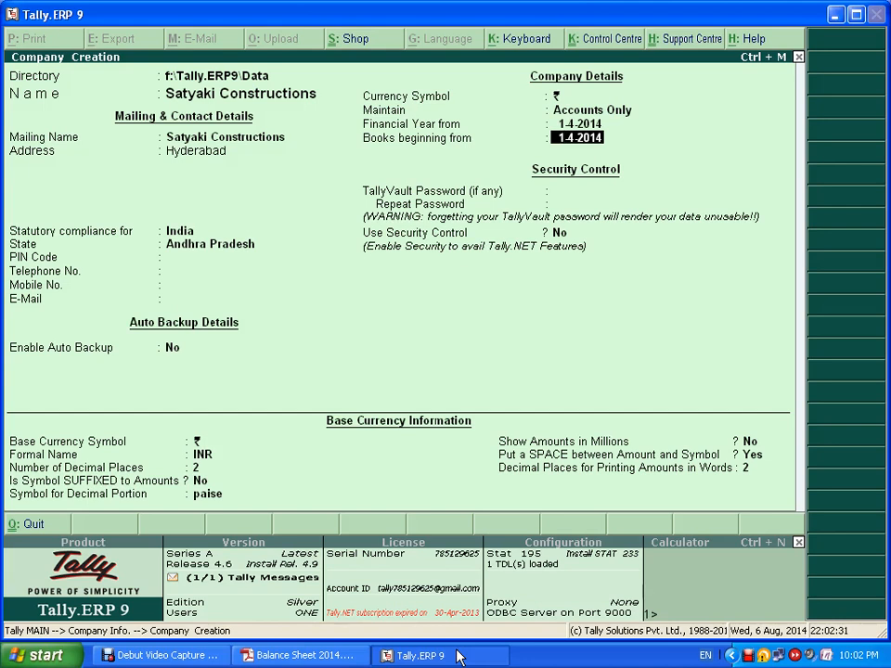
# - Accept 1-4-2014 as books beginning date and leave the TallyVault password empty
pyautogui.press('Return')
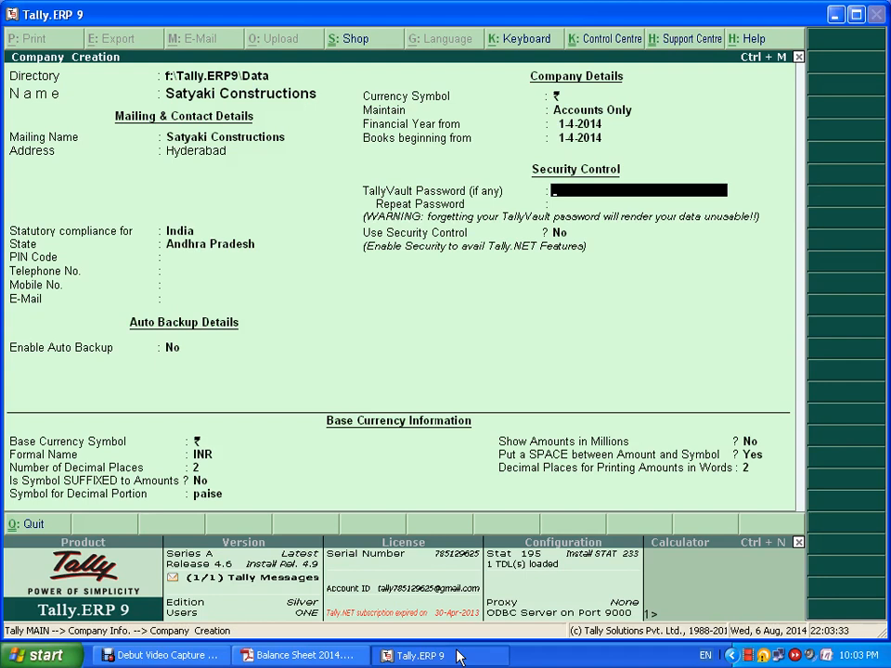
pyautogui.press('Return')
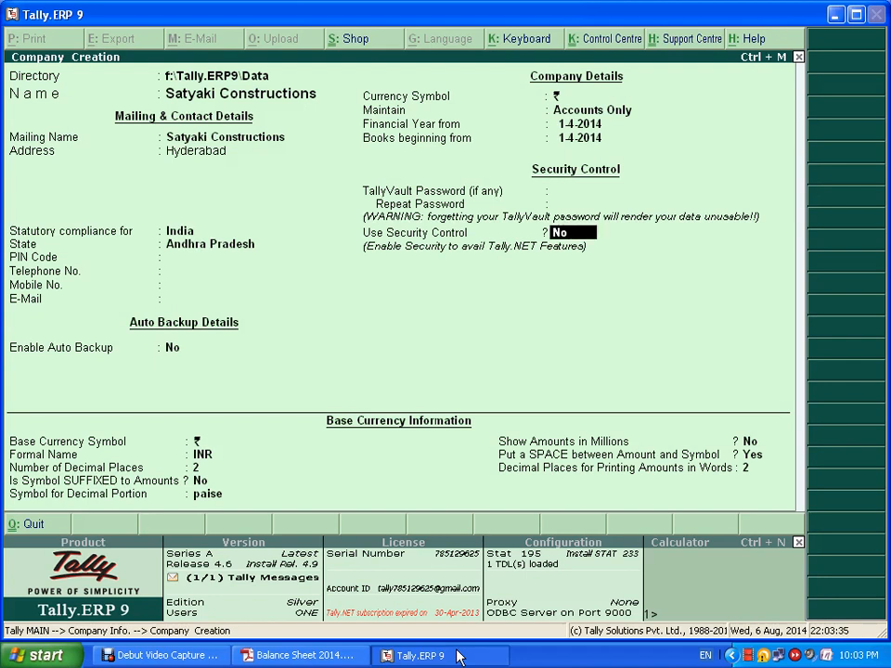
# - Keep security control off and the default INR base currency settings with 2 decimal places
pyautogui.press('Return')
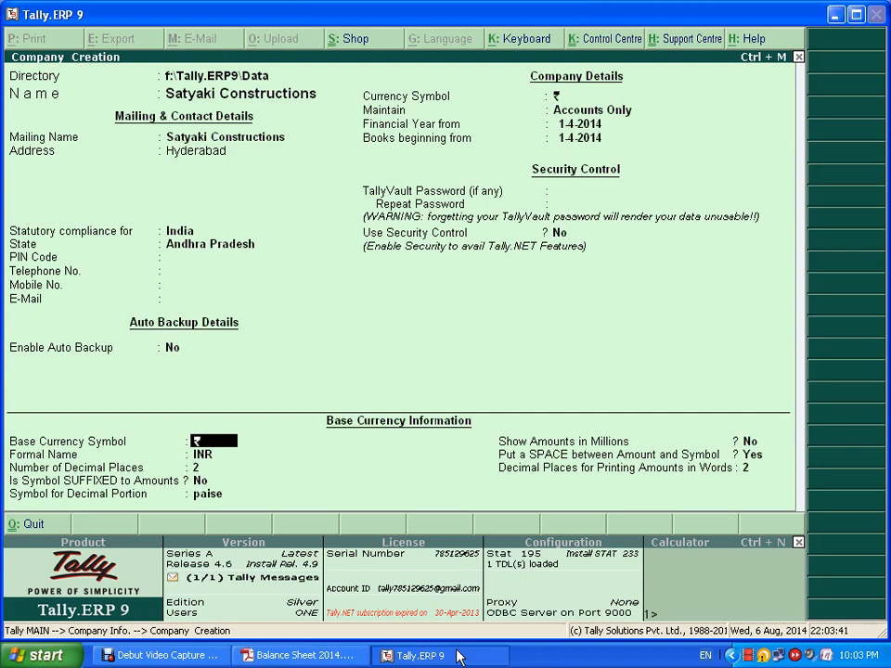
pyautogui.press('Return')
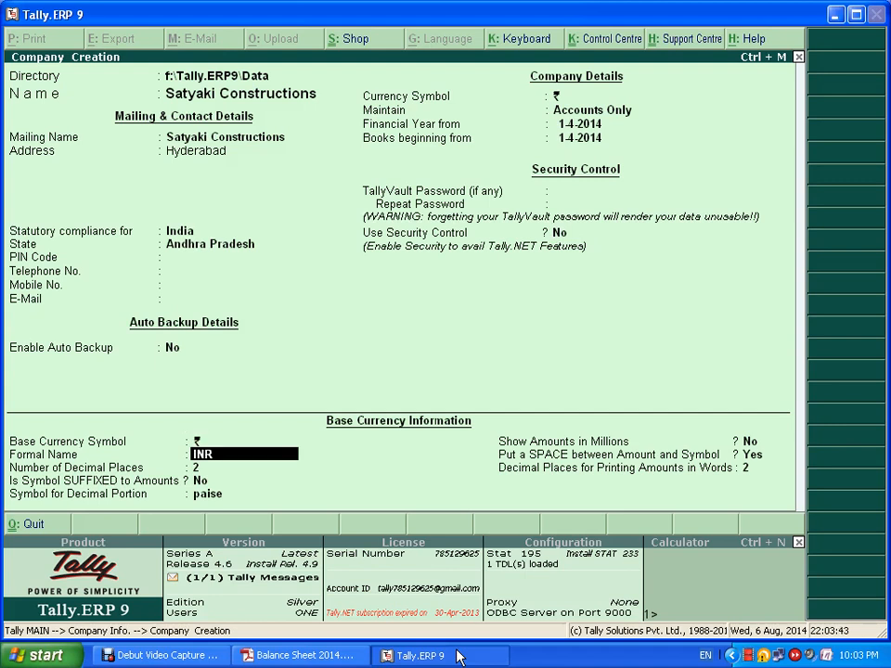
pyautogui.press('Return')
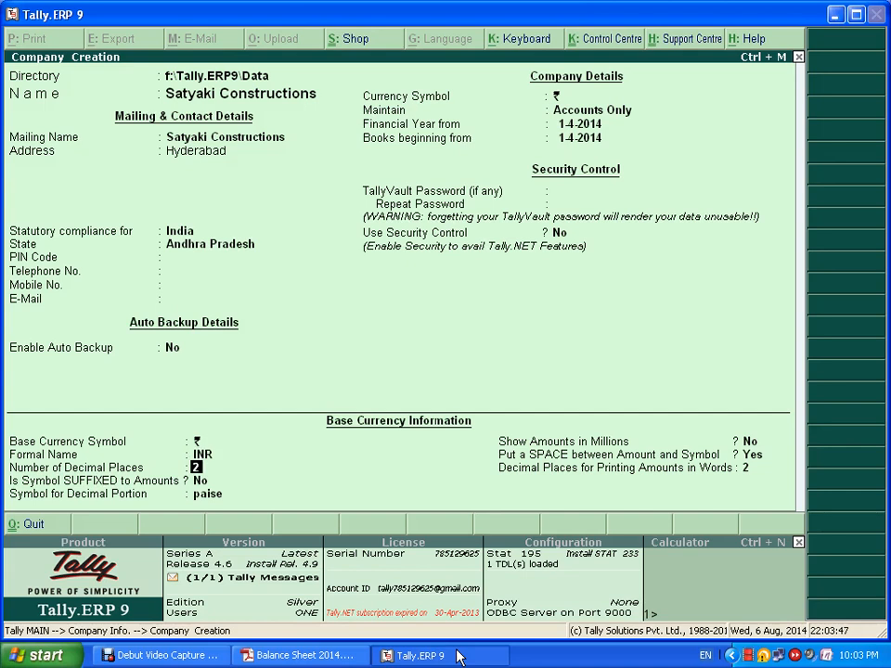
pyautogui.press('Return')
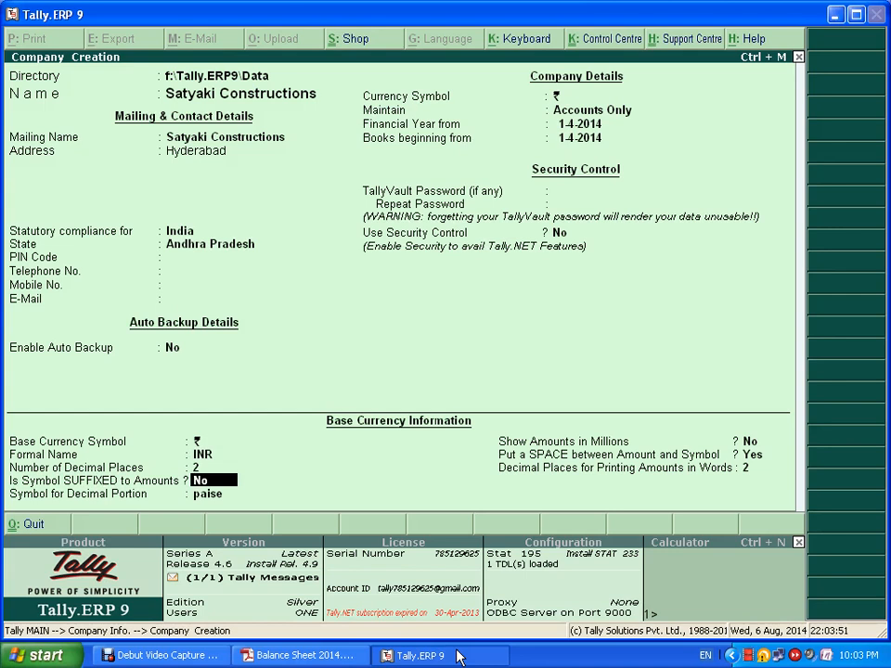
pyautogui.press('Return')
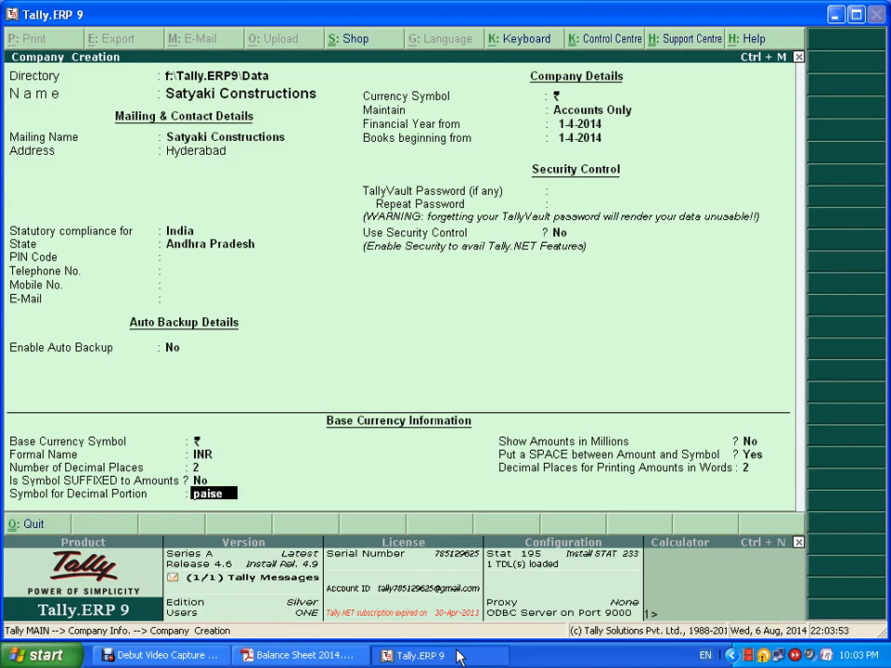
pyautogui.press('Return')
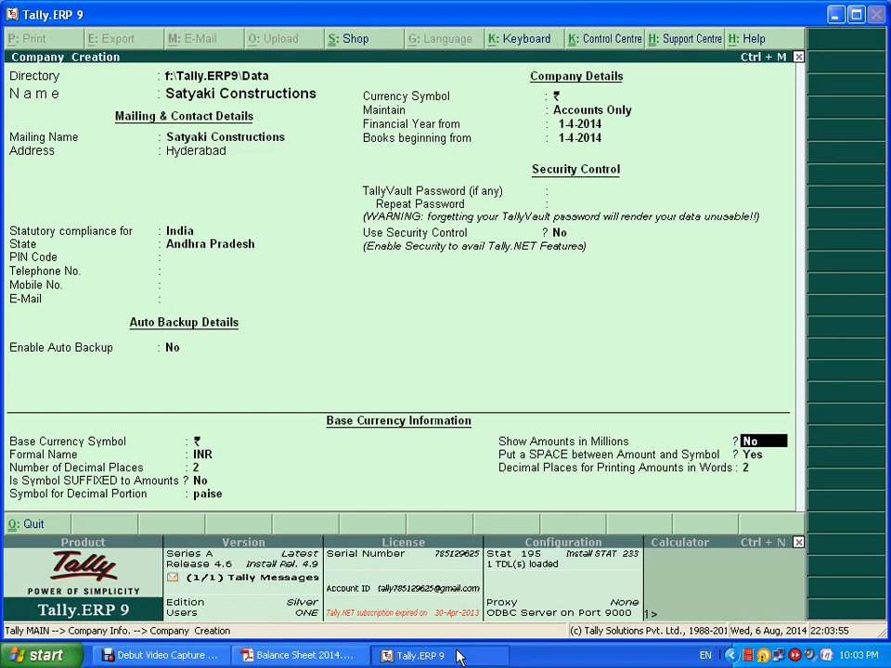
pyautogui.press('Return')
pyautogui.press('Return')
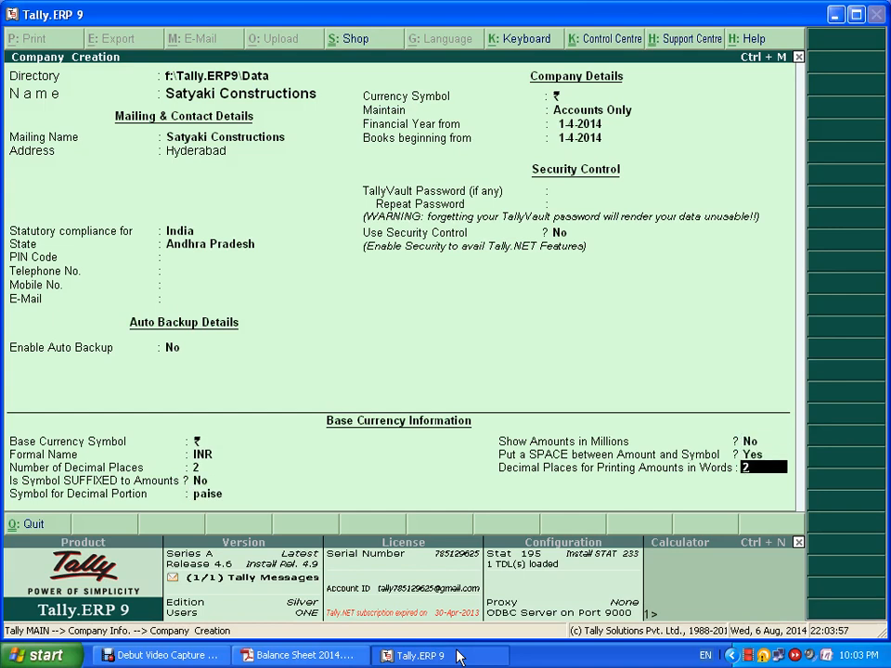
pyautogui.press('Return')
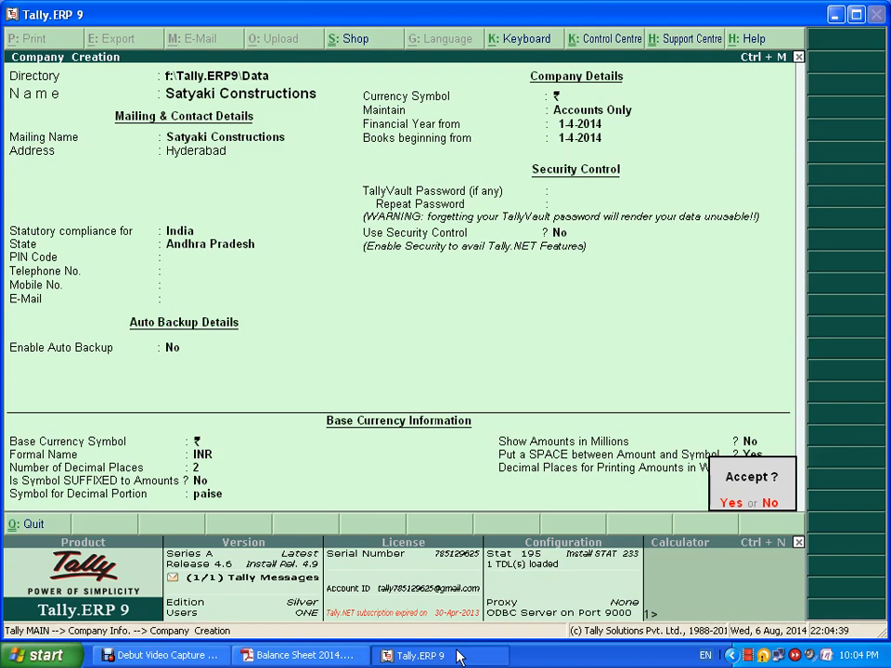
pyautogui.press('n')
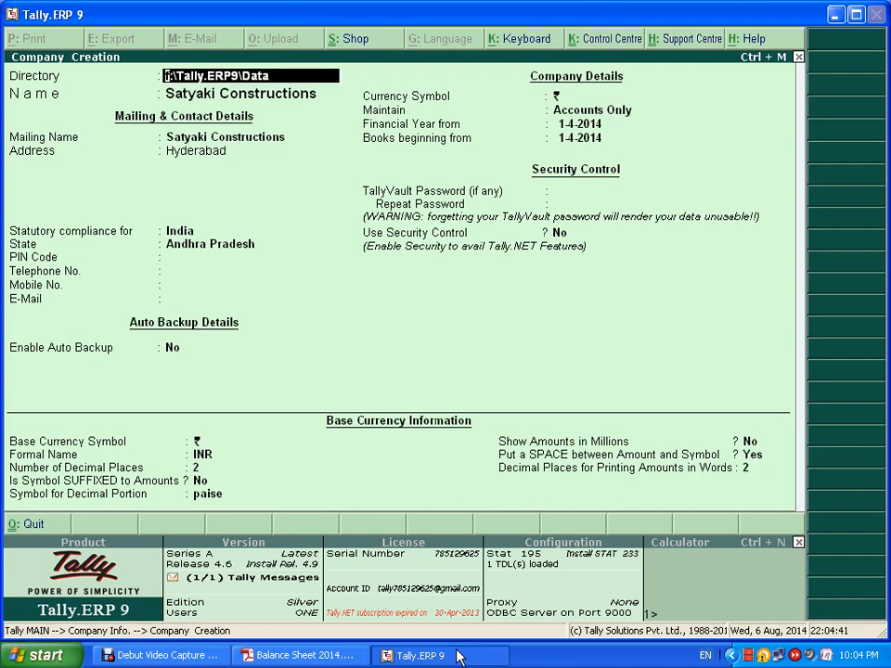
pyautogui.press('Return')
pyautogui.press('Return')
pyautogui.press('Return')
pyautogui.press('Return')
pyautogui.press('Return')
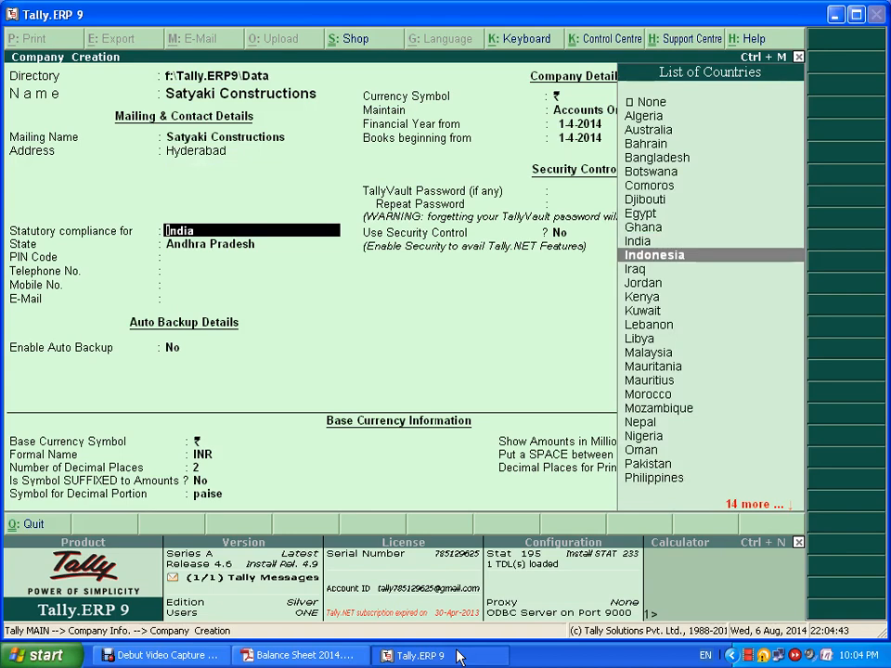
pyautogui.press('Down')
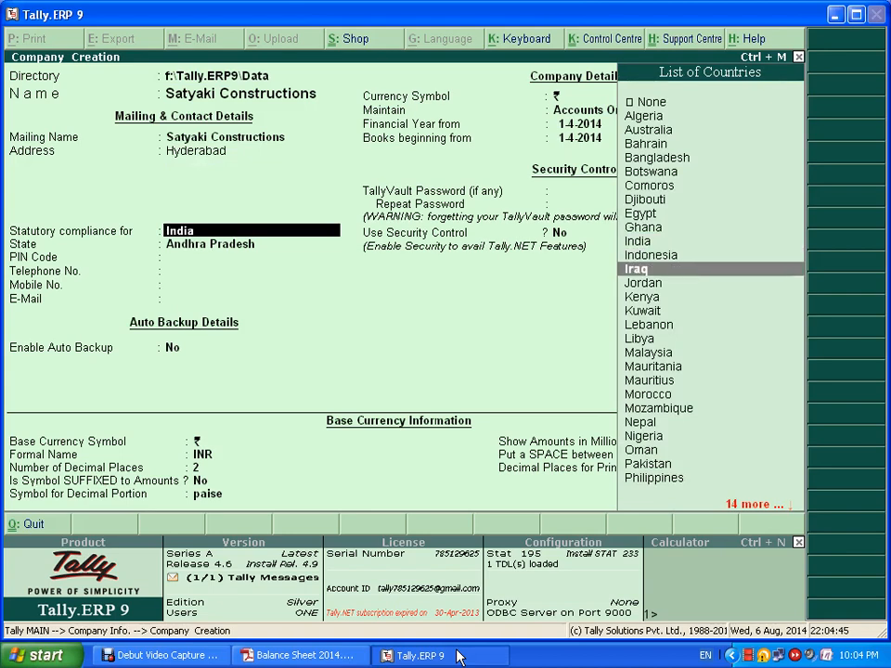
pyautogui.press('Up')
pyautogui.press('Up')
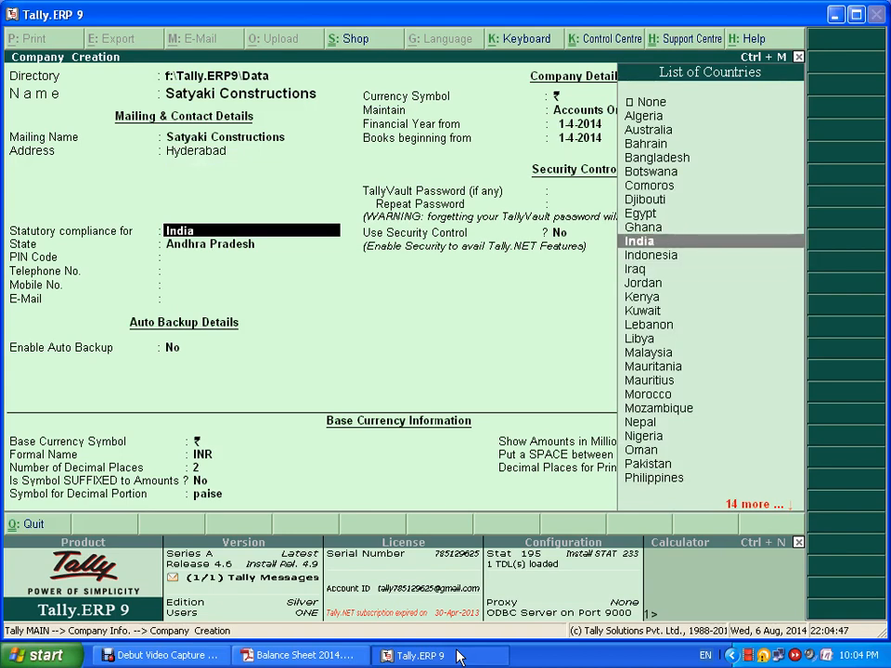
pyautogui.press('Return')
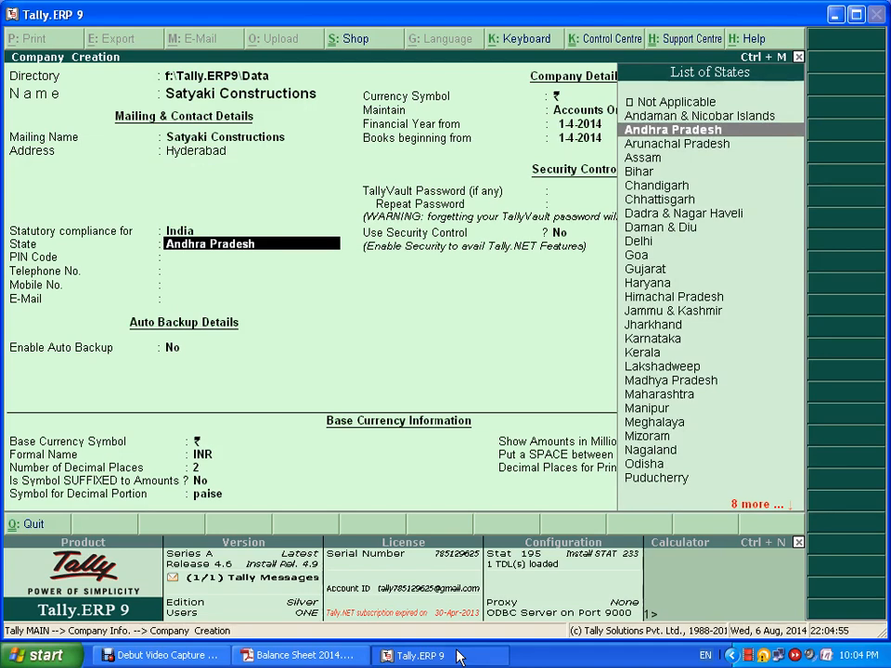
pyautogui.press('Return')
pyautogui.press('Return')
pyautogui.press('Return')
pyautogui.press('Return')
pyautogui.press('Return')
pyautogui.press('Return')
pyautogui.press('Return')
pyautogui.press('Return')
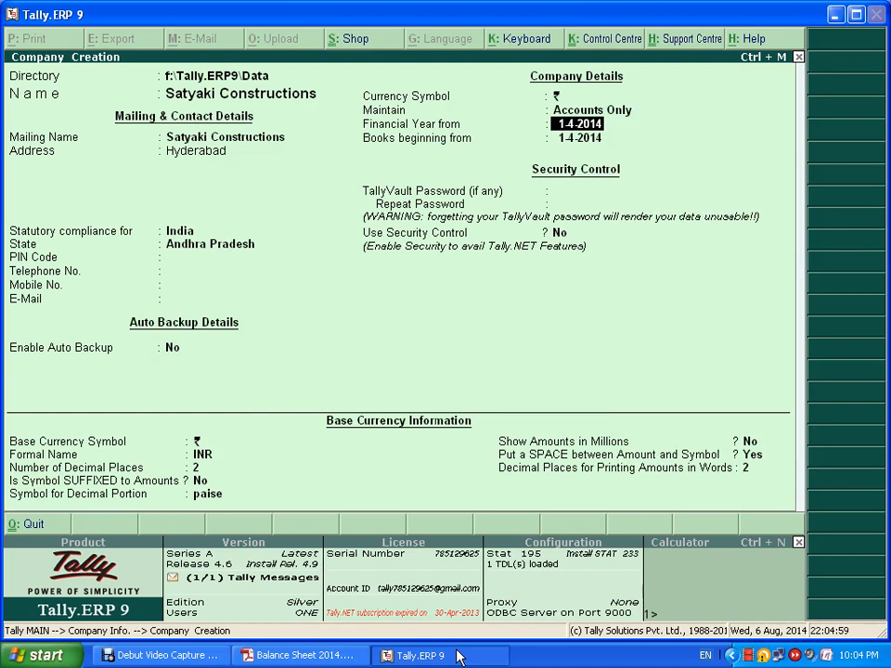
pyautogui.press('Return')
pyautogui.press('Return')
pyautogui.press('Return')
pyautogui.press('Return')
pyautogui.press('Return')
pyautogui.press('Return')
pyautogui.press('Return')
pyautogui.press('Return')
pyautogui.press('Return')
pyautogui.press('Return')
pyautogui.press('Return')
pyautogui.press('Return')
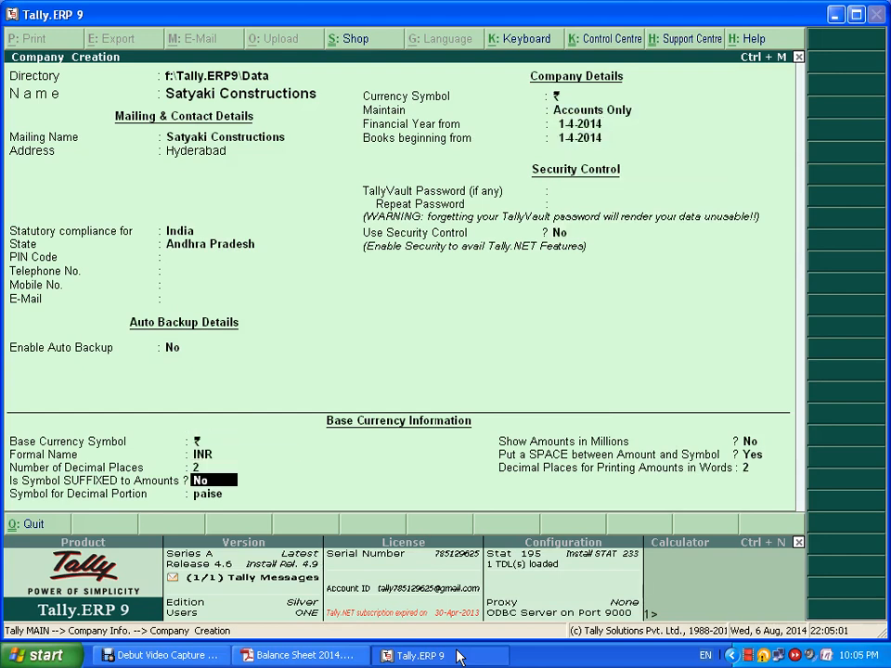
pyautogui.press('Return')
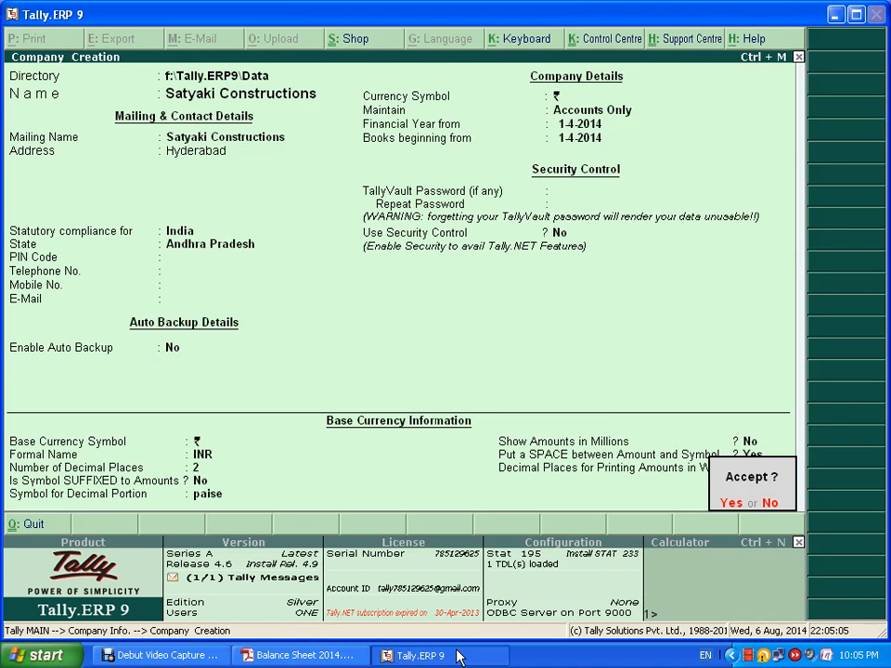
# - Accept the form to create Satyaki Constructions
pyautogui.press('Return')
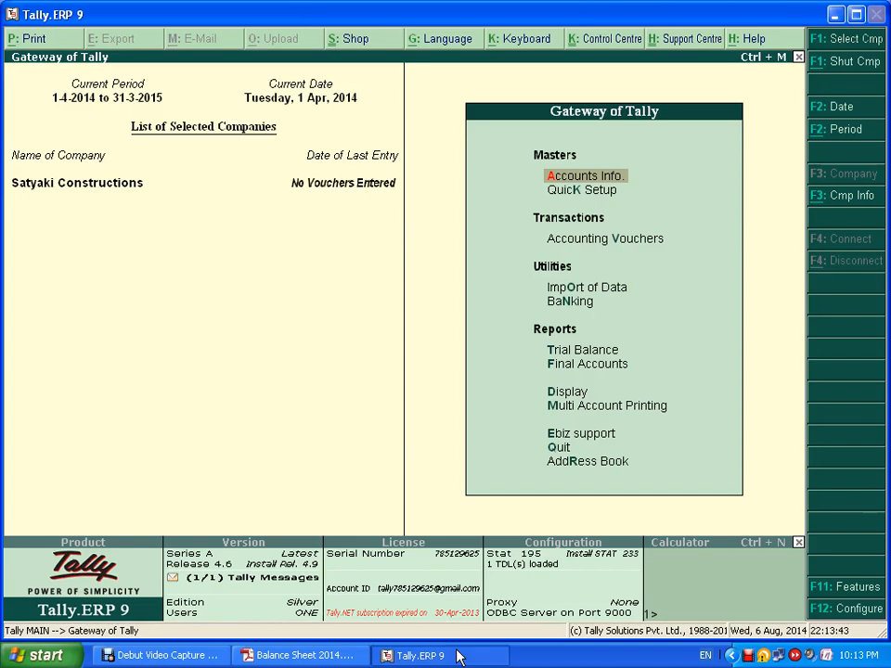
# - Switch from Tally to the Balance Sheet 2014.pdf in Adobe Reader
pyautogui.hotkey('alt', 'Tab')
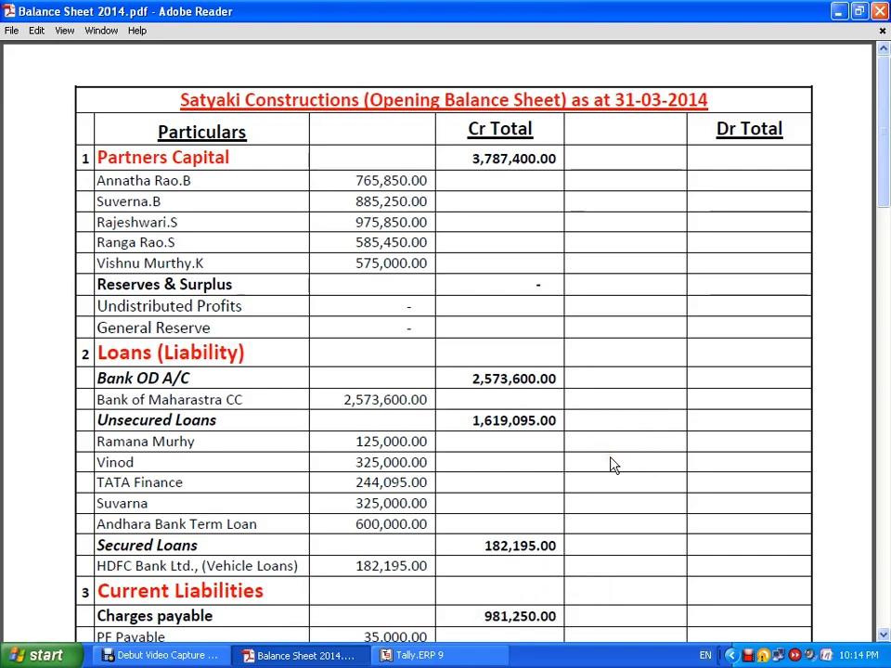
# - Scroll the balance sheet PDF back to the top to view the Partners Capital section
pyautogui.scroll(-1, 609, 463)
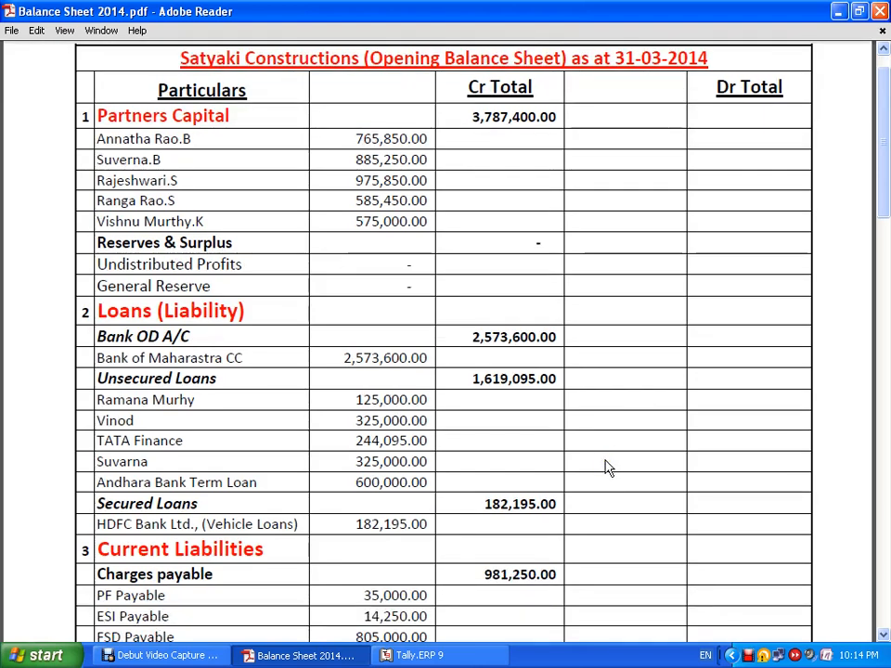
pyautogui.scroll(-1, 604, 463)
pyautogui.scroll(-2, 594, 473)
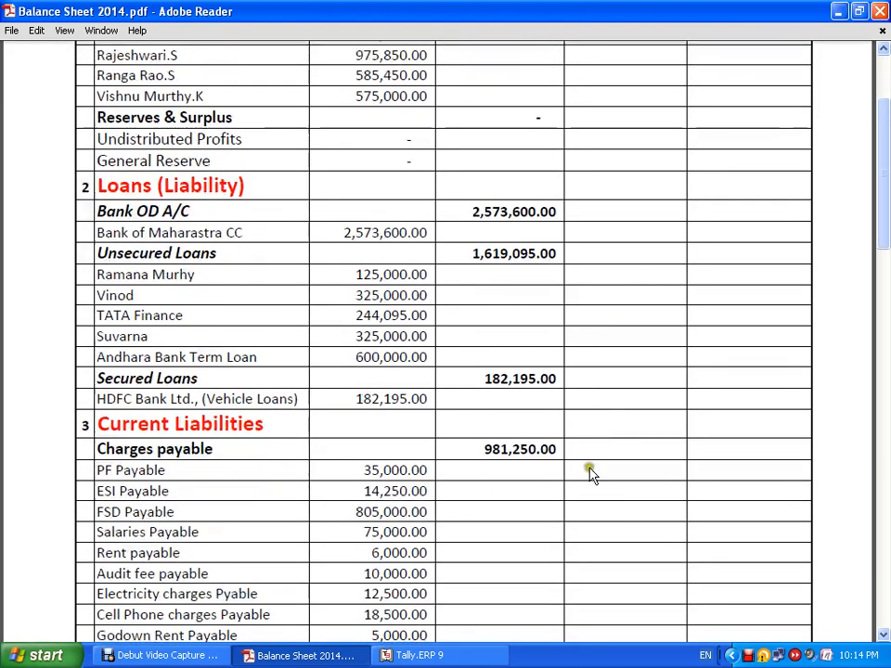
pyautogui.scroll(-3, 586, 473)
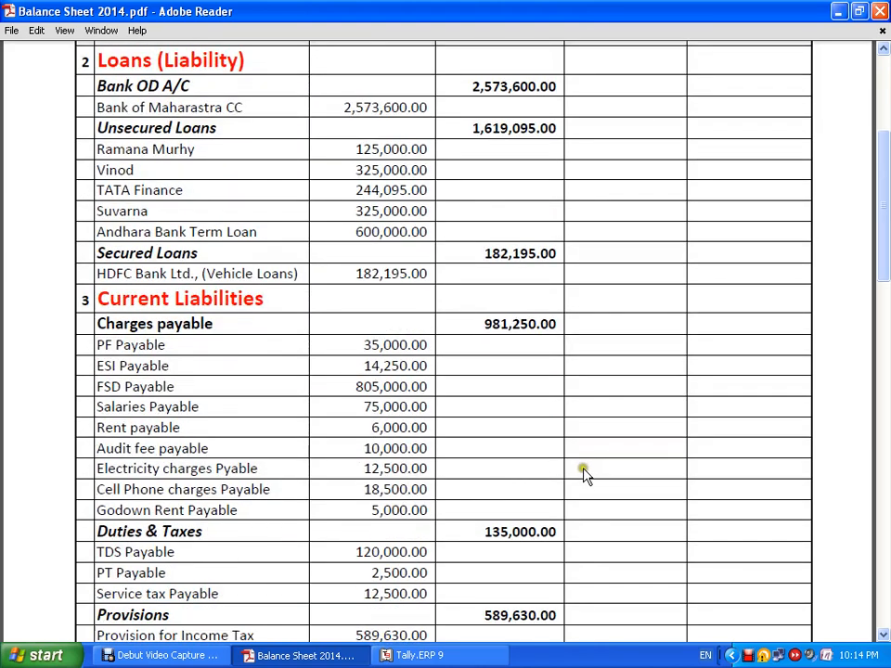
pyautogui.scroll(-4, 583, 470)
pyautogui.scroll(-9, 557, 469)
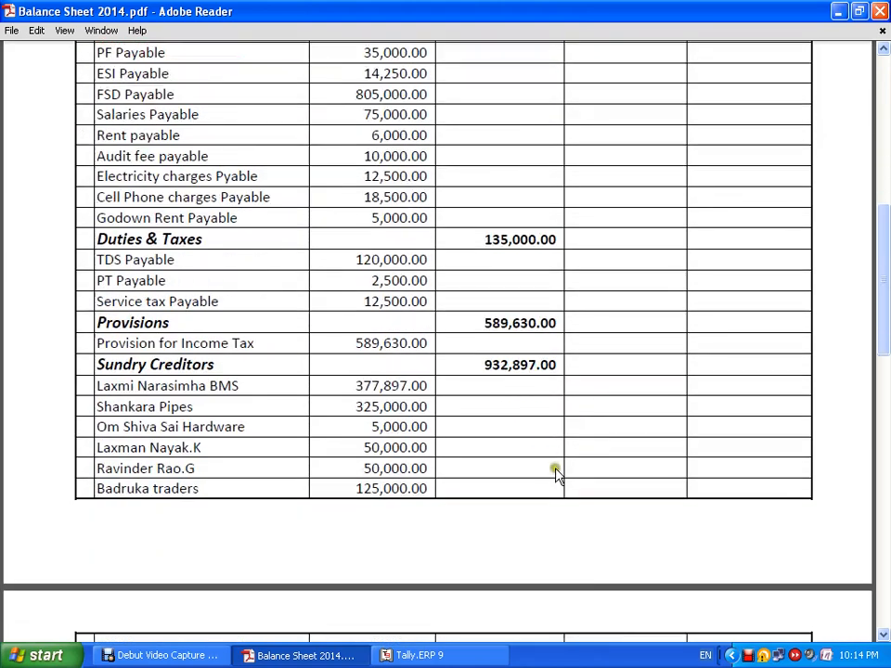
pyautogui.scroll(-14, 538, 461)
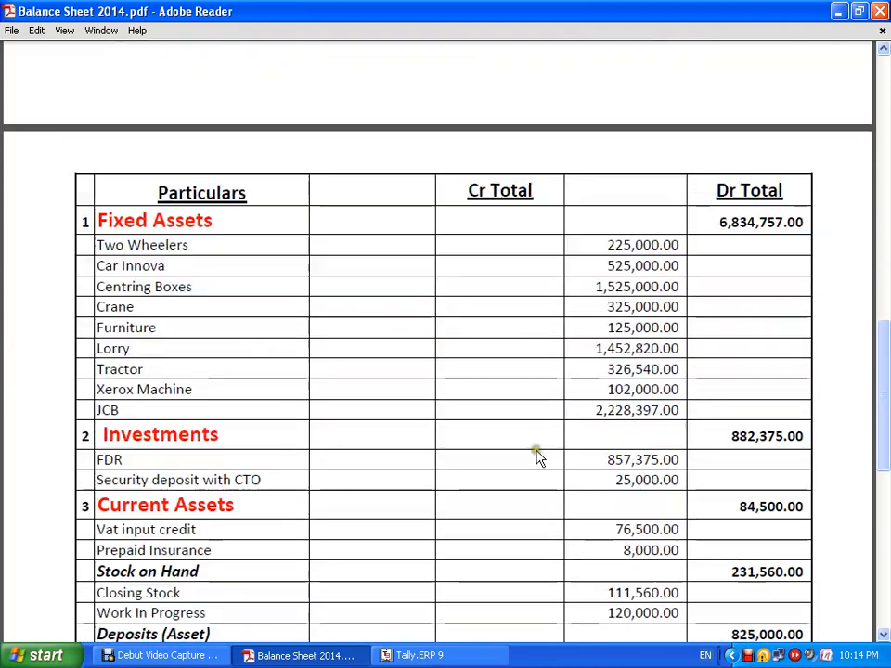
pyautogui.scroll(-5, 526, 467)
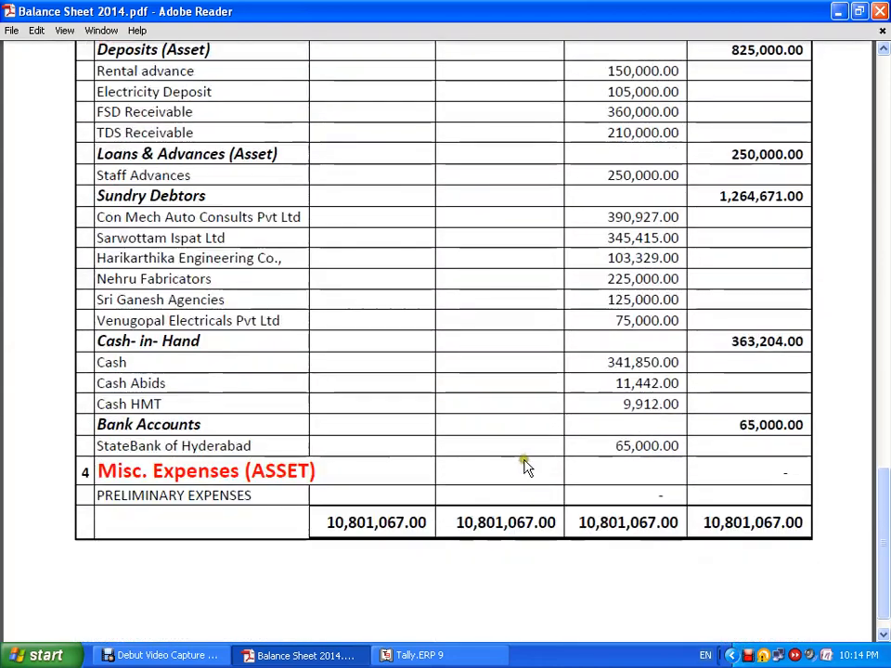
pyautogui.moveTo(521, 612)
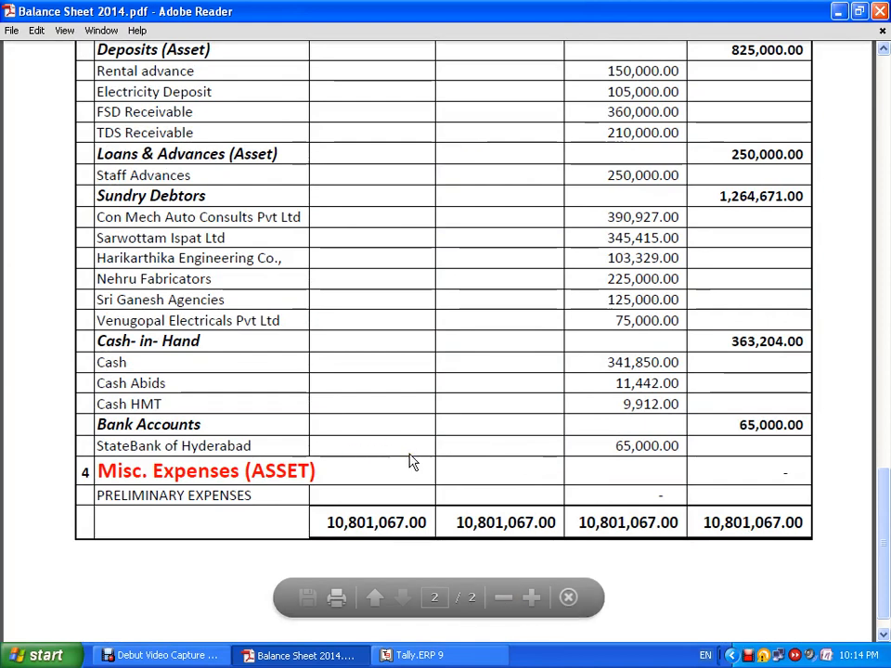
pyautogui.scroll(5, 413, 462)
pyautogui.scroll(4, 413, 462)
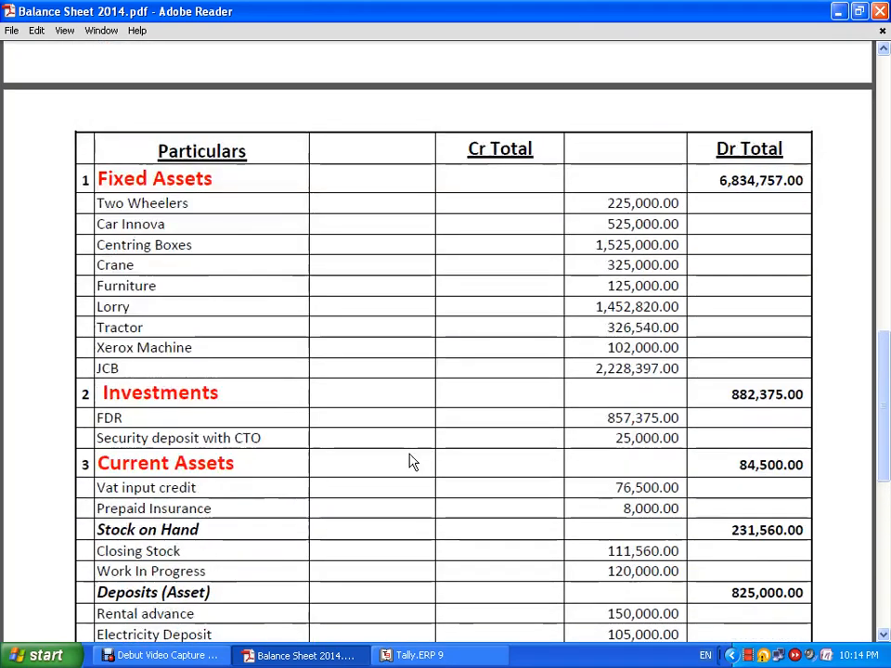
pyautogui.scroll(4, 413, 462)
pyautogui.scroll(10, 413, 462)
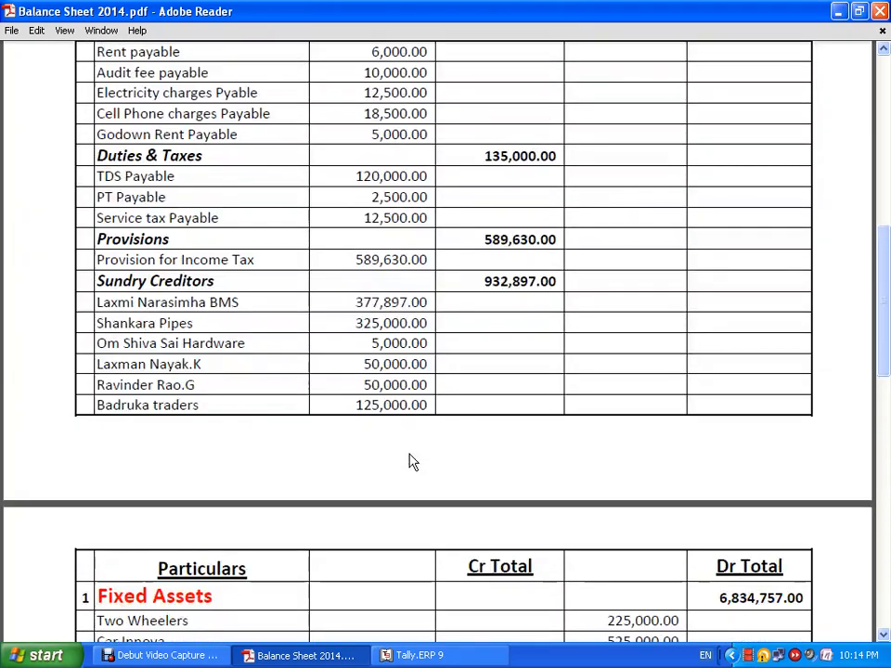
pyautogui.scroll(-2, 431, 475)
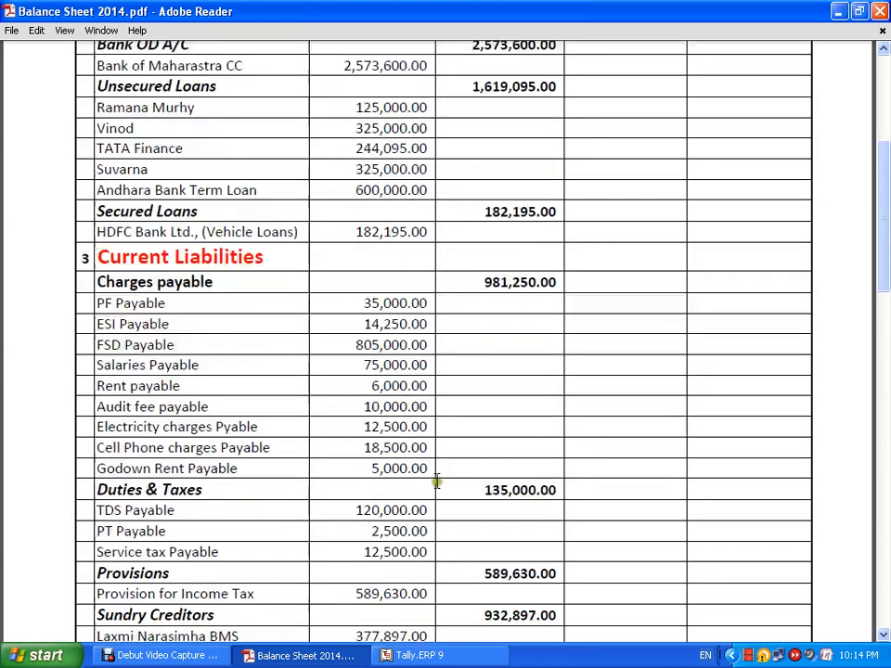
pyautogui.scroll(3, 434, 480)
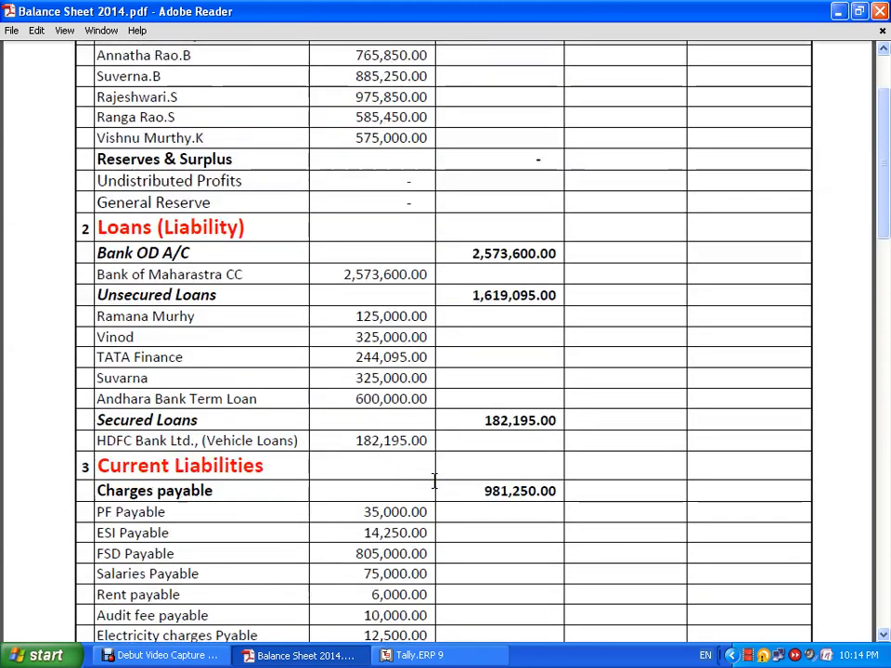
pyautogui.scroll(2, 433, 480)
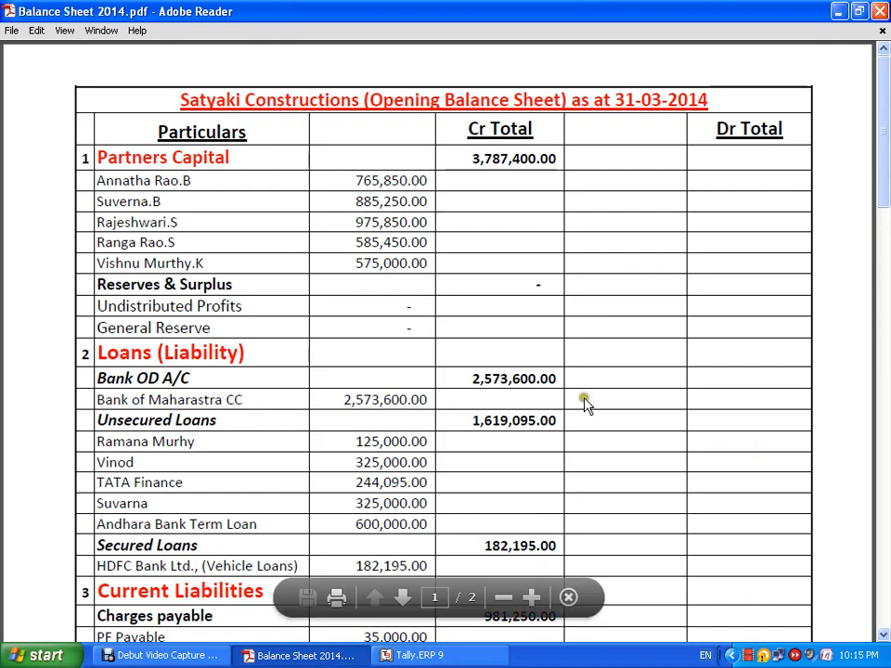
# - Scroll the opening balance sheet PDF down to the 10,801,067.00 totals and back up, then return to Tally
pyautogui.scroll(-15, 619, 401)
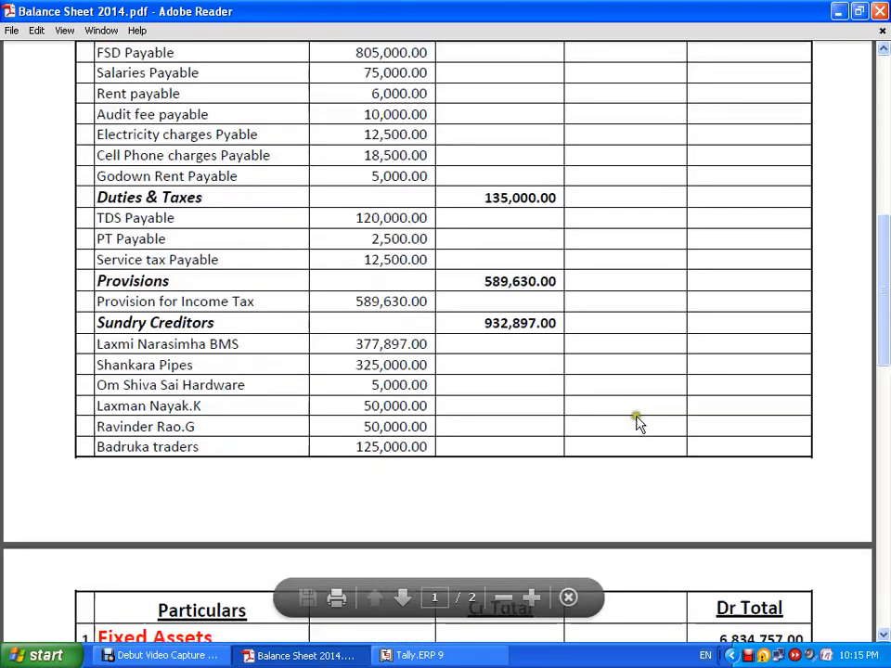
pyautogui.scroll(-8, 637, 419)
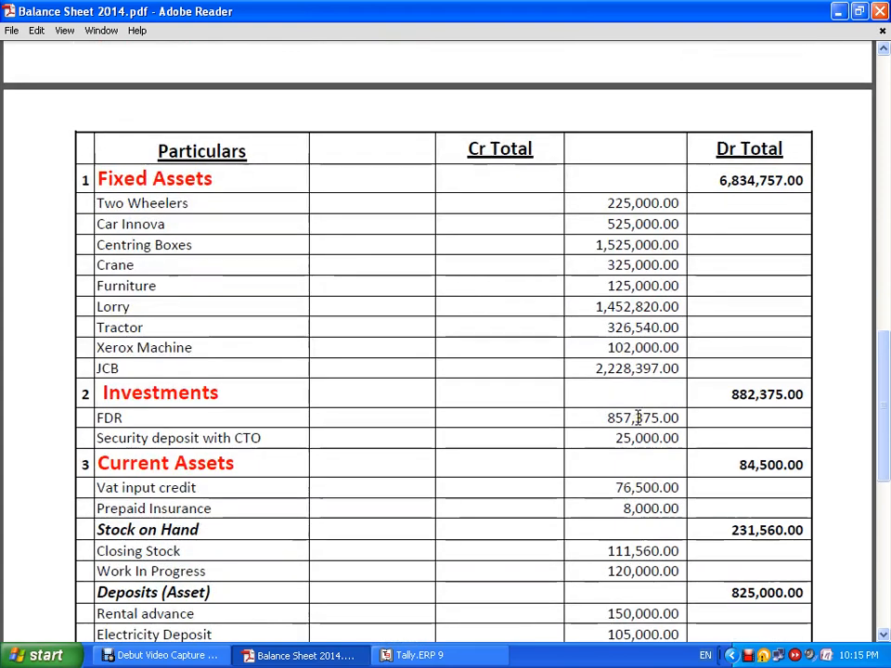
pyautogui.scroll(-2, 638, 417)
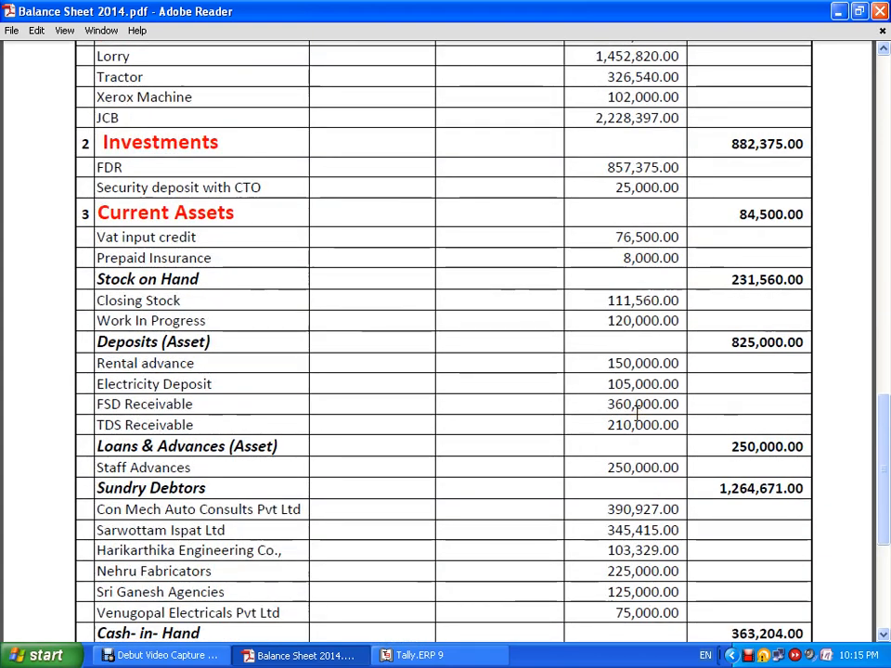
pyautogui.scroll(-3, 637, 413)
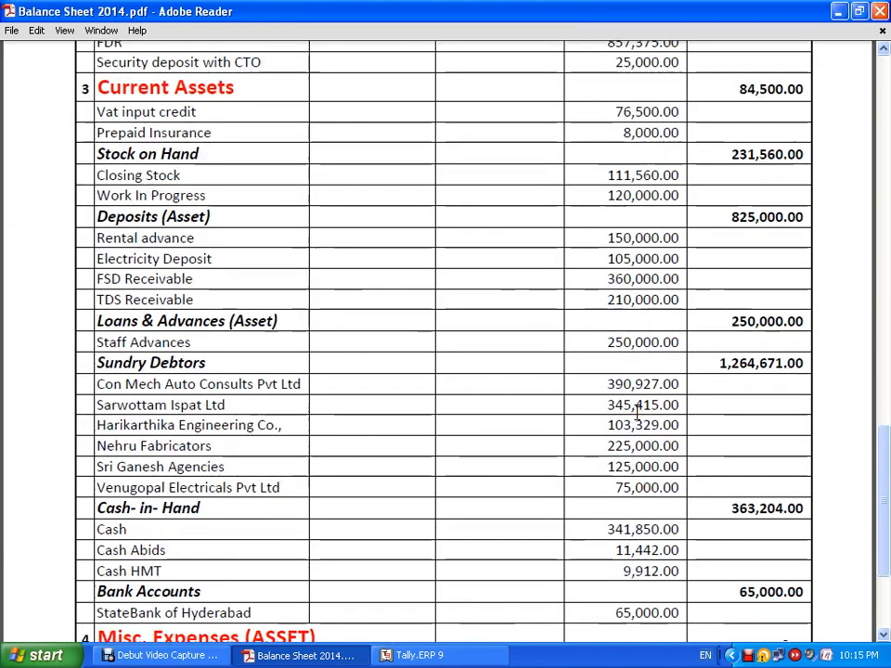
pyautogui.scroll(-2, 637, 408)
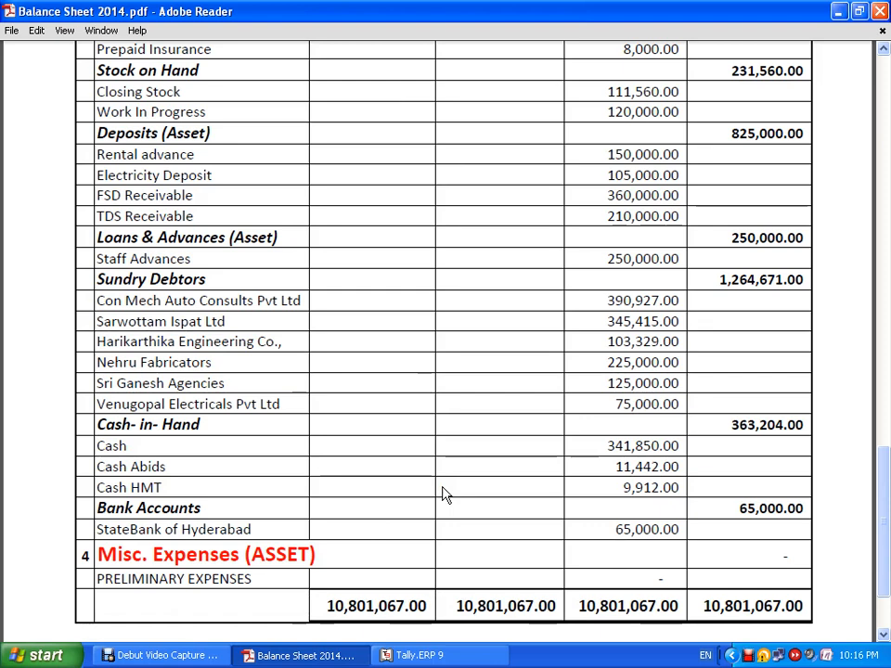
pyautogui.scroll(10, 217, 490)
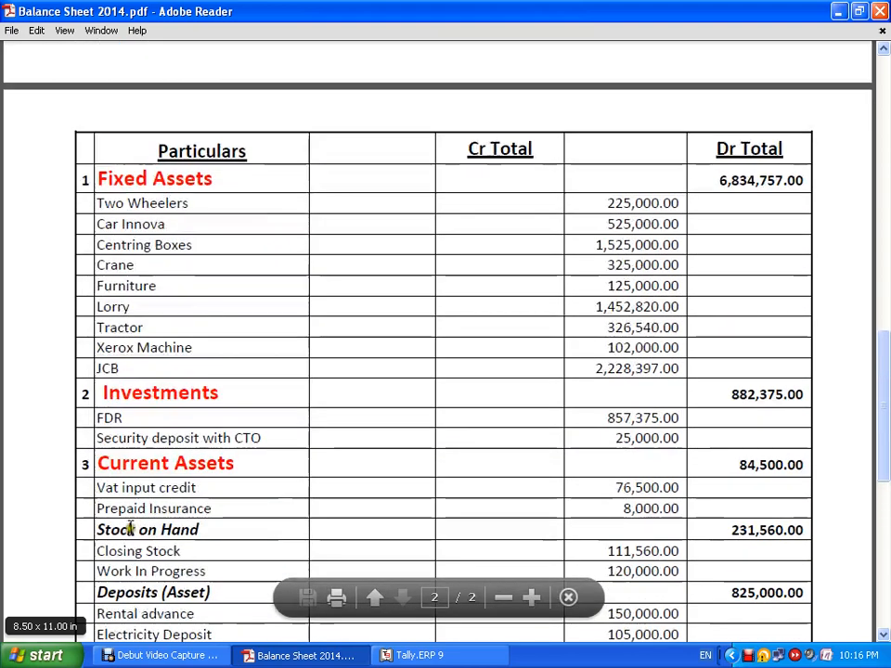
pyautogui.scroll(15, 130, 527)
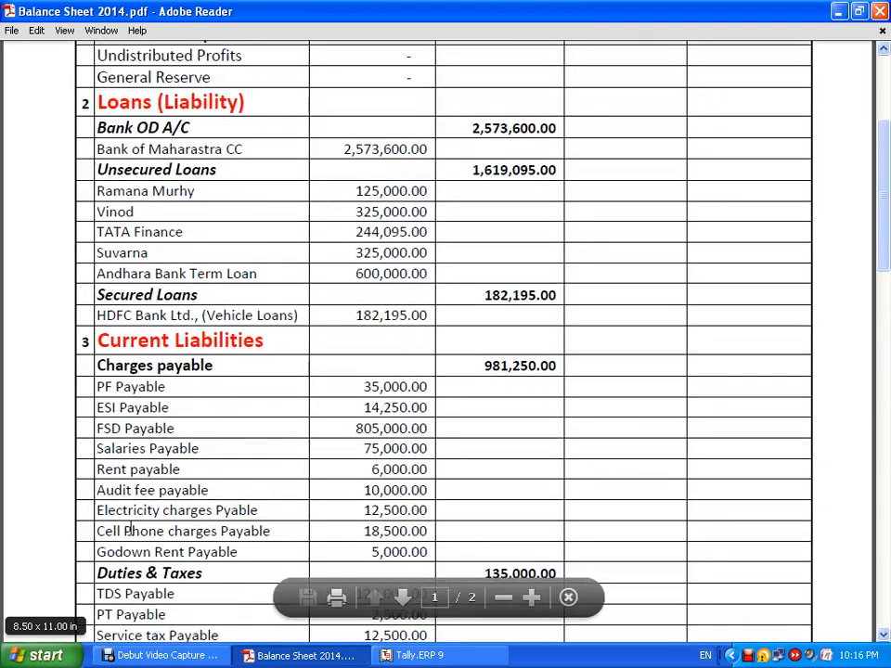
pyautogui.scroll(5, 130, 528)
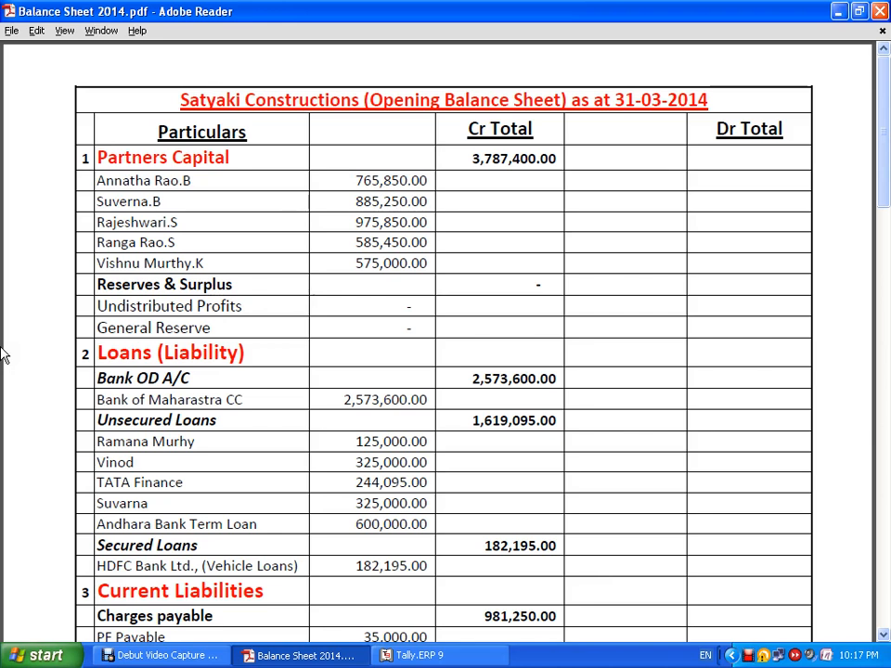
pyautogui.hotkey('alt', 'Tab')
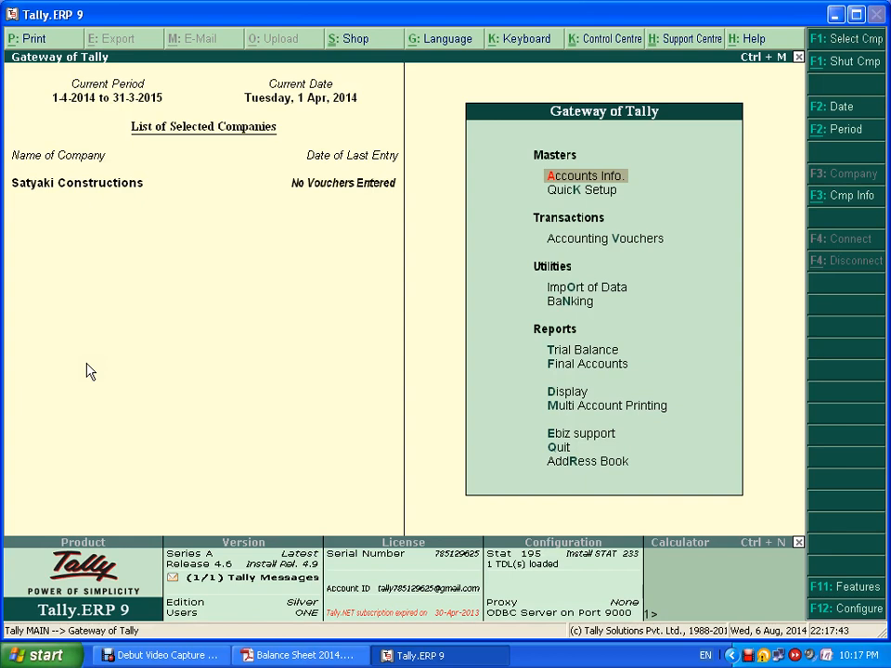
# - Display all account groups together via Multiple Groups Display, then back out to Accounts Info
pyautogui.press('Return')
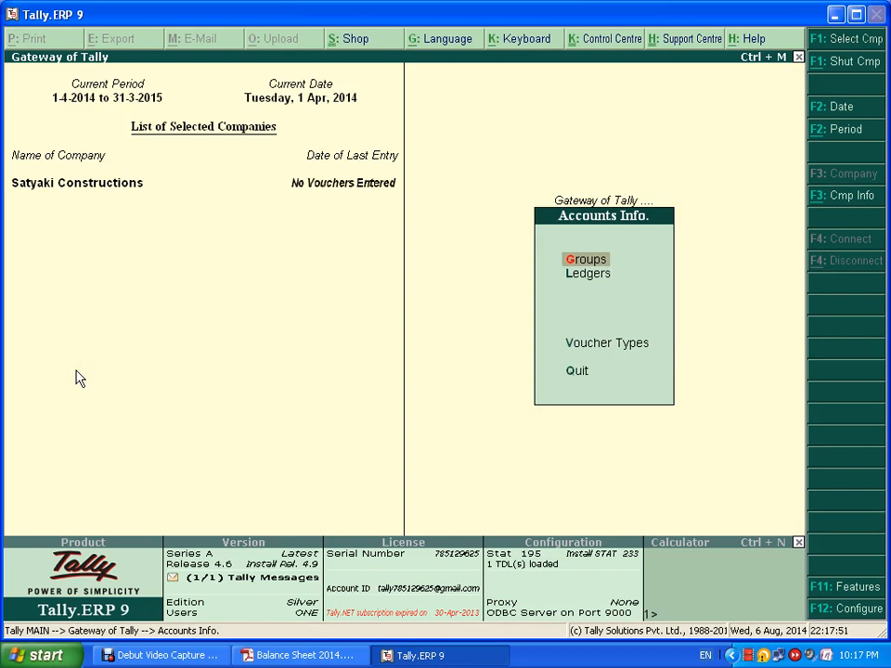
pyautogui.press('Return')
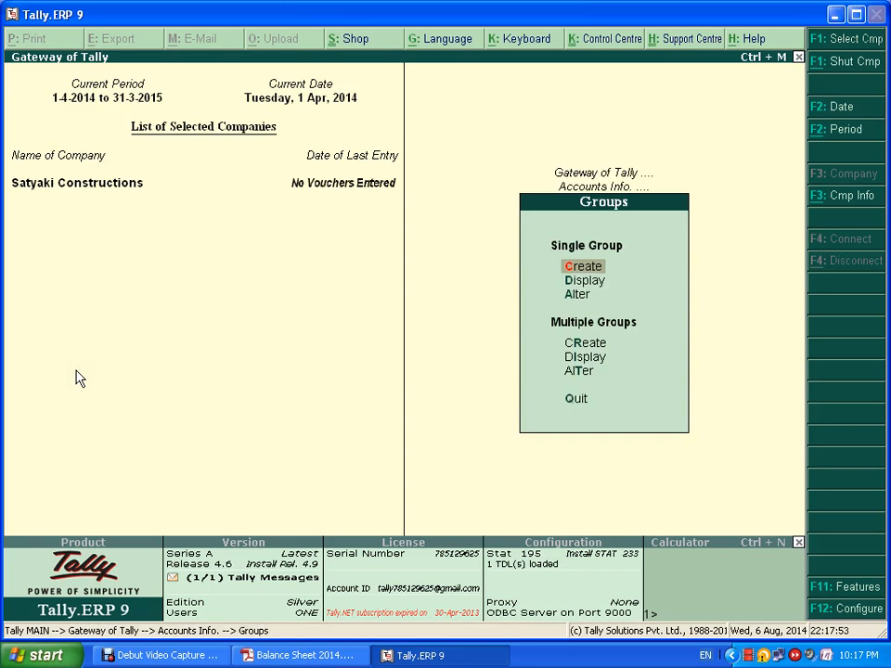
pyautogui.press('Down')
pyautogui.press('Down')
pyautogui.press('Down')
pyautogui.press('Down')
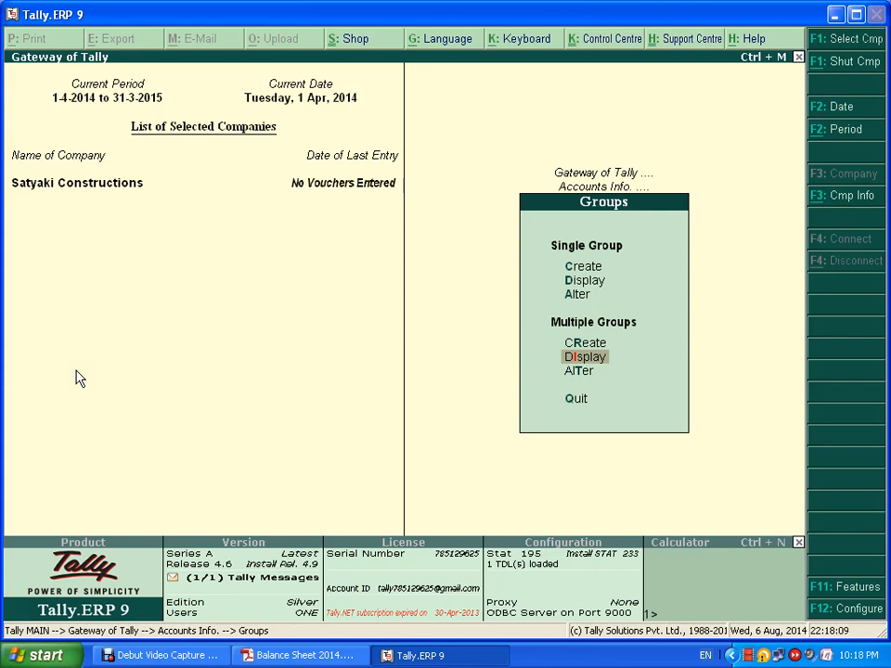
pyautogui.press('Return')
pyautogui.press('Return')
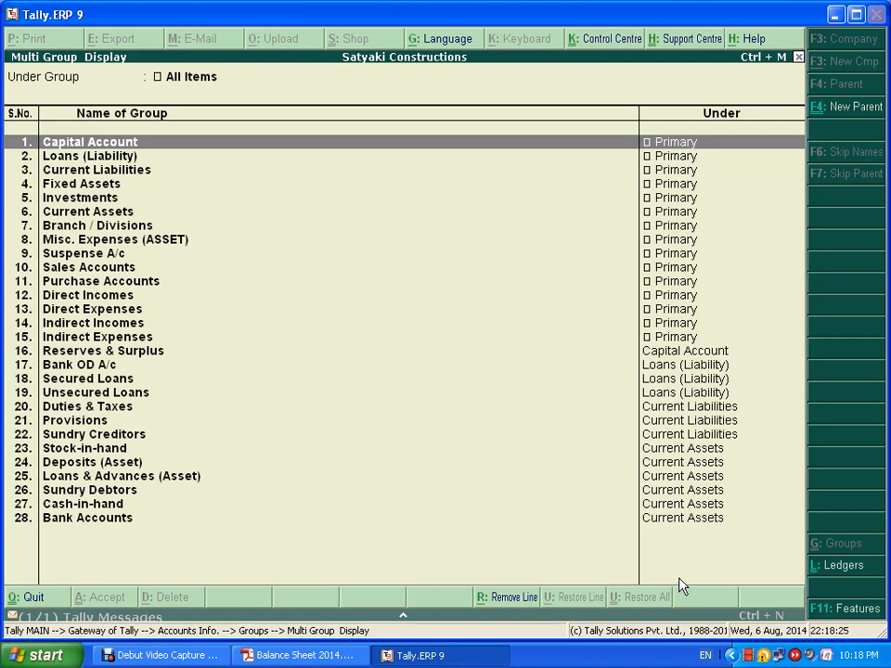
pyautogui.press('Escape')
pyautogui.press('Return')
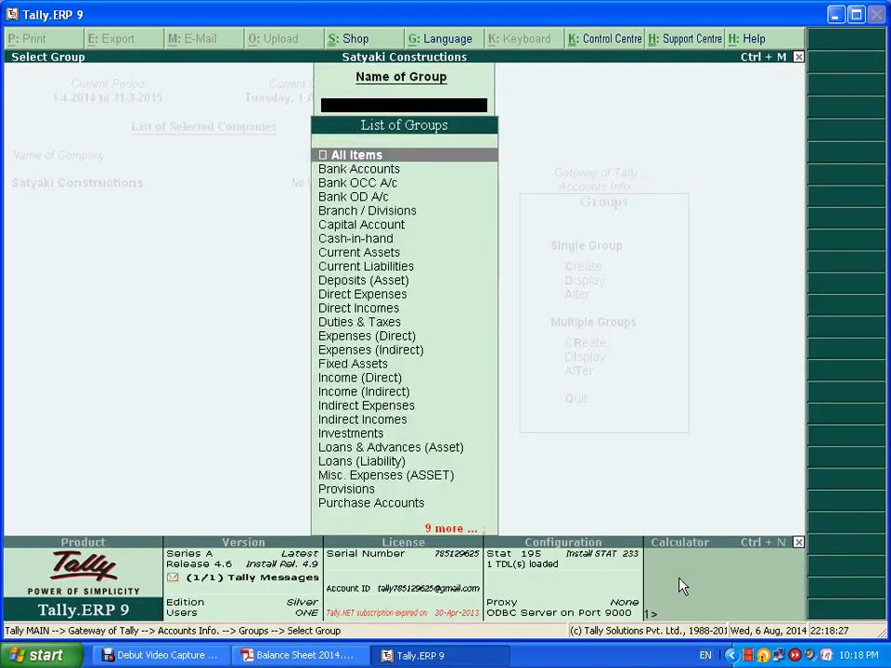
pyautogui.press('Escape')
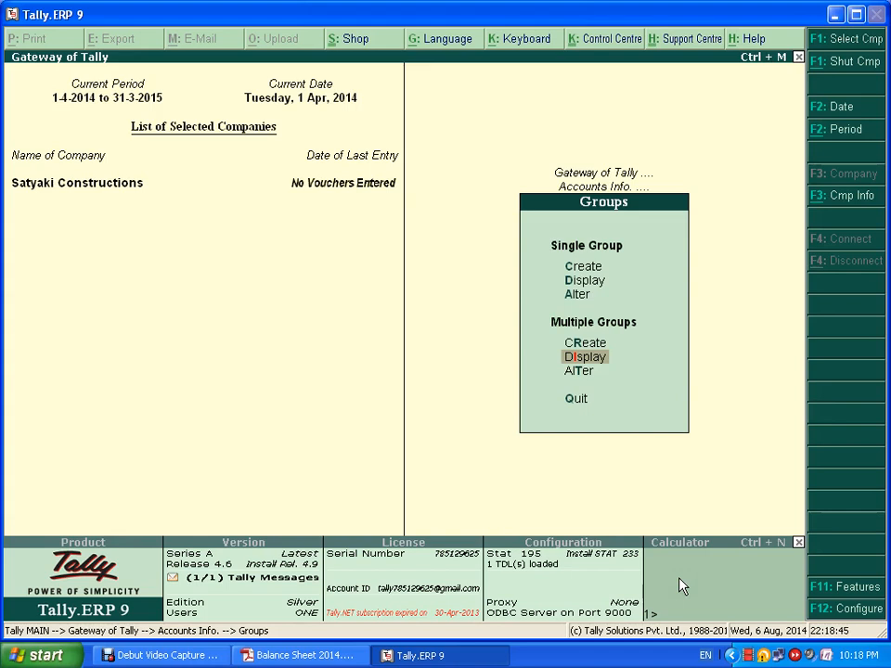
pyautogui.press('Escape')
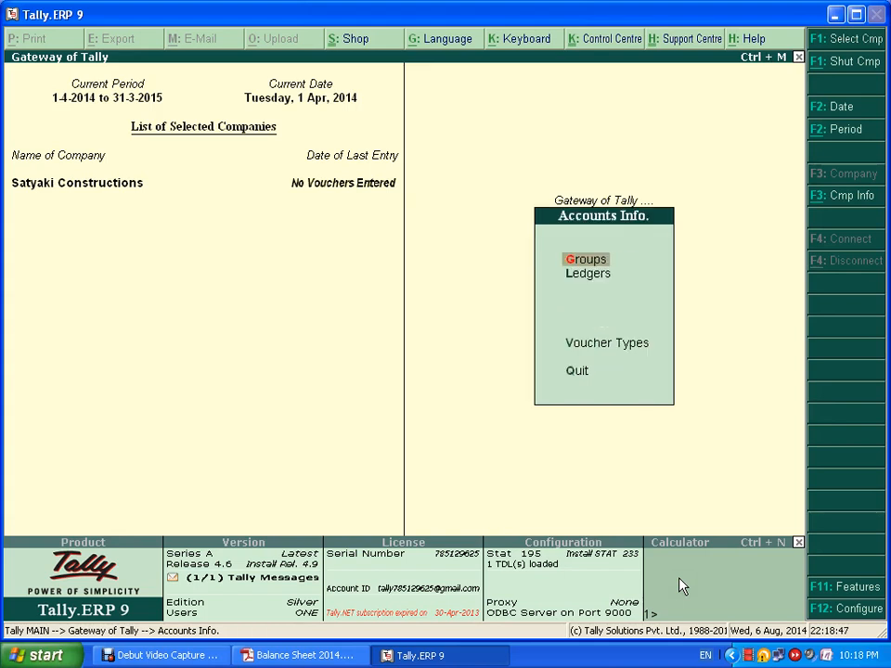
# - Check the existing ledgers (only Cash and Profit & Loss A/c), then start a new single ledger
pyautogui.press('Down')
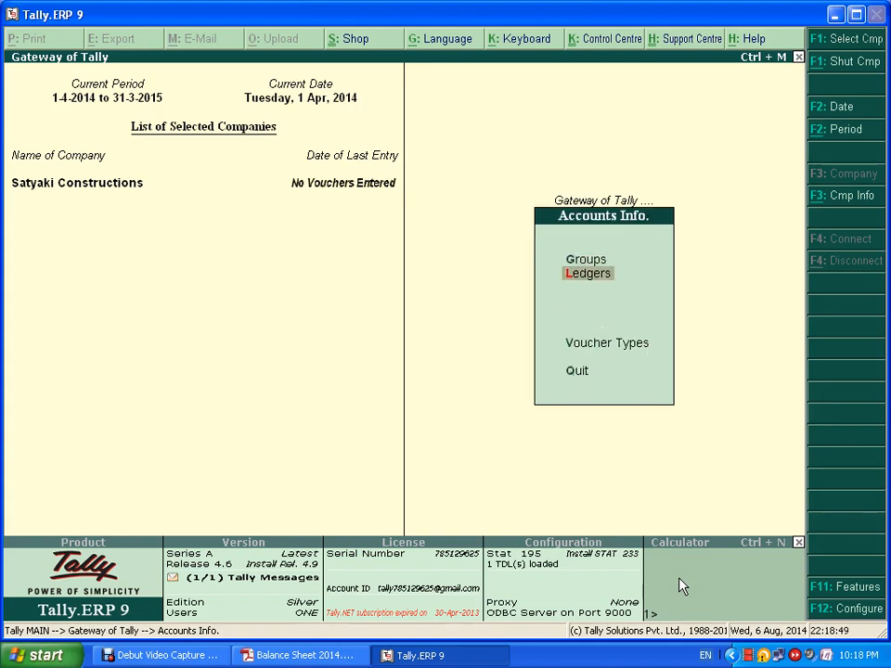
pyautogui.press('Return')
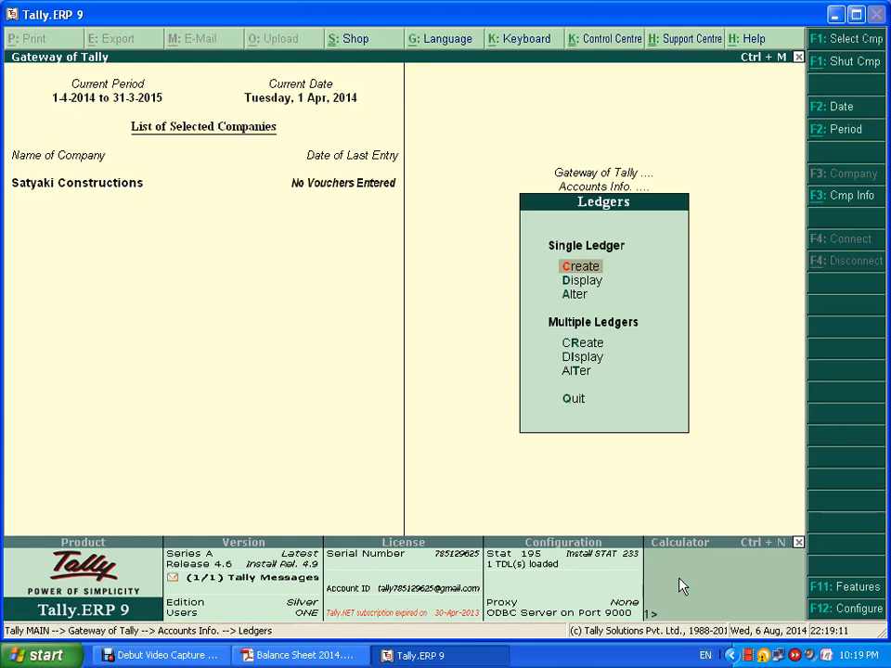
pyautogui.press('Down')
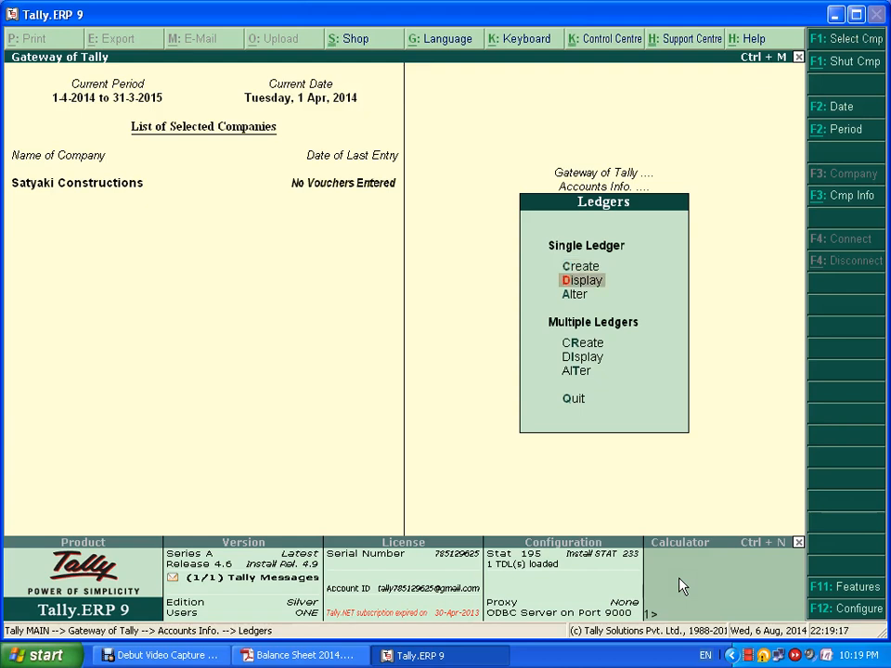
pyautogui.press('Return')
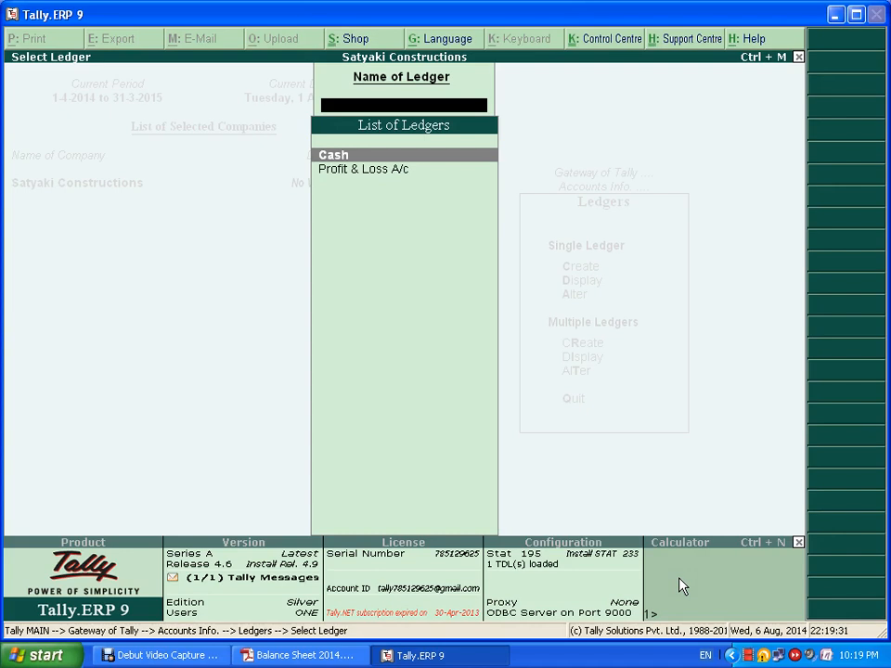
pyautogui.press('Escape')
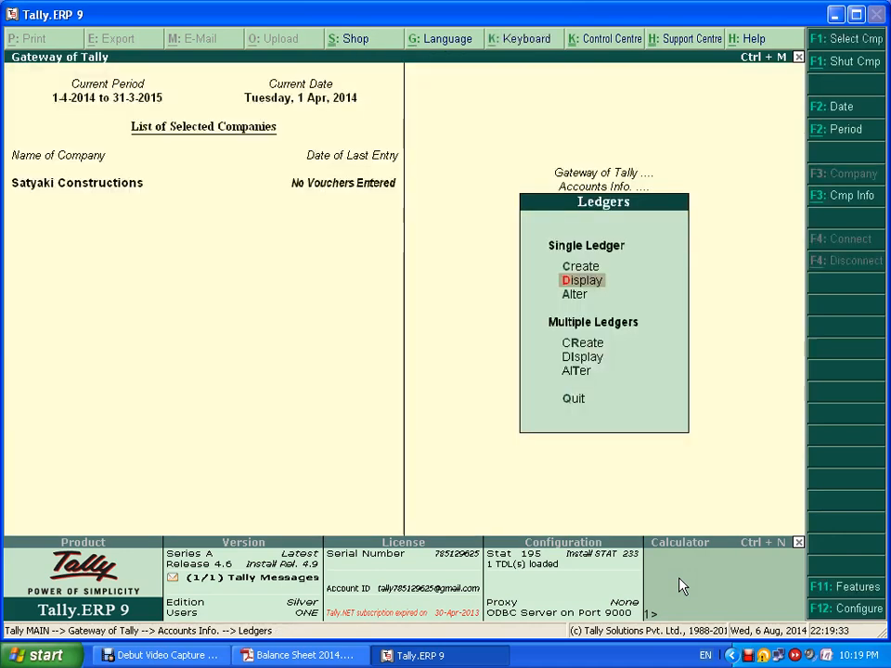
pyautogui.press('Up')
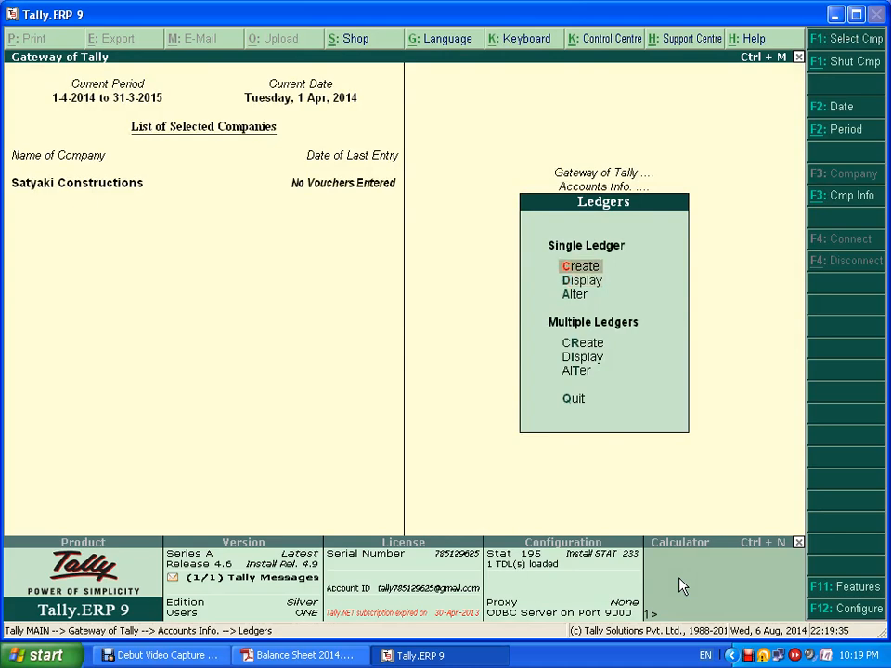
pyautogui.press('Return')
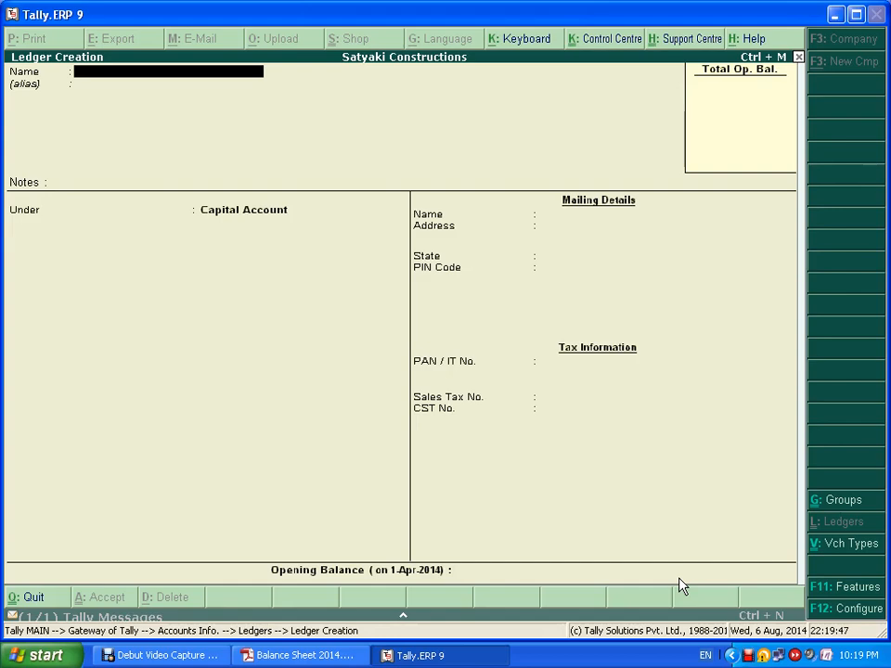
# - Glance at the balance sheet PDF, then begin abandoning the unsaved Ledger Creation form
pyautogui.hotkey('alt', 'Tab')
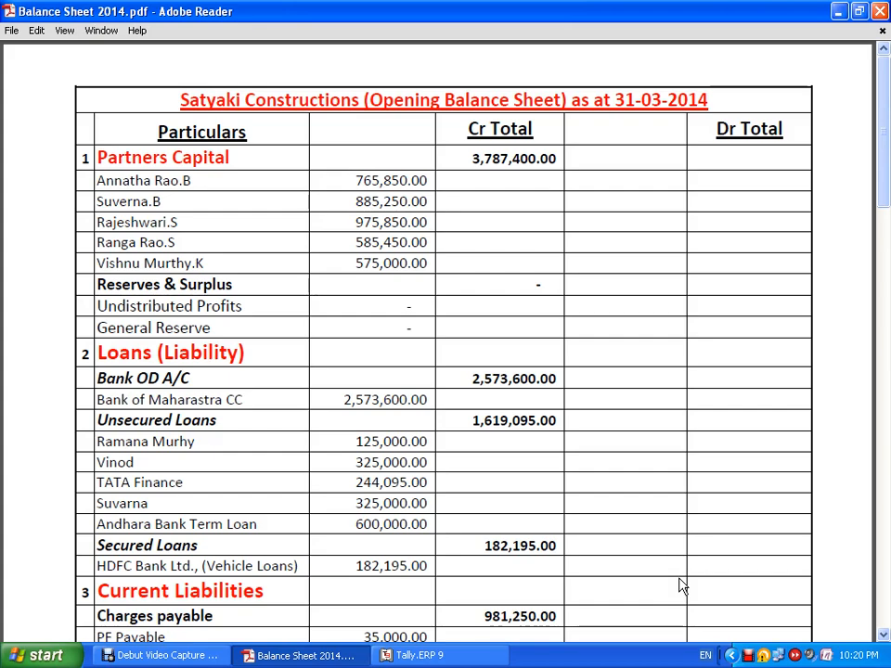
pyautogui.hotkey('alt', 'Tab')
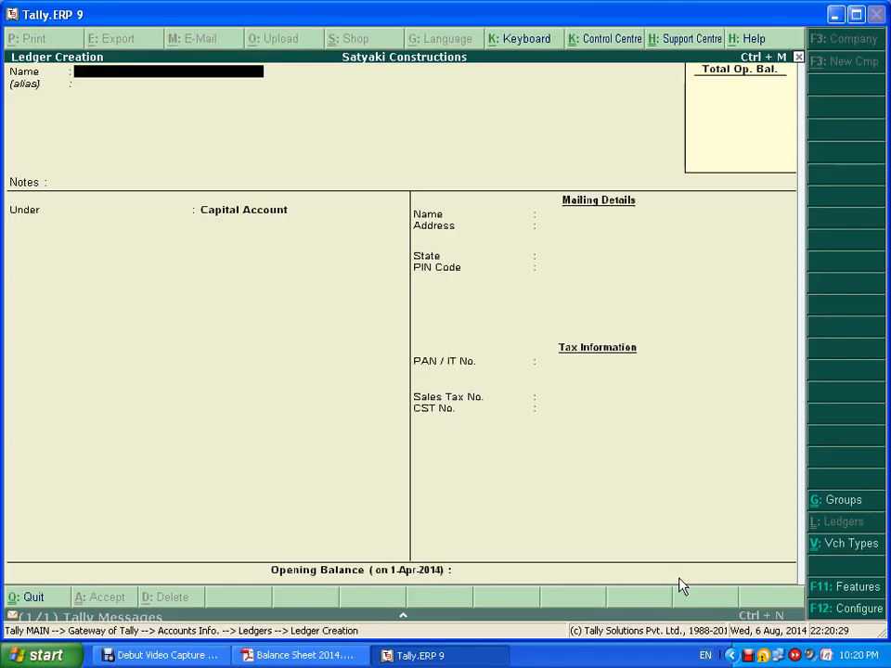
pyautogui.press('Escape')
# - Quit the unsaved ledger and browse the List of Groups down to Capital Account without displaying it
pyautogui.press('y')
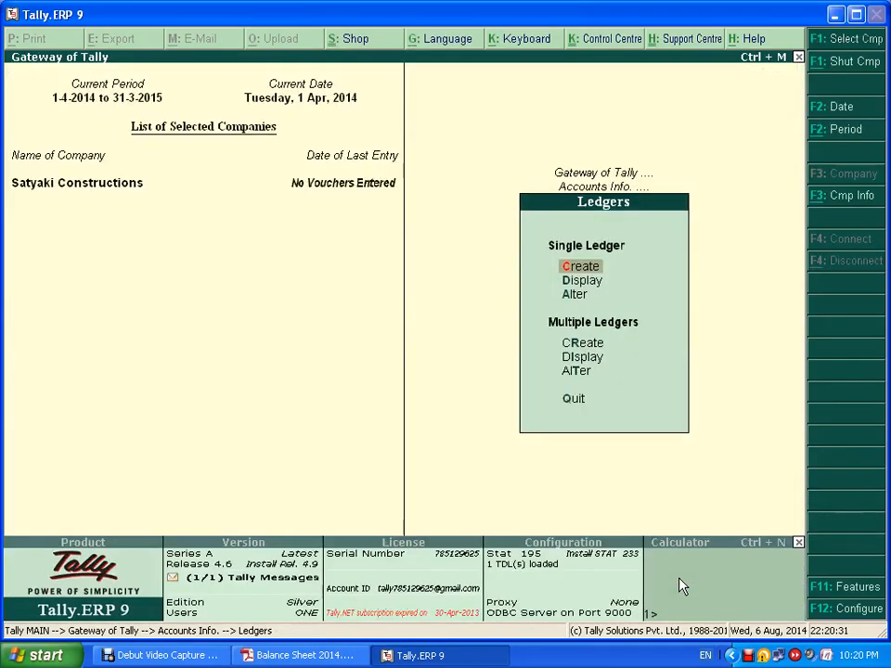
pyautogui.press('Escape')
pyautogui.press('Up')
pyautogui.press('Return')
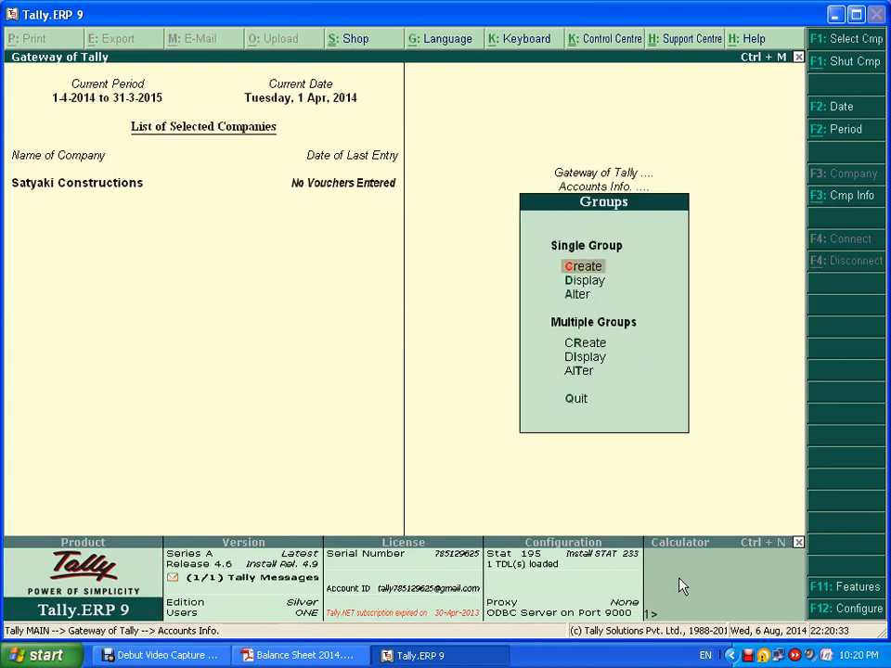
pyautogui.press('Down')
pyautogui.press('Return')
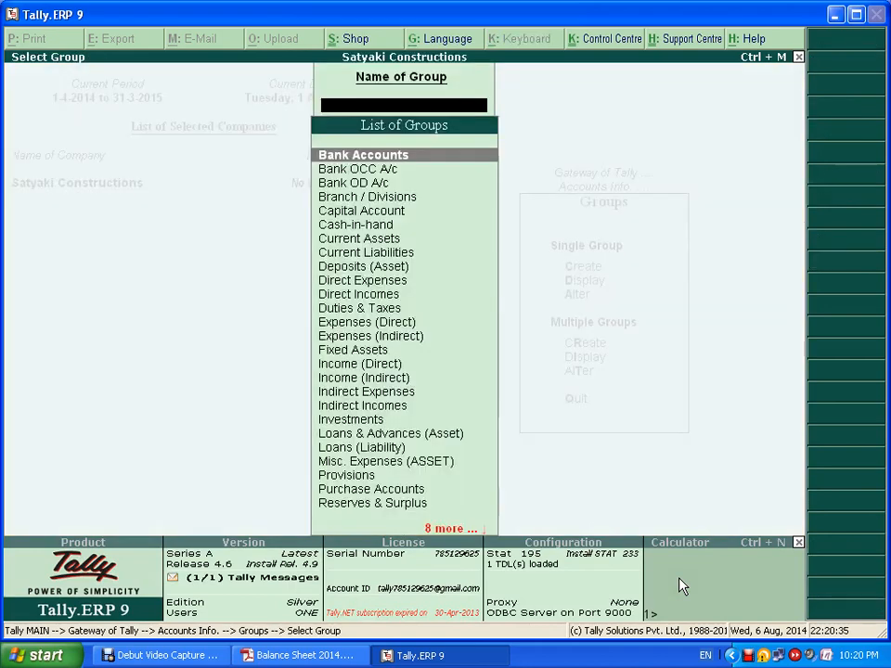
pyautogui.press('Down')
pyautogui.press('Down')
pyautogui.press('Down')
pyautogui.press('Down')
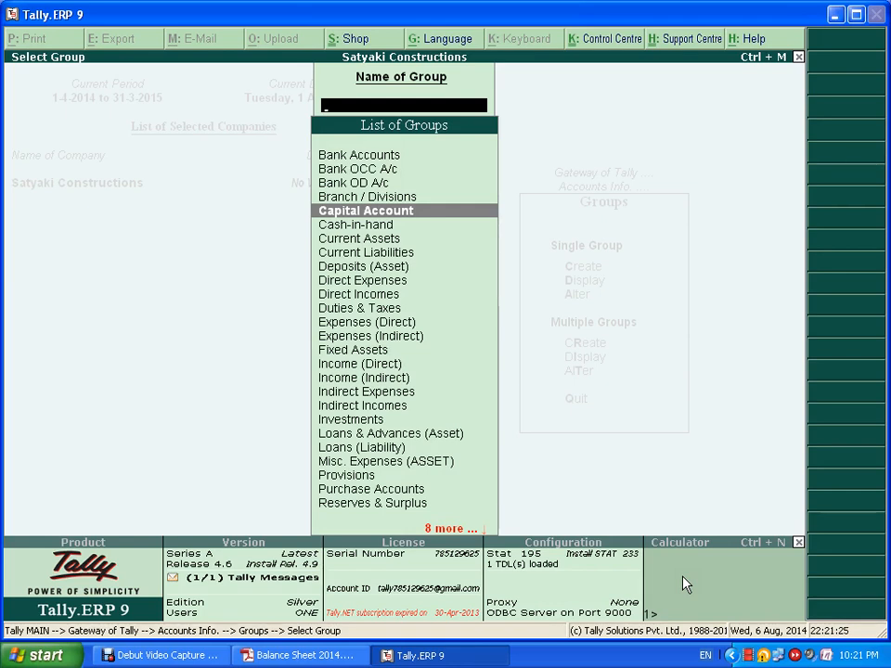
pyautogui.press('Escape')
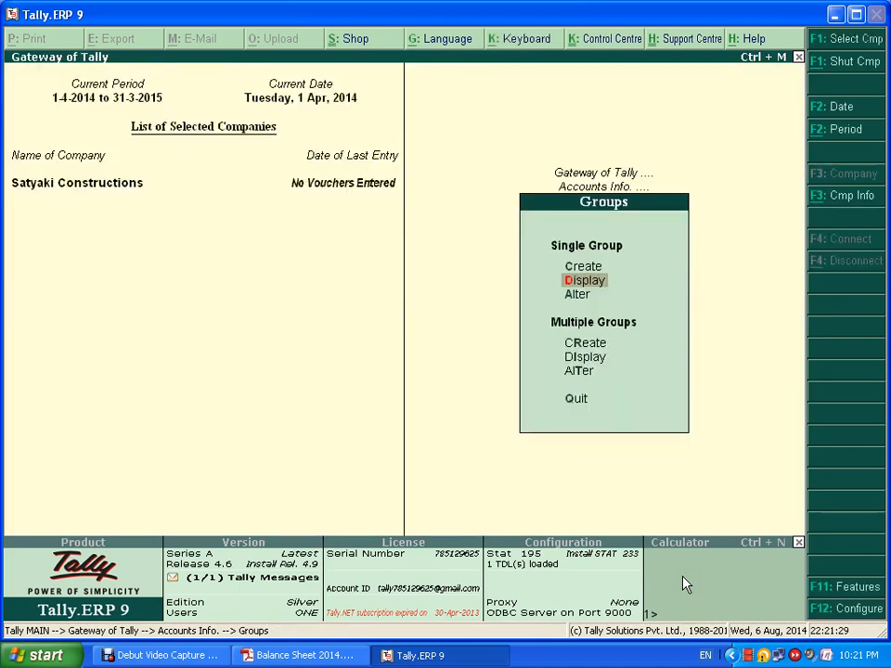
# - Alter the Capital Account group, renaming it to 'Partners Capital', and save it
pyautogui.press('Down')
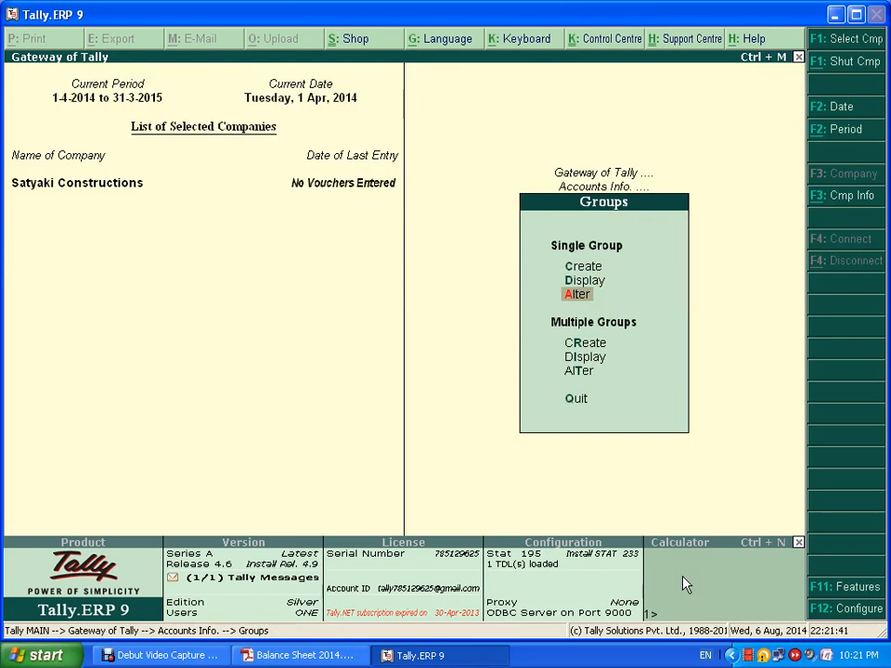
pyautogui.press('Return')
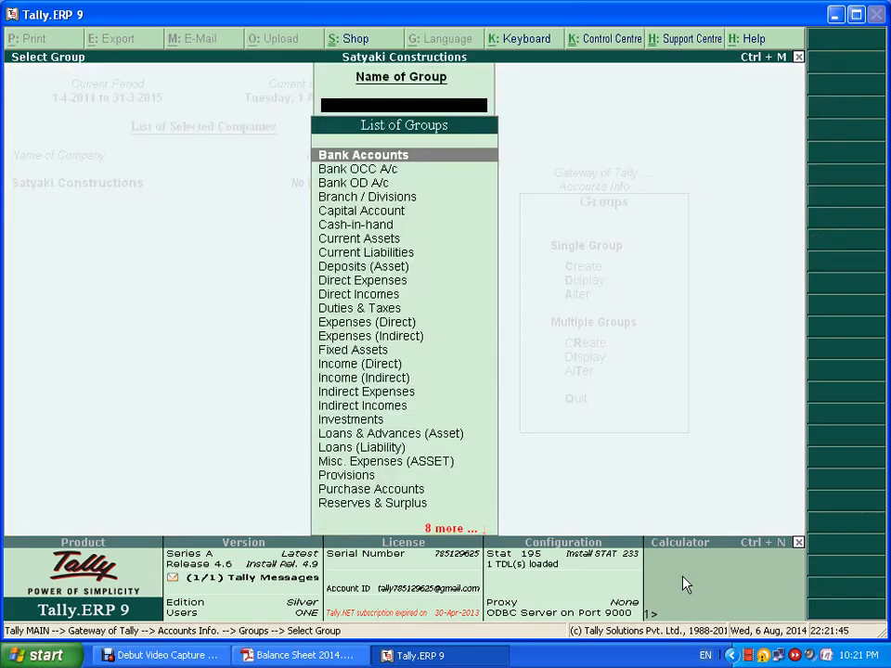
pyautogui.press('Down')
pyautogui.press('Down')
pyautogui.press('Down')
pyautogui.press('Down')
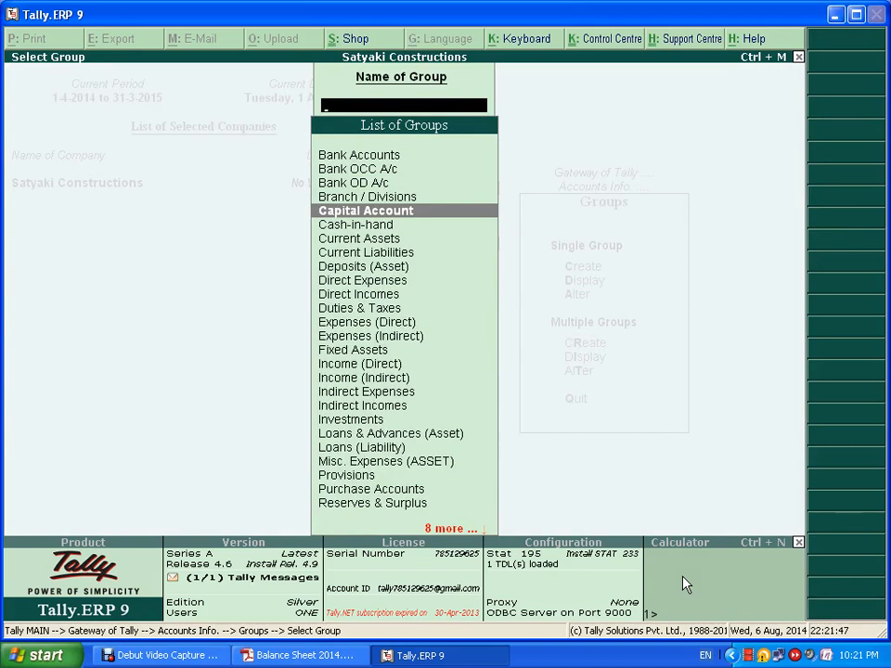
pyautogui.press('Return')
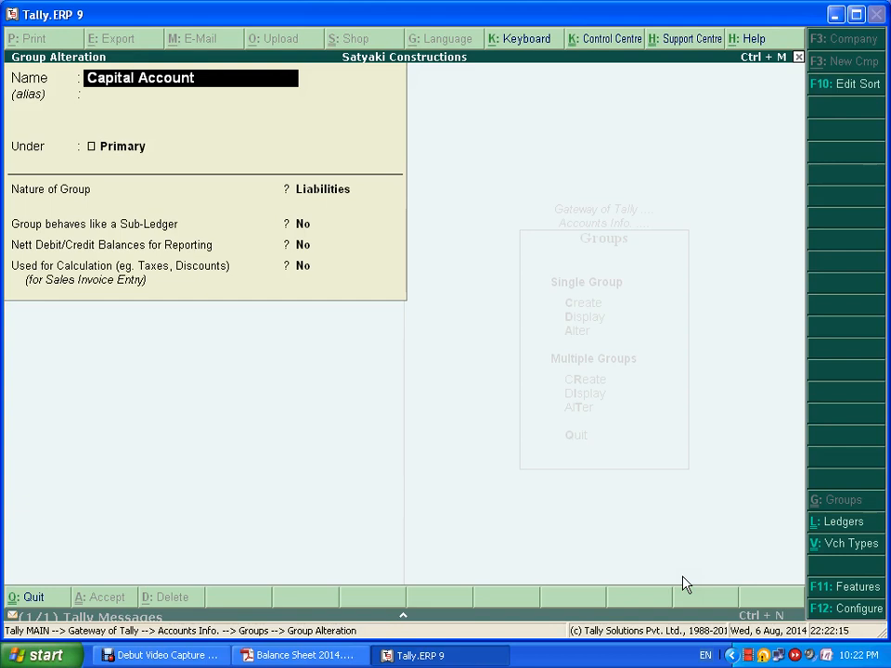
pyautogui.write('Pa')
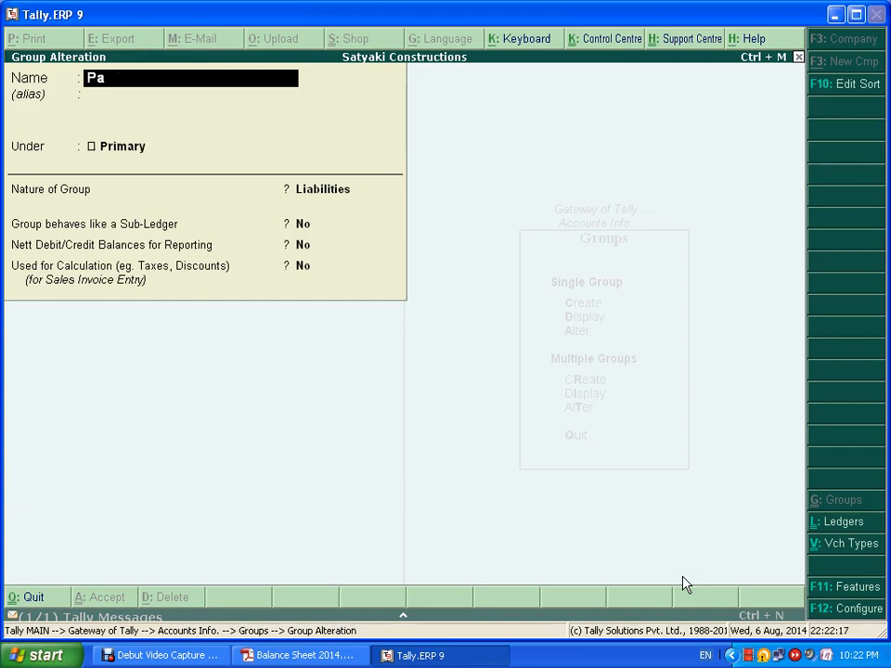
pyautogui.write('rtners Capital')
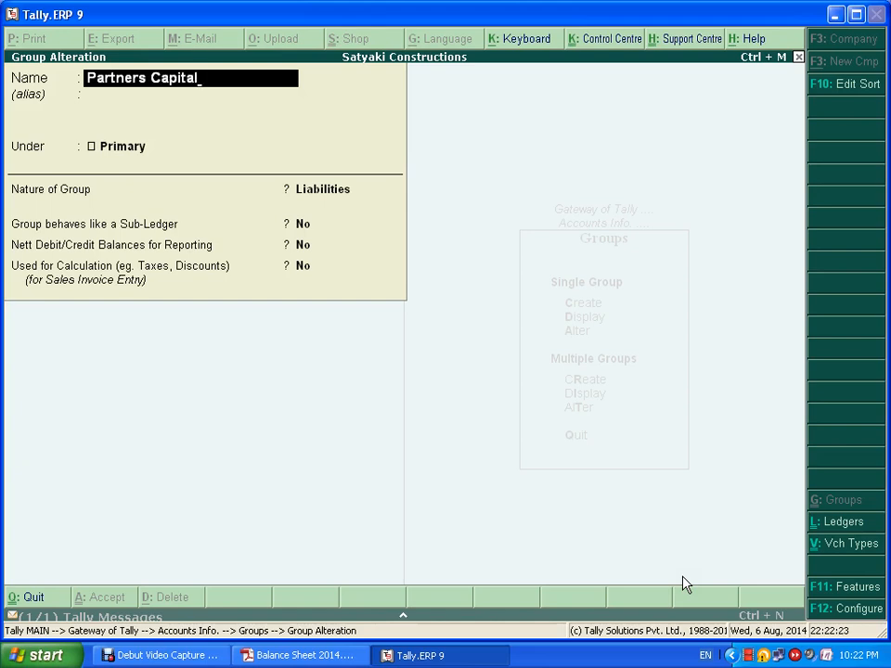
pyautogui.press('Return')
pyautogui.press('Return')
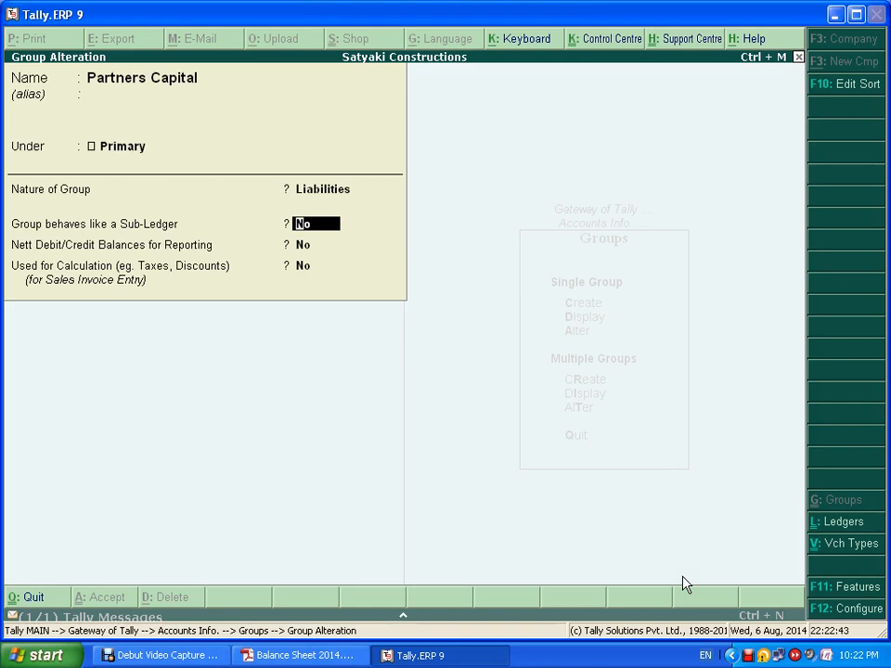
pyautogui.press('Return')
pyautogui.press('Return')
pyautogui.press('Return')
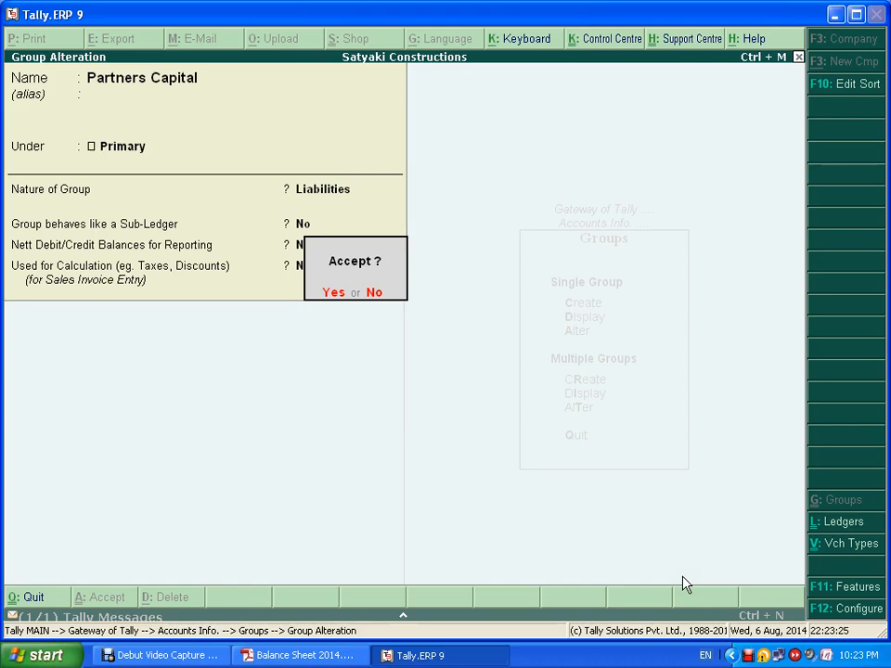
pyautogui.press('Return')
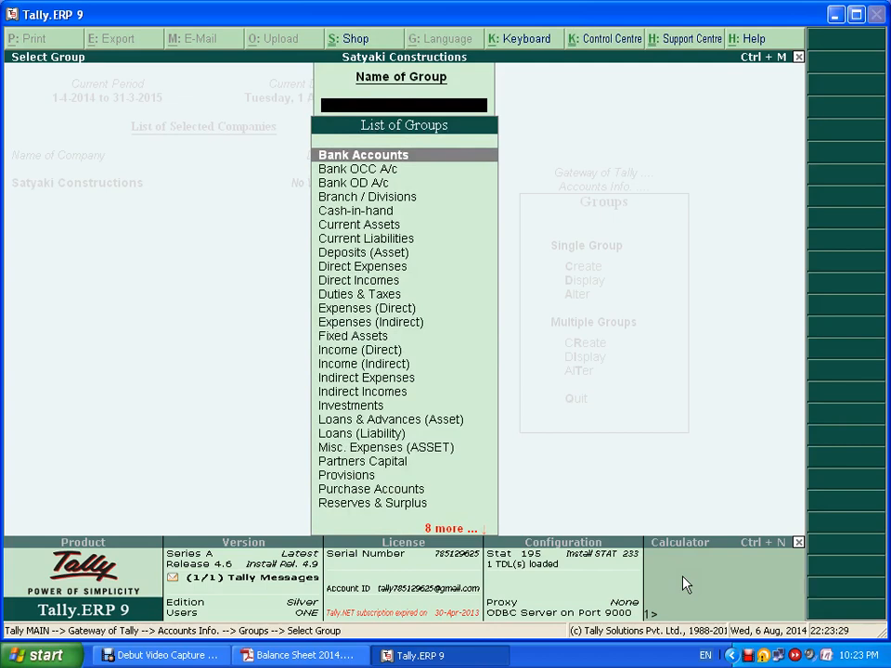
# - Go from the group options to Ledgers and open a blank Ledger Creation form
pyautogui.press('Escape')
pyautogui.press('Escape')
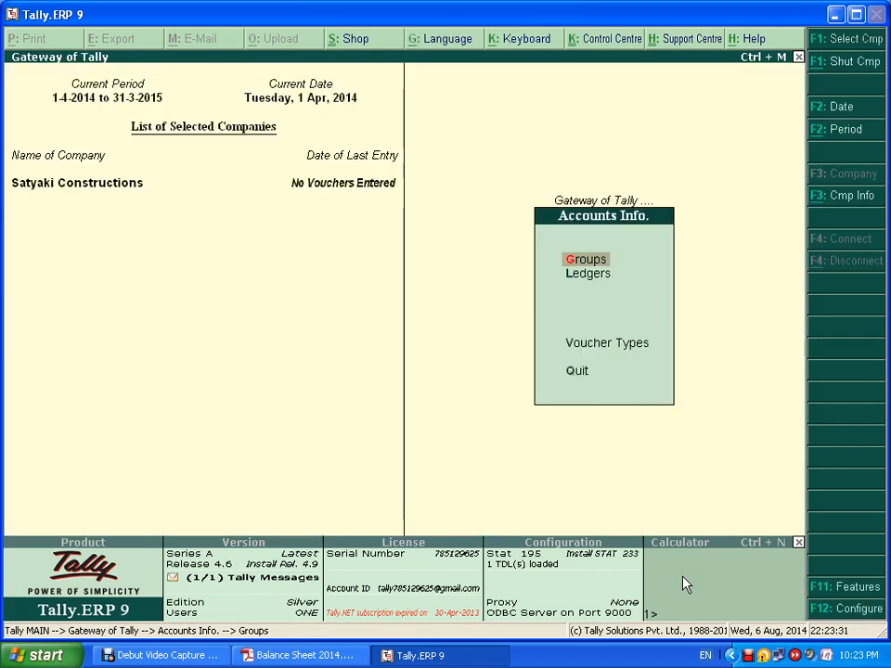
pyautogui.press('Down')
pyautogui.press('Return')
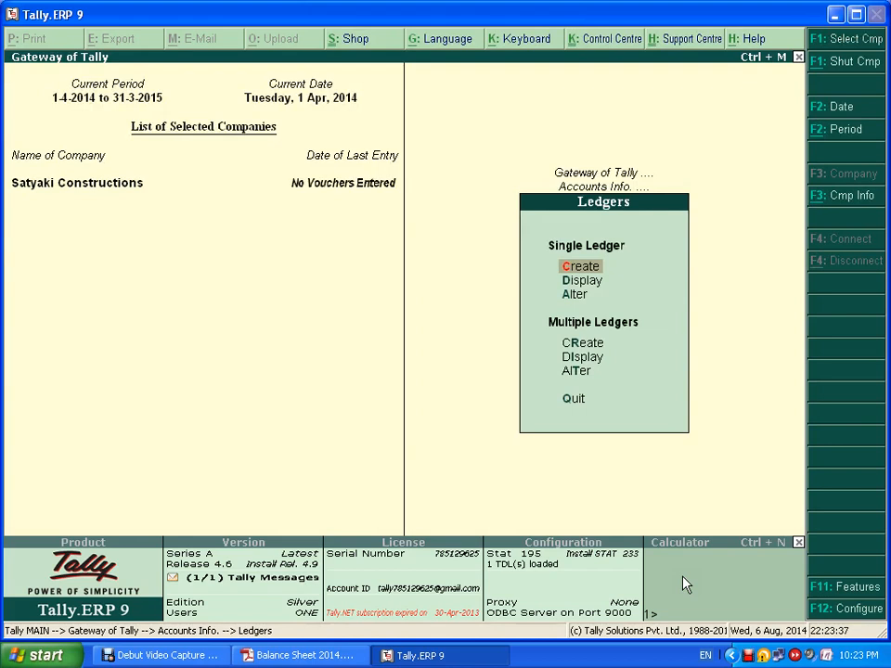
pyautogui.press('Return')
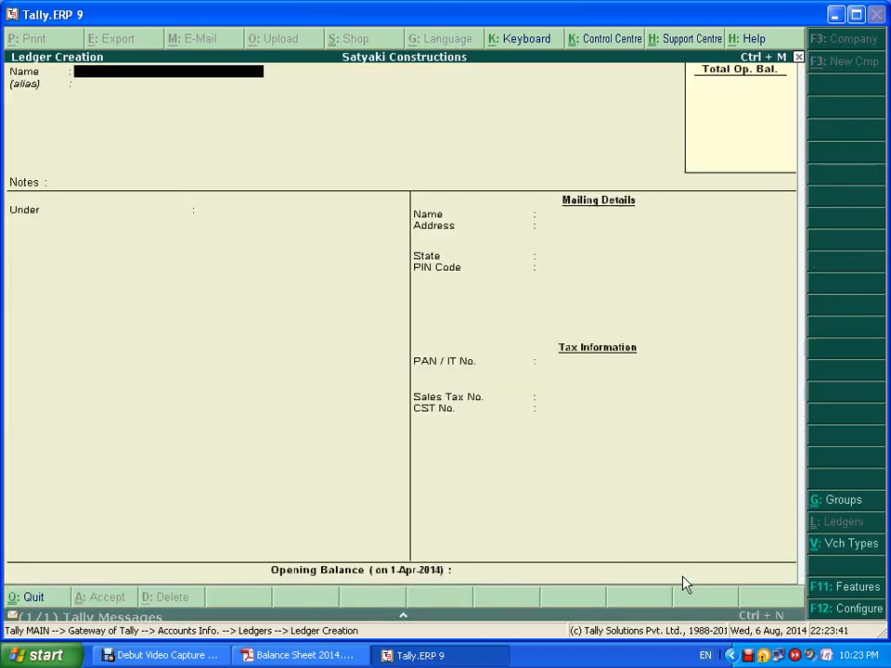
# - Enter the first partner's name as the ledger name and place it under Partners Capital
pyautogui.hotkey('alt', 'Tab')
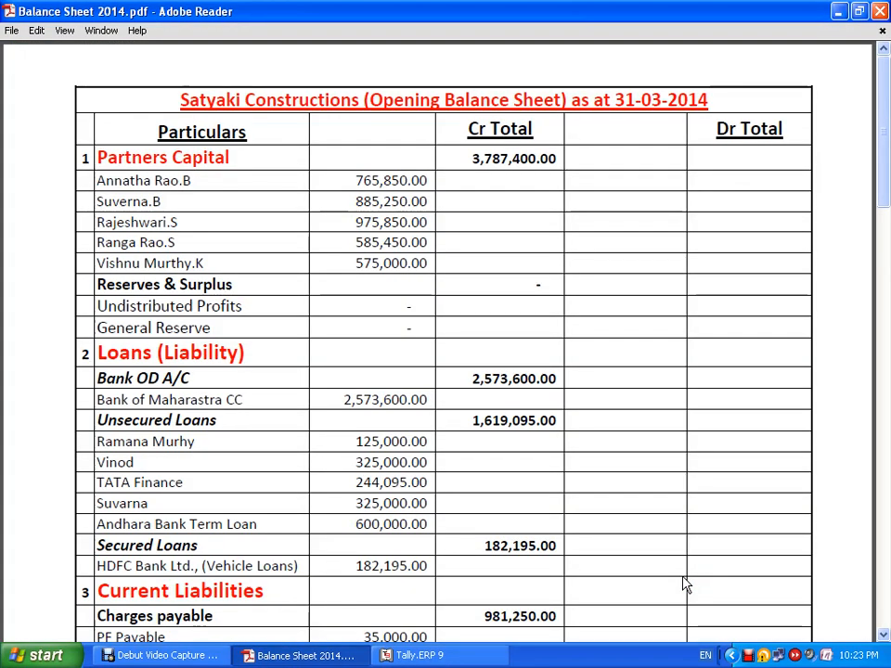
pyautogui.hotkey('alt', 'Tab')
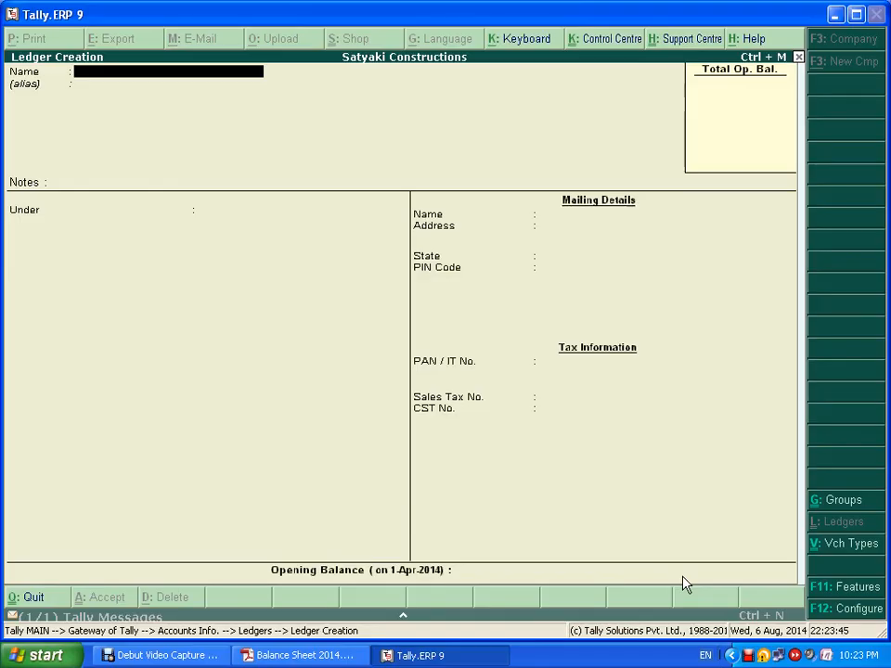
pyautogui.press('Return')
pyautogui.press('Return')
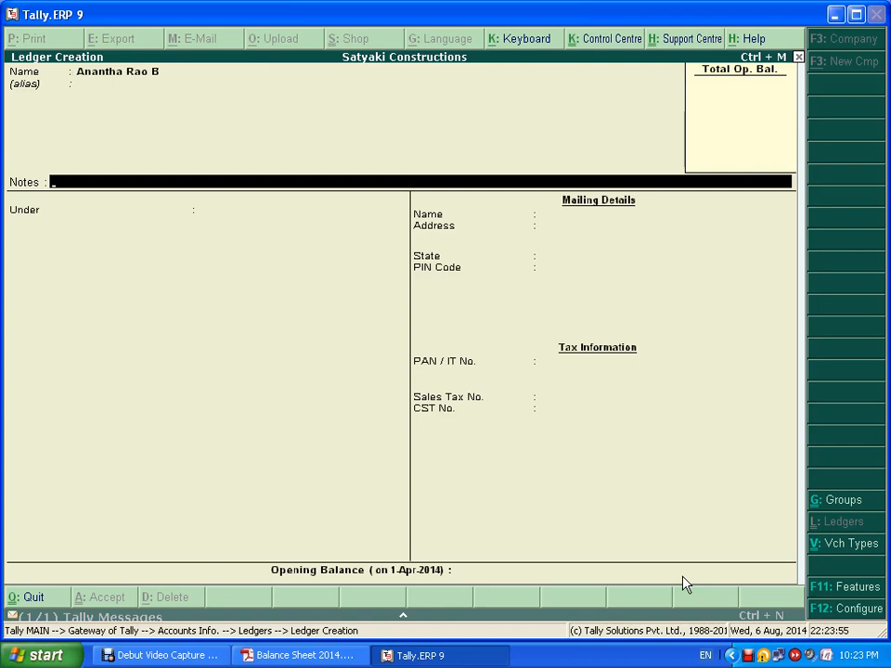
pyautogui.press('Return')
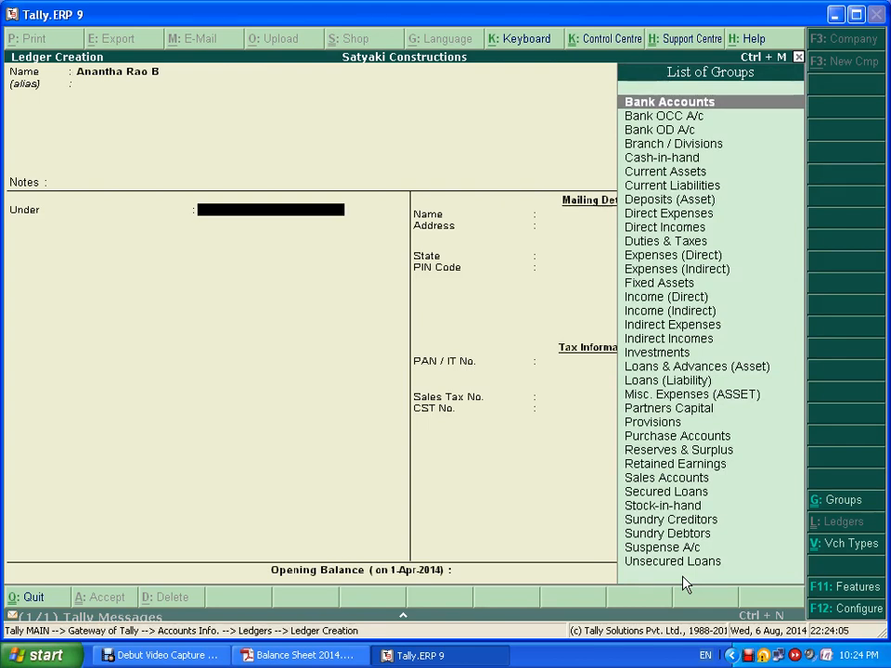
pyautogui.write('P')
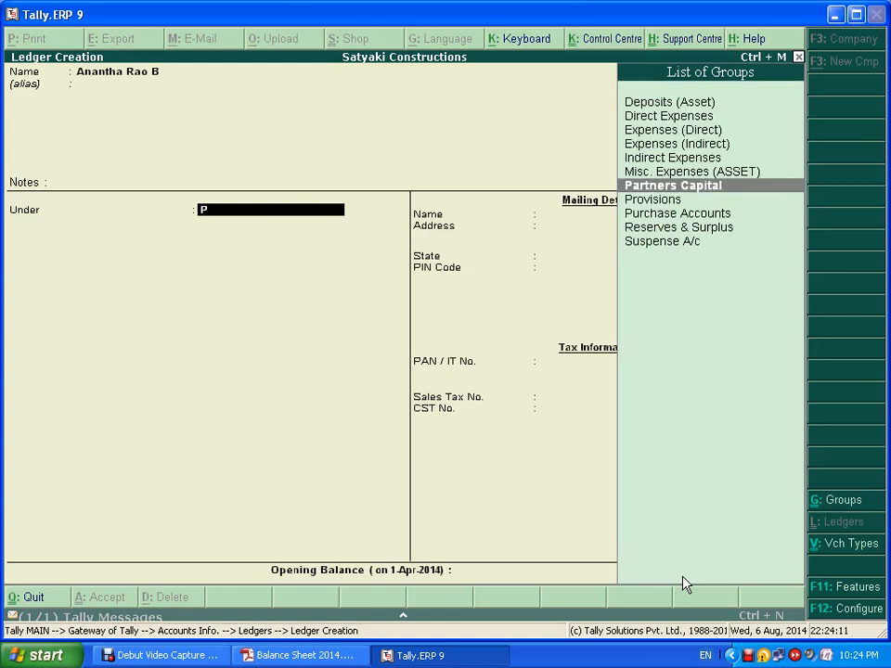
pyautogui.press('Return')
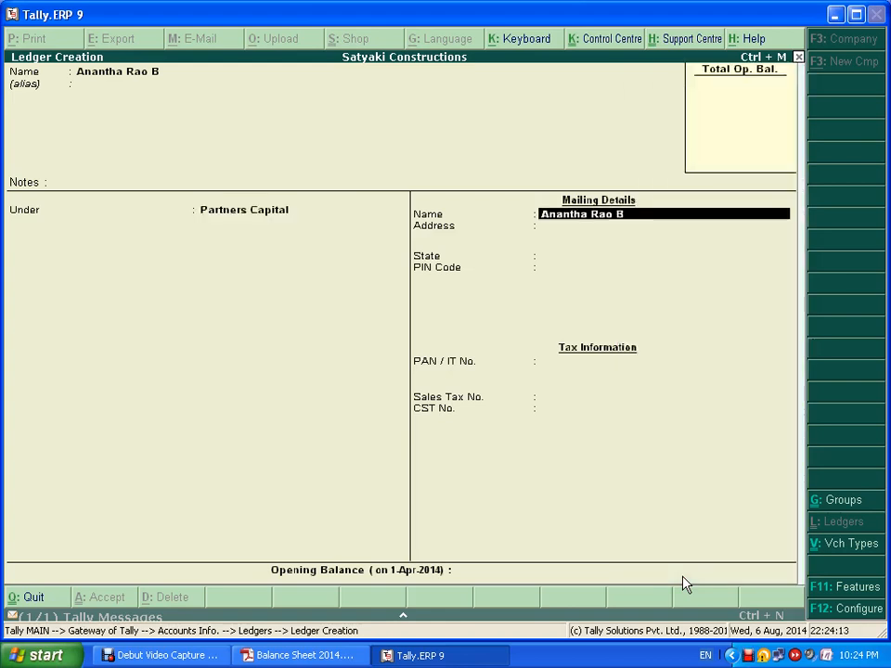
# - Skip the address and state, and enter a 7,65,850.00 Cr opening balance
pyautogui.press('Return')
pyautogui.press('Return')
pyautogui.press('Return')
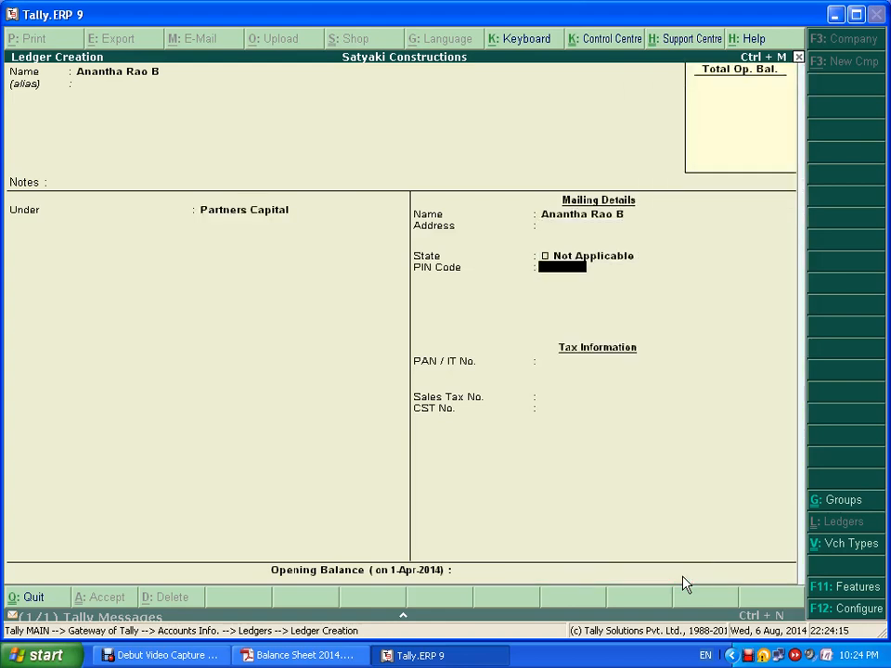
pyautogui.press('Return')
pyautogui.press('Return')
pyautogui.press('Return')
pyautogui.press('Return')
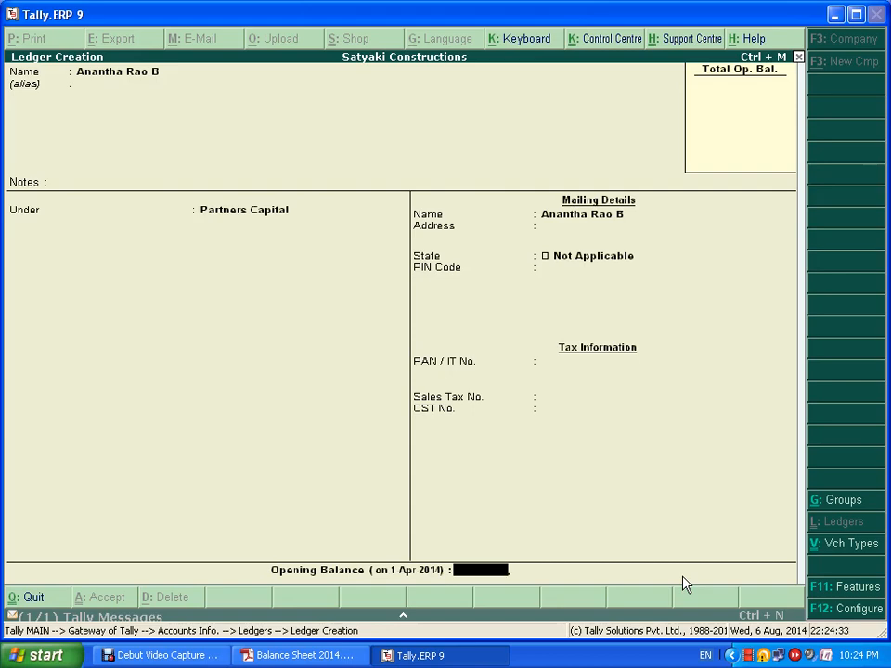
pyautogui.hotkey('alt', 'Tab')
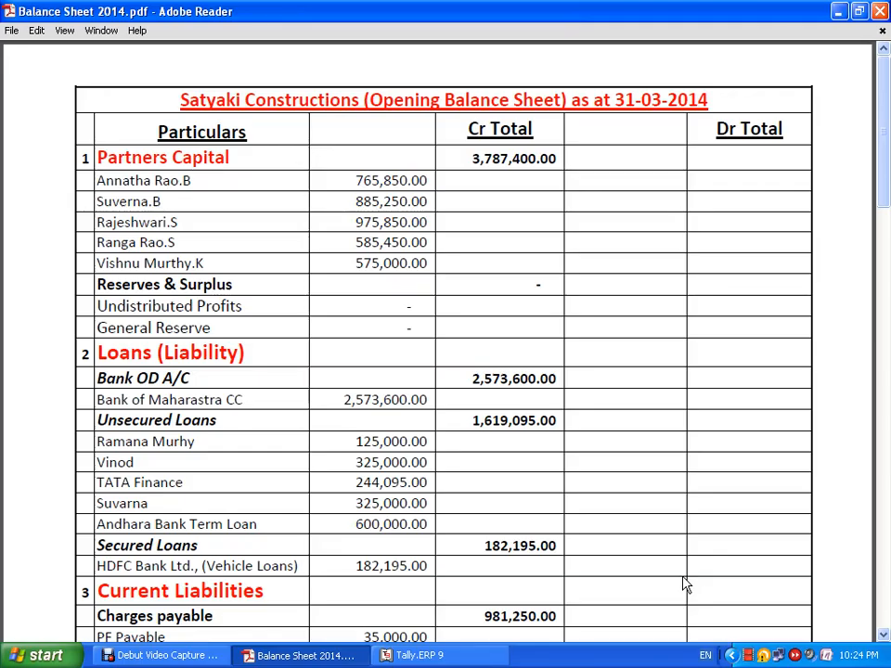
pyautogui.hotkey('alt', 'Tab')
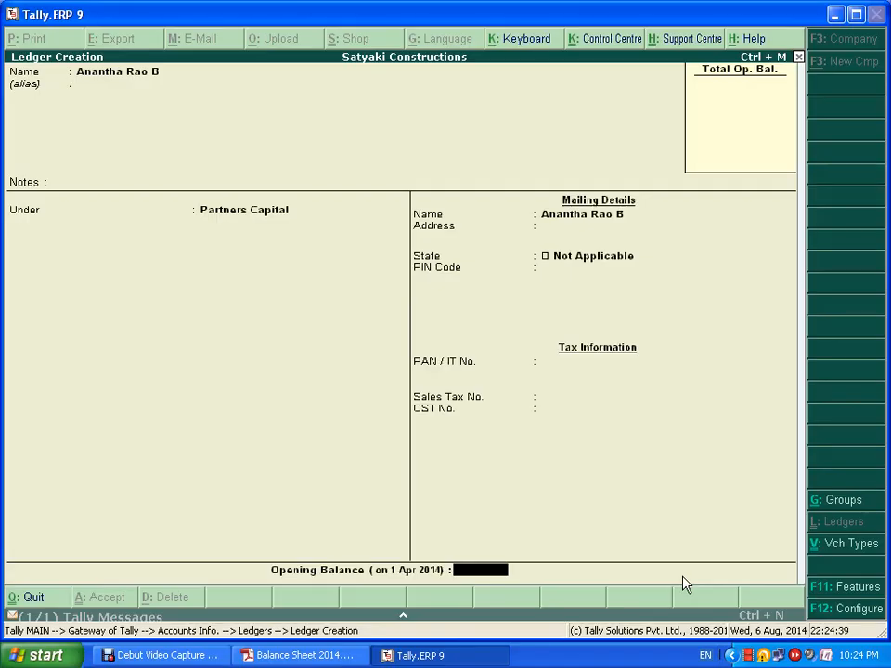
pyautogui.write('765850')
pyautogui.press('Return')
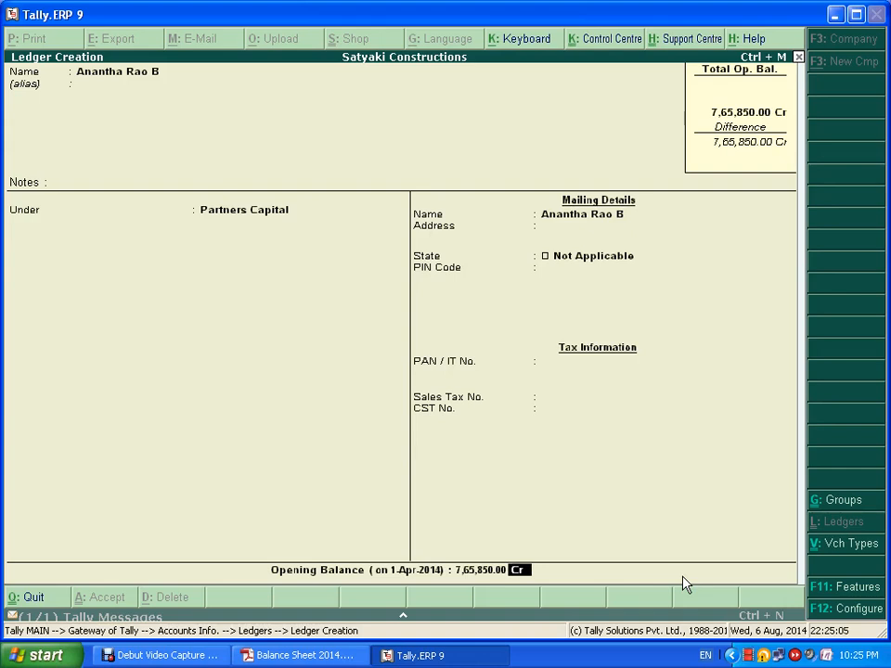
pyautogui.press('Return')
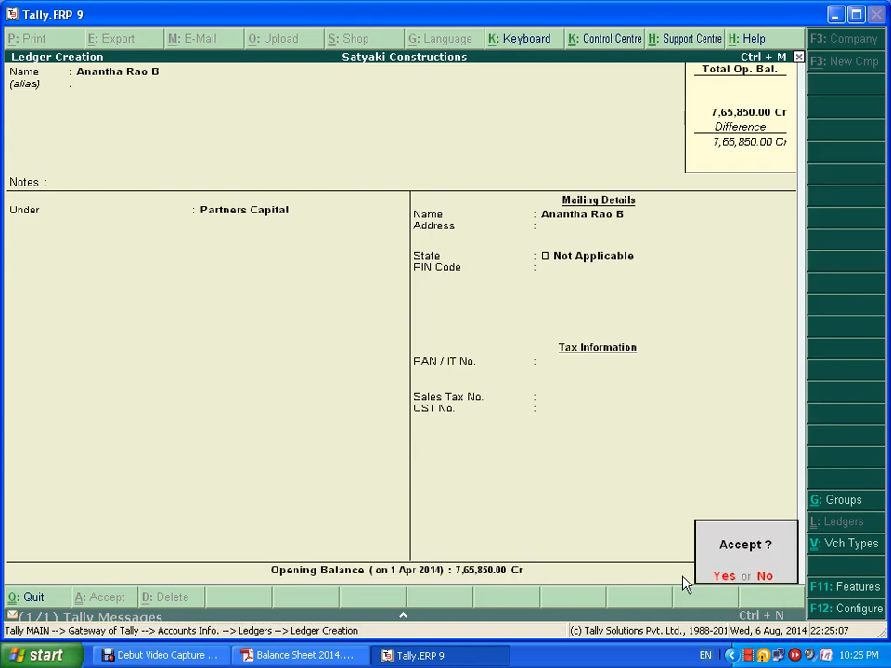
# - Save the first partner ledger, then create the second partner's ledger at 8,85,250 Cr
pyautogui.press('y')
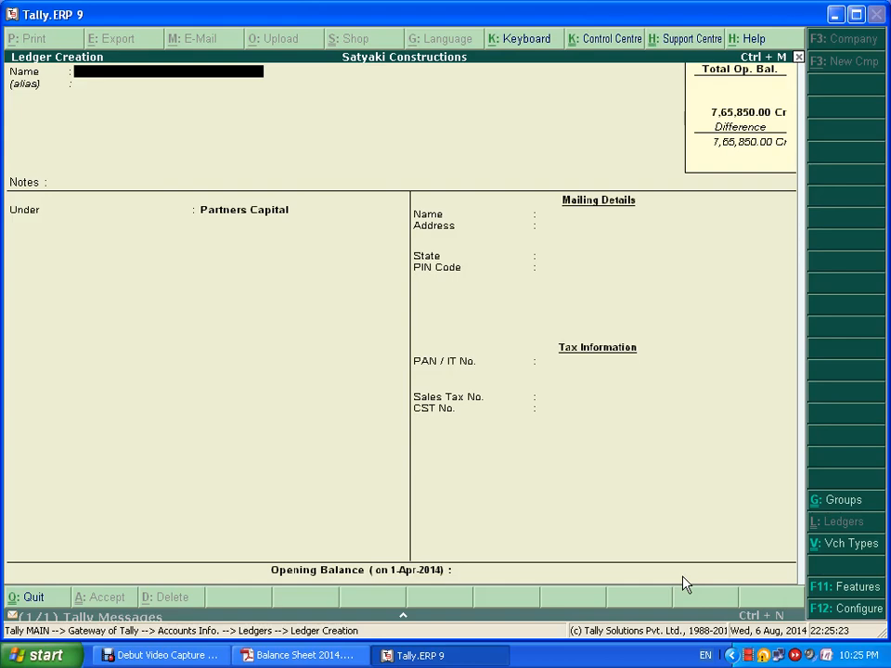
pyautogui.hotkey('alt', 'Tab')
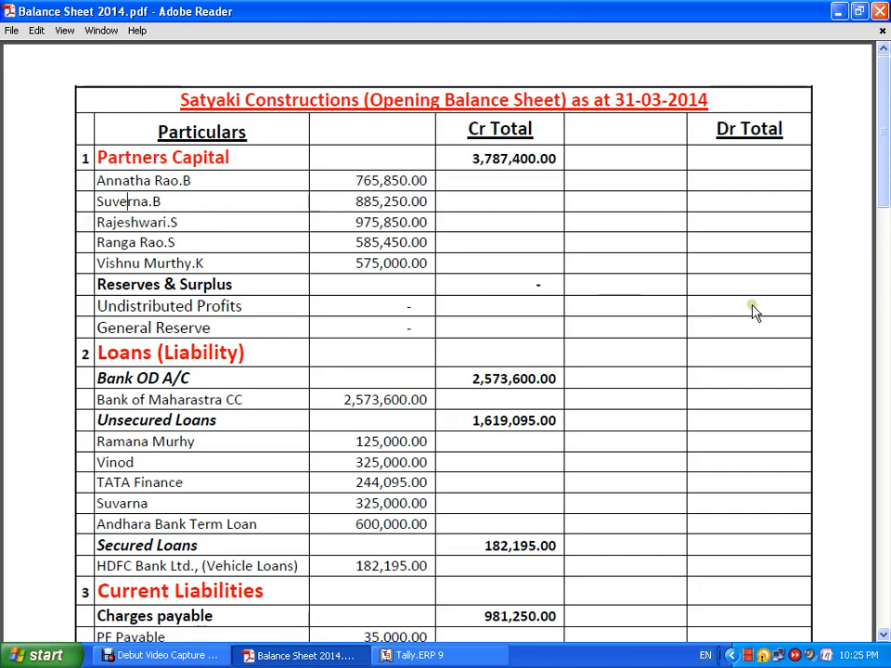
pyautogui.hotkey('alt', 'Tab')
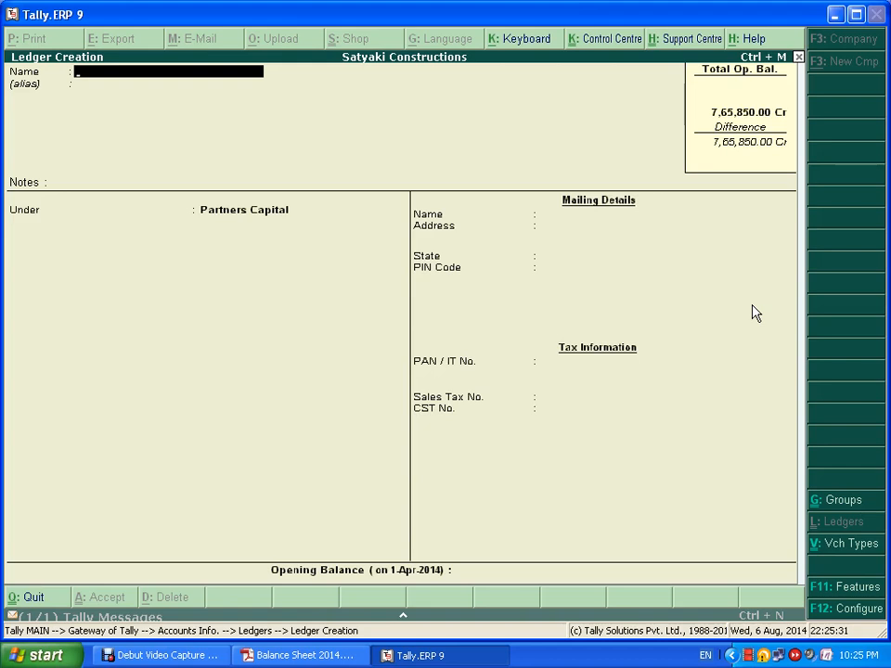
pyautogui.write('Suvarna B')
pyautogui.press('Return')
pyautogui.press('Return')
pyautogui.press('Return')
pyautogui.press('Return')
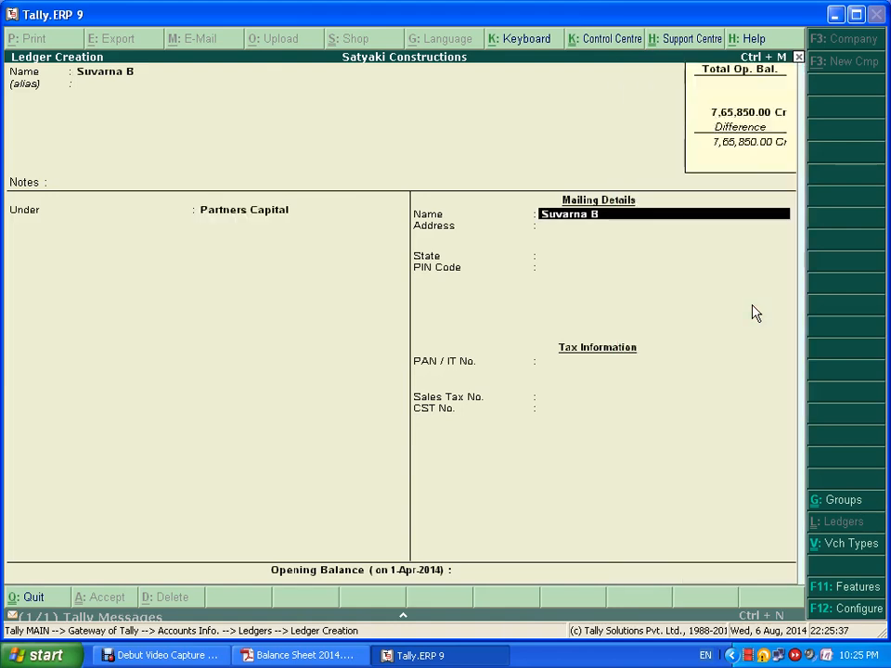
pyautogui.press('Return')
pyautogui.press('Return')
pyautogui.press('Return')
pyautogui.press('Return')
pyautogui.press('Return')
pyautogui.press('Return')
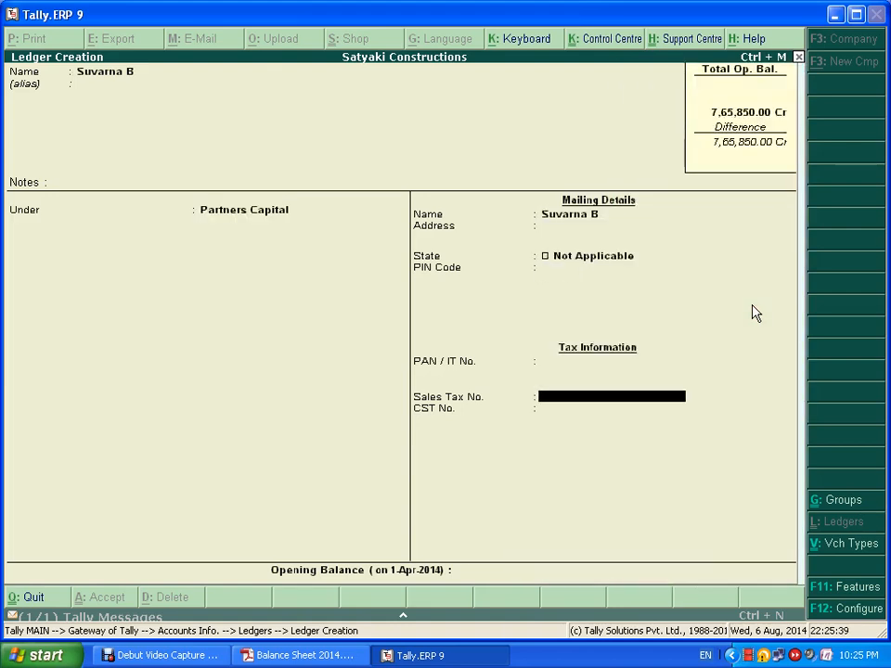
pyautogui.press('Return')
pyautogui.hotkey('alt', 'Tab')
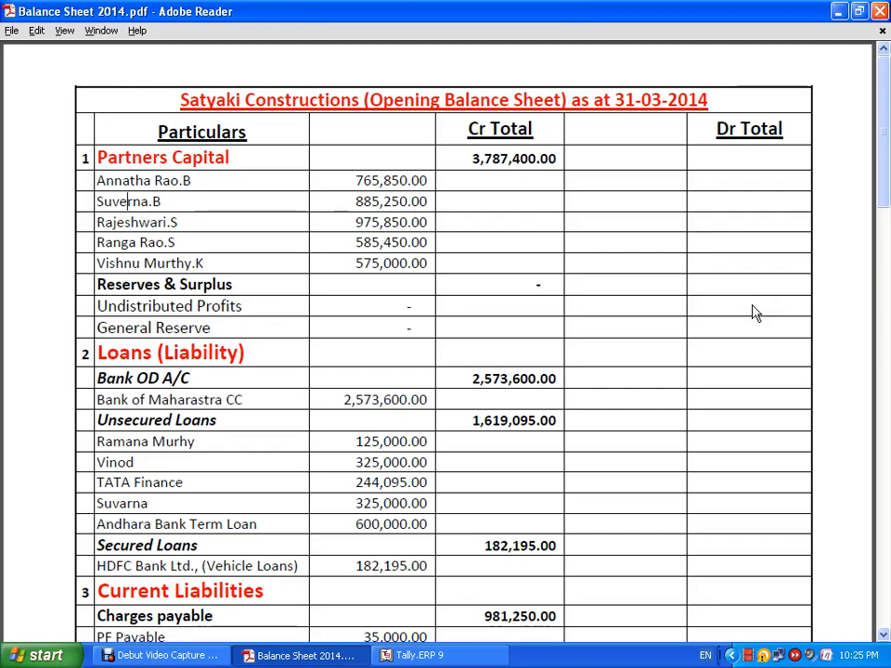
pyautogui.hotkey('alt', 'Tab')
pyautogui.write('8,85,250')
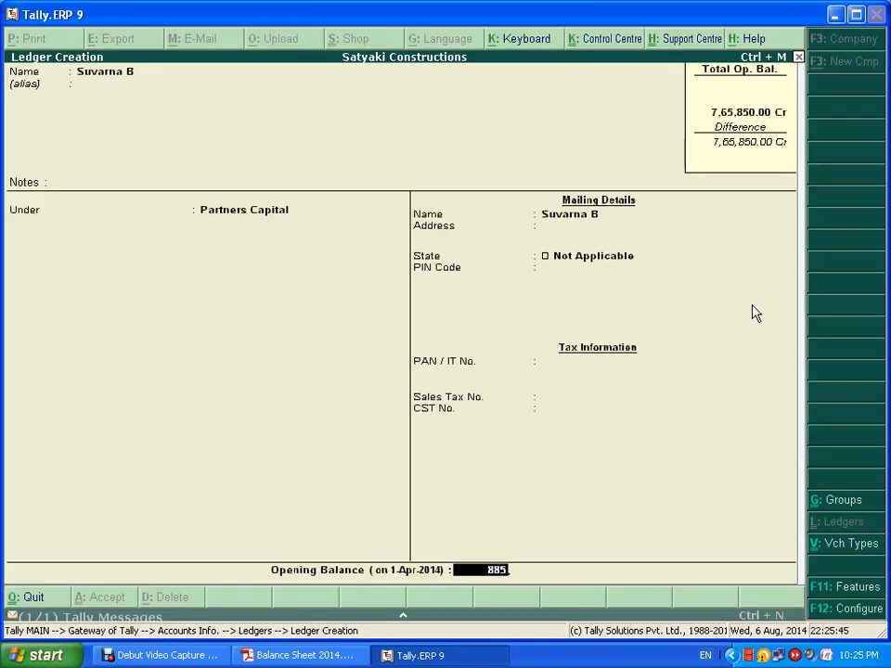
pyautogui.press('Return')
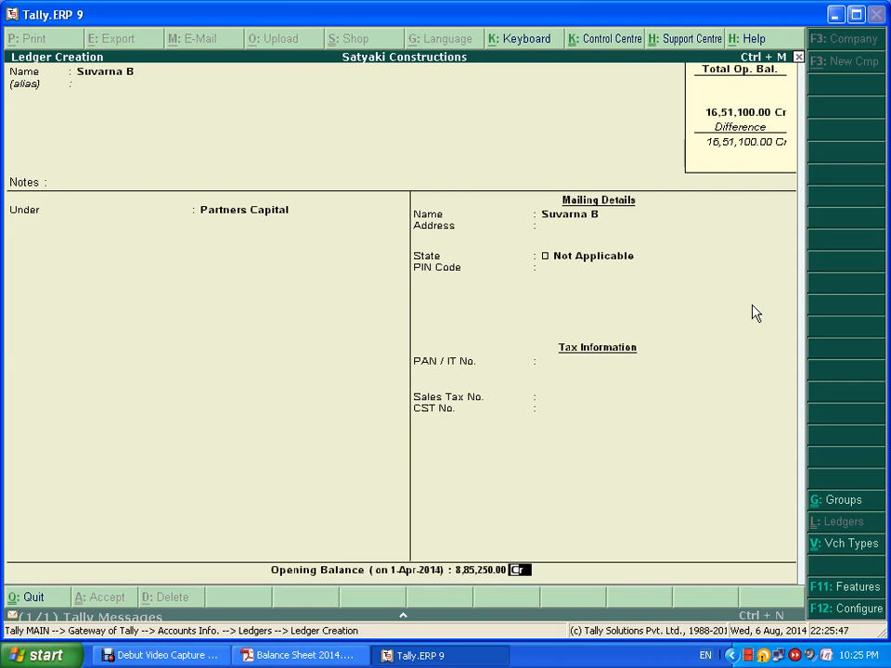
pyautogui.press('Return')
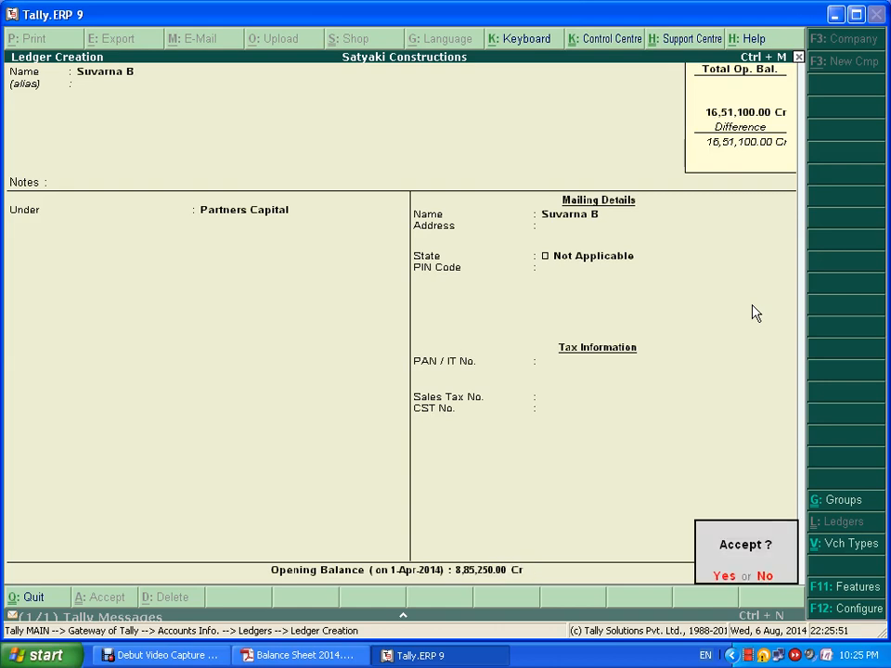
pyautogui.press('Return')
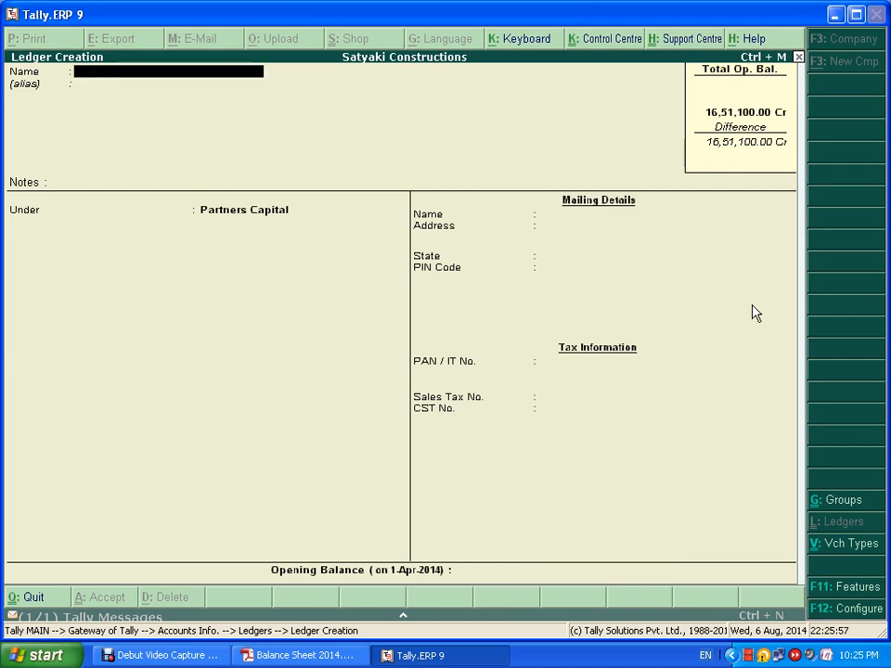
# - Create the third partner's ledger under Partners Capital with a 9,75,850 Cr opening balance
pyautogui.hotkey('alt', 'Tab')
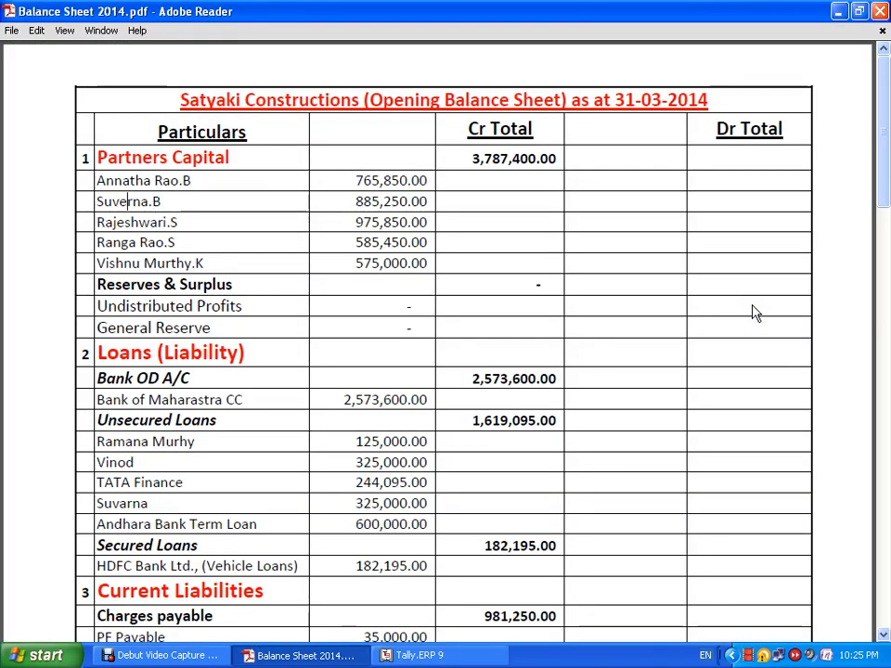
pyautogui.hotkey('alt', 'Tab')
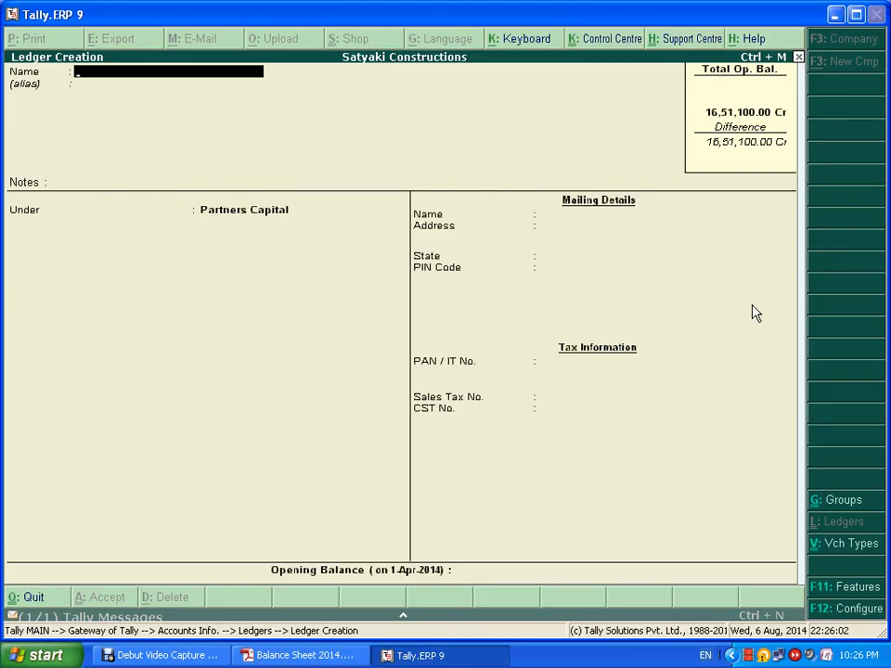
pyautogui.write('Rajeswari')
pyautogui.press('Return')
pyautogui.press('Return')
pyautogui.press('Return')
pyautogui.press('Return')
pyautogui.press('Return')
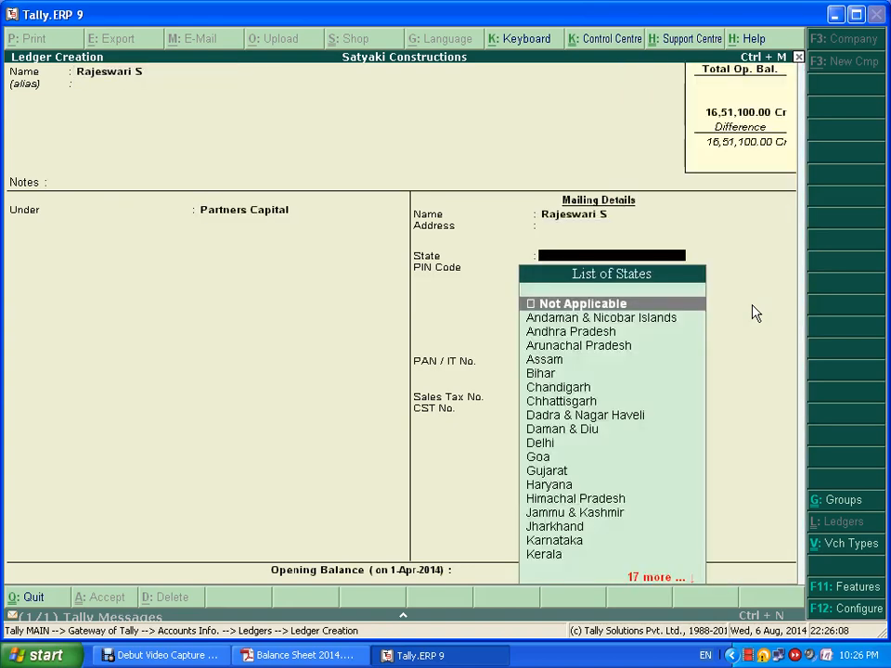
pyautogui.press('Return')
pyautogui.press('Return')
pyautogui.press('Return')
pyautogui.press('Return')
pyautogui.press('Return')
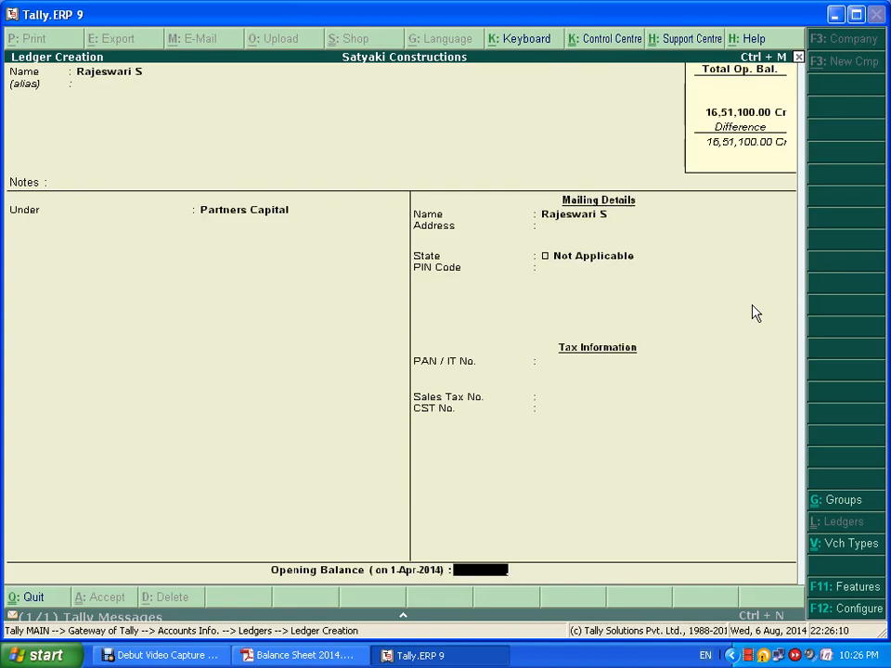
pyautogui.hotkey('alt', 'Tab')
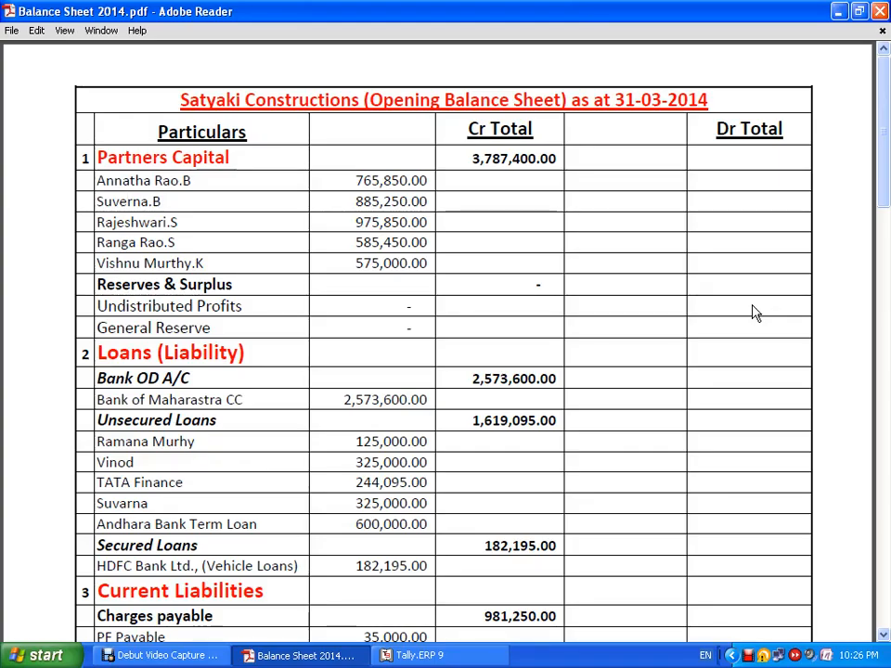
pyautogui.hotkey('alt', 'Tab')
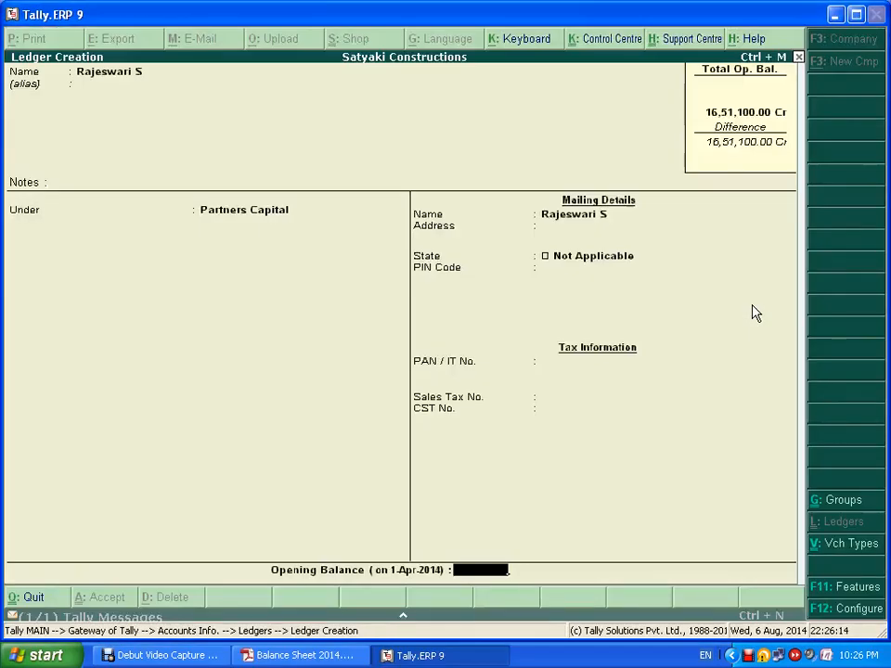
pyautogui.write('9,75,')
pyautogui.write('850')
pyautogui.press('Return')
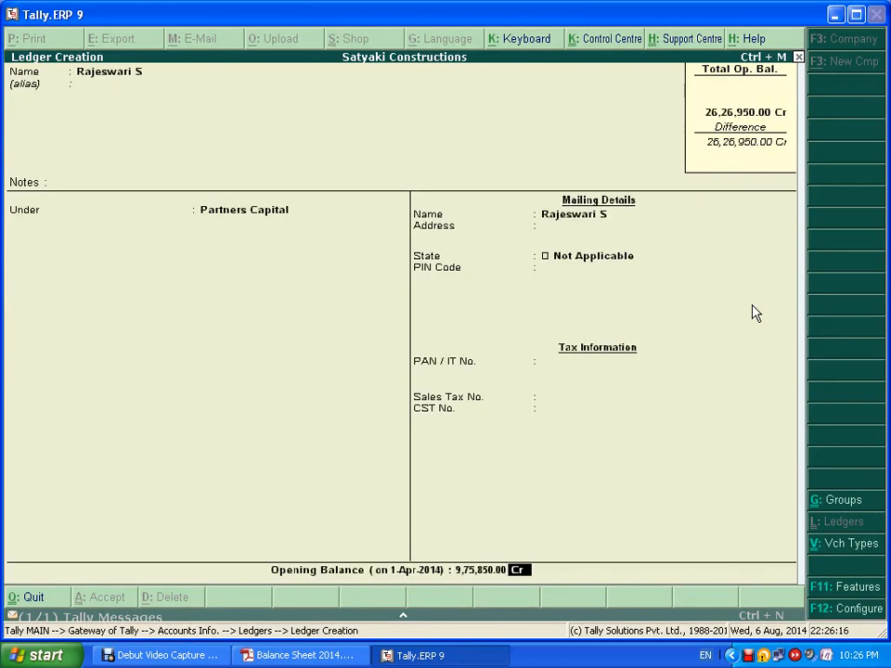
pyautogui.press('Return')
pyautogui.press('Return')
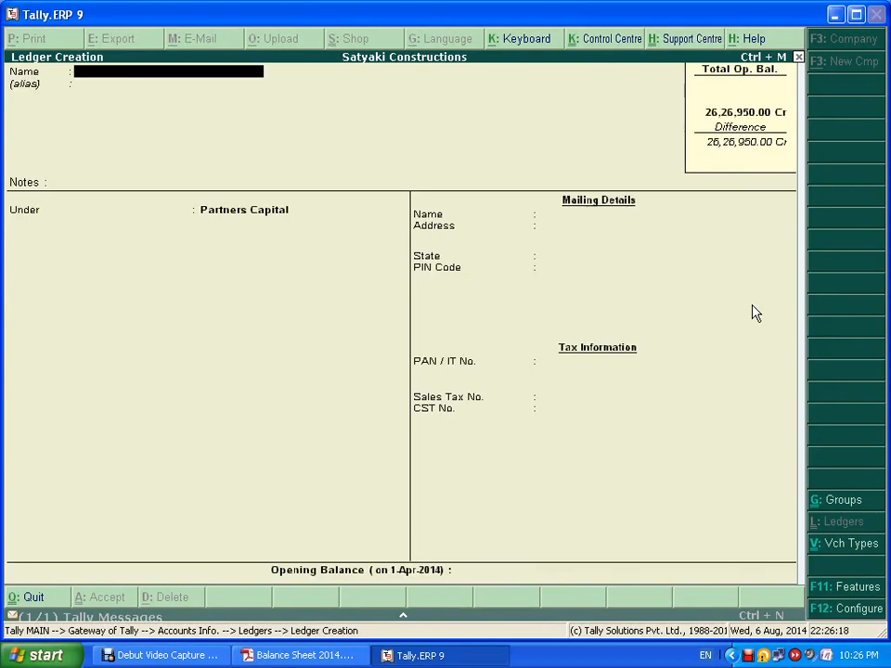
# - Enter the fourth partner's name and a 5,85,450 Cr opening balance, then accept the ledger
pyautogui.hotkey('alt', 'Tab')
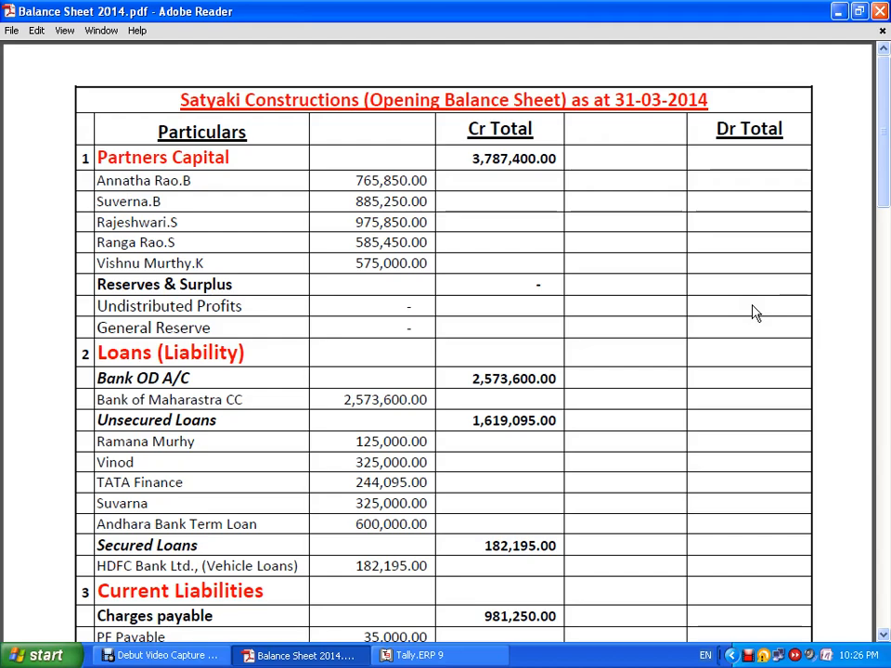
pyautogui.hotkey('alt', 'Tab')
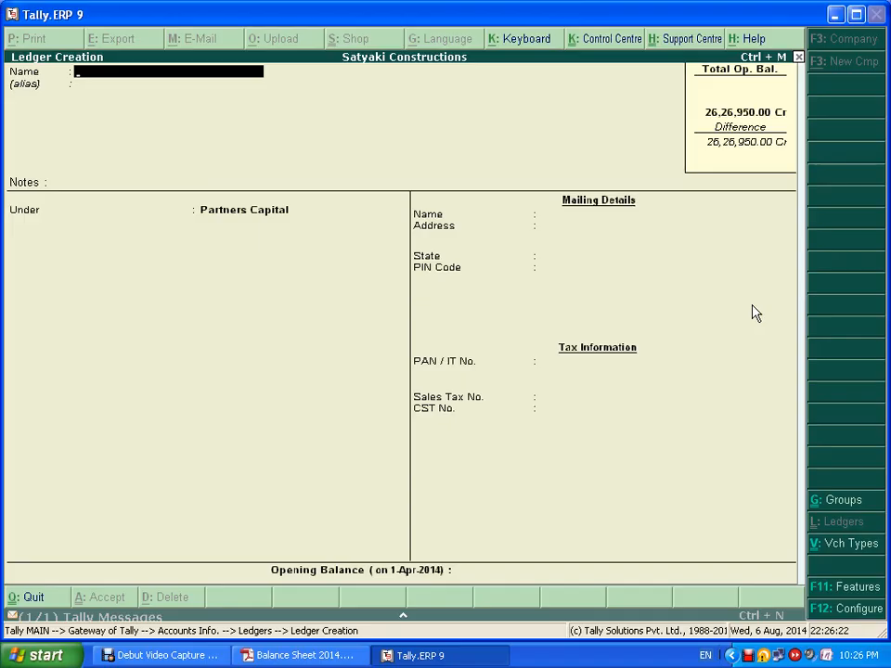
pyautogui.press('Return')
pyautogui.press('Return')
pyautogui.press('Return')
pyautogui.press('Return')
pyautogui.press('Return')
pyautogui.press('Return')
pyautogui.press('Return')
pyautogui.press('Return')
pyautogui.press('Return')
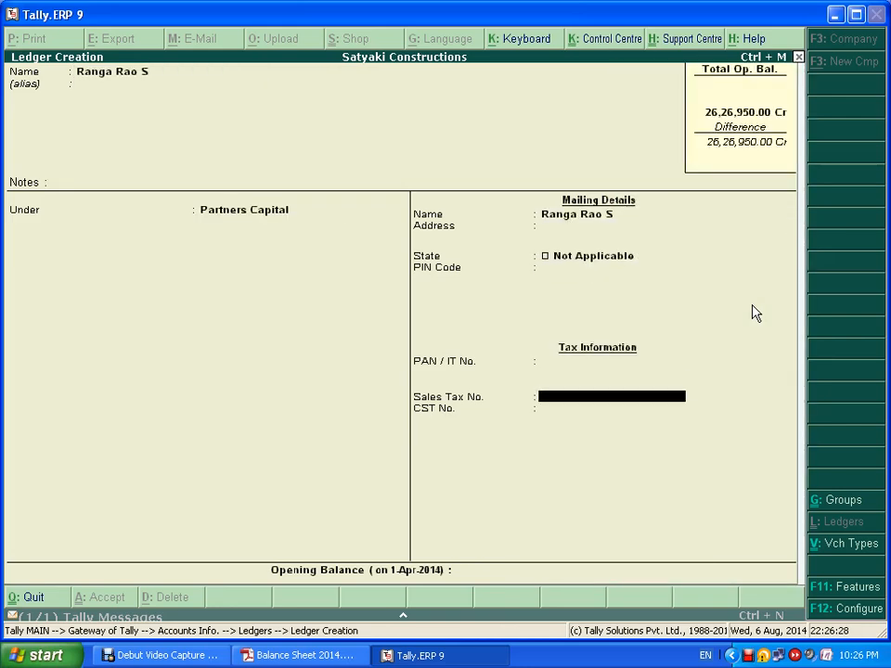
pyautogui.press('Return')
pyautogui.press('Return')
pyautogui.hotkey('alt', 'Tab')
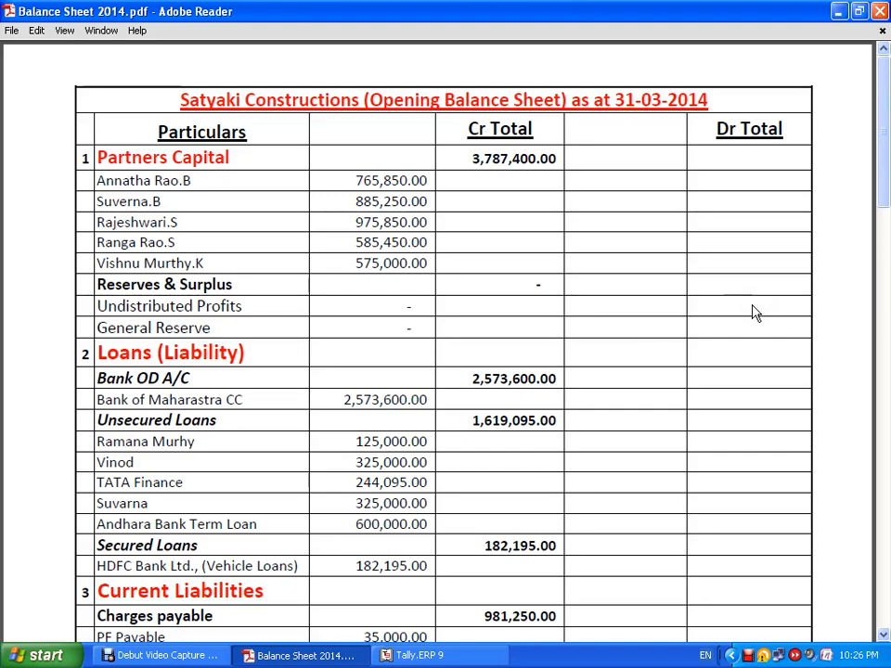
pyautogui.hotkey('alt', 'Tab')
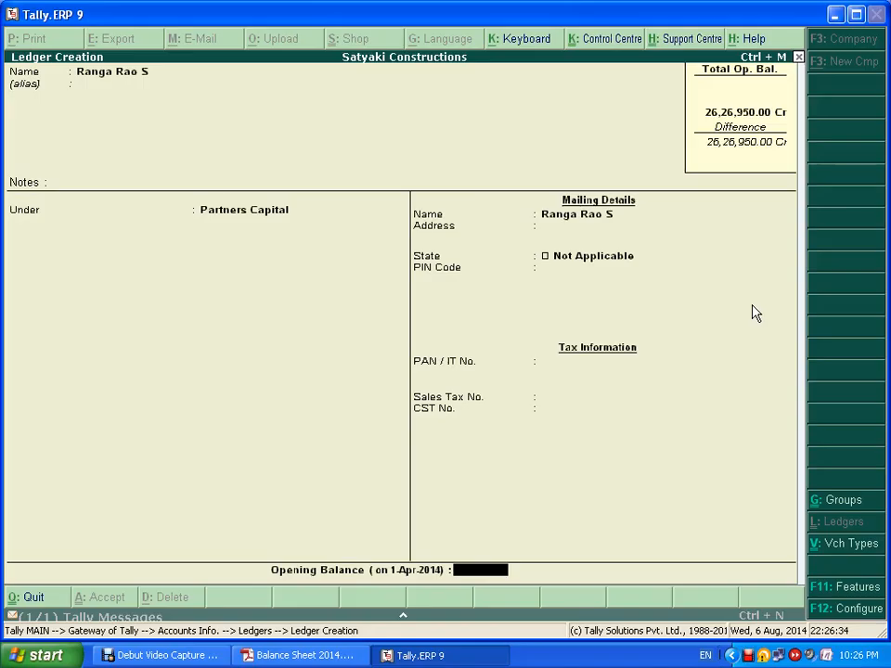
pyautogui.write('585450')
pyautogui.press('Return')
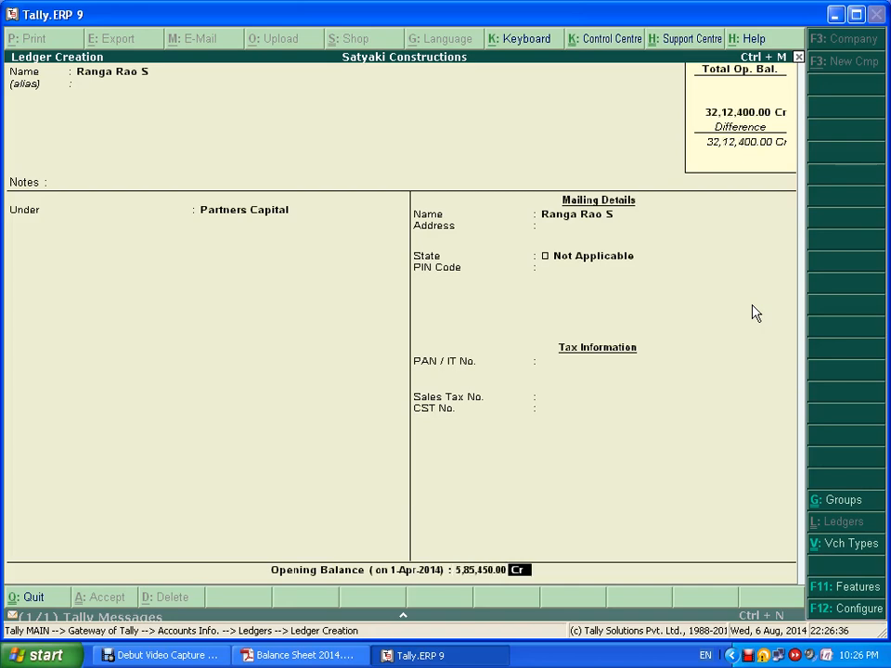
pyautogui.press('Return')
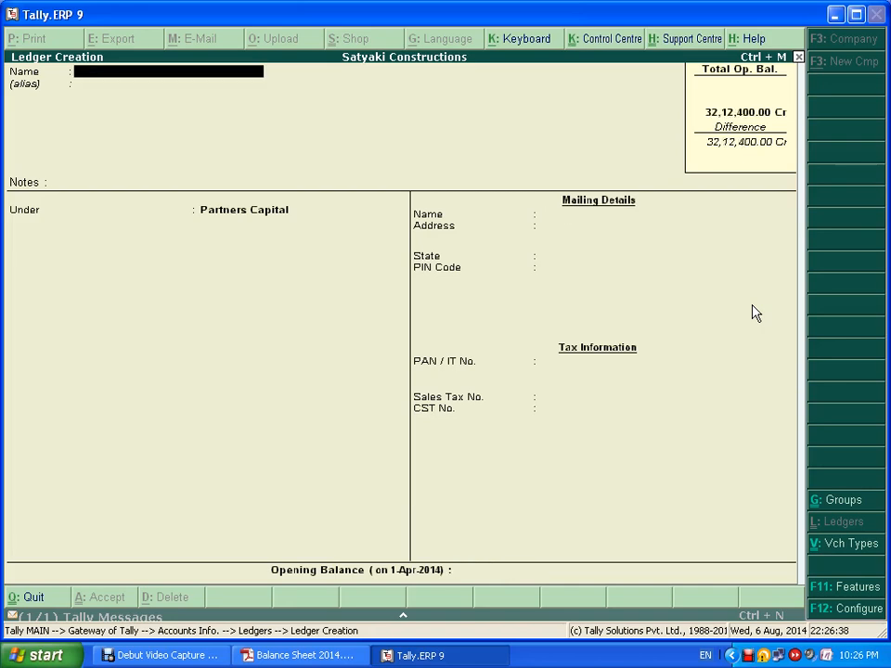
# - Create the fifth partner's ledger under Partners Capital with a 5,75,000 Cr opening balance and save it
pyautogui.hotkey('alt', 'Tab')
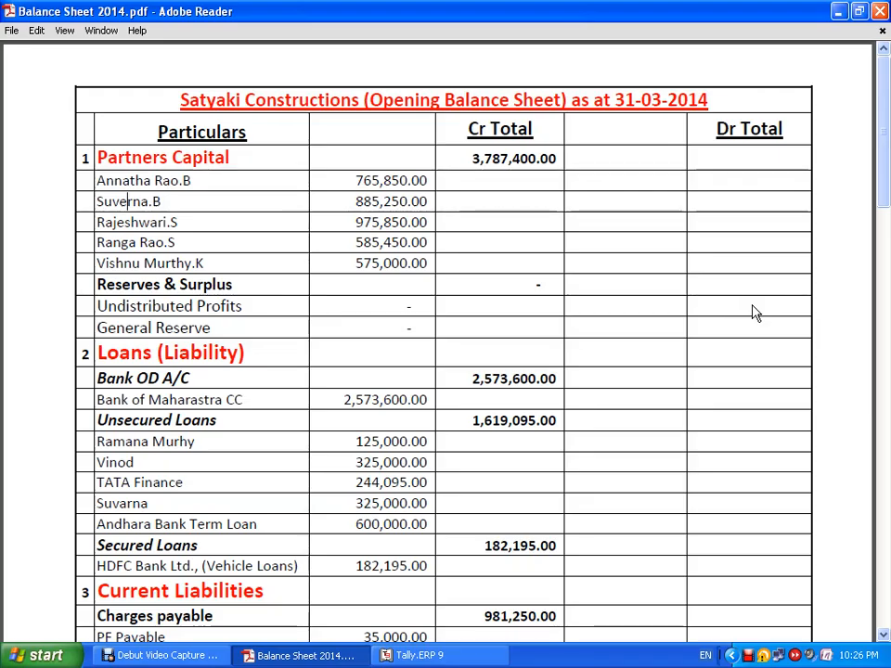
pyautogui.hotkey('alt', 'Tab')
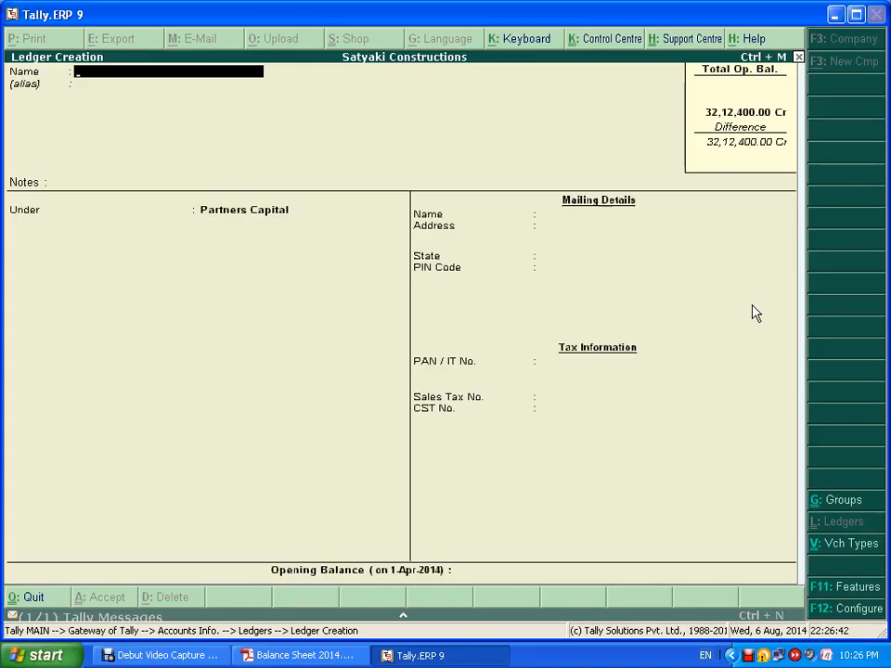
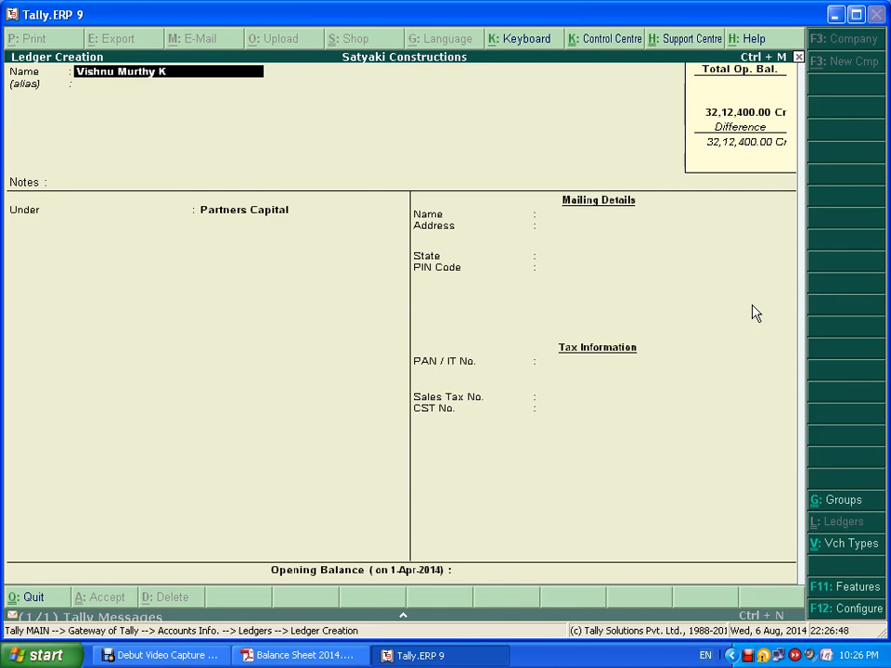
pyautogui.press('Return')
pyautogui.press('Return')
pyautogui.press('Return')
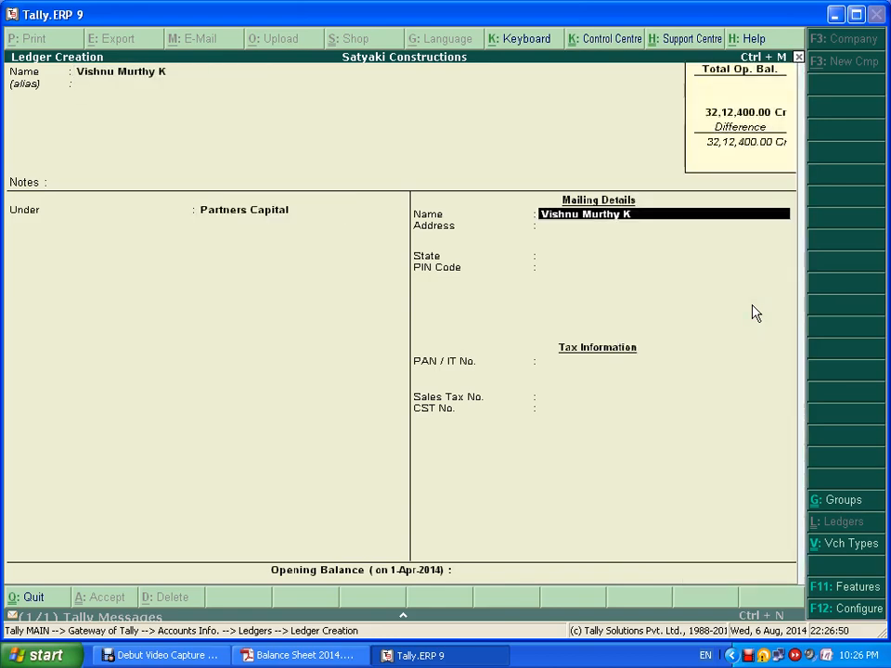
pyautogui.press('Return')
pyautogui.press('Return')
pyautogui.press('Return')
pyautogui.press('Return')
pyautogui.press('Return')
pyautogui.press('Return')
pyautogui.press('Return')
pyautogui.press('Return')
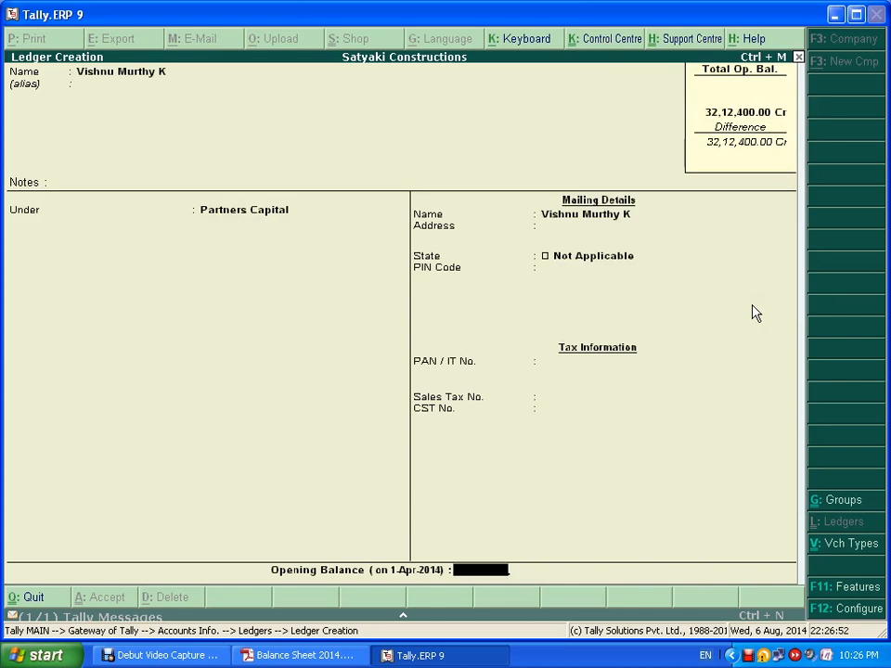
pyautogui.press('Escape')
pyautogui.hotkey('alt', 'Tab')
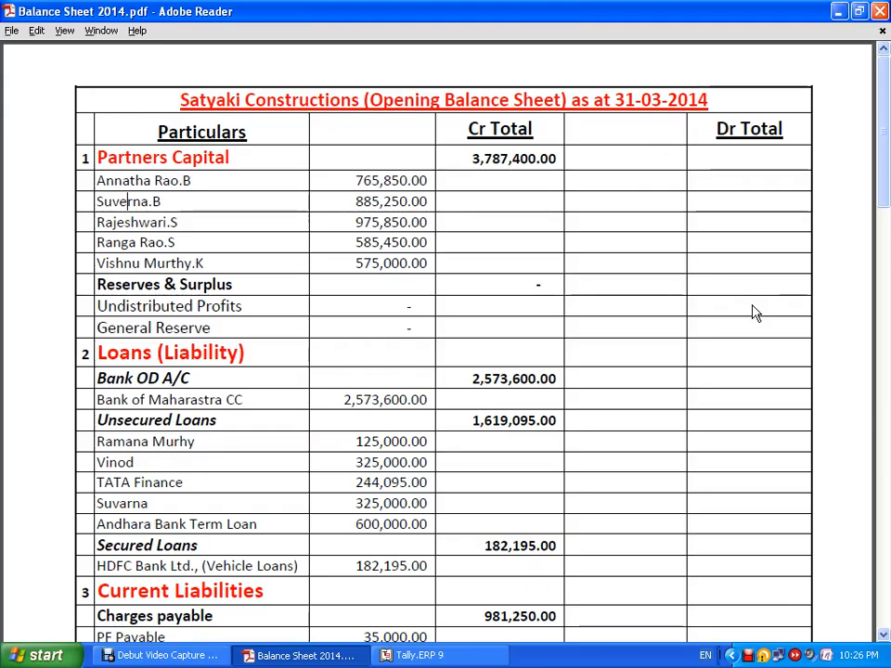
pyautogui.hotkey('alt', 'Tab')
pyautogui.write('575000')
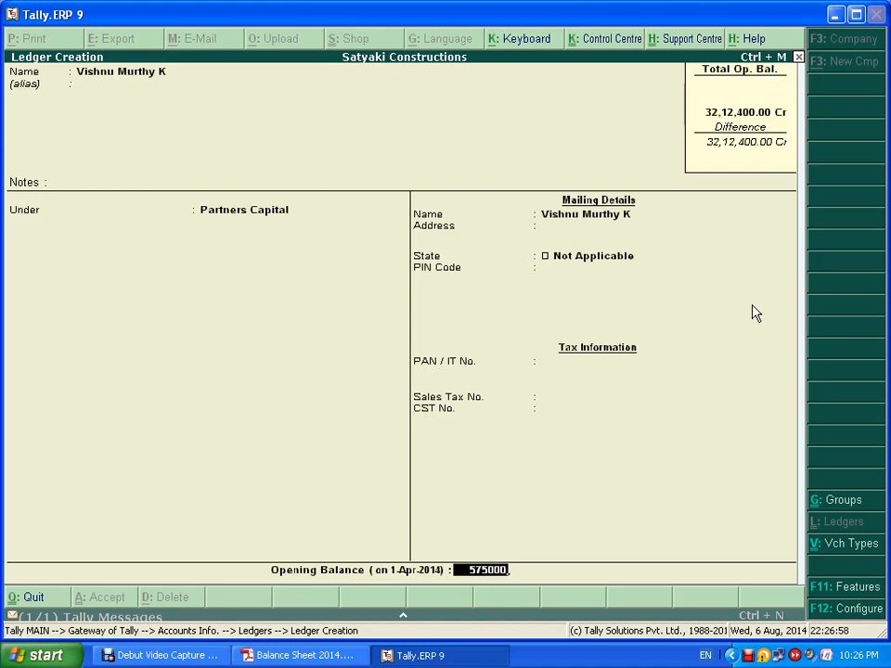
pyautogui.press('Return')
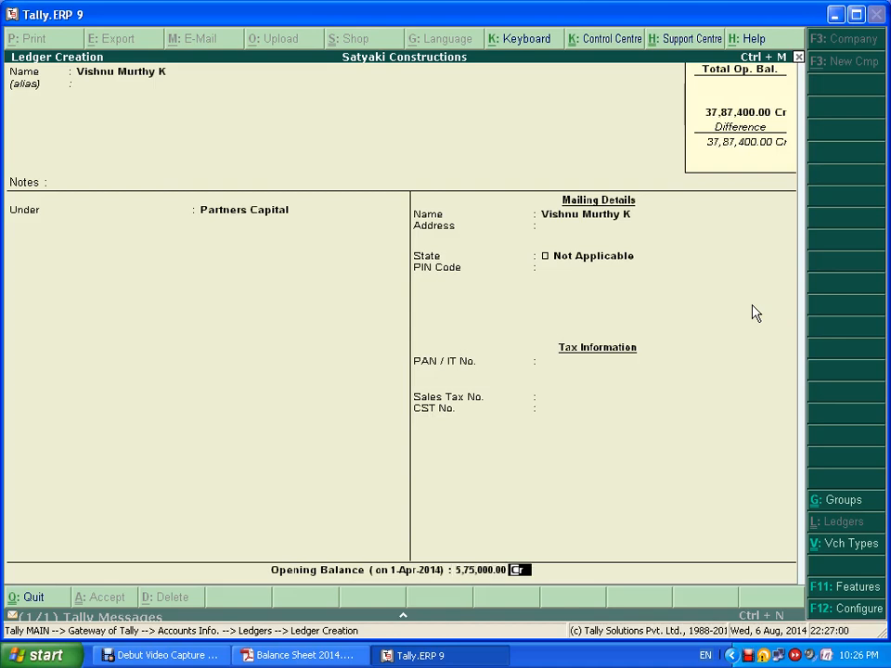
pyautogui.hotkey('ctrl', 'a')
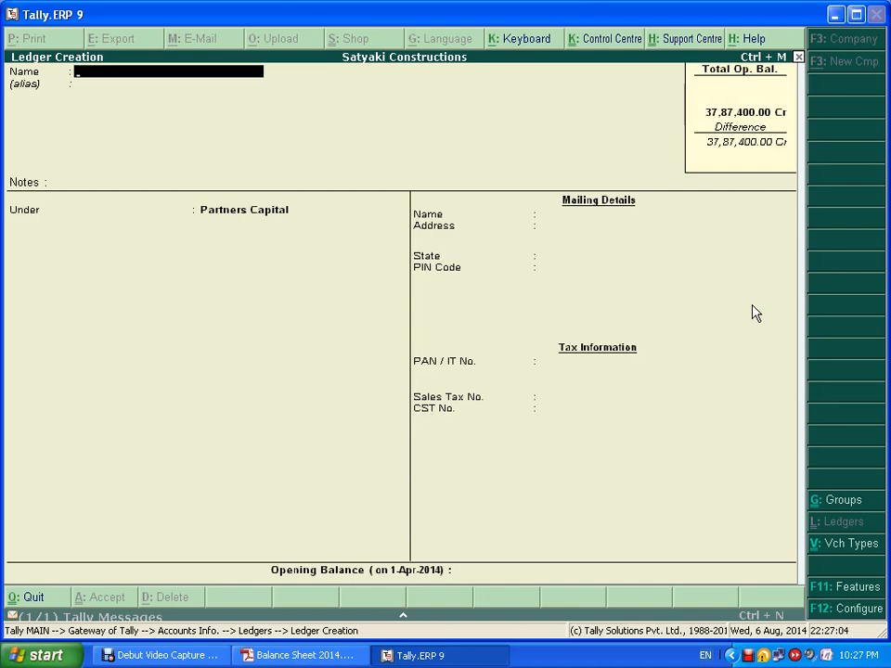
pyautogui.hotkey('alt', 'Tab')
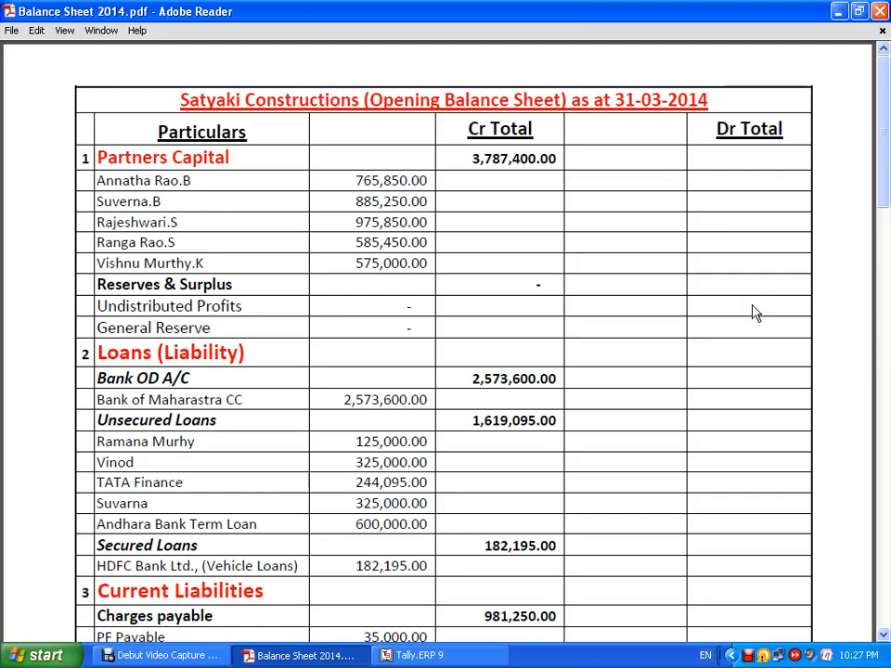
pyautogui.hotkey('alt', 'Tab')
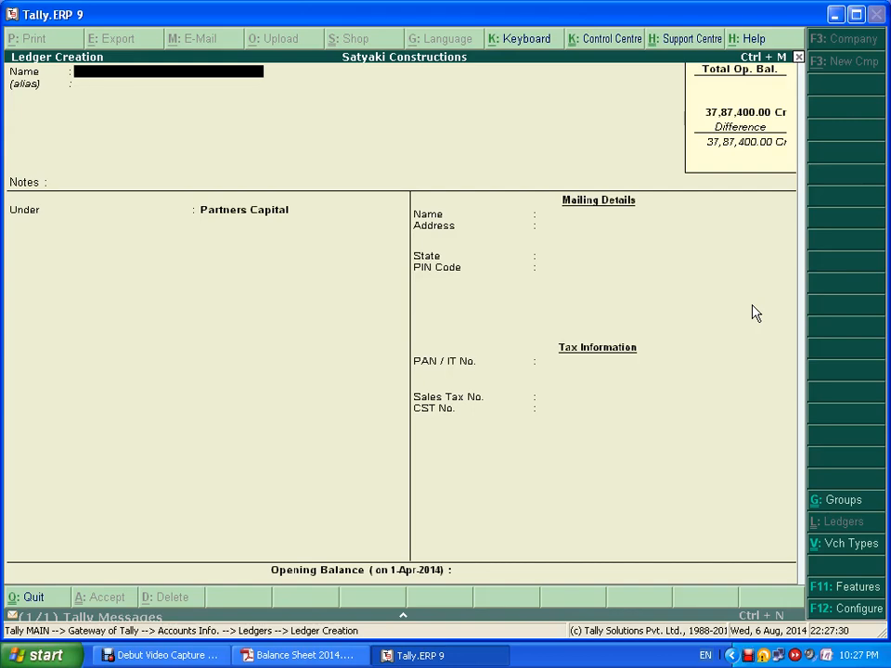
# - Name the new ledger Bank of Maharshtra and place it under Bank OD A/c
pyautogui.hotkey('alt', 'Tab')
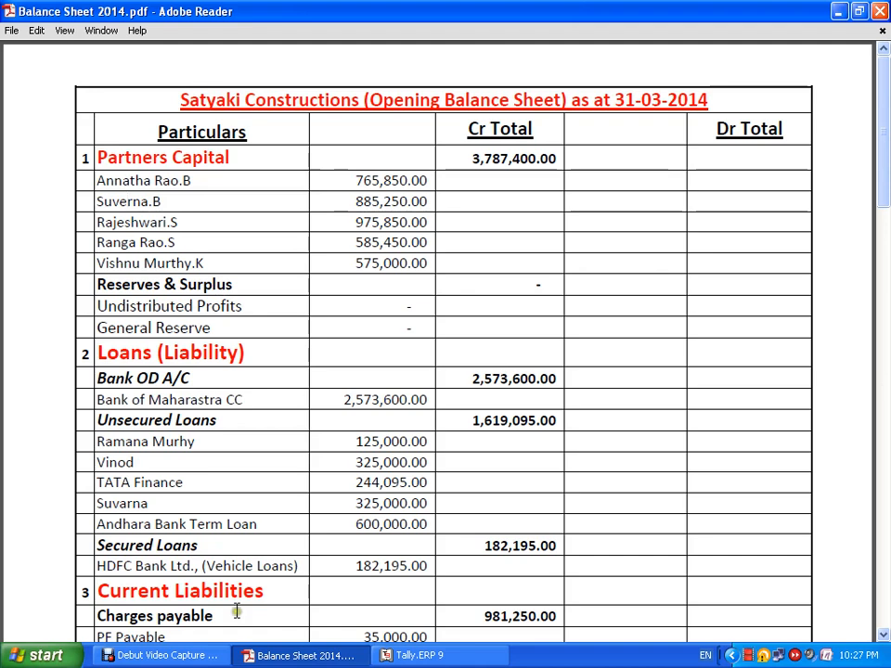
pyautogui.scroll(-2, 817, 393)
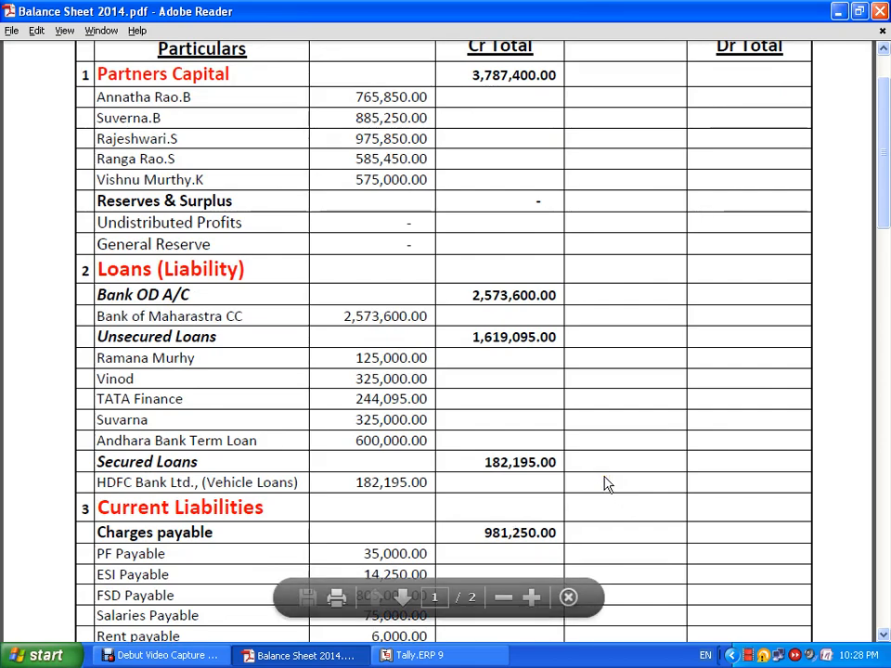
pyautogui.hotkey('alt', 'Tab')
pyautogui.write('Ba')
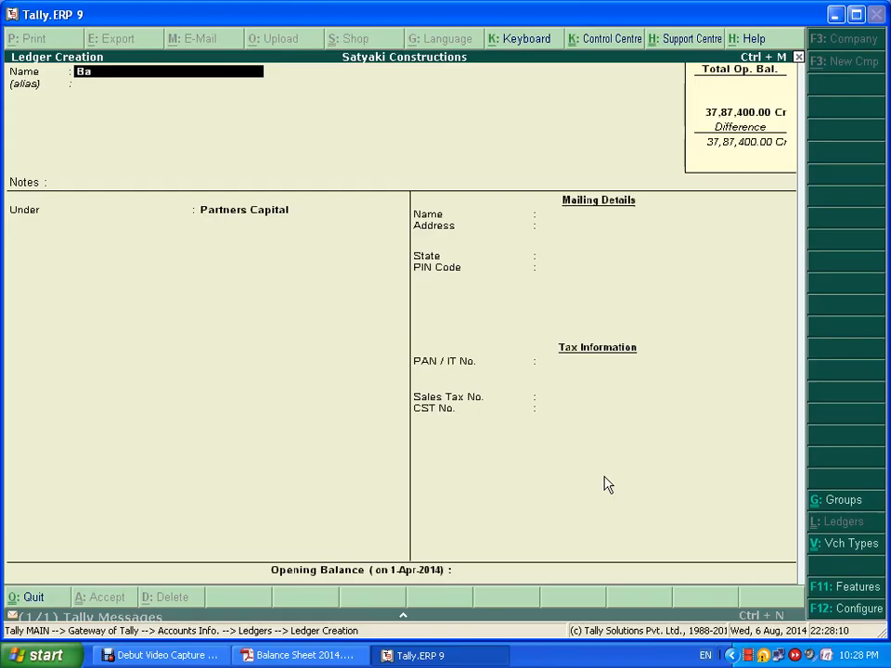
pyautogui.write('nk O')
pyautogui.press('BackSpace')
pyautogui.press('BackSpace')
pyautogui.write('of Maharsh')
pyautogui.press('Return')
pyautogui.press('Return')
pyautogui.press('Return')
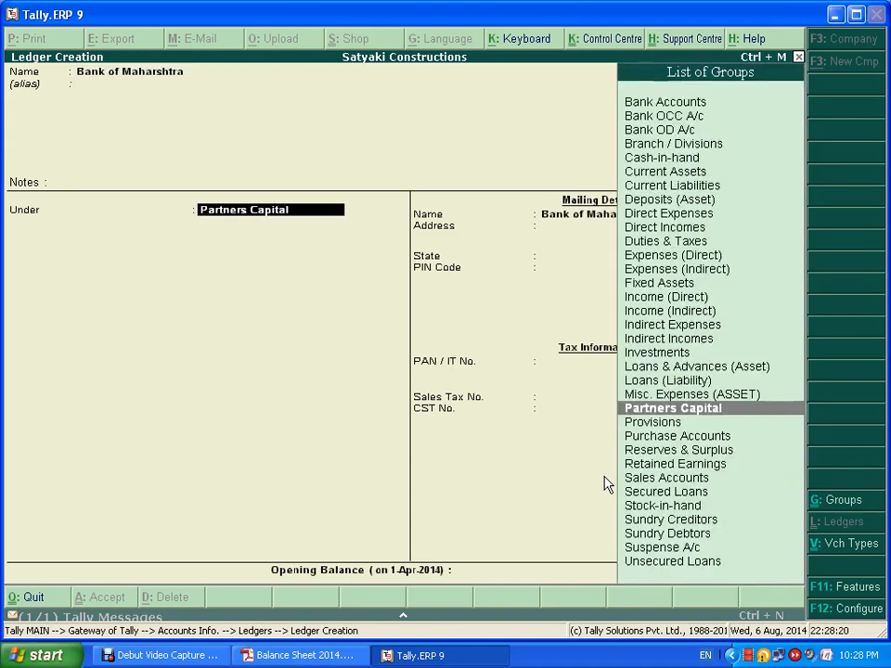
pyautogui.hotkey('alt', 'Tab')
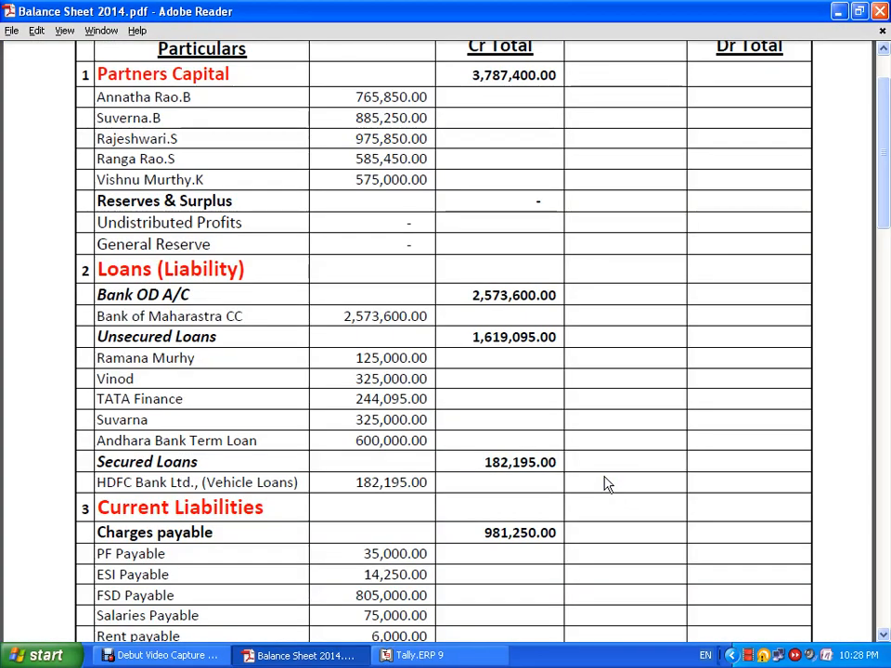
pyautogui.hotkey('alt', 'Tab')
pyautogui.write('Ba')
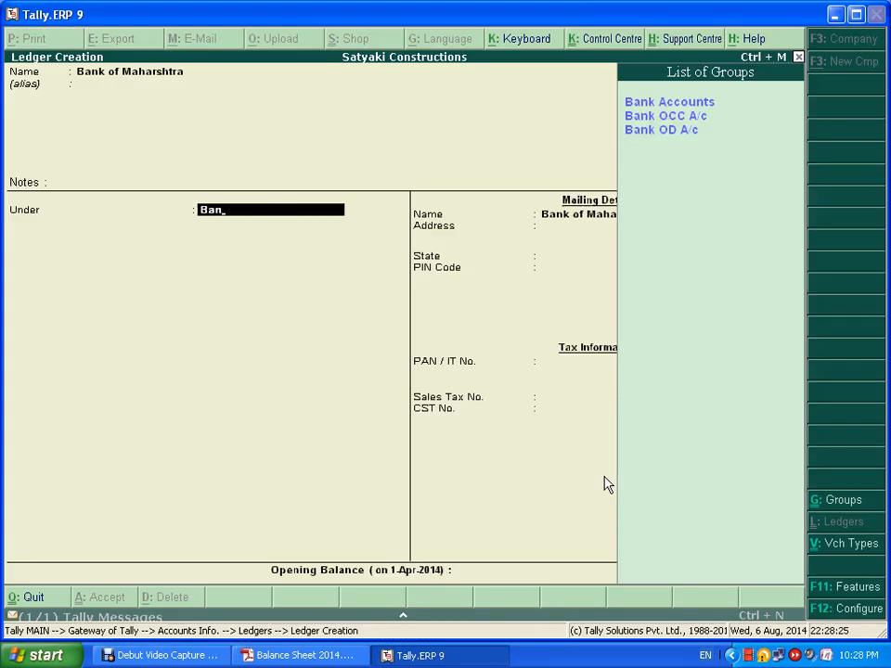
pyautogui.press('Down')
pyautogui.press('Down')
pyautogui.press('Down')
pyautogui.press('Return')
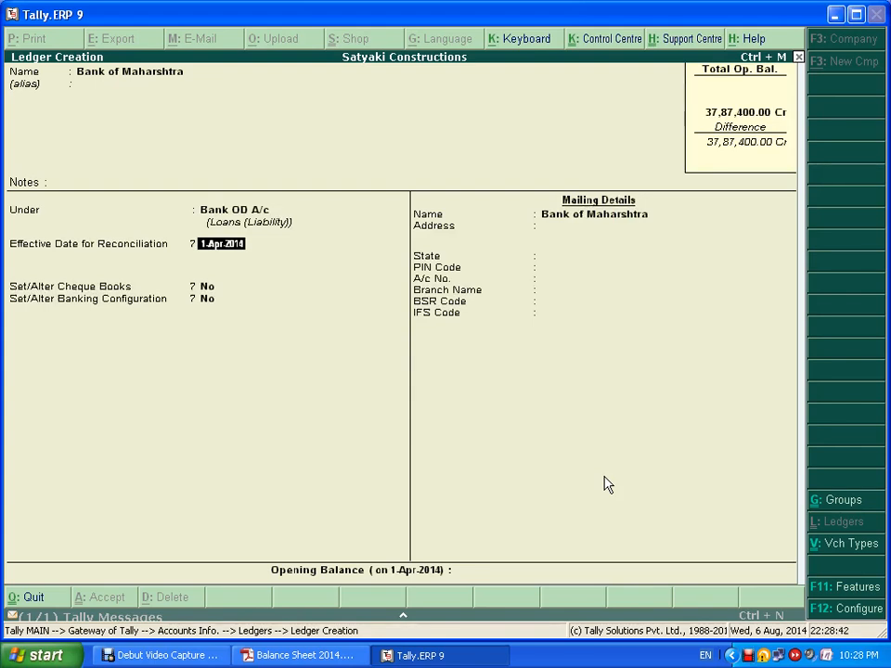
# - Set State to Not Applicable, enter a 25,73,600 Cr opening balance, and save the ledger
pyautogui.press('Return')
pyautogui.press('Return')
pyautogui.press('Return')
pyautogui.press('Return')
pyautogui.press('Return')
pyautogui.press('Return')
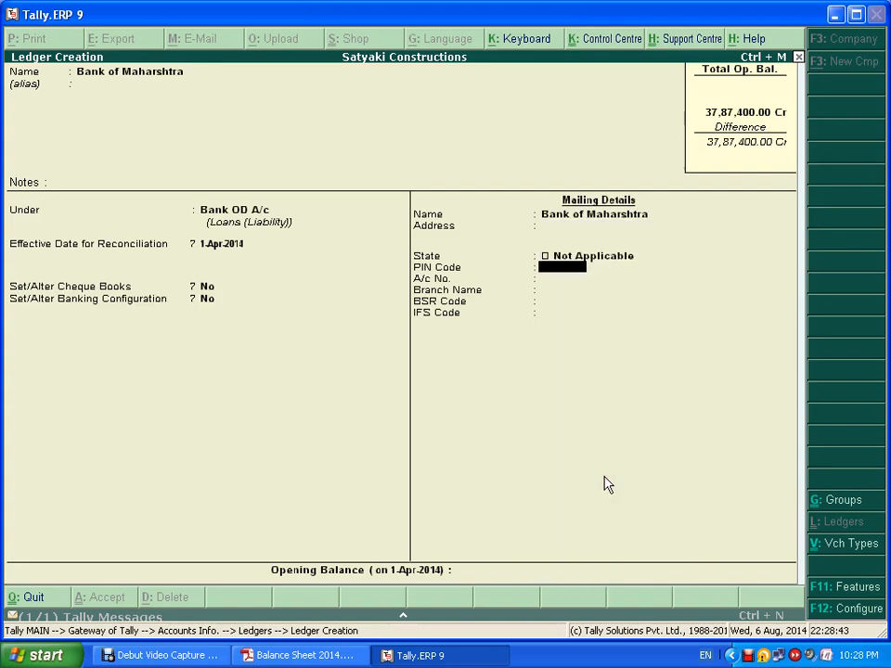
pyautogui.press('Return')
pyautogui.press('Return')
pyautogui.press('Return')
pyautogui.press('Return')
pyautogui.press('Return')
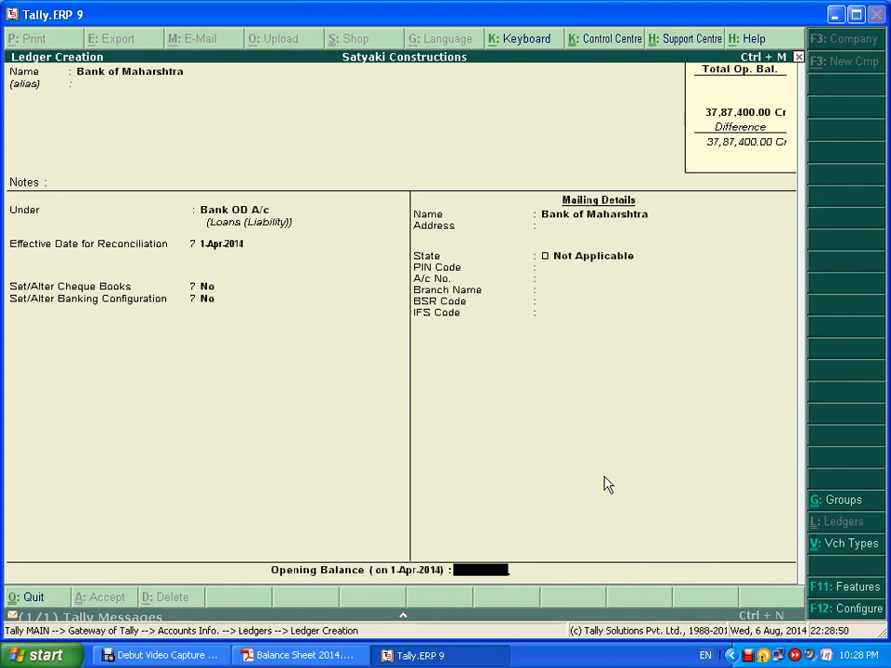
pyautogui.hotkey('alt', 'Tab')
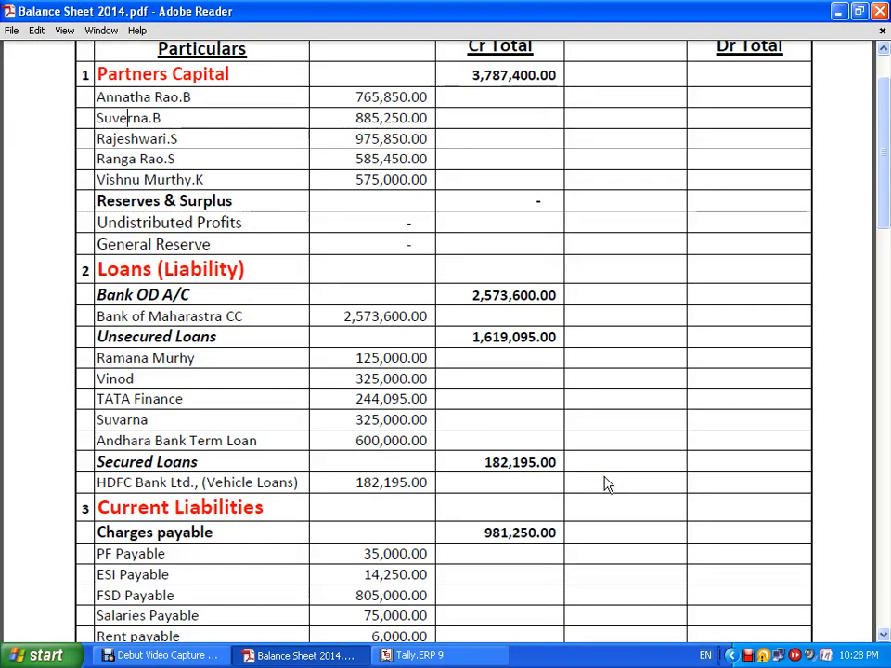
pyautogui.hotkey('alt', 'Tab')
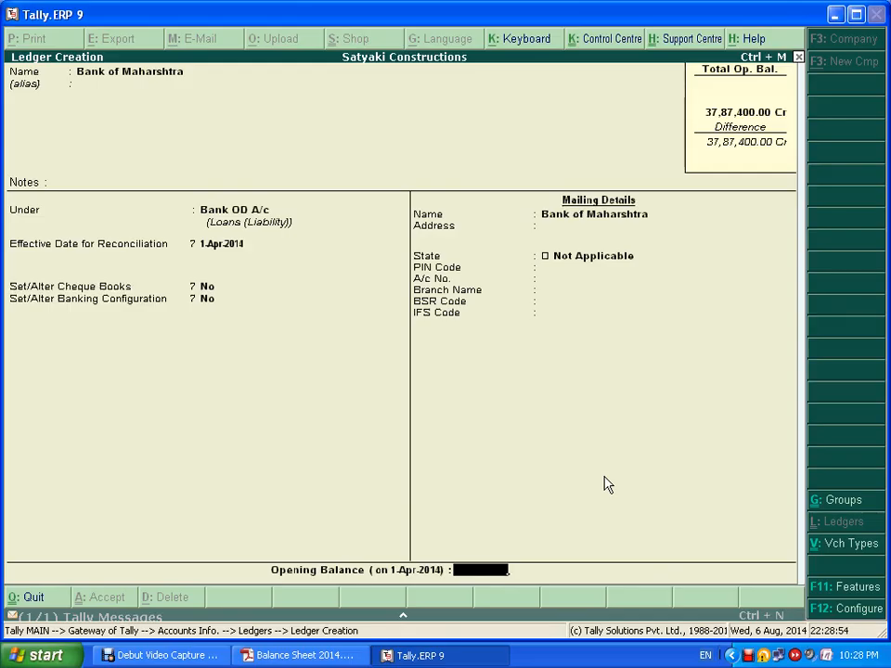
pyautogui.write('2573600')
pyautogui.press('Return')
pyautogui.hotkey('ctrl', 'a')
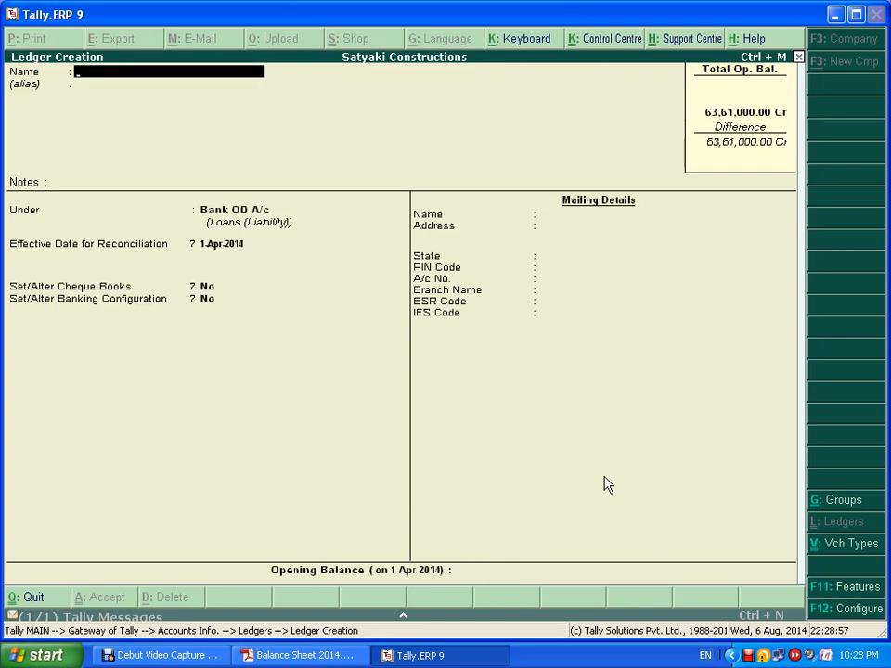
# - Enter the first lender's name and place the ledger under Unsecured Loans
pyautogui.hotkey('alt', 'Tab')
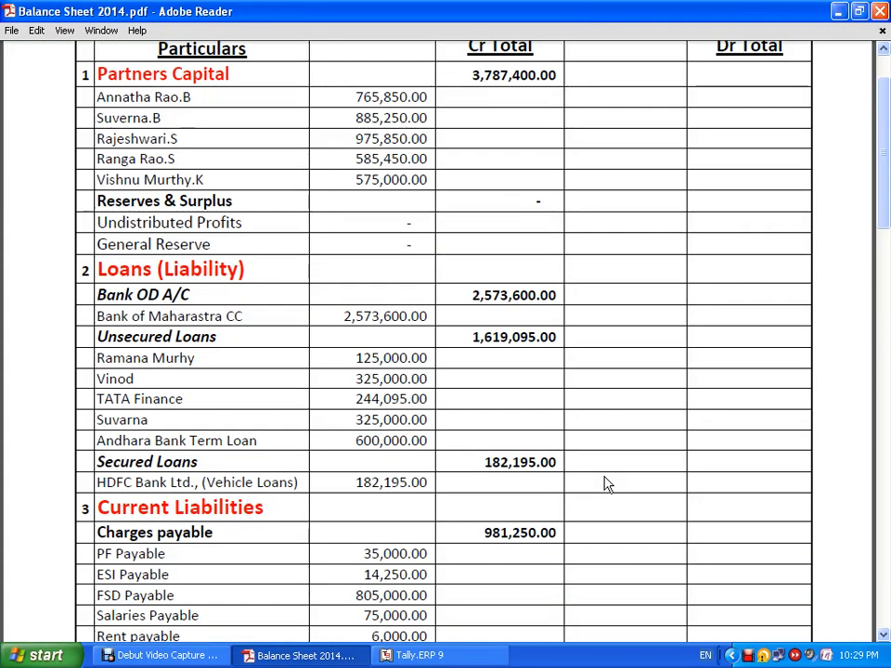
pyautogui.hotkey('alt', 'Tab')
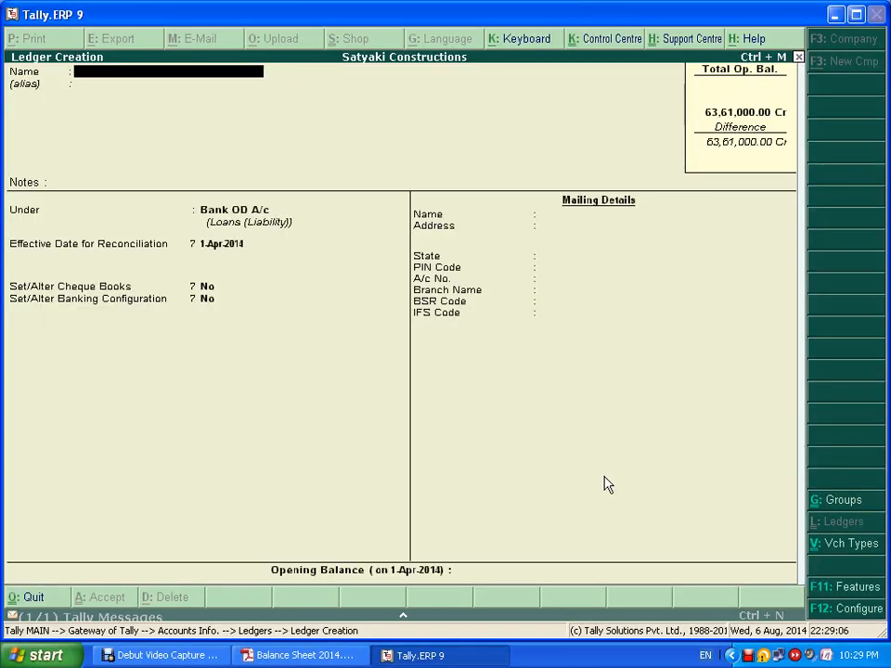
pyautogui.press('Return')
pyautogui.press('Return')
pyautogui.press('Return')
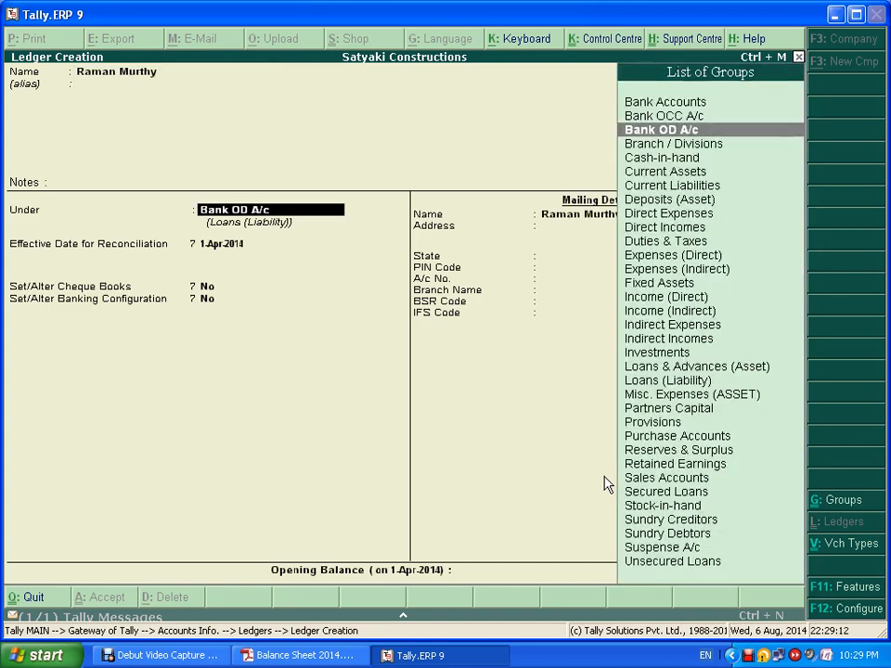
pyautogui.write('U')
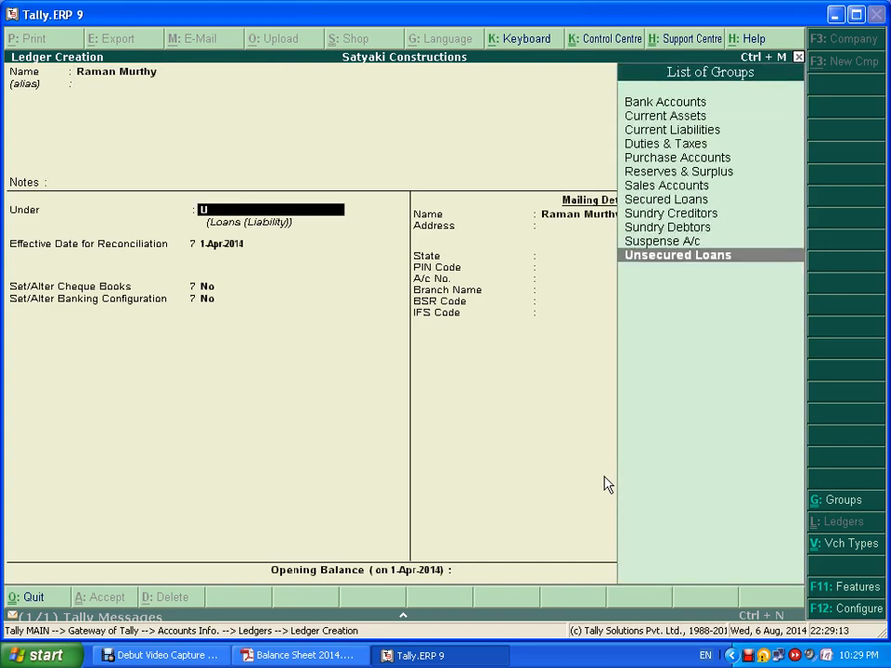
pyautogui.press('Return')
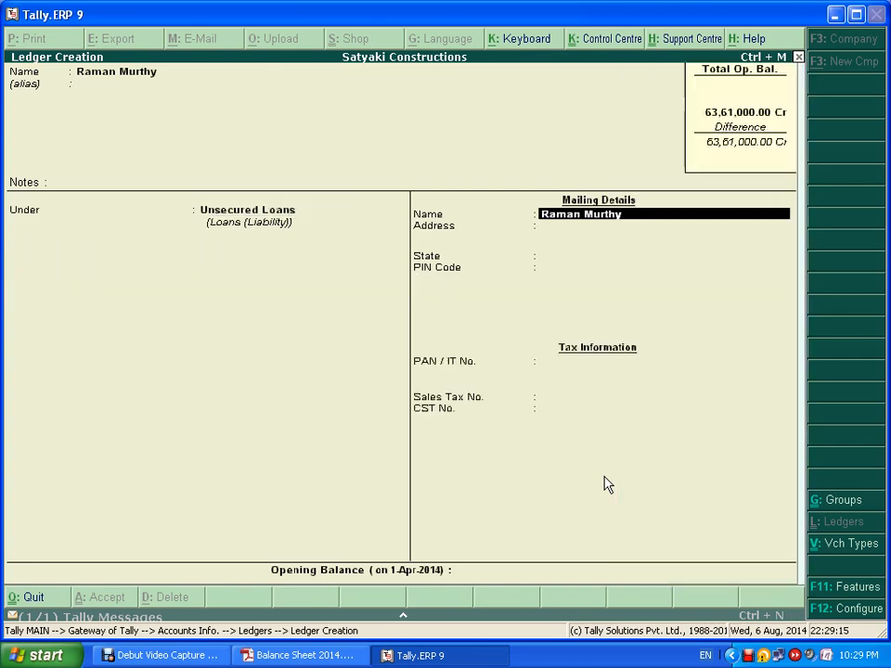
# - Set State to Not Applicable, give a 1,25,000 Cr opening balance, and save
pyautogui.press('Return')
pyautogui.press('Return')
pyautogui.press('Return')
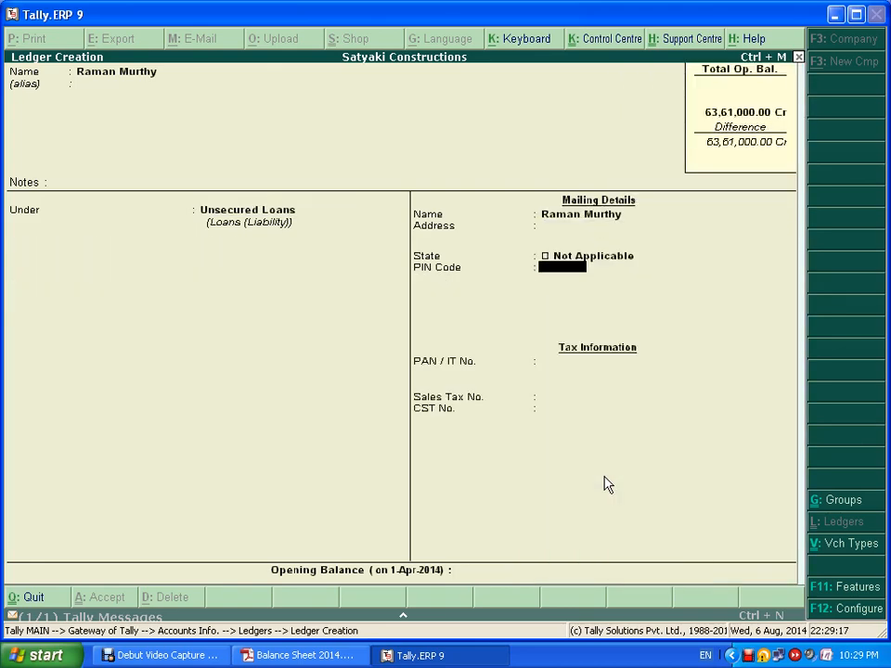
pyautogui.press('Return')
pyautogui.press('Return')
pyautogui.press('Return')
pyautogui.press('Return')
pyautogui.hotkey('alt', 'Tab')
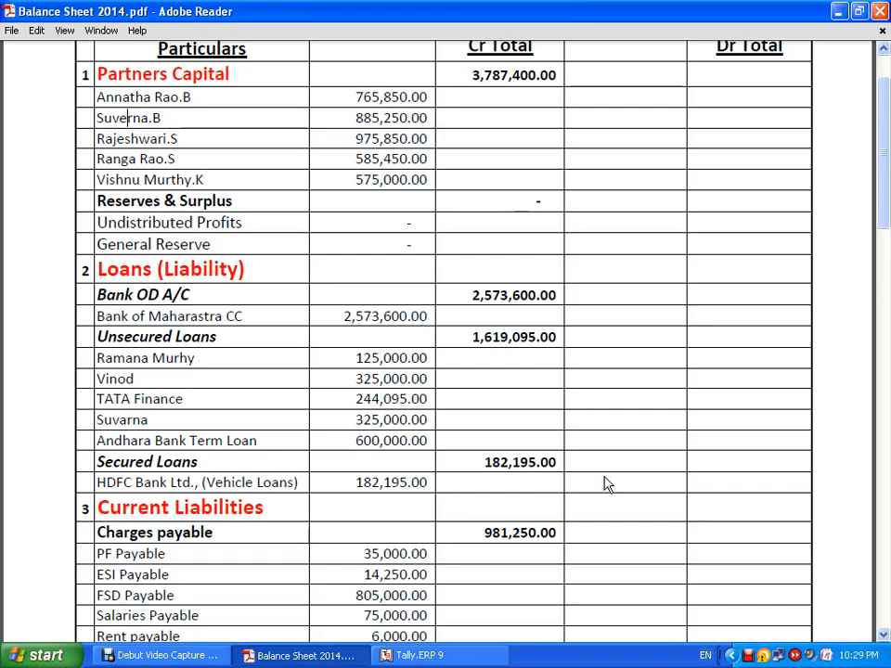
pyautogui.hotkey('alt', 'Tab')
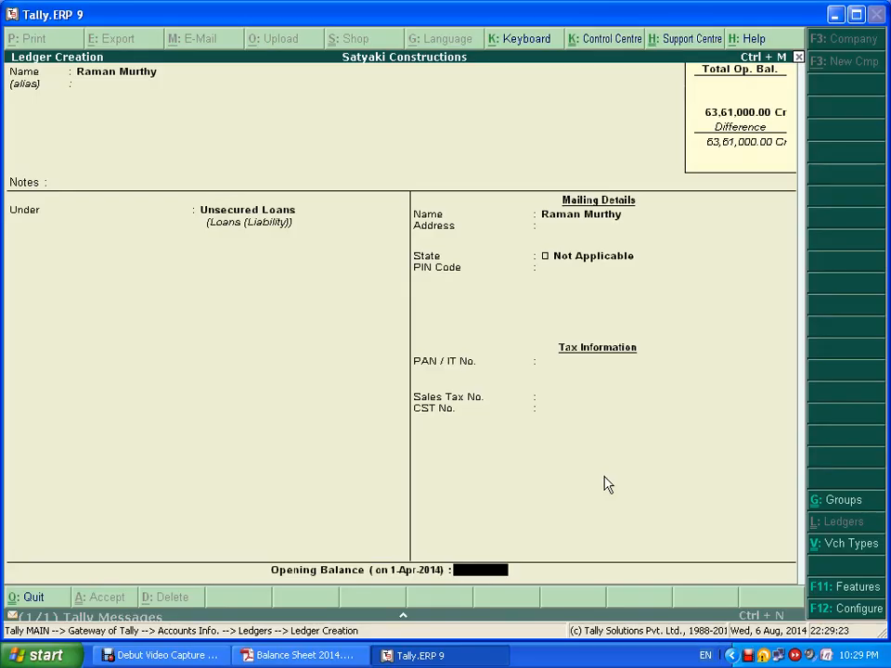
pyautogui.write('1,25,000')
pyautogui.press('Return')
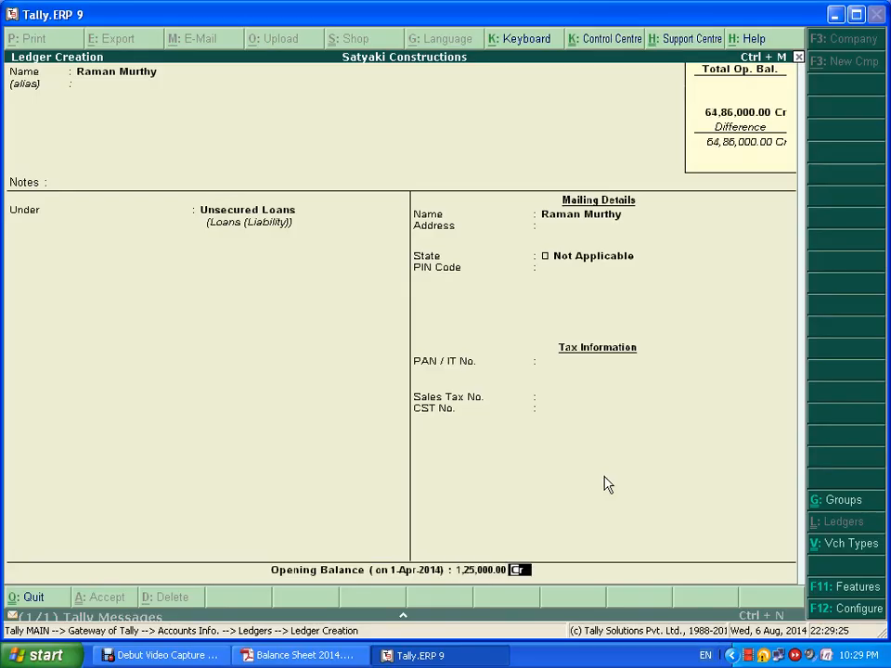
pyautogui.hotkey('ctrl', 'a')
pyautogui.hotkey('alt', 'Tab')
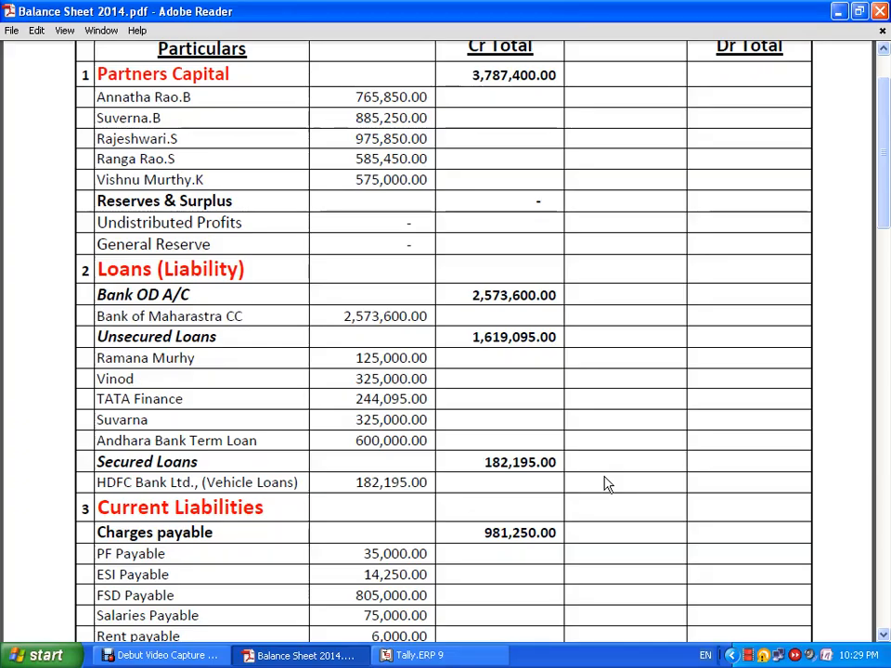
pyautogui.hotkey('alt', 'Tab')
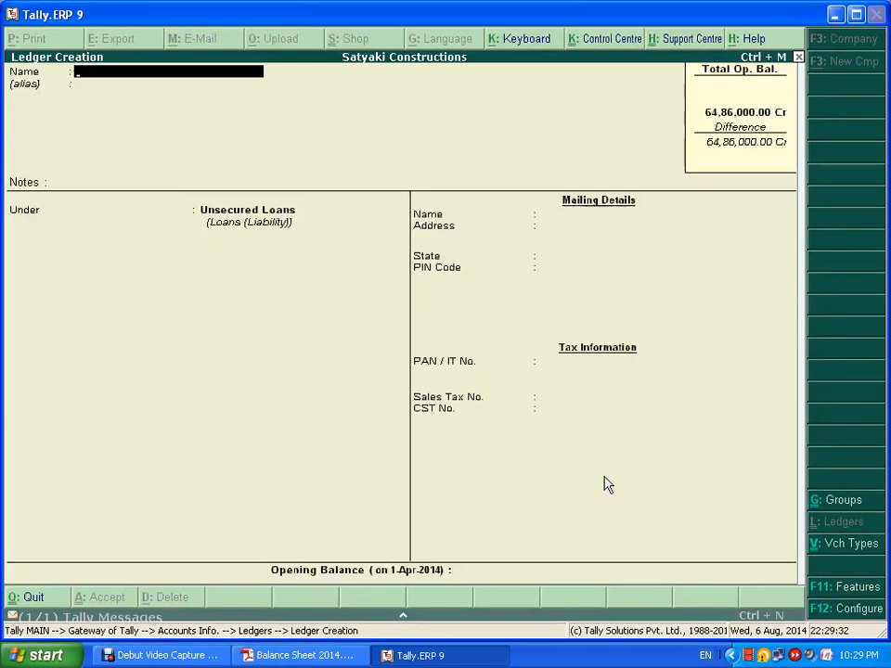
# - Create the second lender's Unsecured Loans ledger with a 3,25,000 Cr opening balance
pyautogui.write('Vinod')
pyautogui.press('Return')
pyautogui.press('Return')
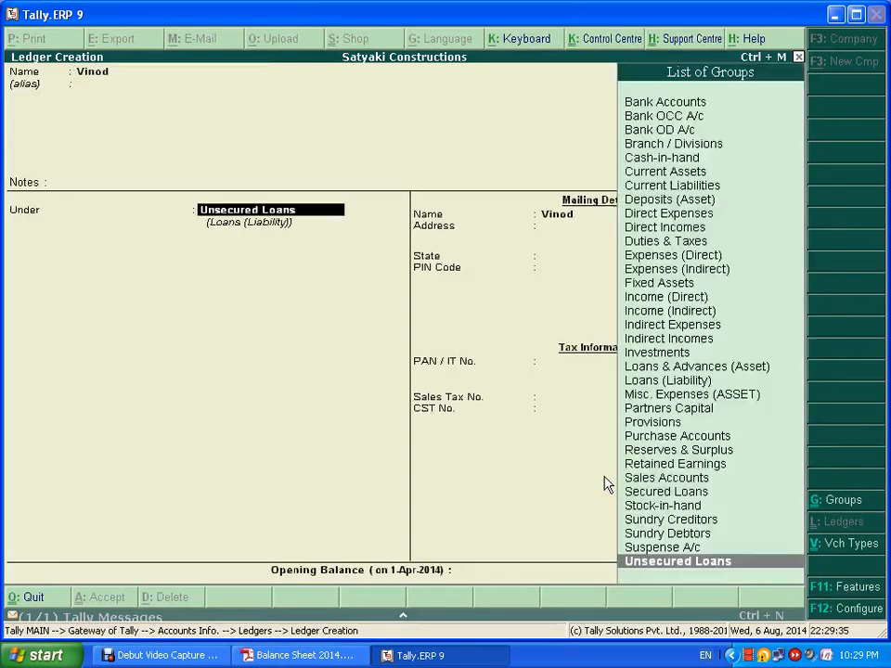
pyautogui.press('Return')
pyautogui.press('Return')
pyautogui.press('Return')
pyautogui.press('Return')
pyautogui.press('Return')
pyautogui.press('Return')
pyautogui.press('Return')
pyautogui.press('Return')
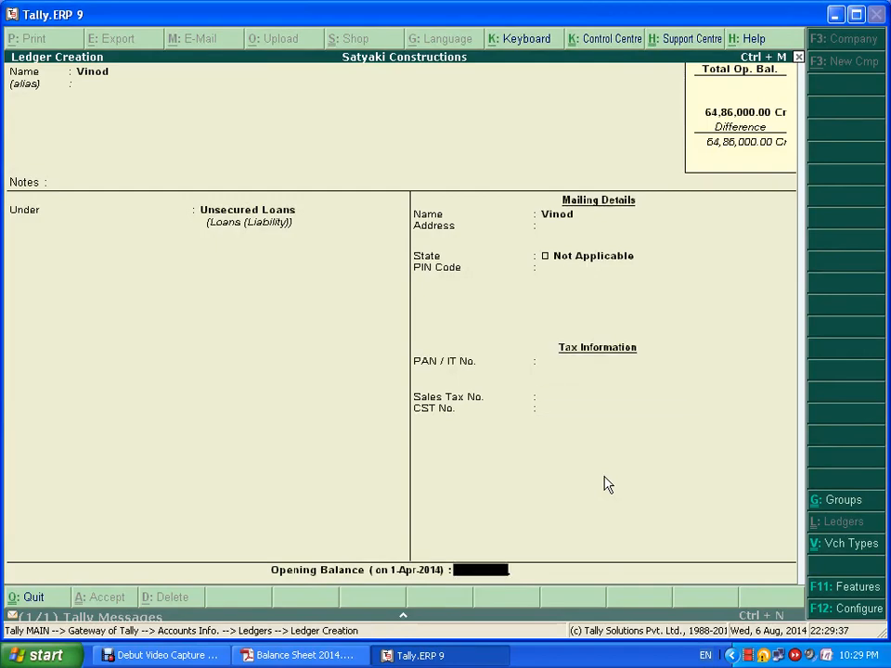
pyautogui.hotkey('alt', 'Tab')
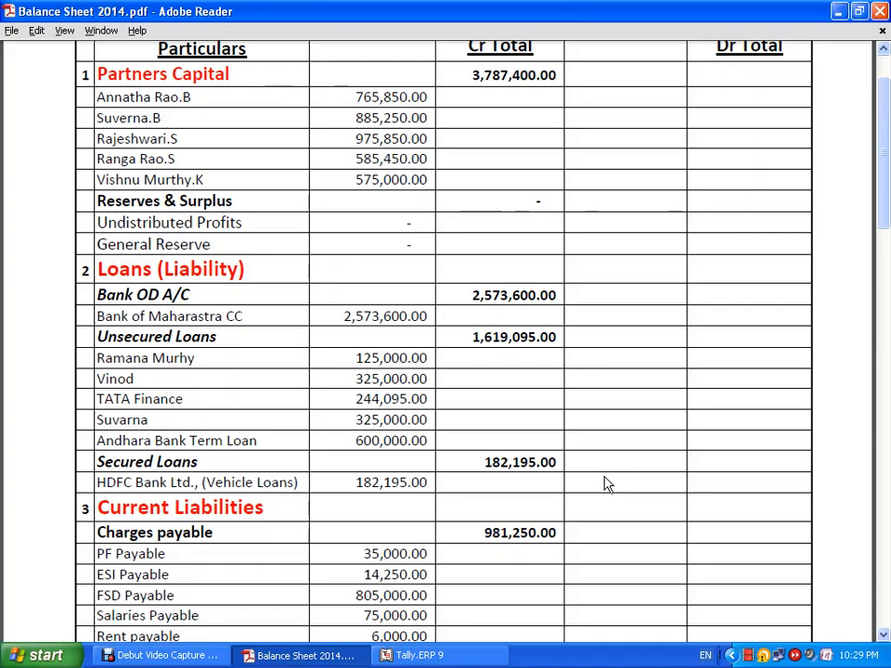
pyautogui.hotkey('alt', 'Tab')
pyautogui.write('3,25,00')
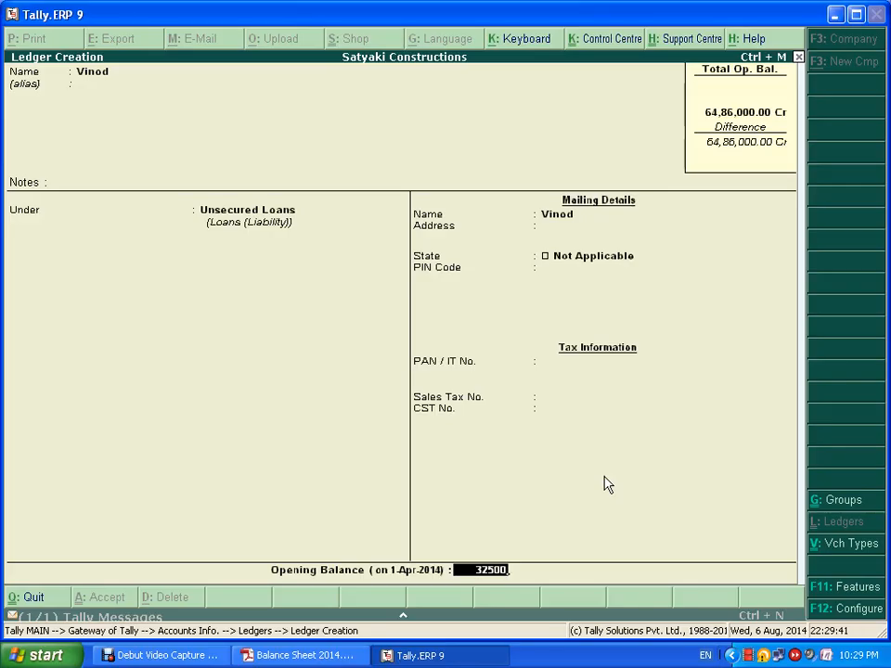
pyautogui.write('0')
pyautogui.press('Return')
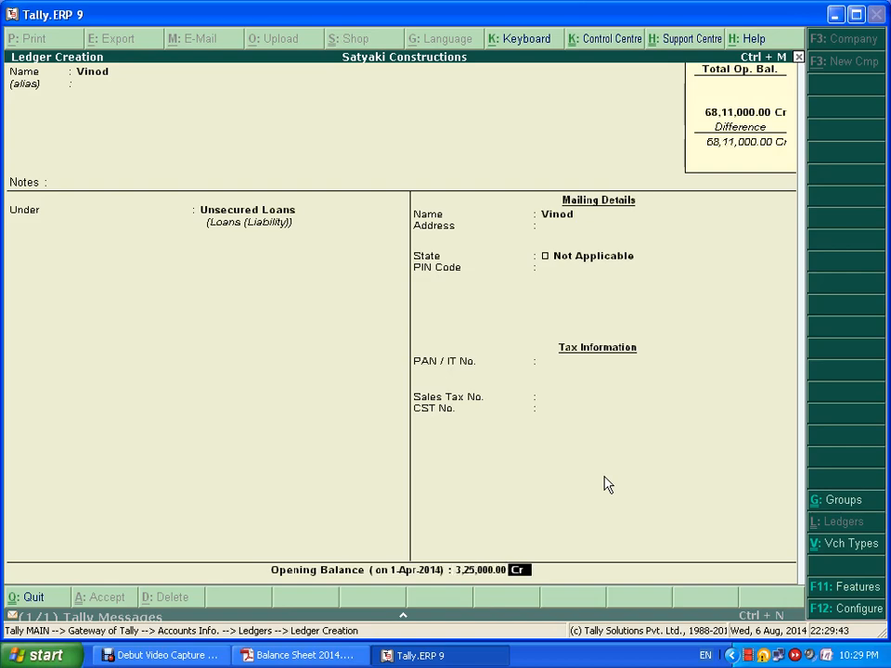
pyautogui.hotkey('ctrl', 'a')
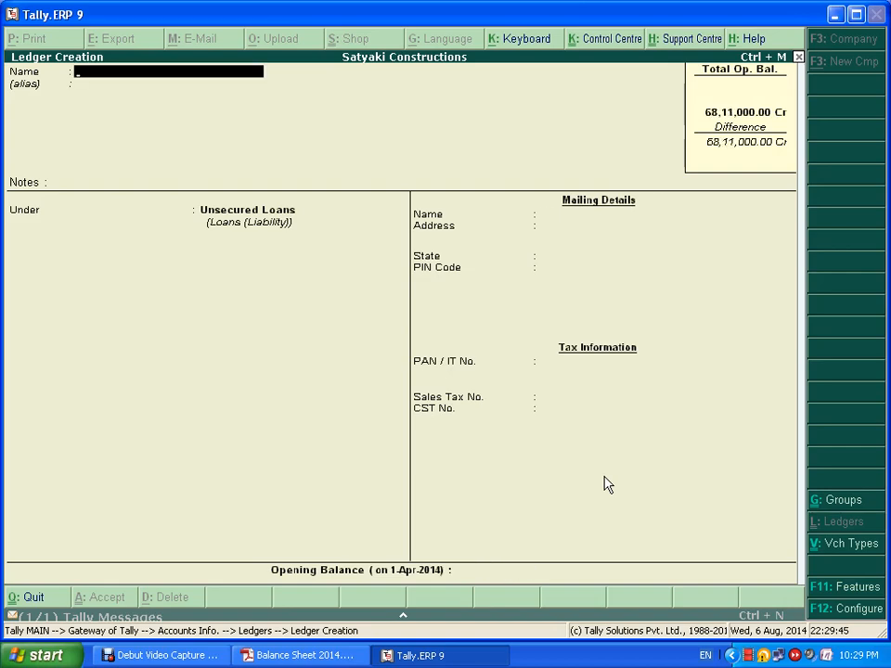
pyautogui.hotkey('alt', 'Tab')
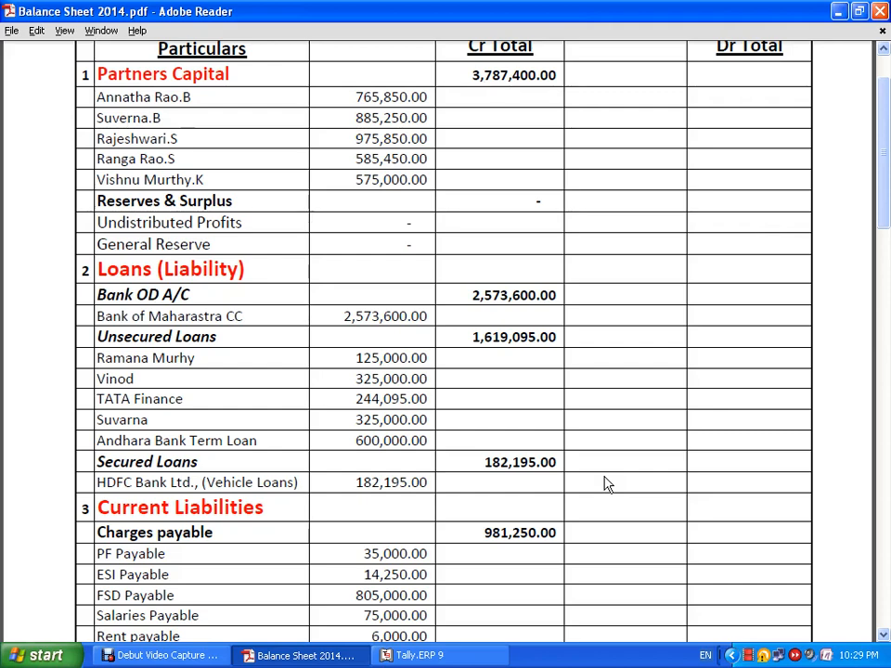
pyautogui.hotkey('alt', 'Tab')
# - Create Tata Finance under Unsecured Loans with a 2,44,095 Cr opening balance and save it
pyautogui.write('Tata')
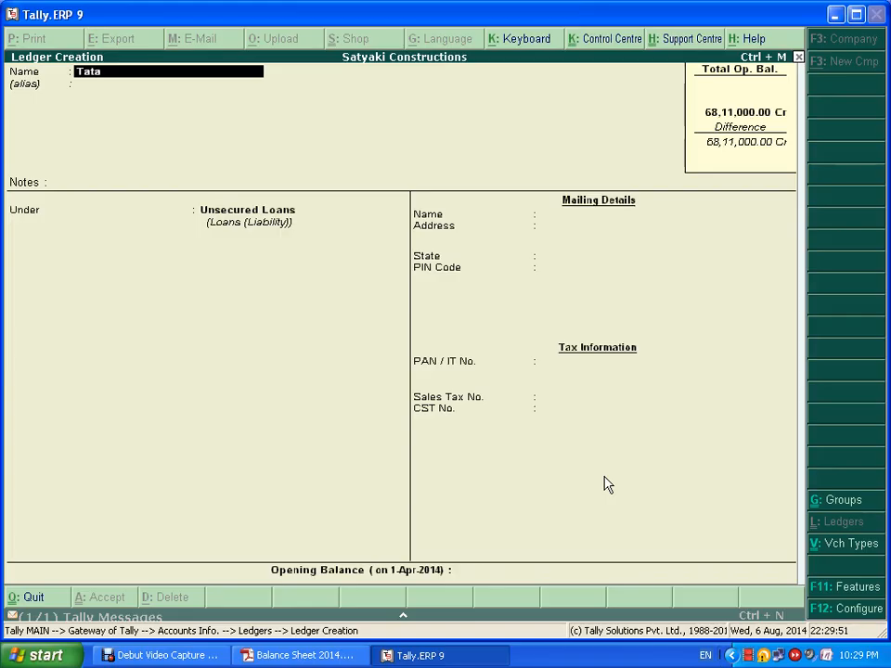
pyautogui.write(' Finance')
pyautogui.press('Return')
pyautogui.press('Return')
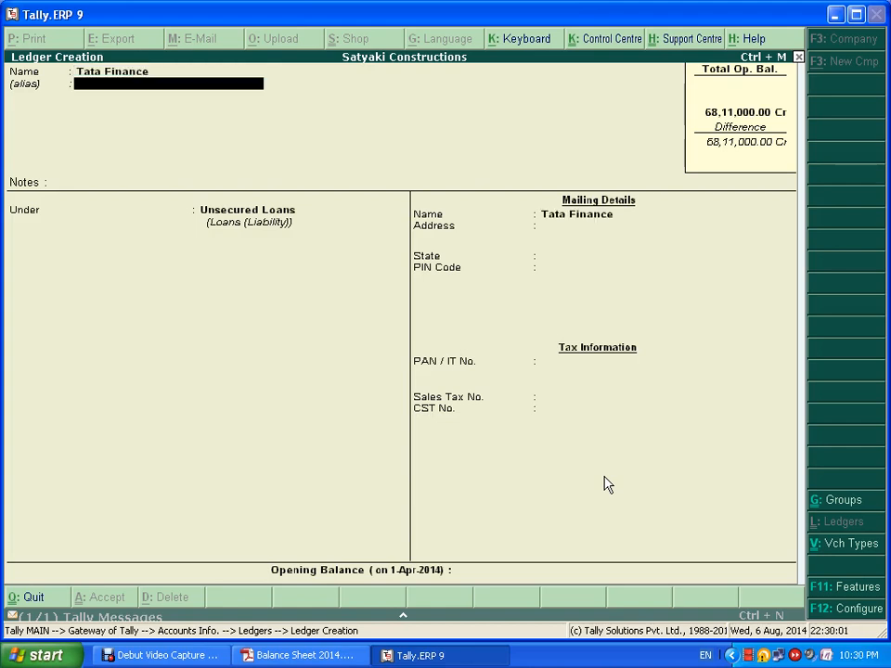
pyautogui.press('Return')
pyautogui.press('Return')
pyautogui.press('Return')
pyautogui.press('Return')
pyautogui.press('Return')
pyautogui.press('Return')
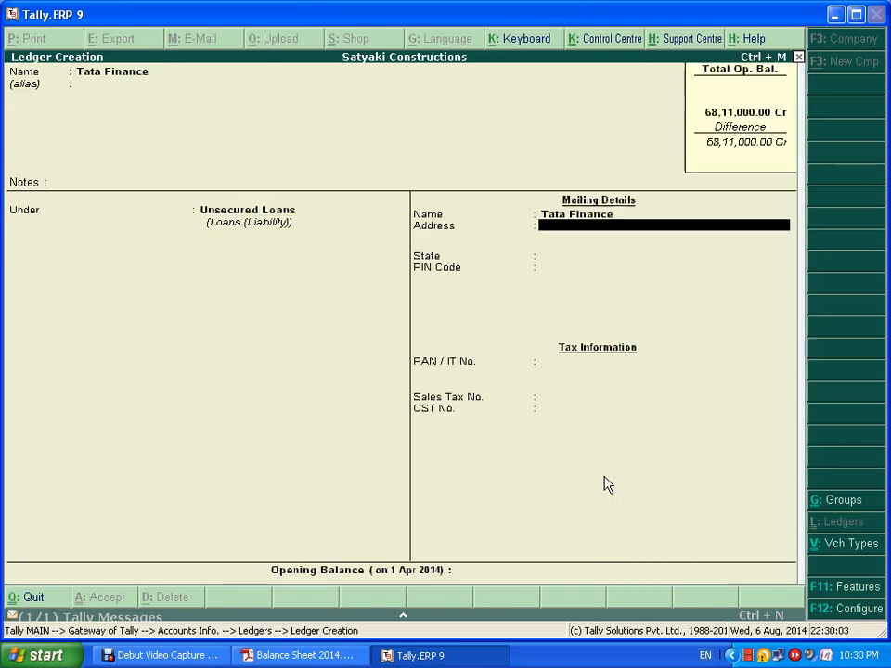
pyautogui.press('Return')
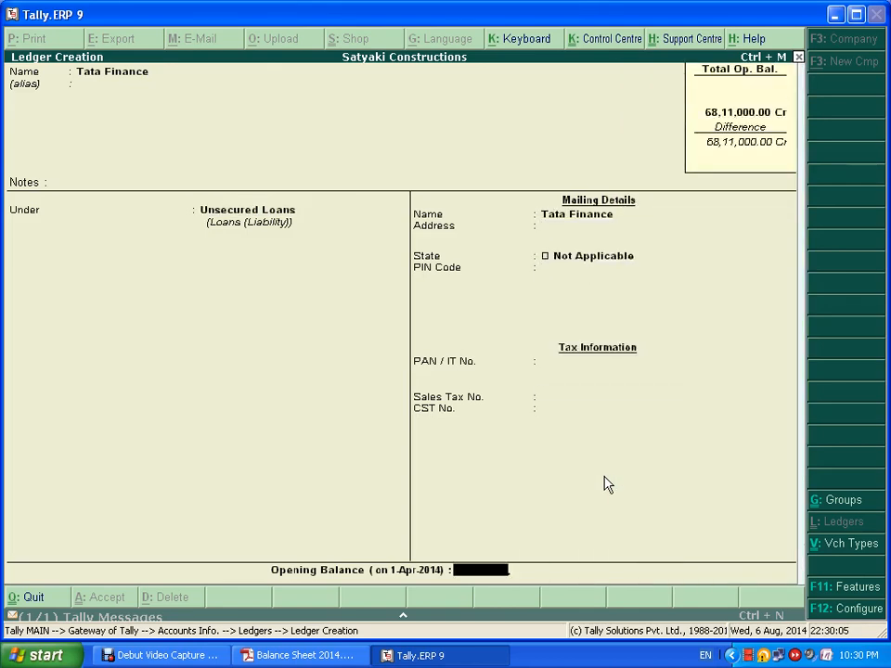
pyautogui.hotkey('alt', 'Tab')
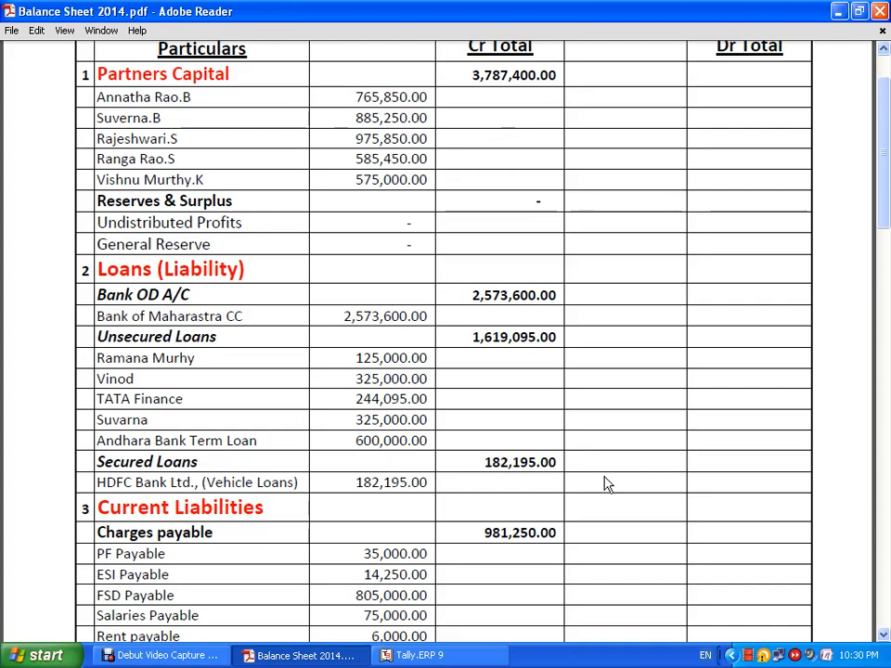
pyautogui.hotkey('alt', 'Tab')
pyautogui.write('244095')
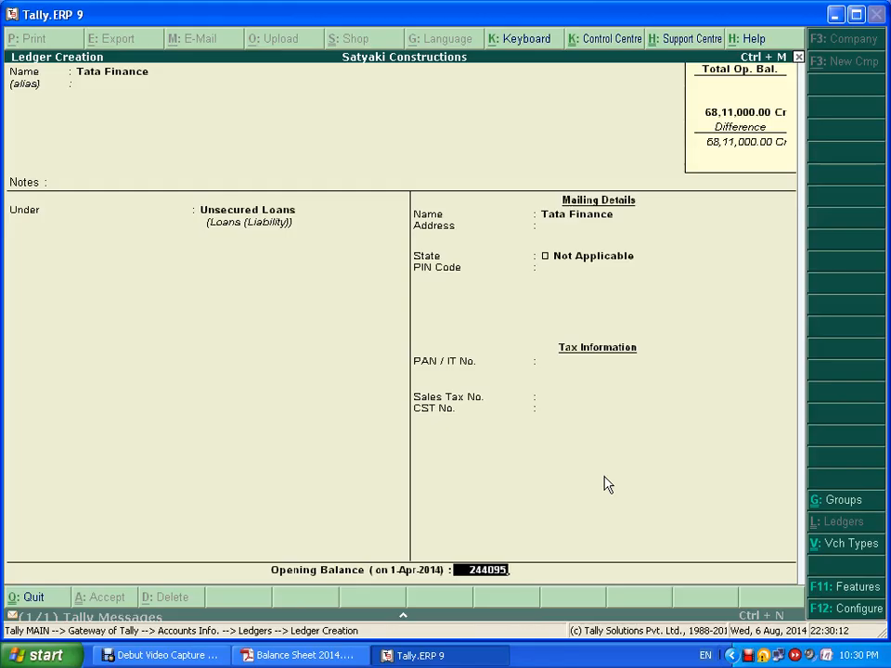
pyautogui.press('Return')
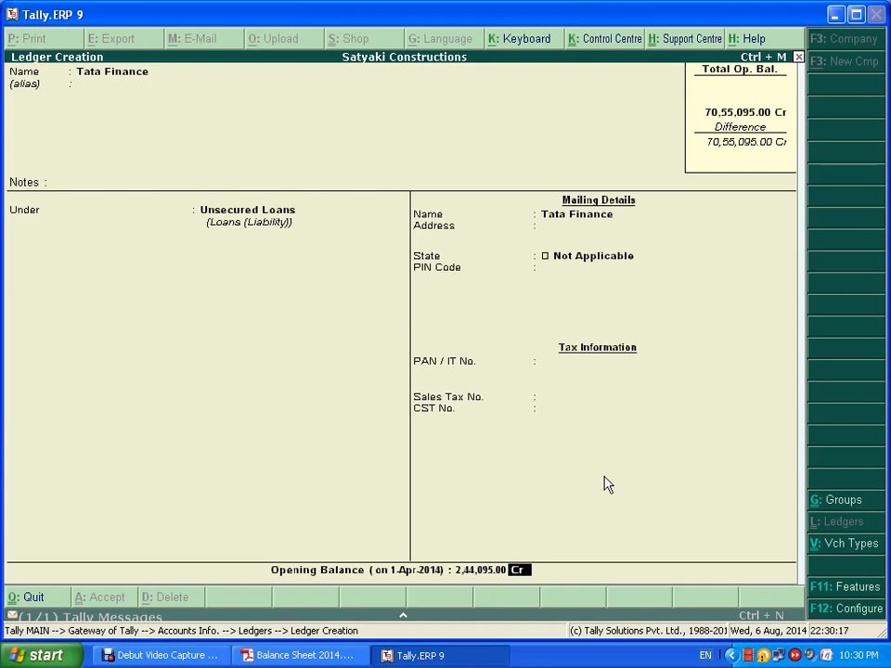
pyautogui.hotkey('alt', 'Tab')
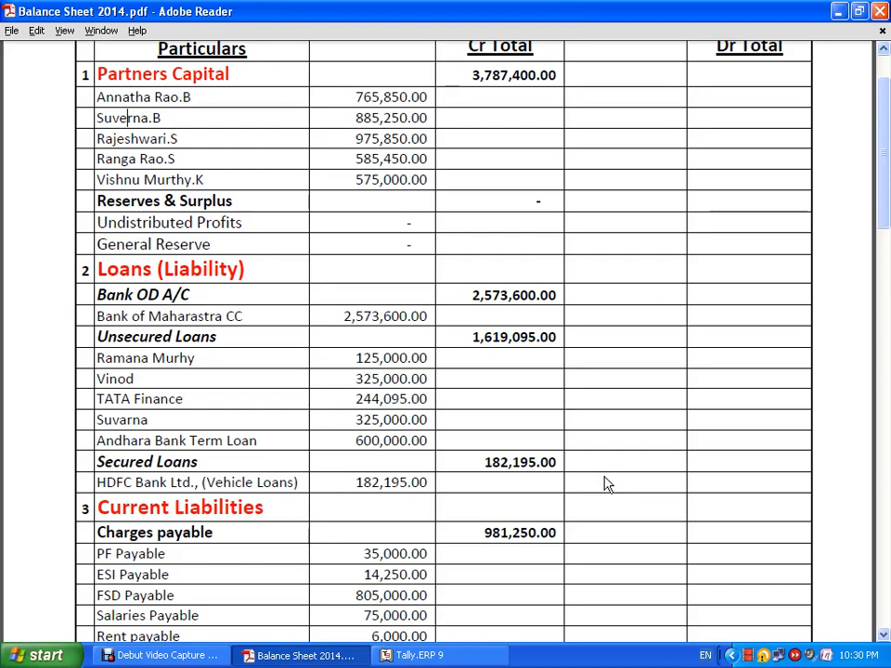
pyautogui.hotkey('alt', 'Tab')
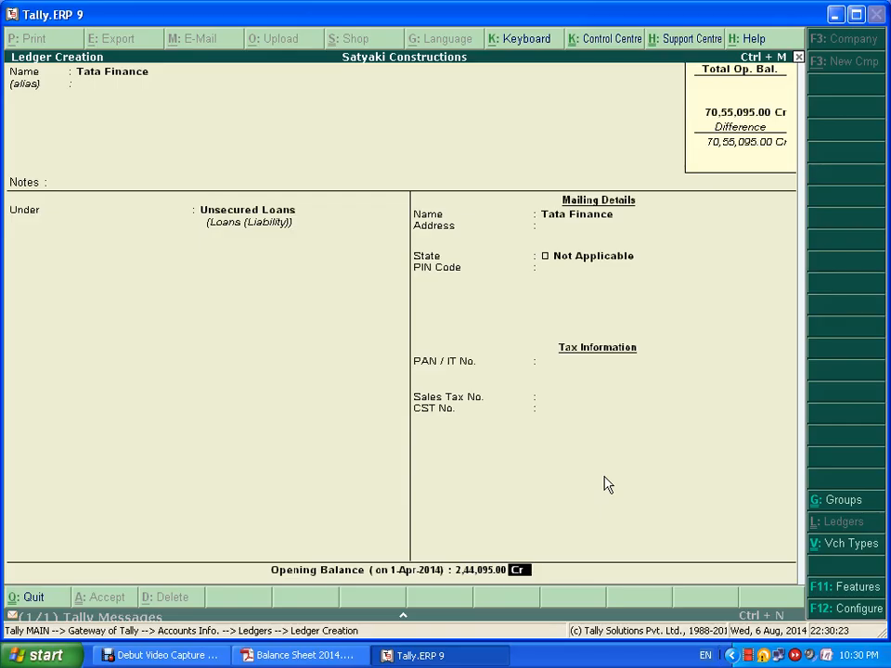
pyautogui.press('Return')
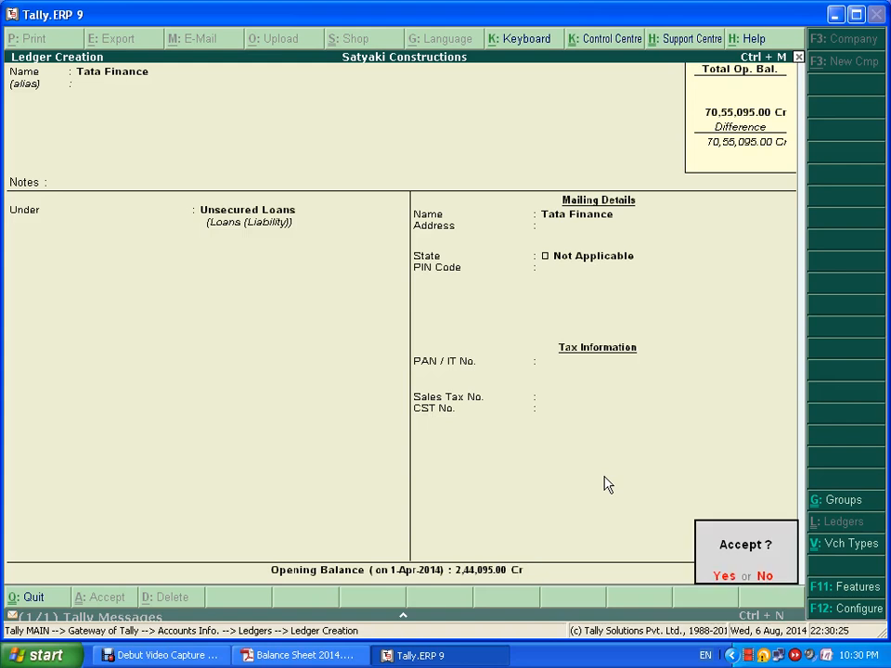
pyautogui.press('Return')
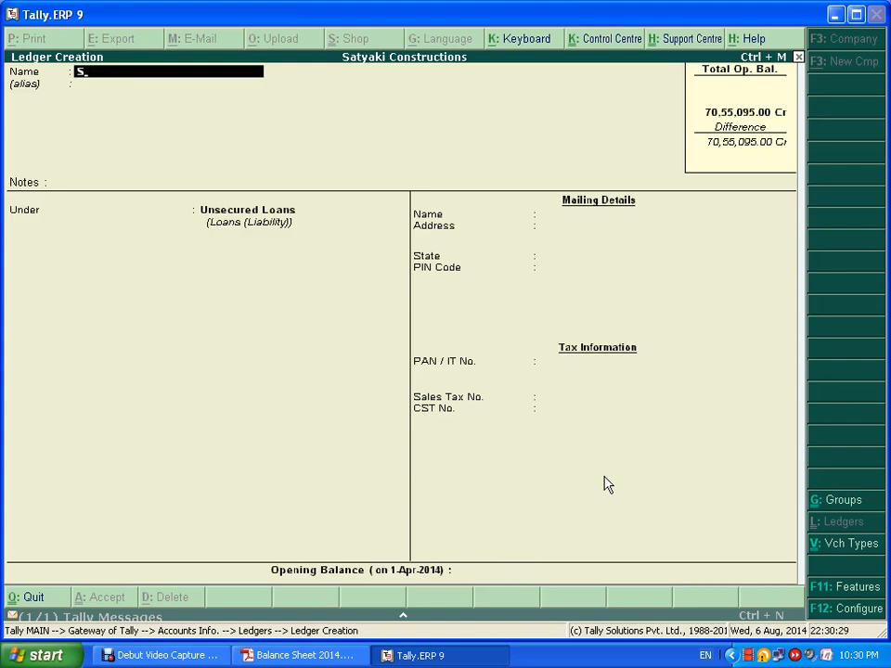
# - Add another lender's ledger under Unsecured Loans with a 3,25,000 Cr opening balance and save it
pyautogui.write('Suvarna')
pyautogui.press('Return')
pyautogui.press('Return')
pyautogui.press('Return')
pyautogui.press('Return')
pyautogui.press('Return')
pyautogui.press('Return')
pyautogui.press('Return')
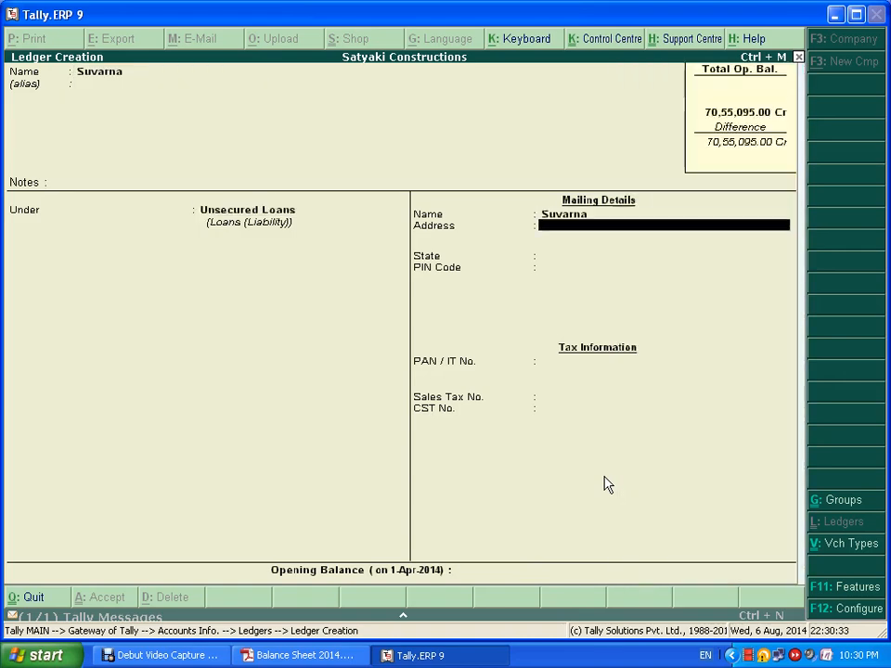
pyautogui.press('Return')
pyautogui.press('Return')
pyautogui.press('Return')
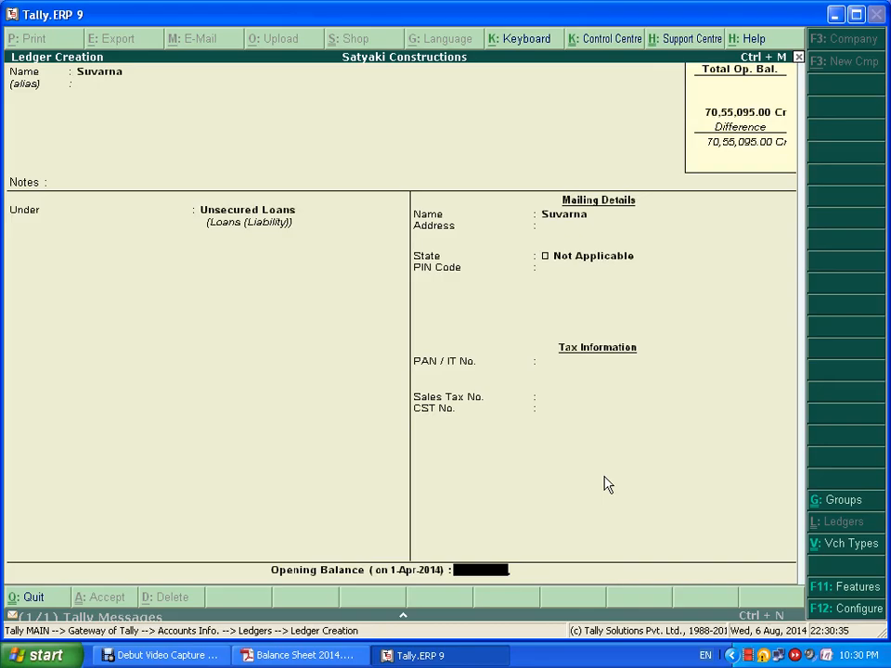
pyautogui.hotkey('alt', 'Tab')
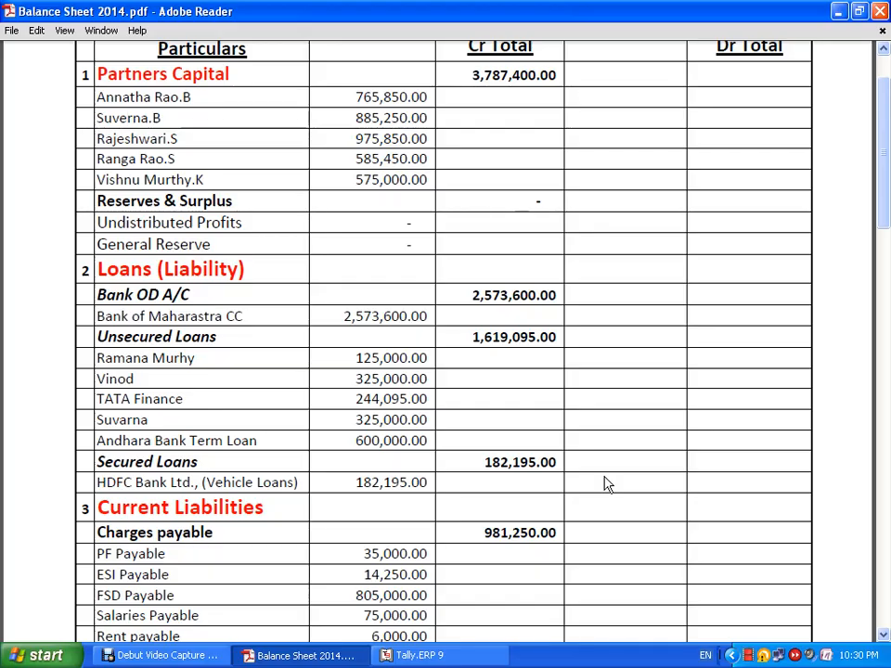
pyautogui.hotkey('alt', 'Tab')
pyautogui.write('325000')
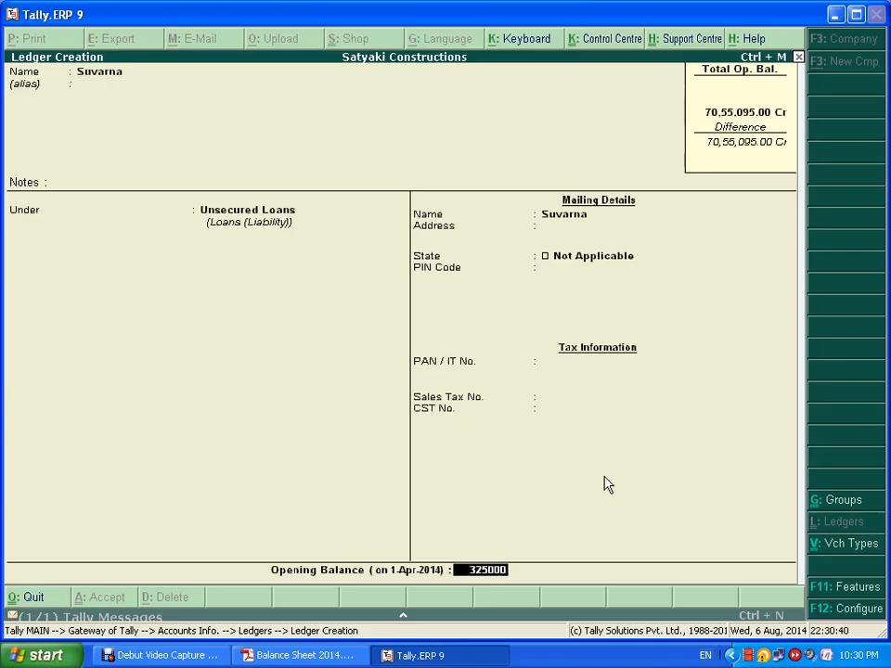
pyautogui.press('Return')
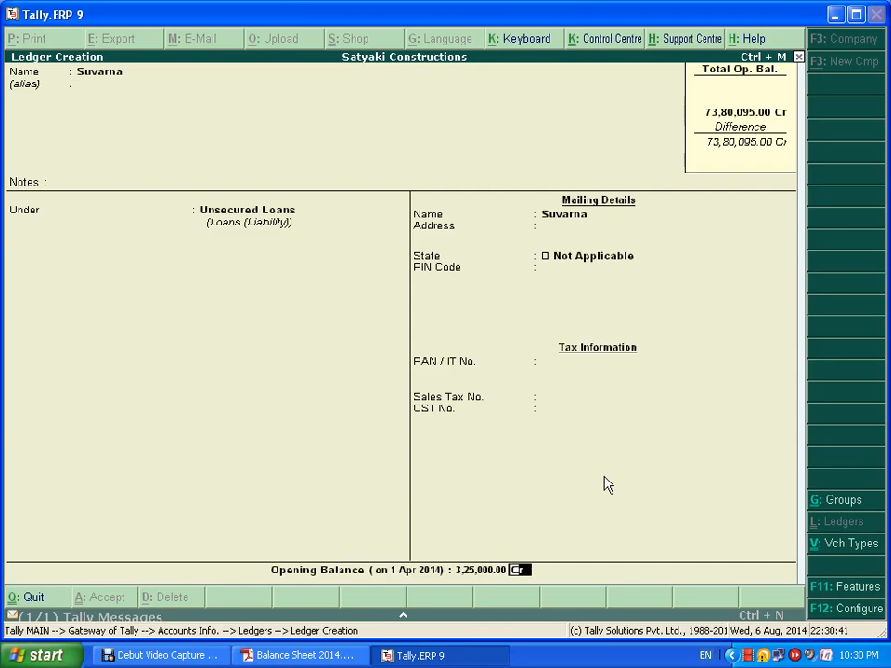
pyautogui.press('Return')
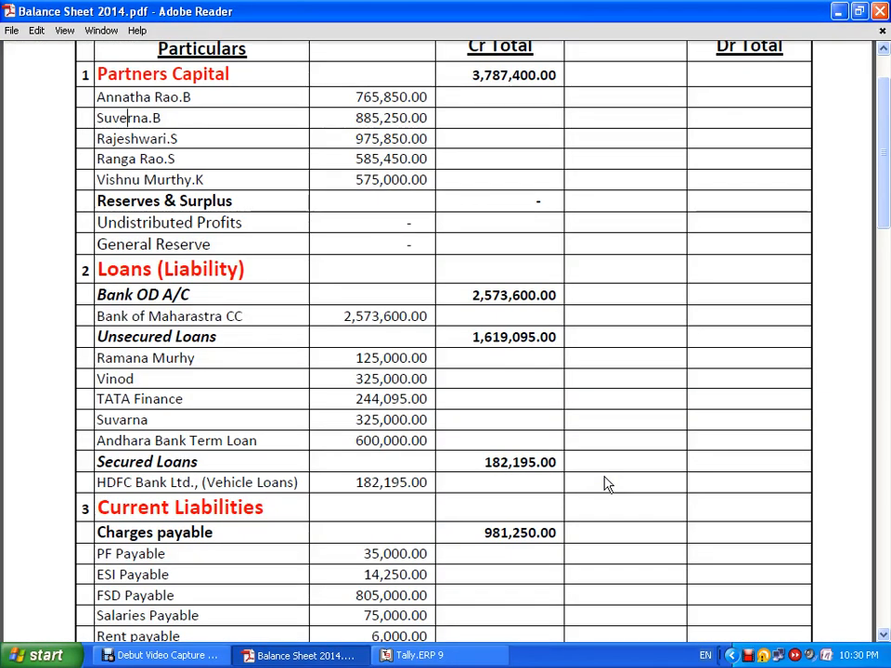
# - Save an Andhra Bank Term Loan ledger, keeping Unsecured Loans, with 6,00,000 Cr opening balance
pyautogui.hotkey('alt', 'Tab')
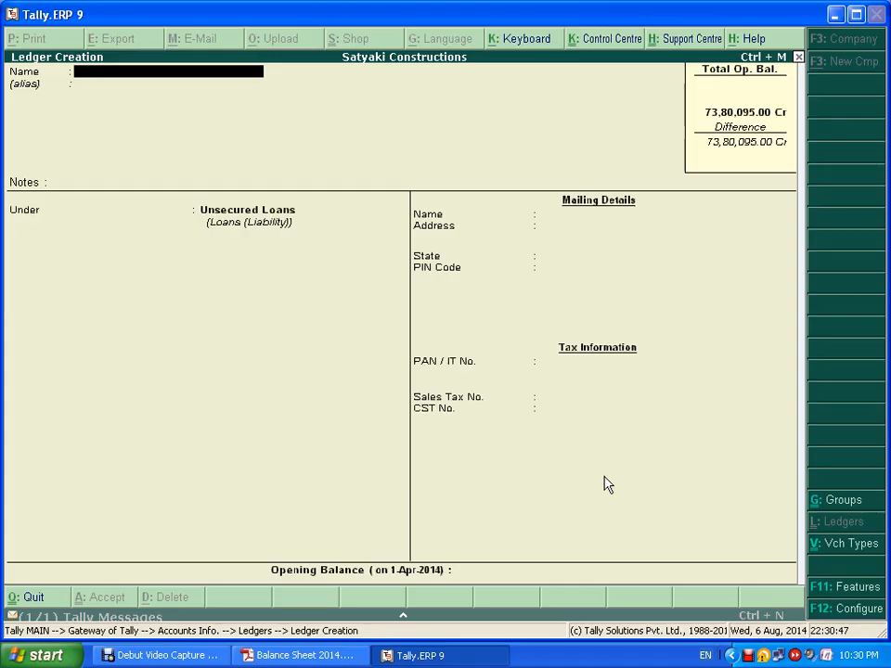
pyautogui.write('Andhra Bank Term')
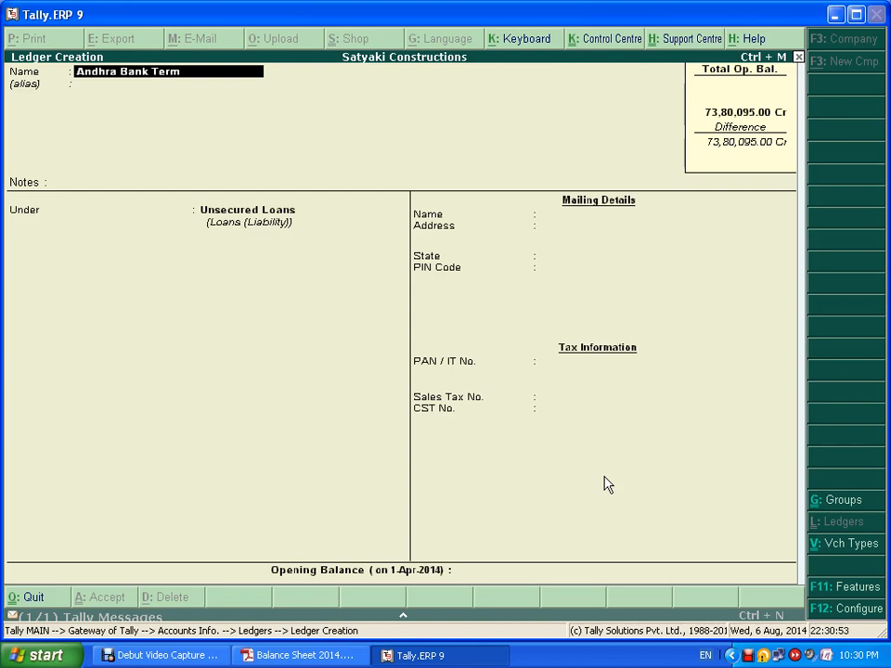
pyautogui.write(' Loan')
pyautogui.press('Return')
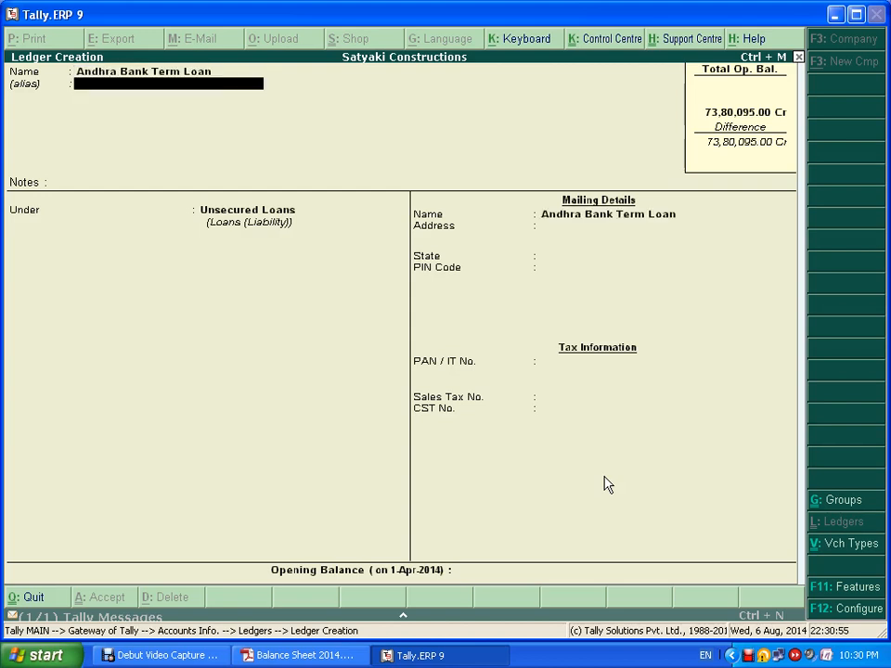
pyautogui.press('Return')
pyautogui.press('Return')
pyautogui.press('Return')
pyautogui.press('Return')
pyautogui.press('Return')
pyautogui.press('Return')
pyautogui.press('Return')
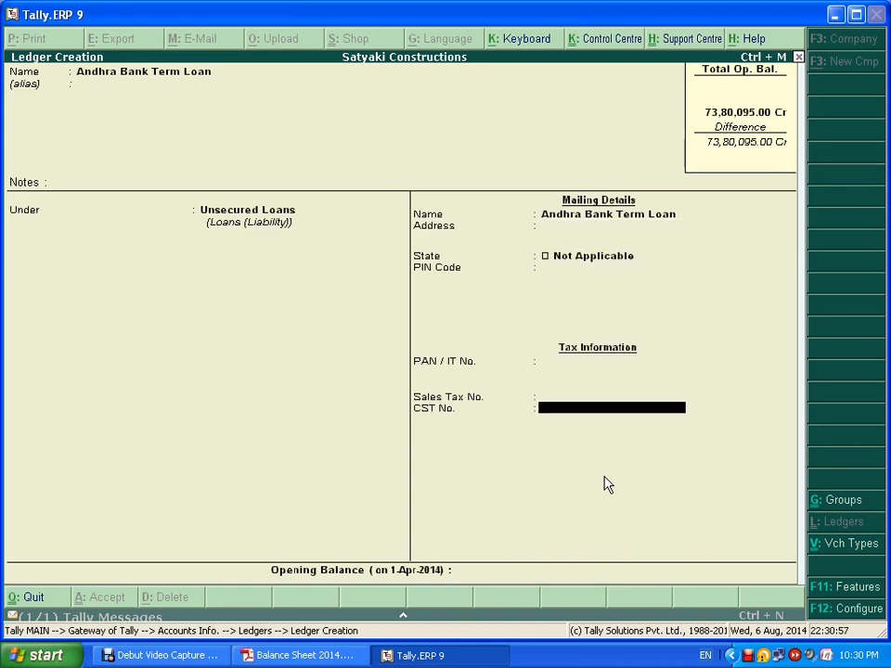
pyautogui.press('Return')
pyautogui.hotkey('alt', 'Tab')
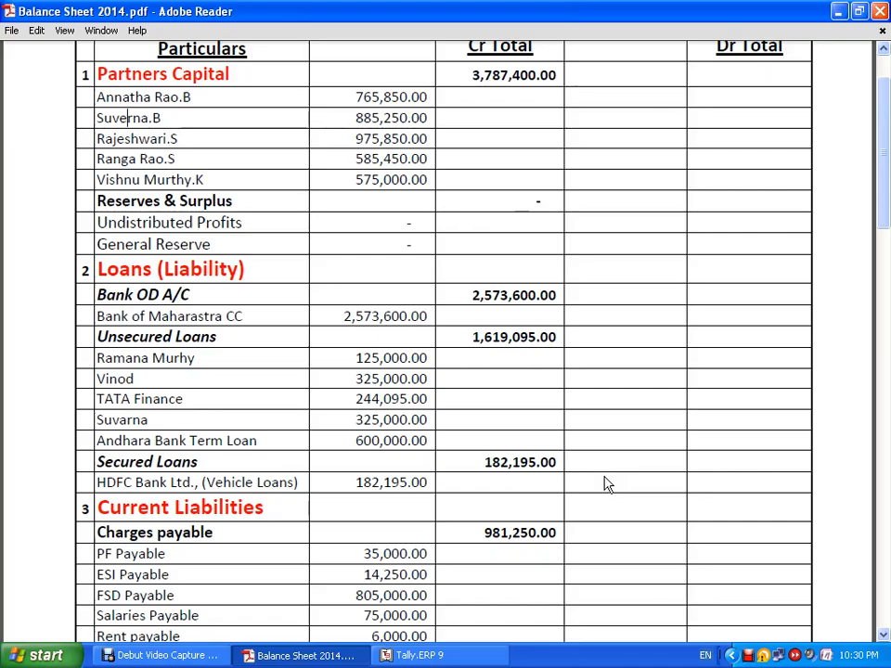
pyautogui.hotkey('alt', 'Tab')
pyautogui.write('6')
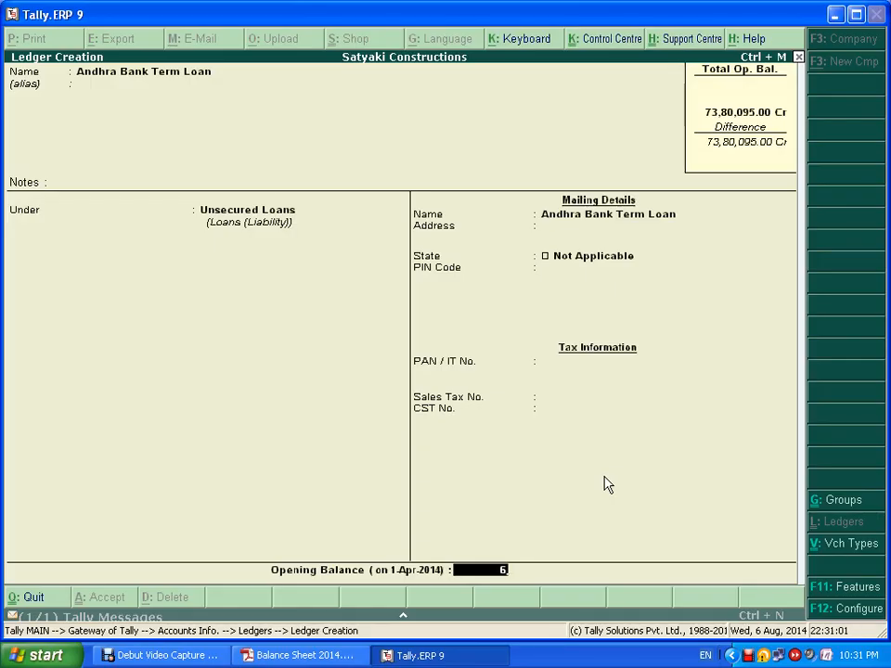
pyautogui.write(',00,000')
pyautogui.press('Return')
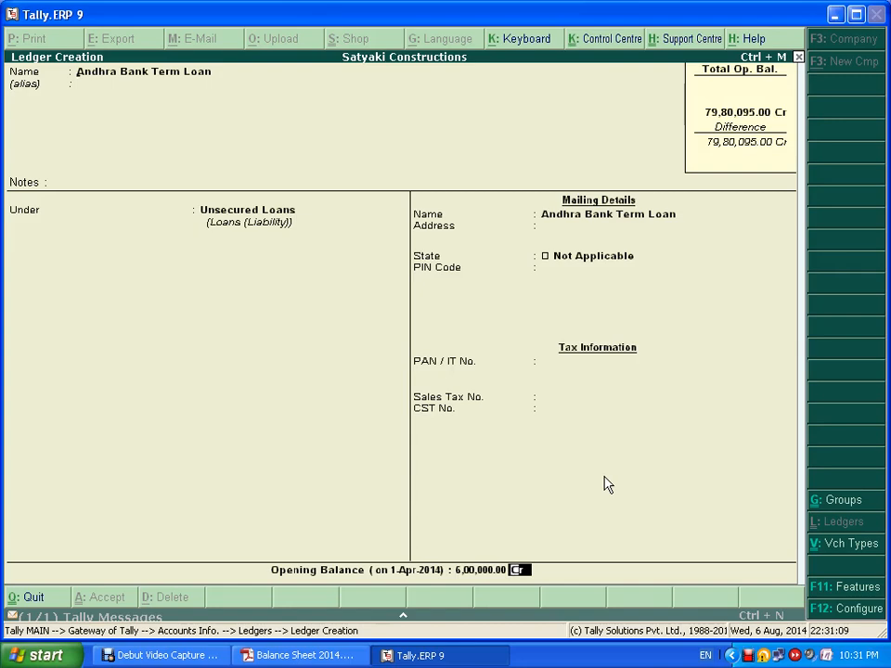
pyautogui.press('Return')
pyautogui.hotkey('alt', 'Tab')
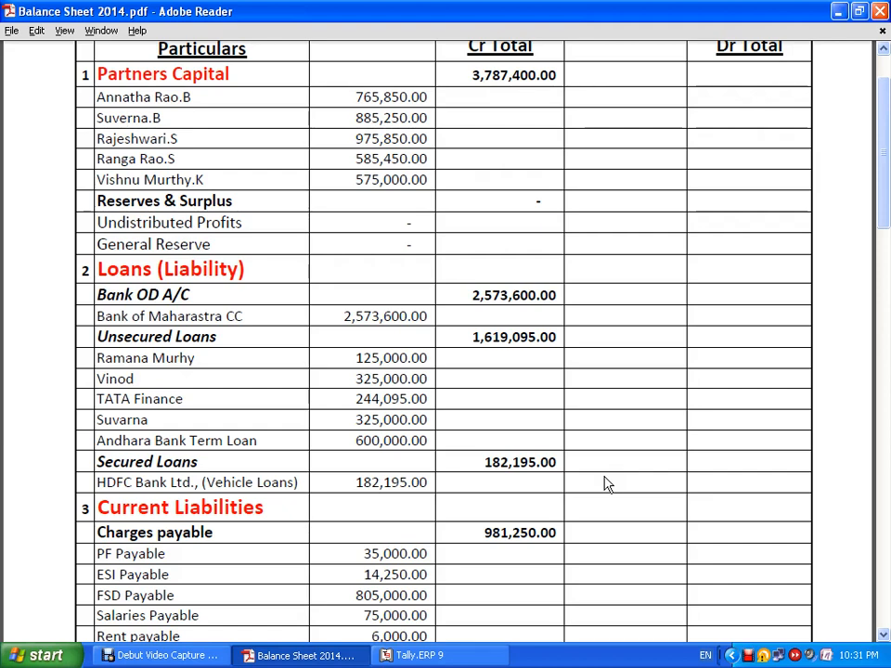
pyautogui.hotkey('alt', 'Tab')
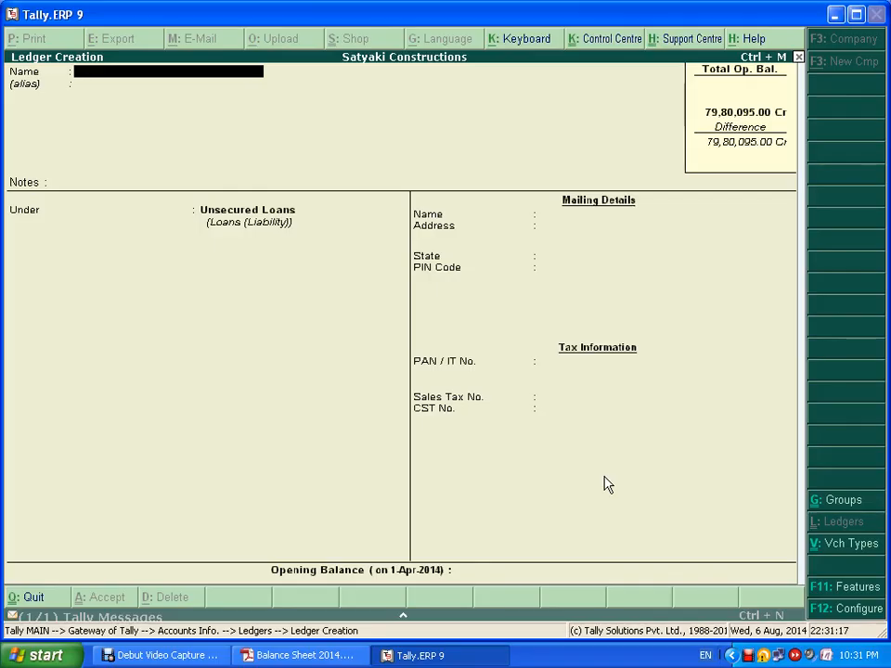
# - Create HDFC Bank Ltd under Secured Loans with a 1,82,195 Cr opening balance and save it
pyautogui.write('HDFC Bank Ltd')
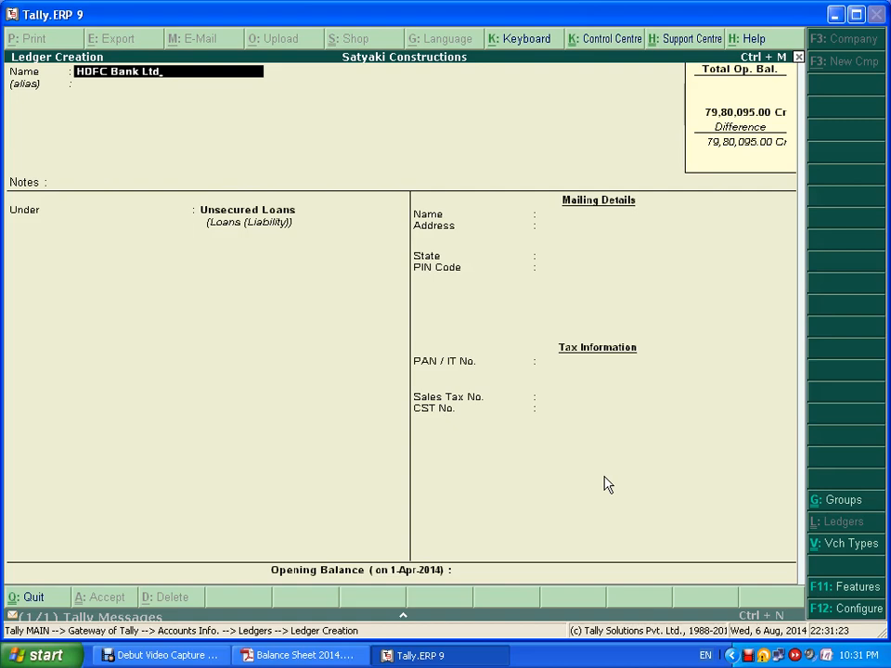
pyautogui.press('Return')
pyautogui.press('Return')
pyautogui.press('Return')
pyautogui.write('Se')
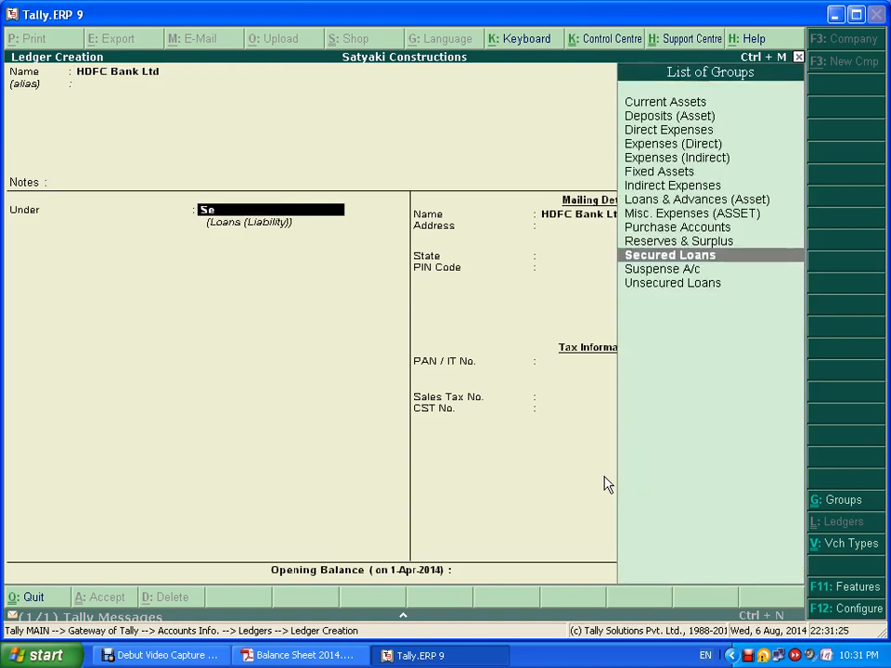
pyautogui.press('Return')
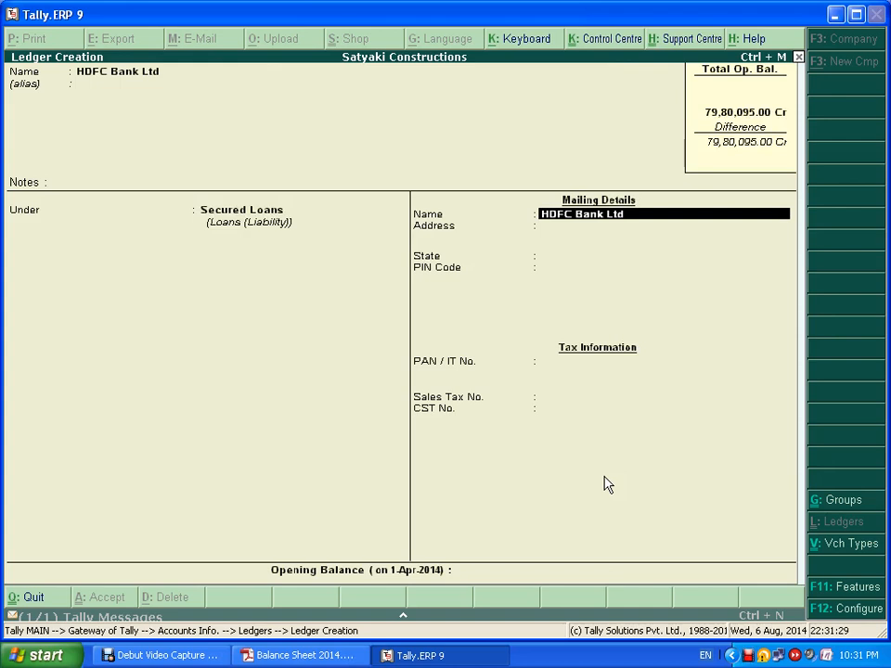
pyautogui.press('Return')
pyautogui.press('Return')
pyautogui.press('Return')
pyautogui.press('Return')
pyautogui.press('Return')
pyautogui.press('Return')
pyautogui.press('Return')
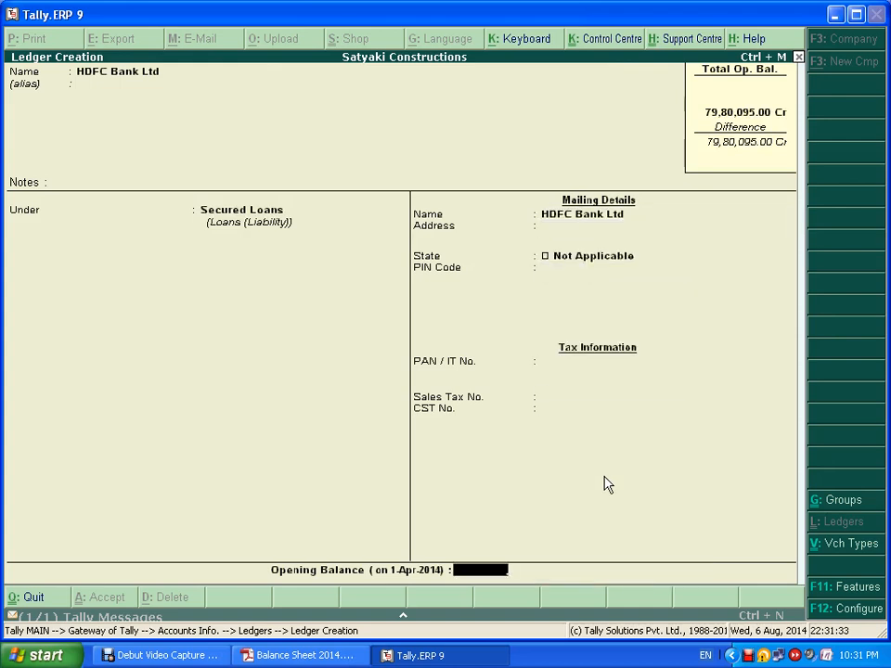
pyautogui.hotkey('alt', 'Tab')
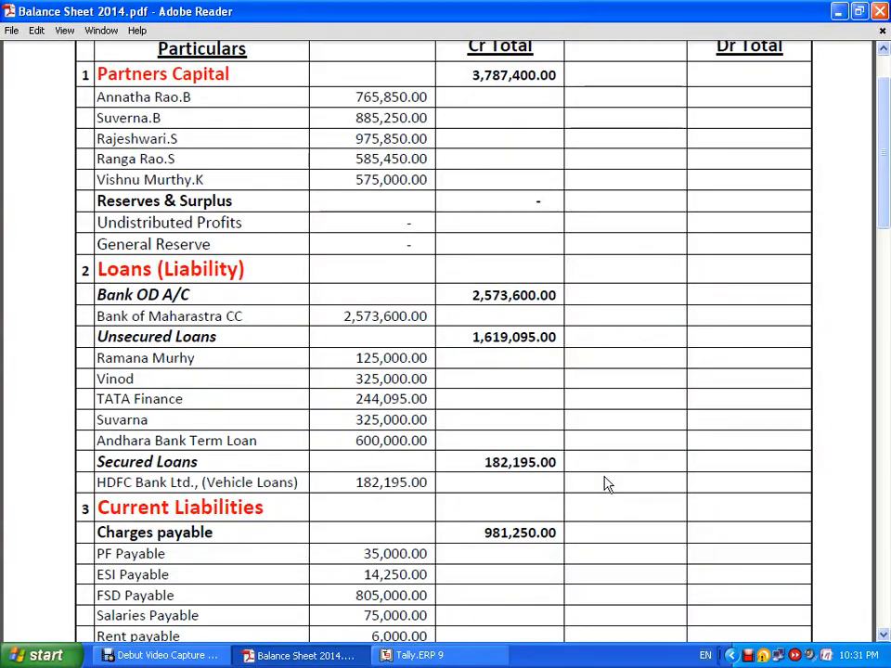
pyautogui.hotkey('alt', 'Tab')
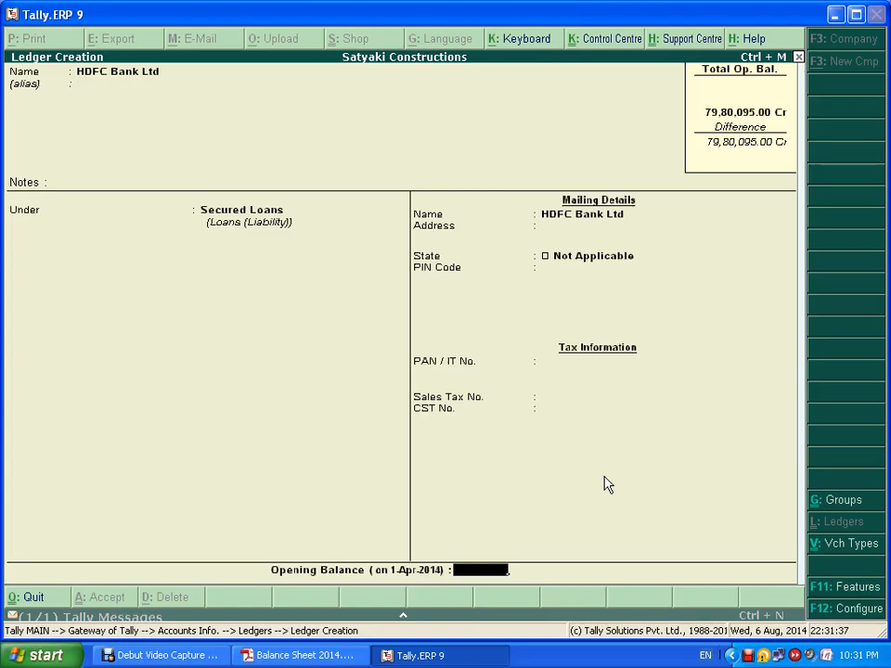
pyautogui.write('182195')
pyautogui.press('Return')
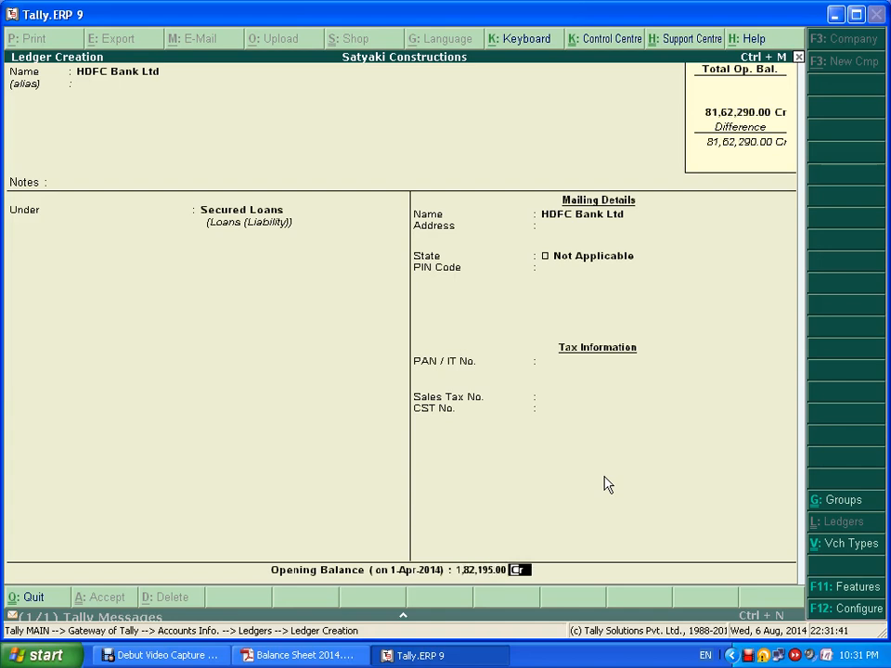
pyautogui.press('Return')
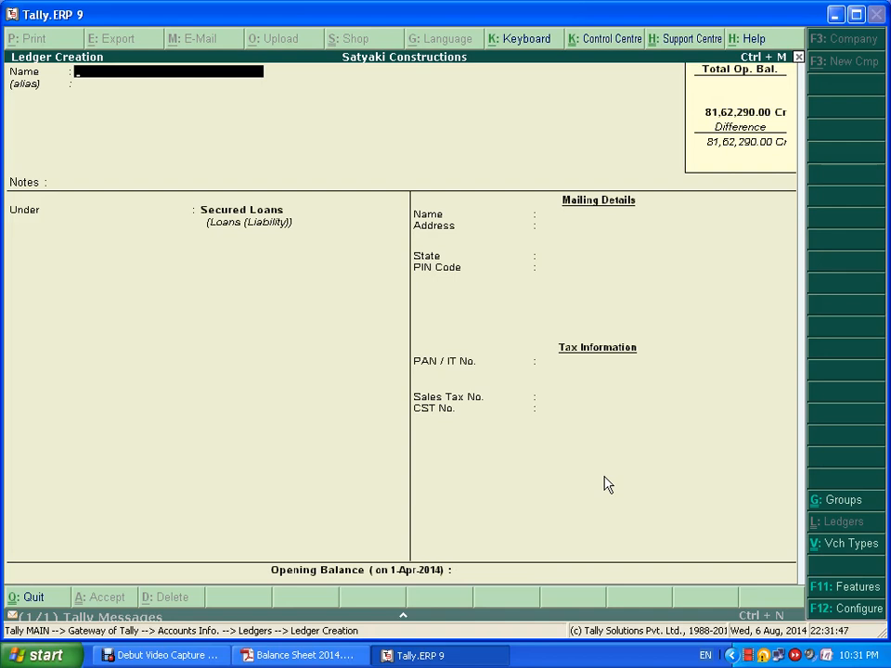
pyautogui.hotkey('alt', 'Tab')
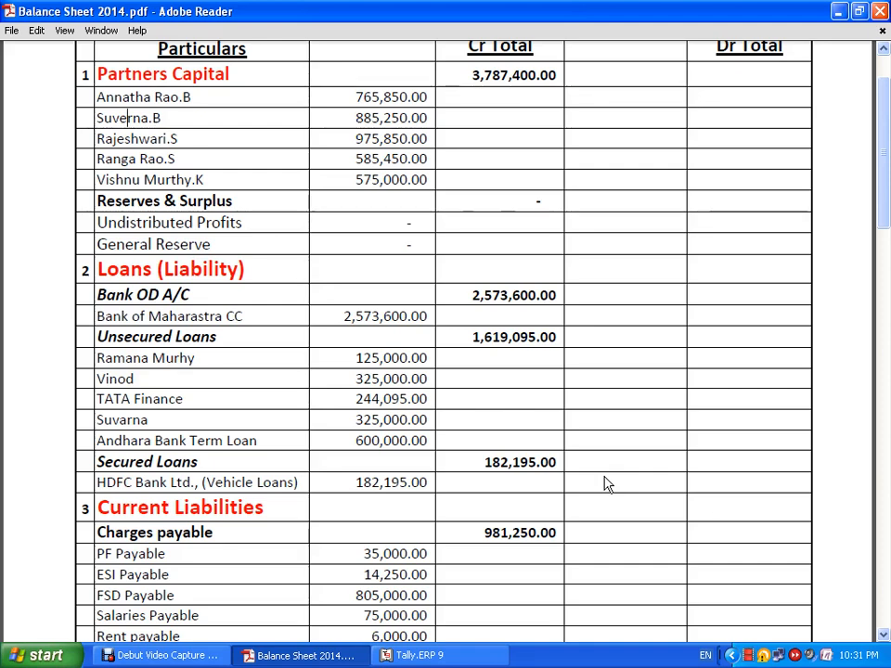
pyautogui.click(589, 563)
pyautogui.scroll(-5, 640, 470)
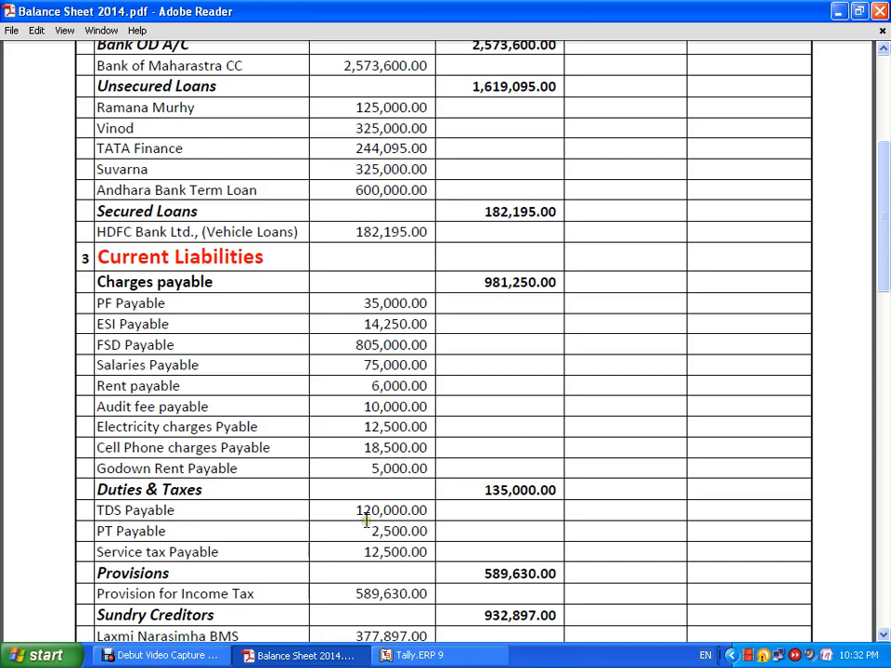
pyautogui.hotkey('alt', 'Tab')
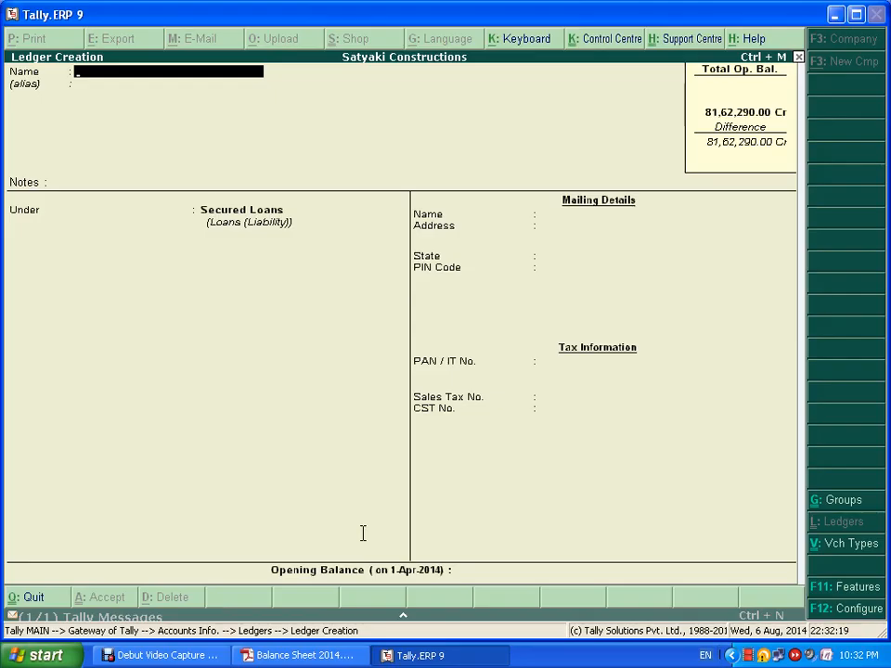
pyautogui.press('Escape')
pyautogui.press('y')
# - Leave Ledger Creation and start a single new group from the Groups menu
pyautogui.press('Escape')
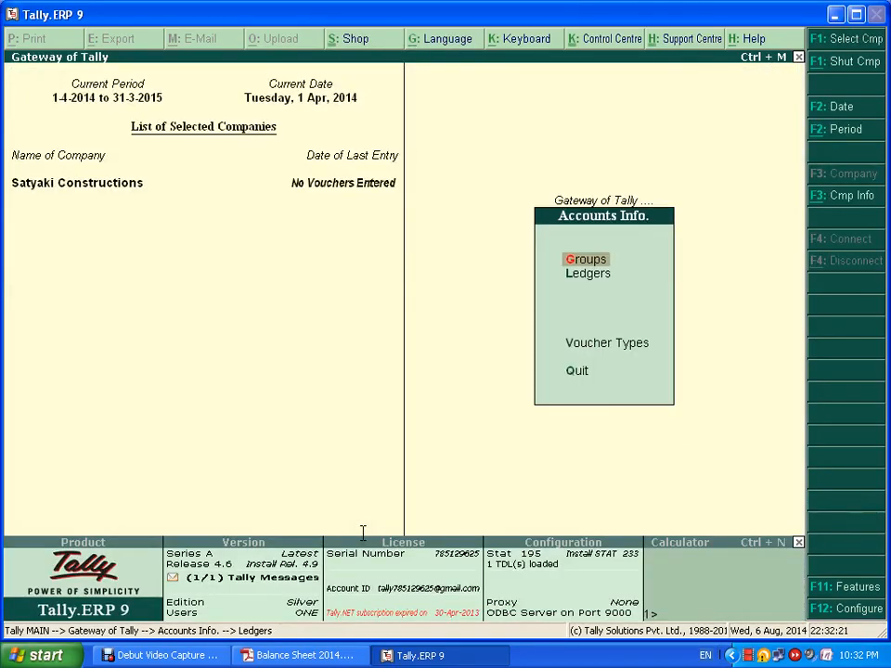
pyautogui.press('Return')
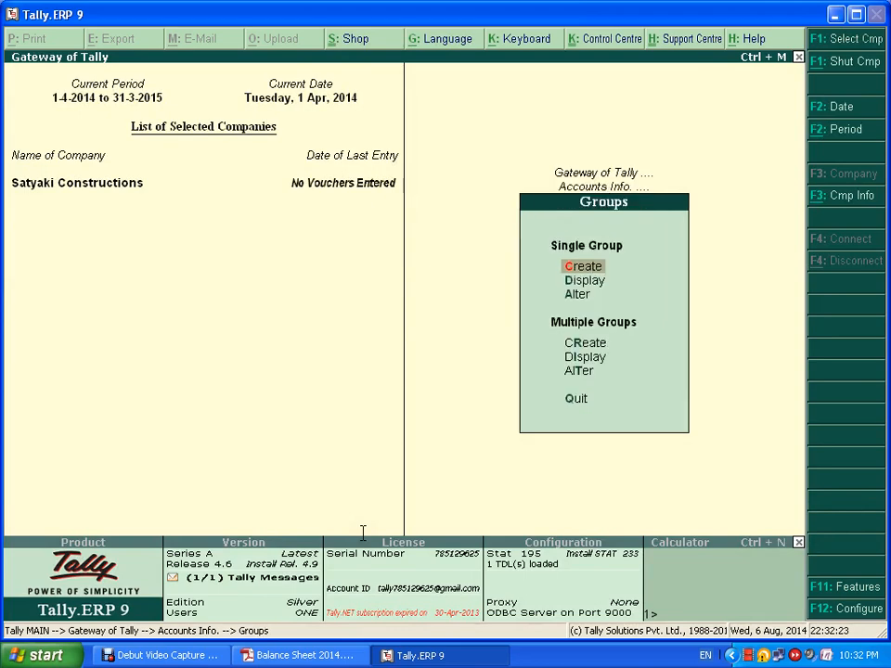
pyautogui.press('Down')
pyautogui.press('Down')
pyautogui.press('Return')
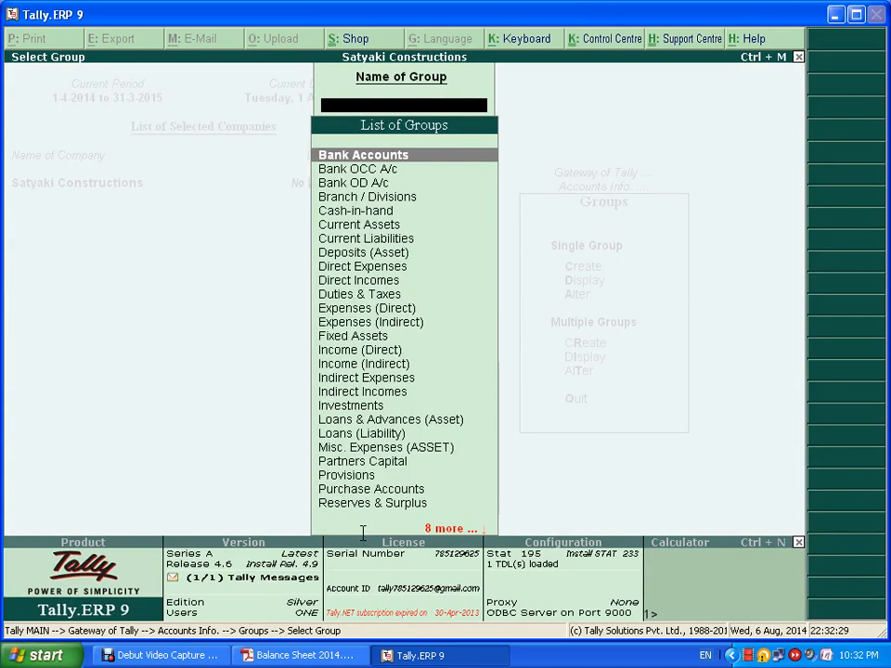
pyautogui.press('Escape')
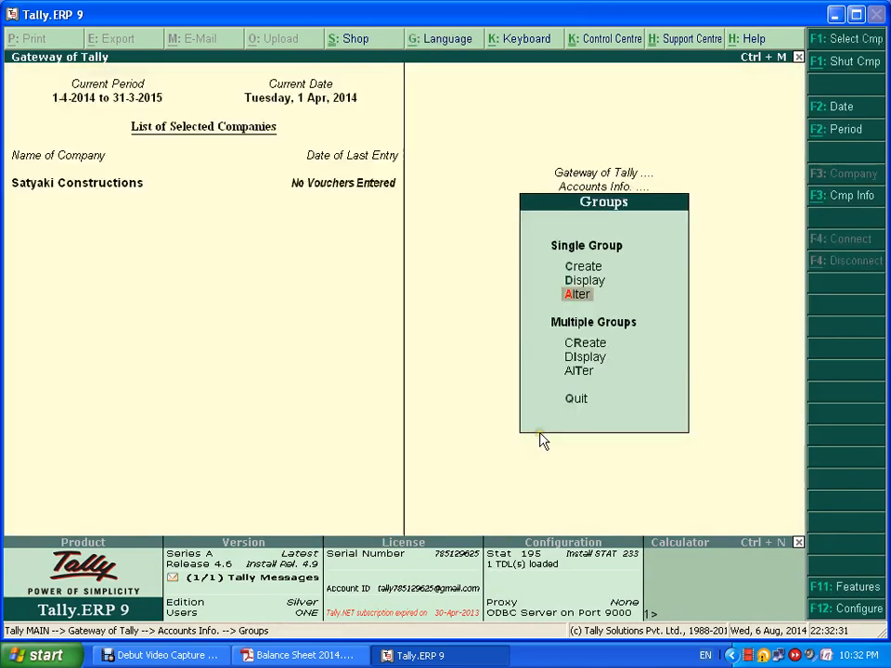
pyautogui.click(577, 272)
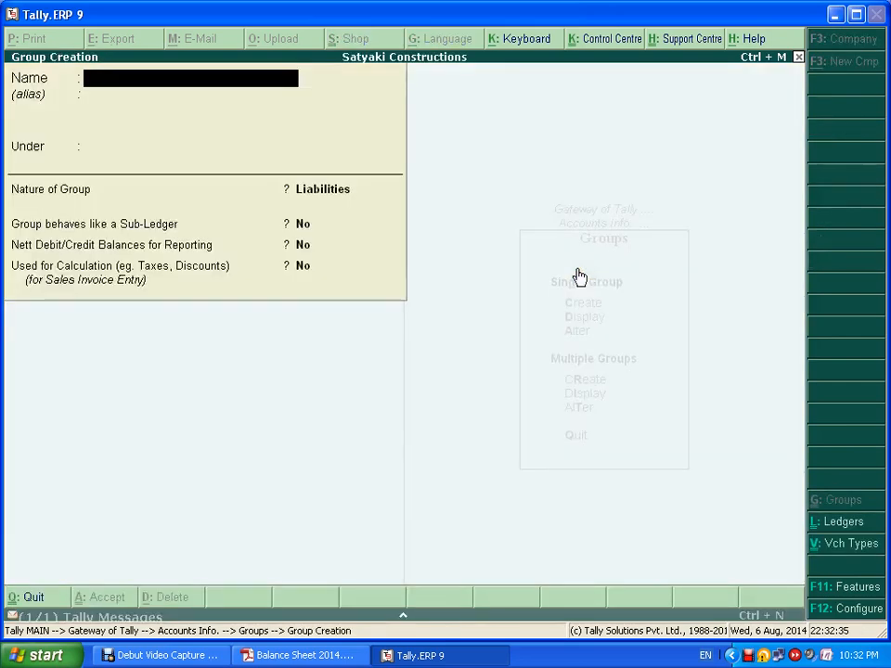
pyautogui.hotkey('alt', 'Tab')
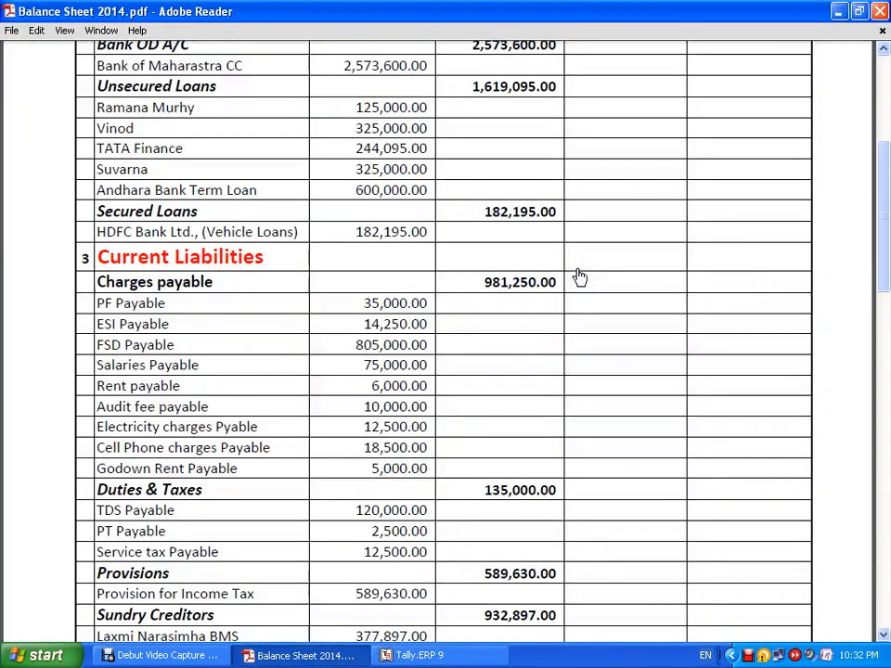
pyautogui.hotkey('alt', 'Tab')
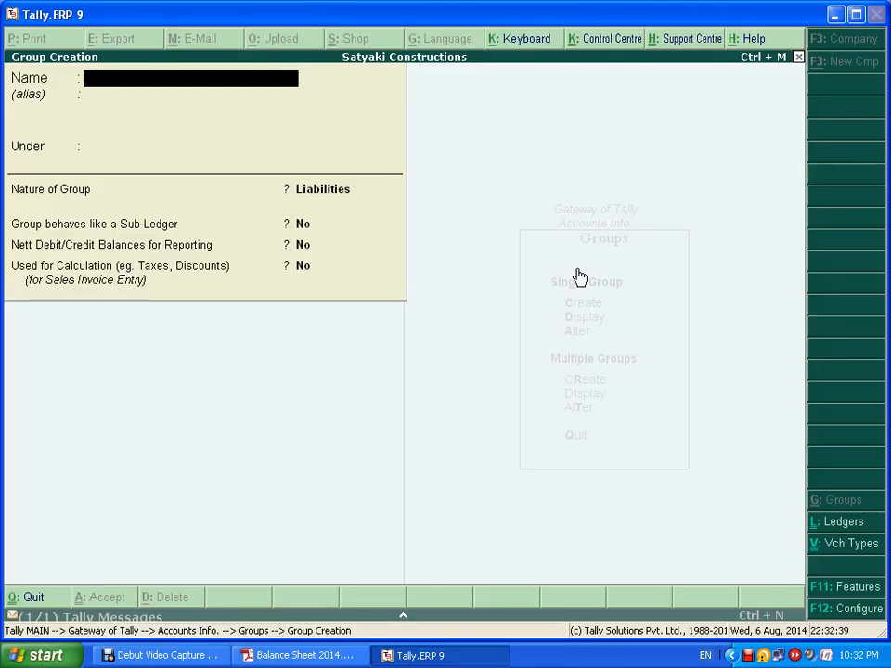
# - Name the group Charges Payable, set it under Current Liabilities, and save it
pyautogui.write('Charges')
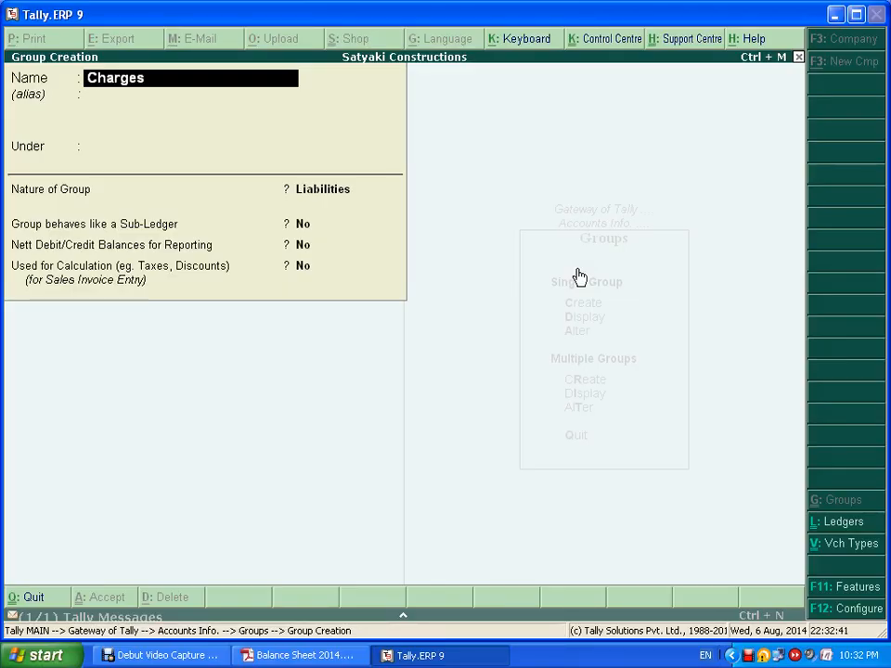
pyautogui.write(' Payabl')
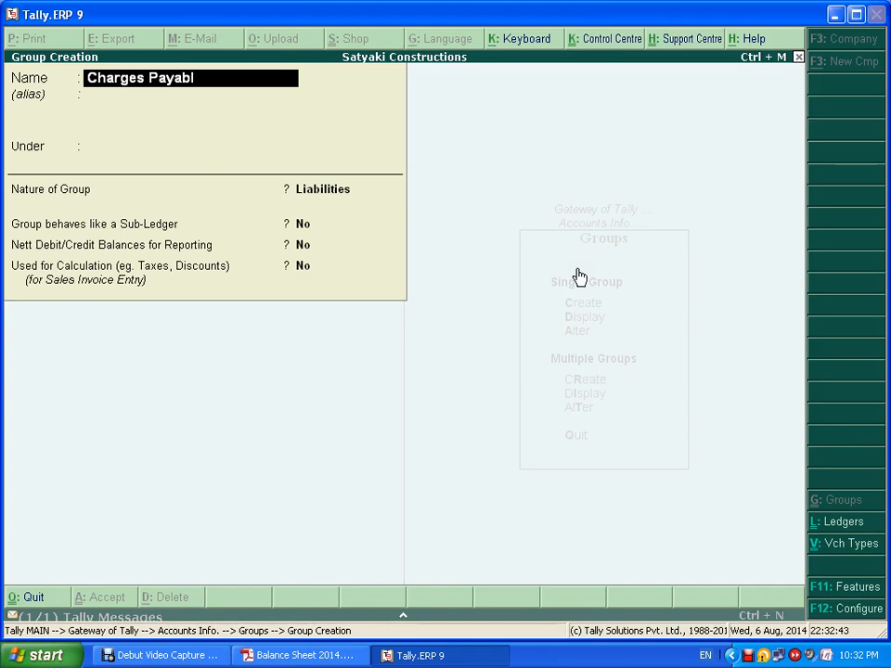
pyautogui.write('e')
pyautogui.press('Return')
pyautogui.press('Return')
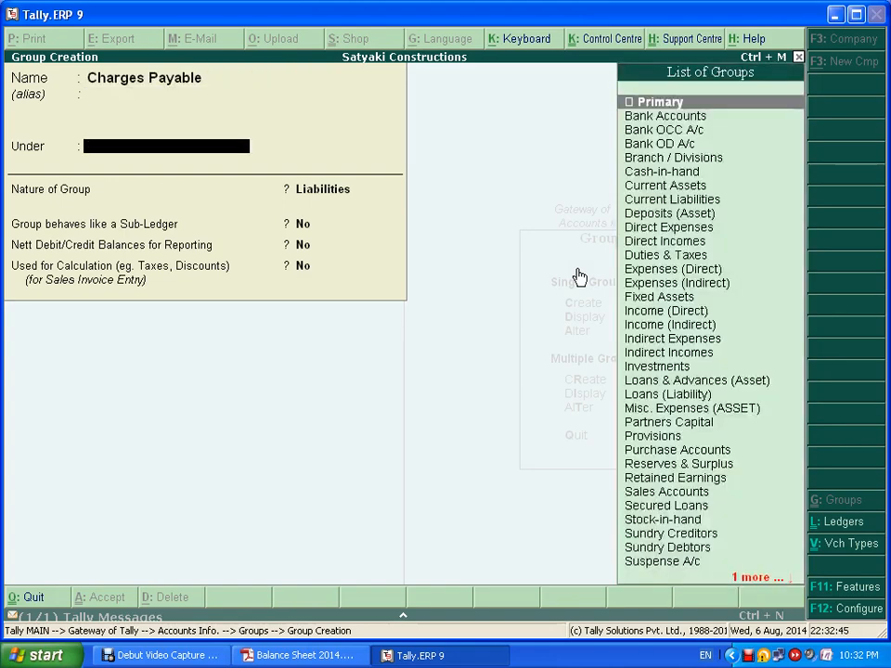
pyautogui.write('Cur')
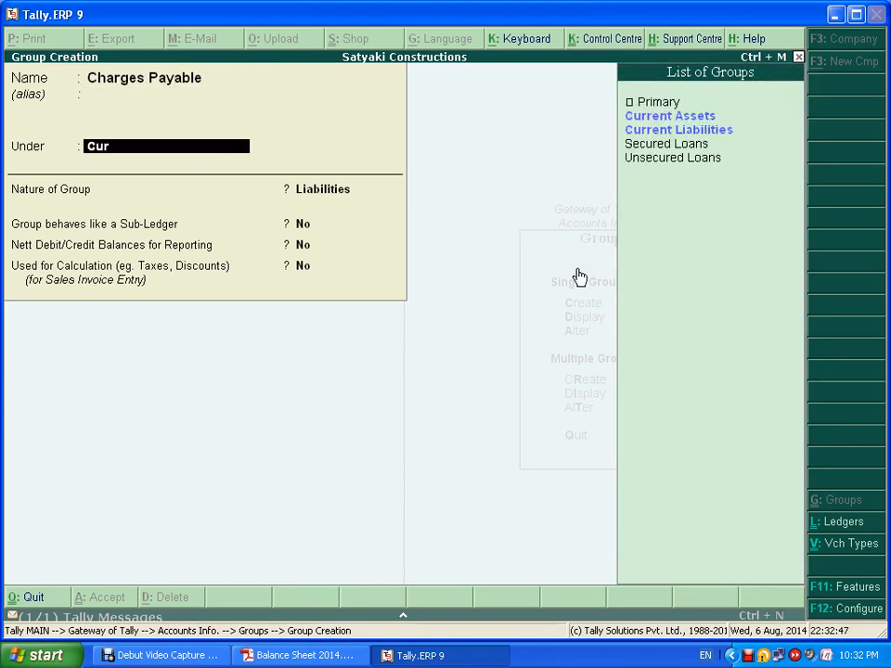
pyautogui.press('Down')
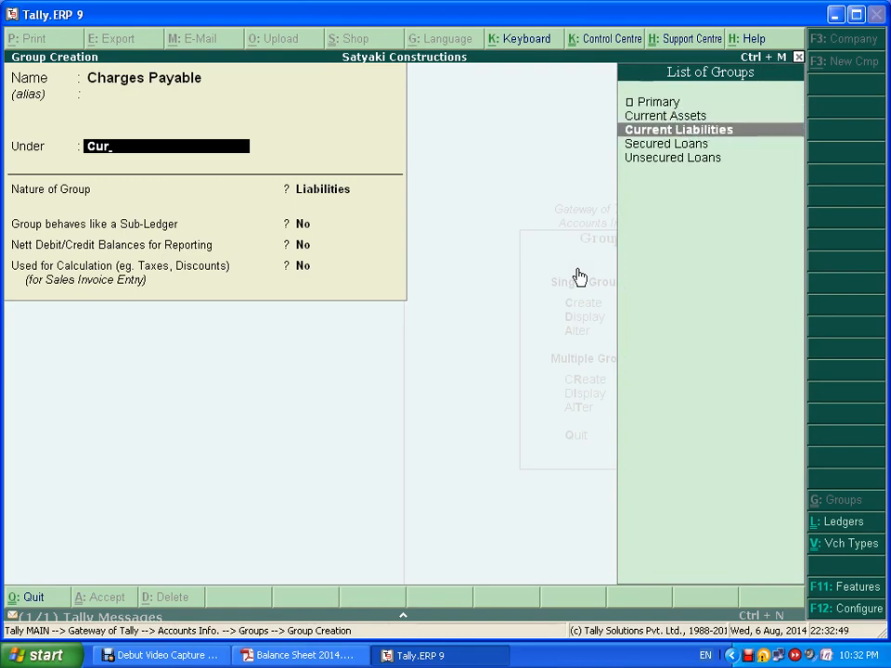
pyautogui.press('Return')
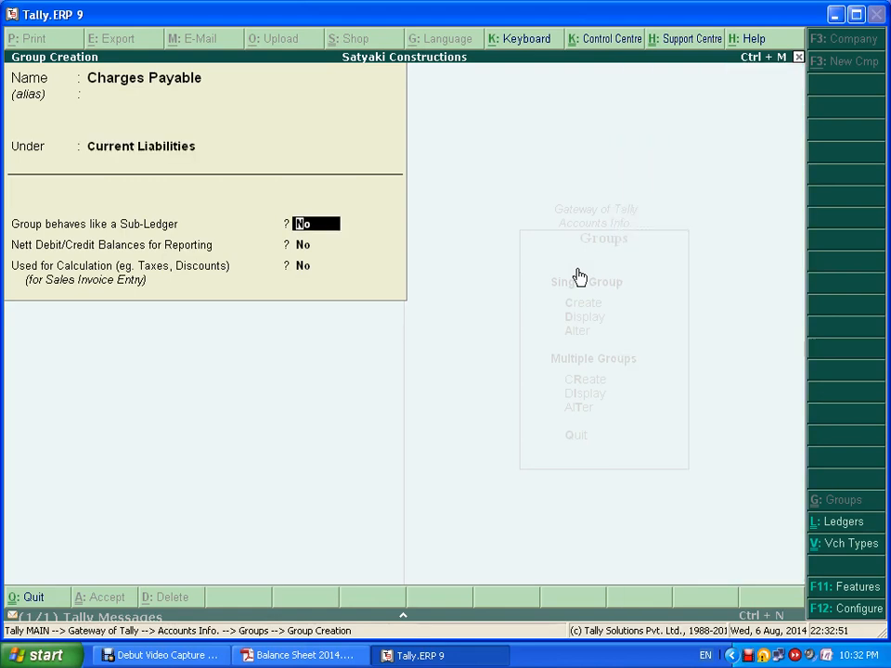
pyautogui.hotkey('ctrl', 'a')
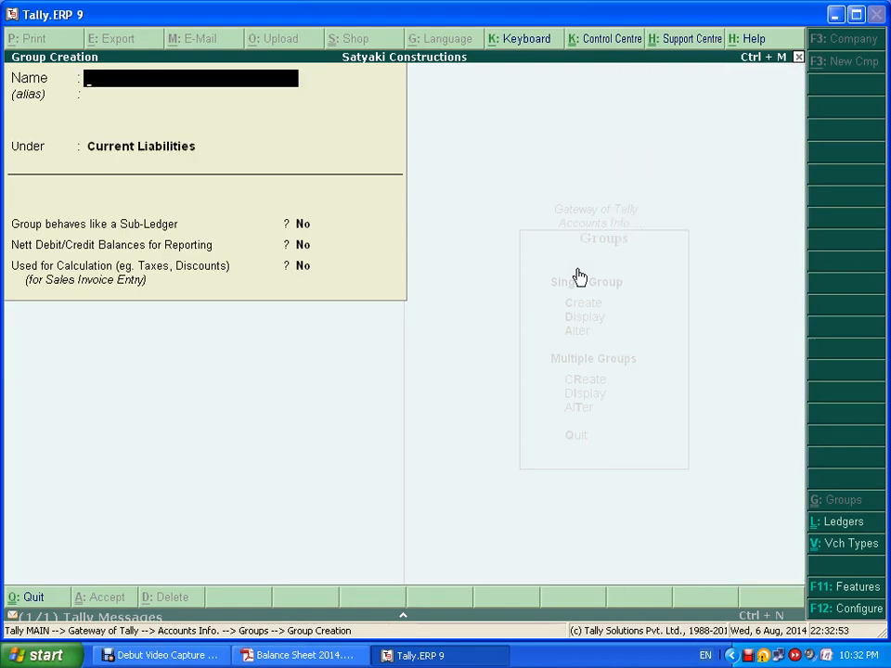
pyautogui.hotkey('alt', 'Tab')
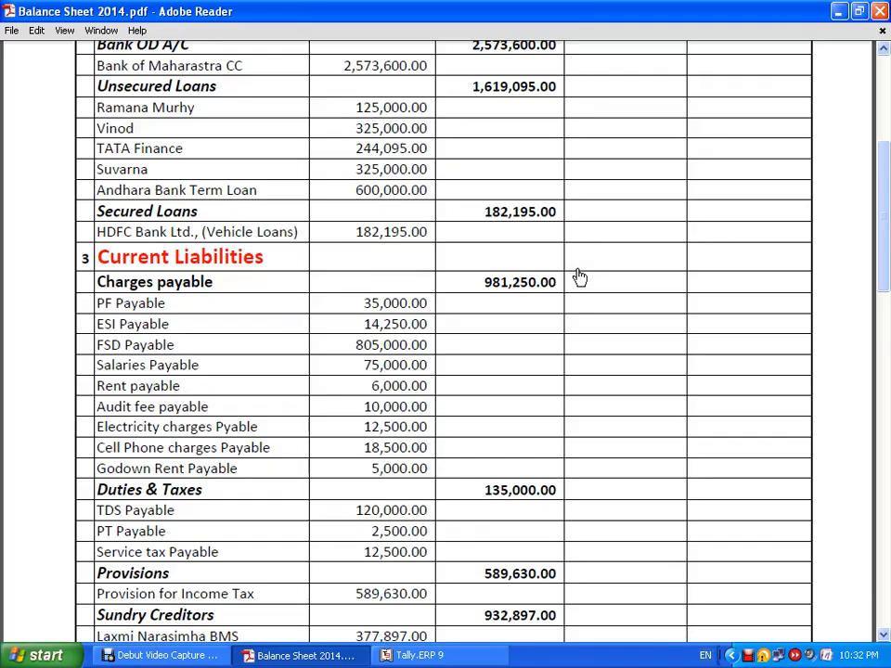
pyautogui.hotkey('alt', 'Tab')
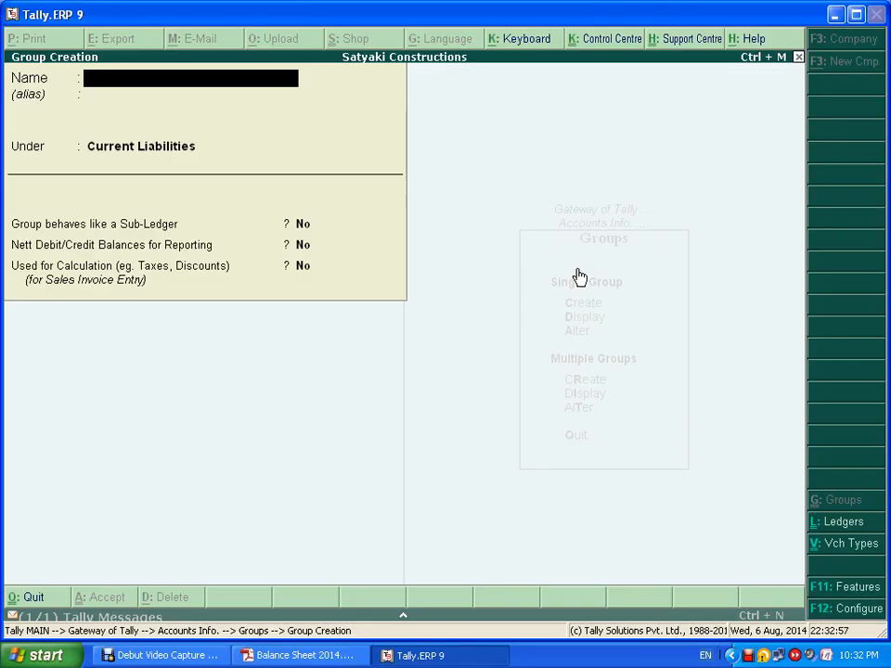
pyautogui.write('Duties and Taxes')
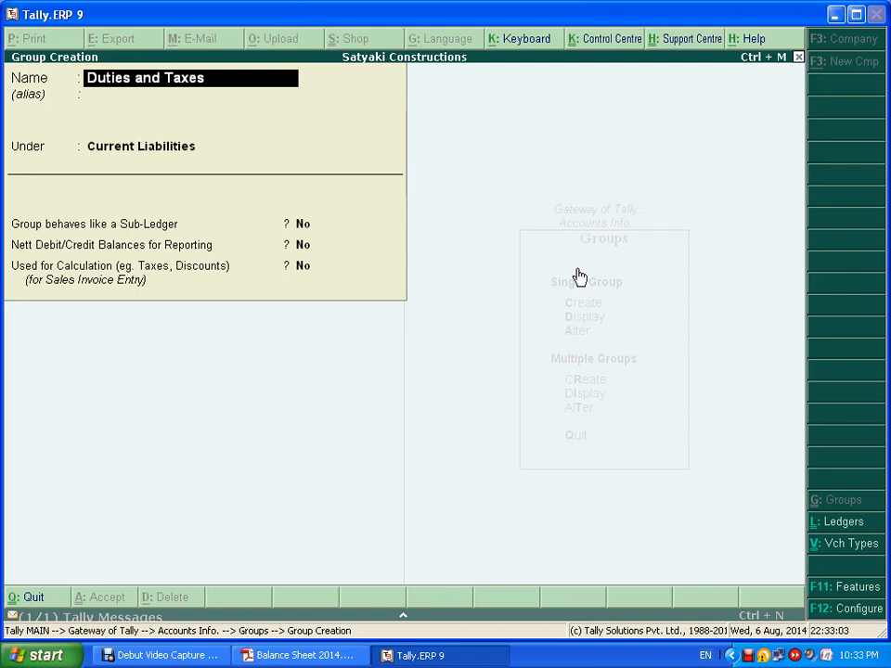
pyautogui.press('Escape')
pyautogui.hotkey('alt', 'Tab')
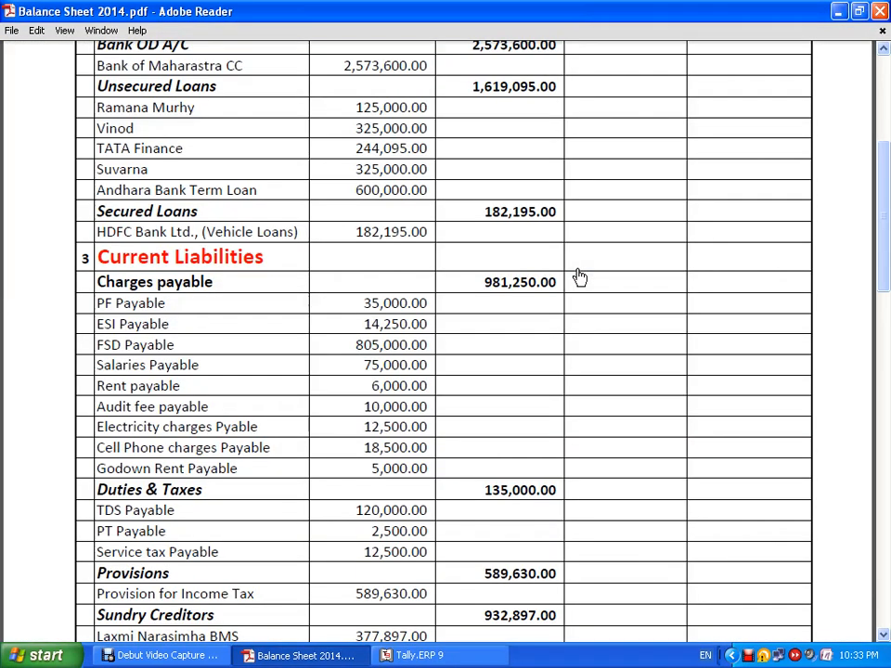
pyautogui.hotkey('alt', 'Tab')
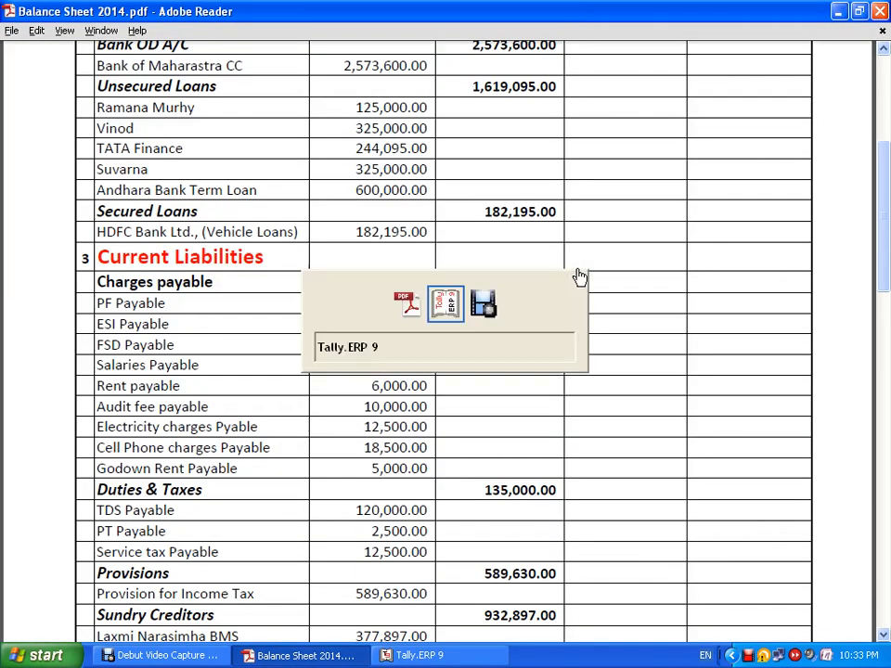
pyautogui.write('Pro')
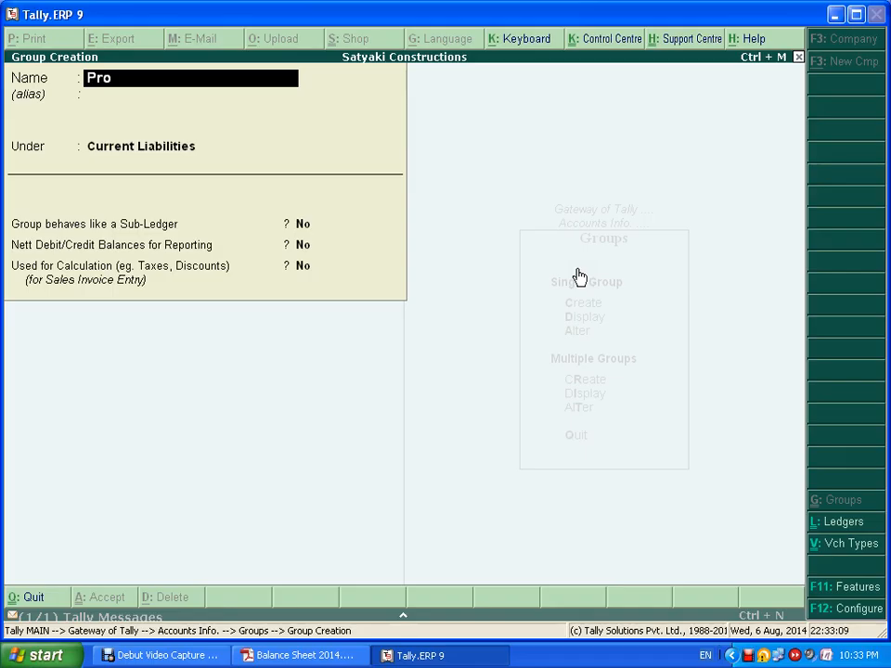
pyautogui.write('visions')
pyautogui.press('Return')
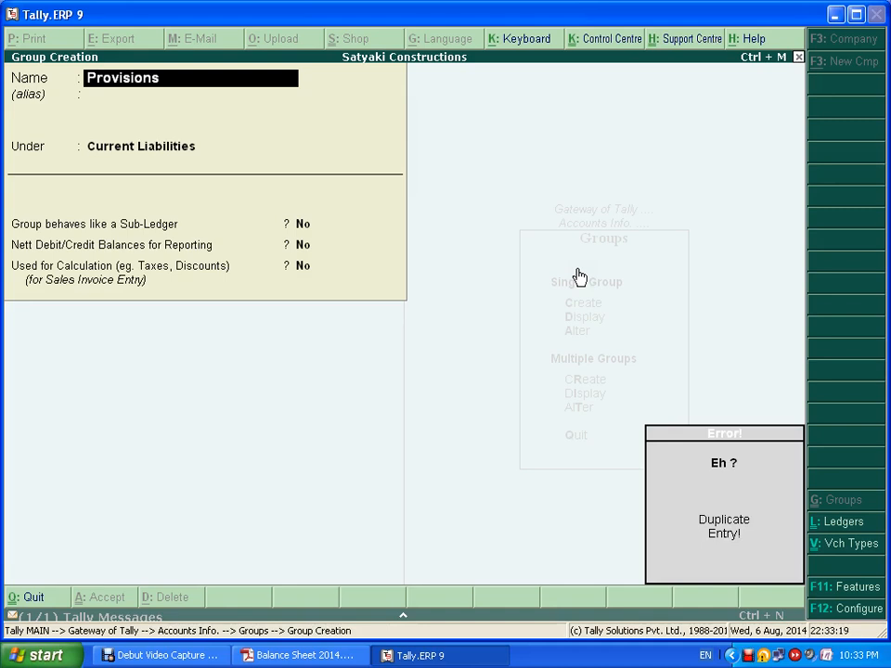
pyautogui.press('Escape')
pyautogui.press('Escape')
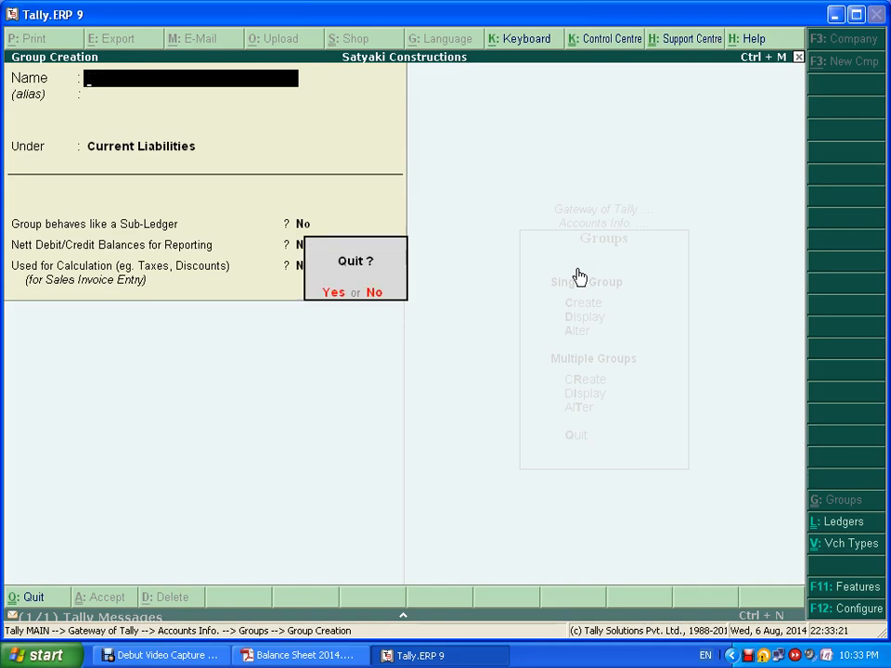
pyautogui.press('y')
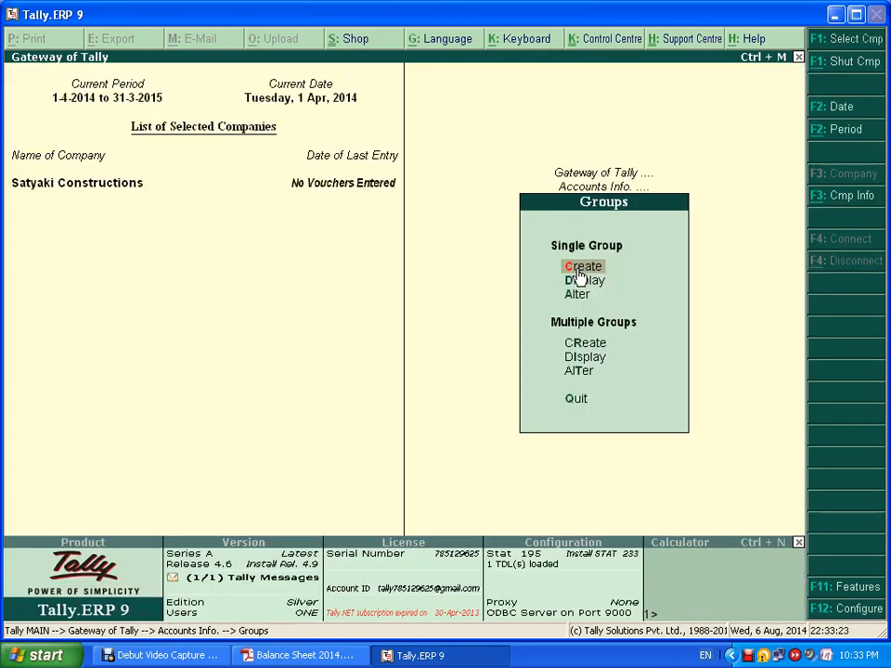
pyautogui.press('Return')
pyautogui.hotkey('alt', 'Tab')
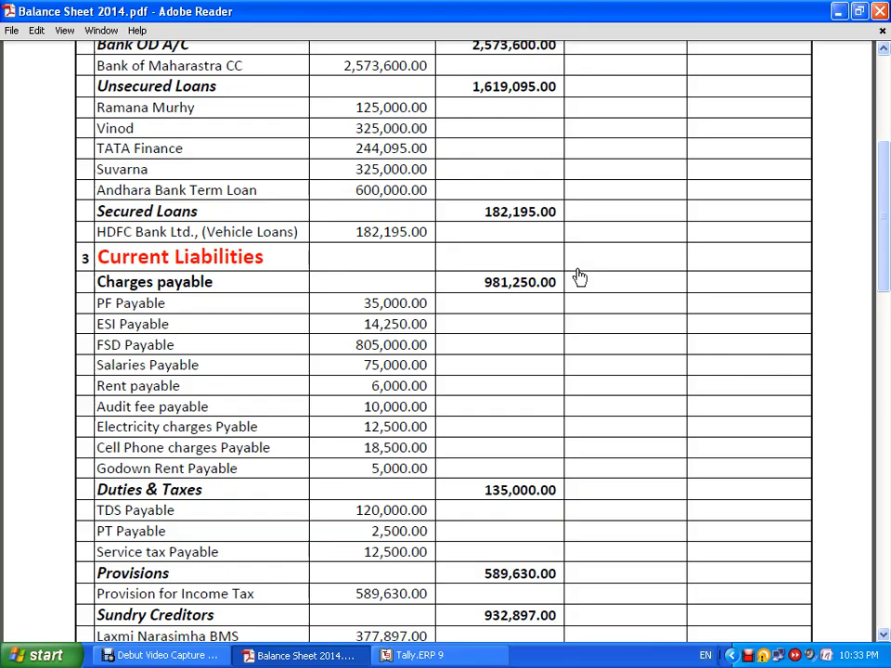
pyautogui.press('alt')
pyautogui.press('Down')
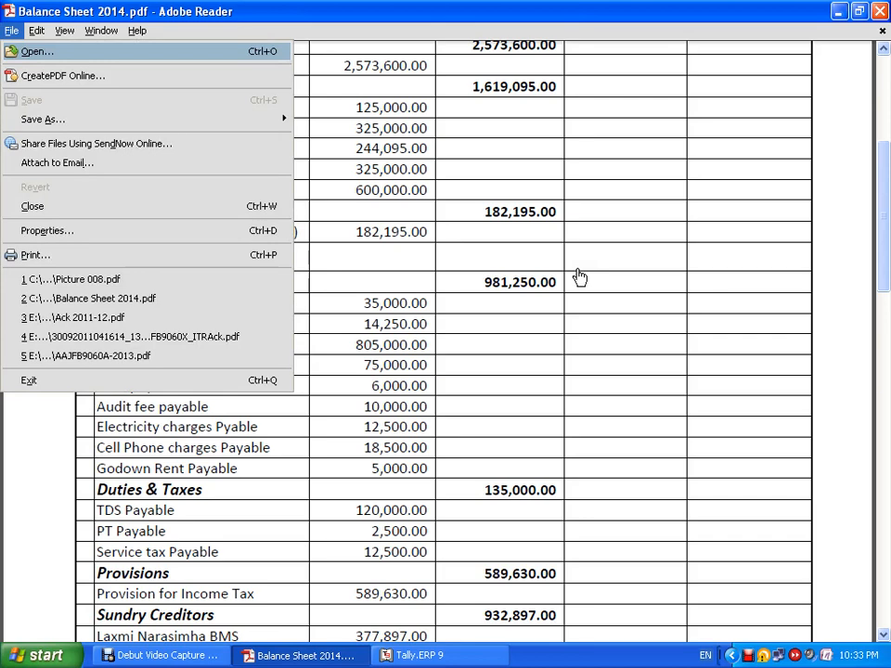
pyautogui.press('Escape')
pyautogui.hotkey('alt', 'Tab')
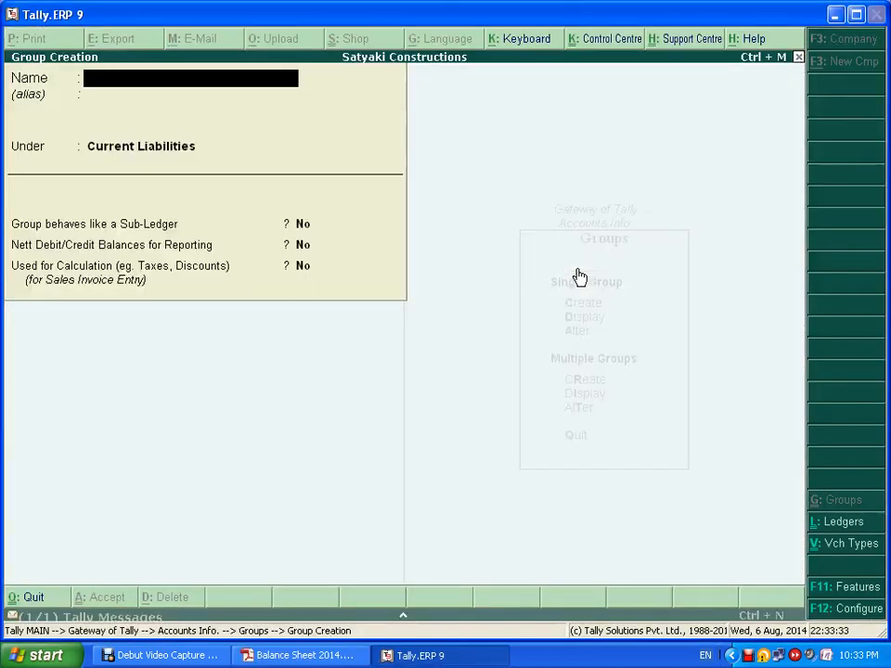
pyautogui.write('Sundr')
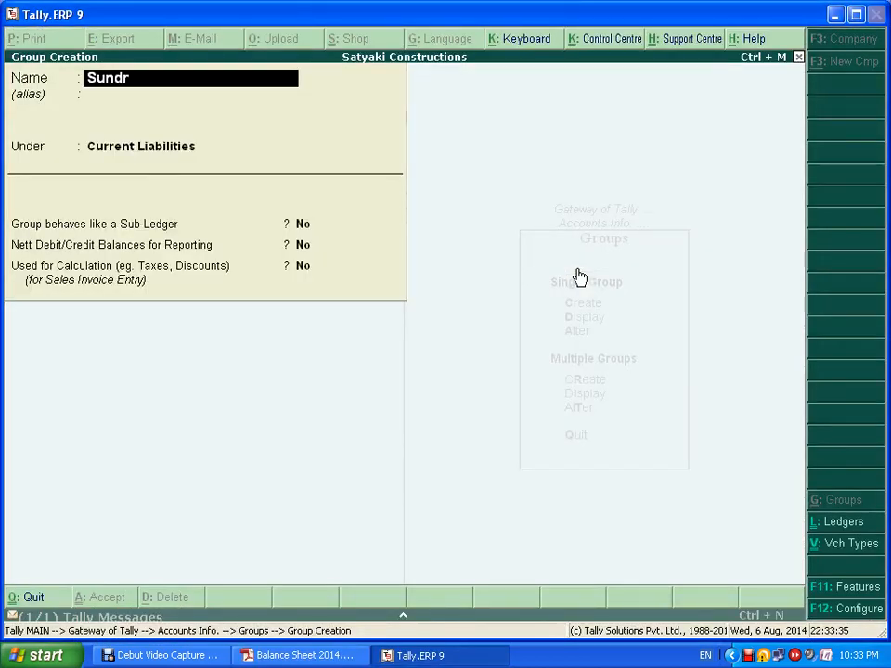
pyautogui.write('y creditors')
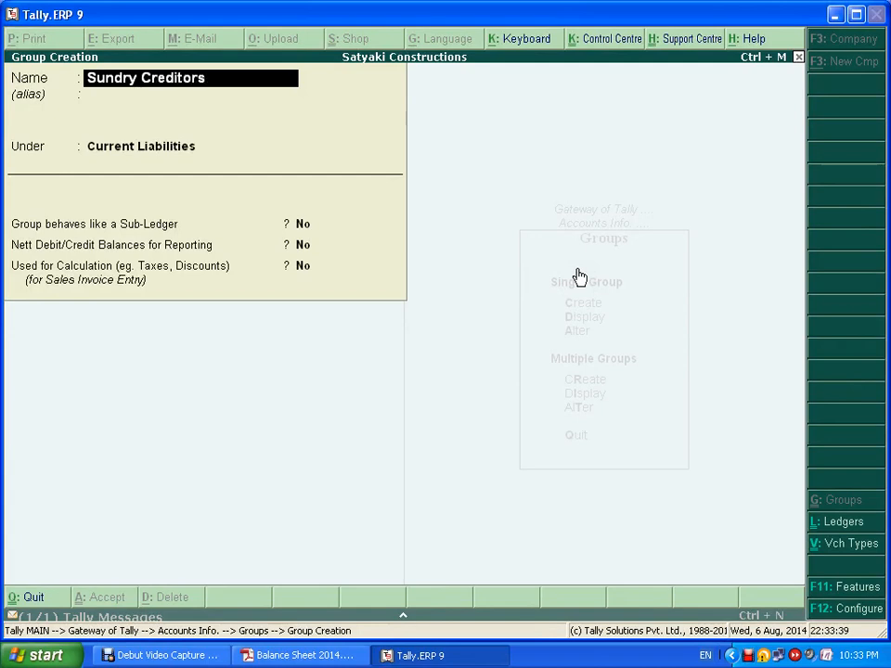
pyautogui.press('Return')
# - Abandon the group form, decline quitting Tally, and reach Accounts Info > Ledgers > Create
pyautogui.press('Escape')
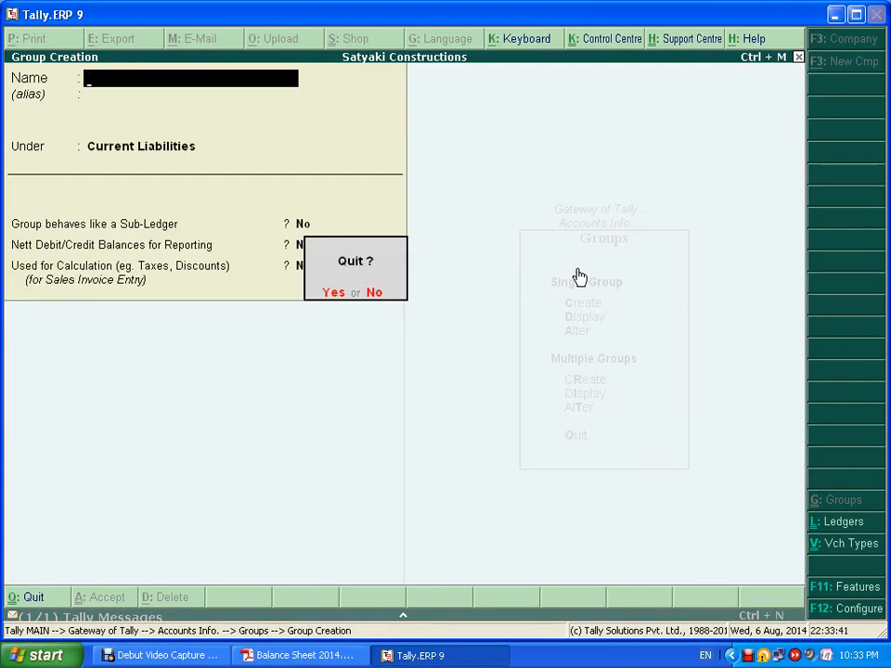
pyautogui.press('Return')
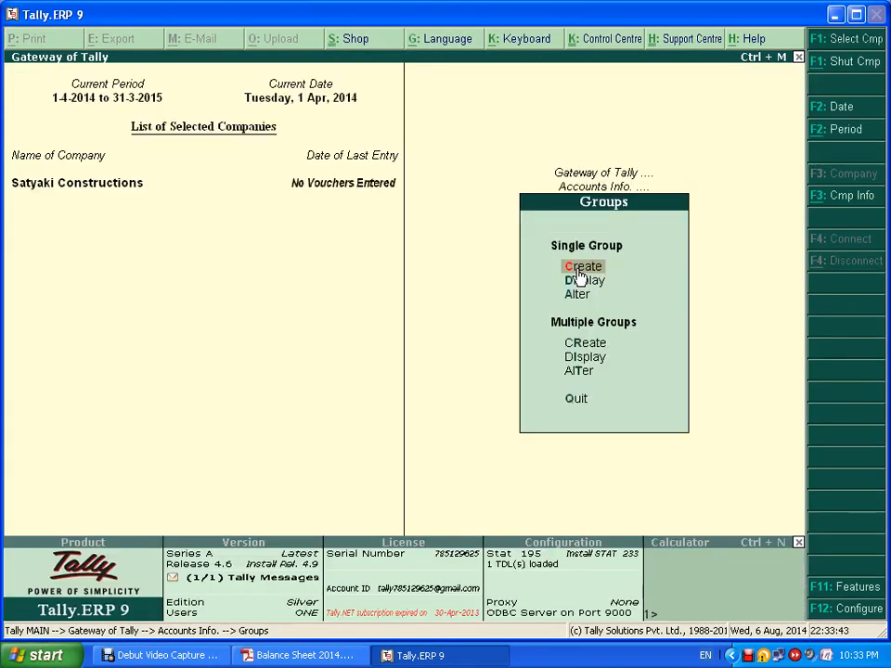
pyautogui.press('Escape')
pyautogui.press('Escape')
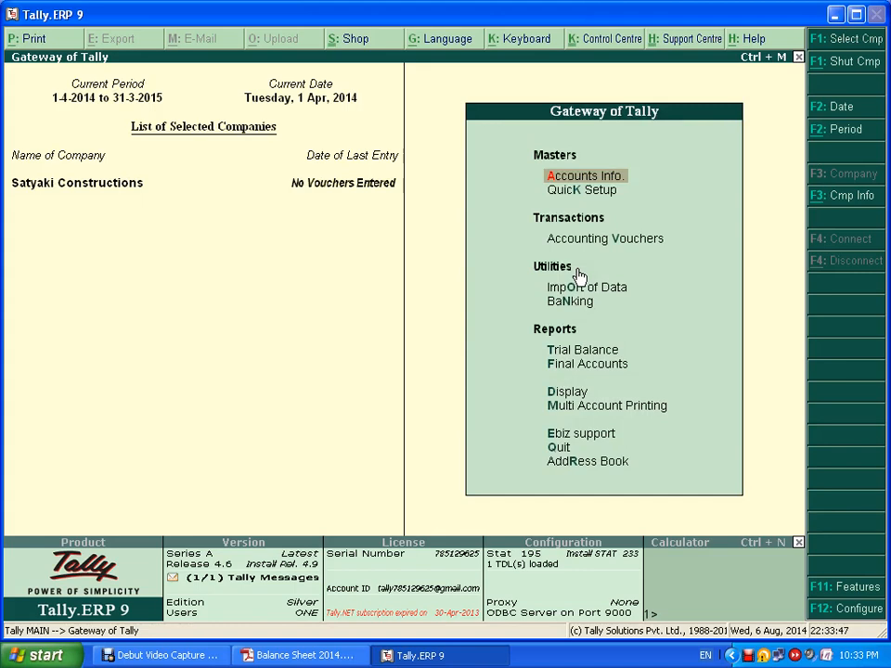
pyautogui.press('Escape')
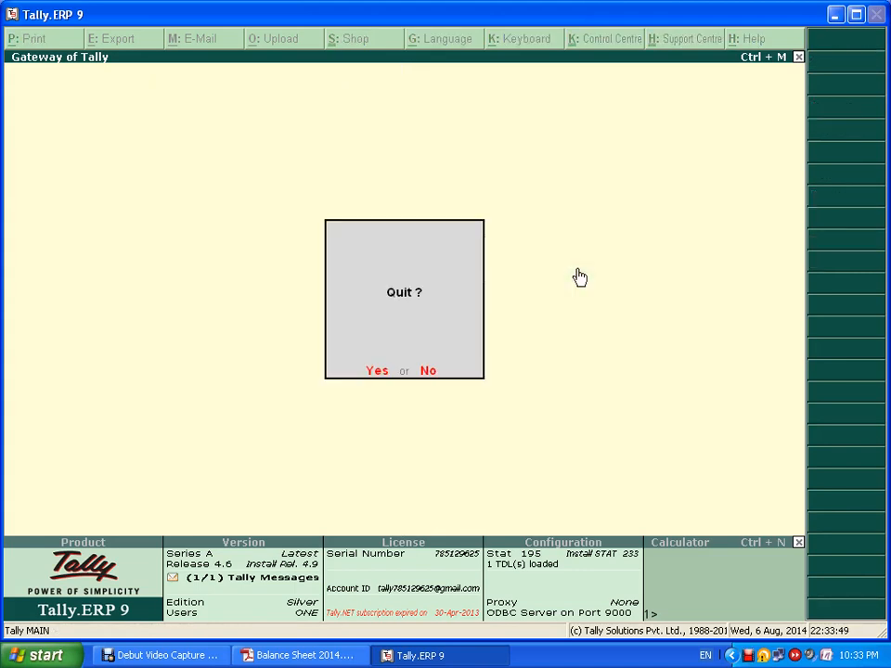
pyautogui.press('n')
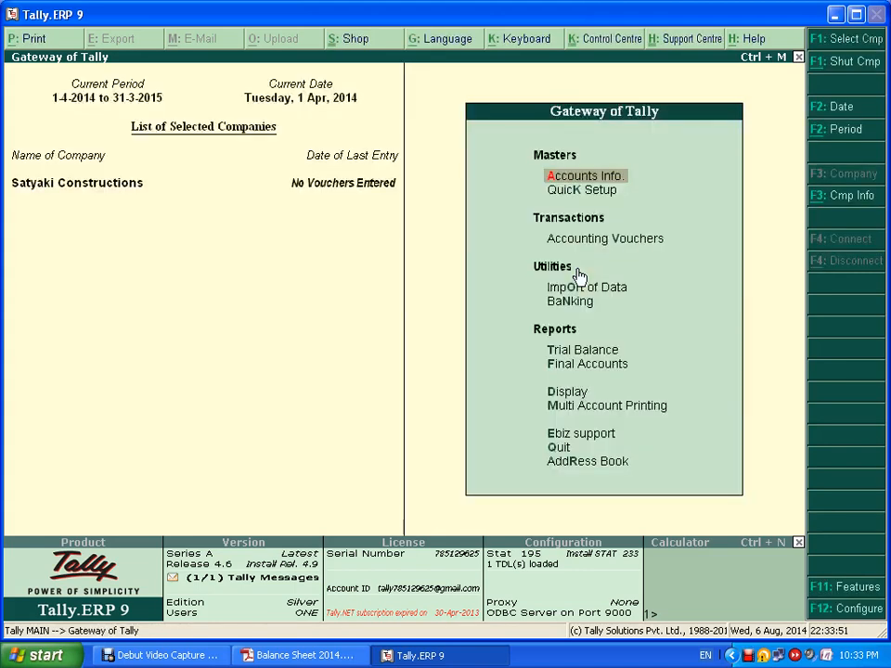
pyautogui.press('Return')
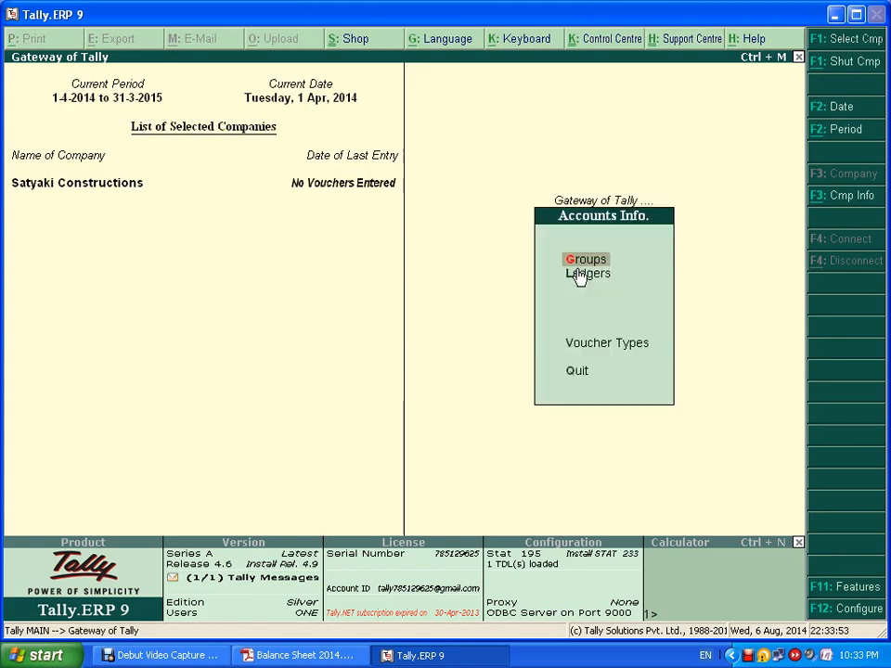
pyautogui.click(579, 275)
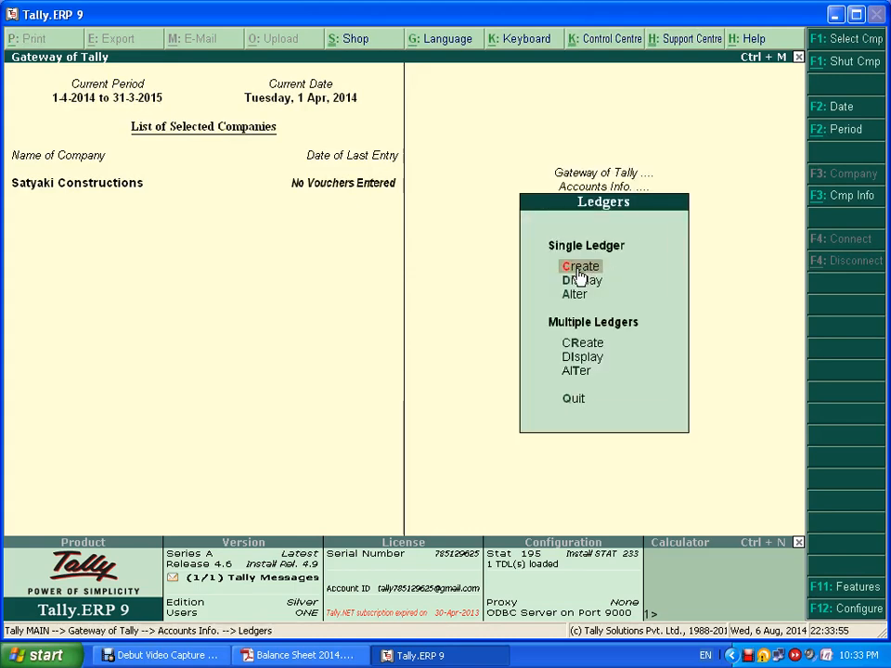
pyautogui.click(578, 270)
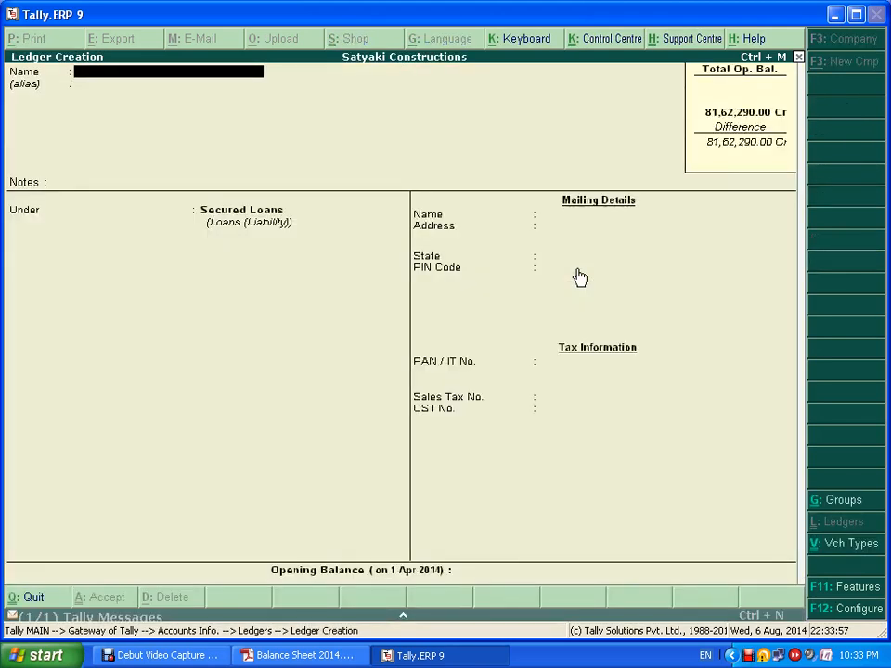
# - Create PF Payable under Charges Payable with a 35,000 Cr opening balance
pyautogui.hotkey('alt', 'Tab')
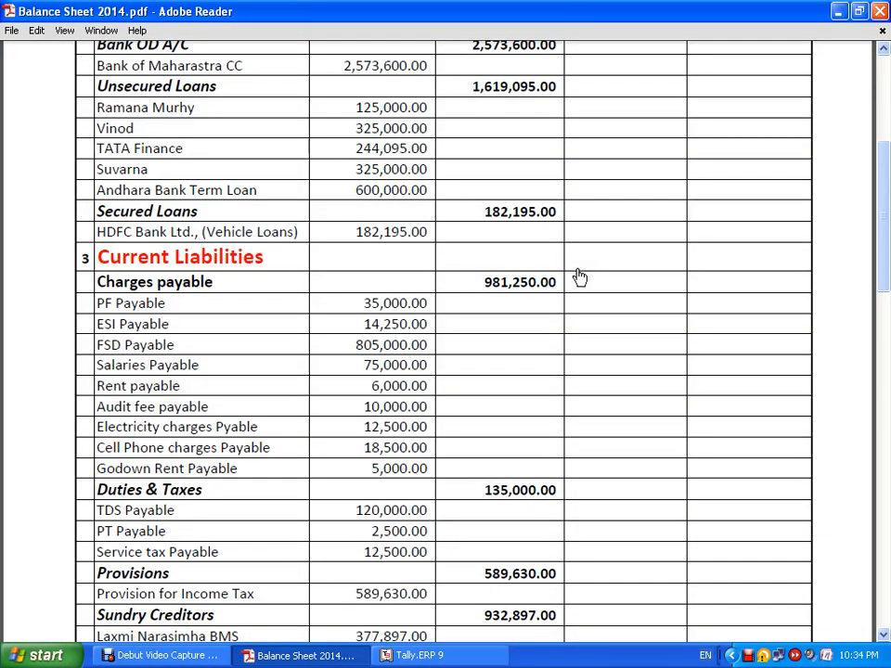
pyautogui.hotkey('alt', 'Tab')
pyautogui.write('P')
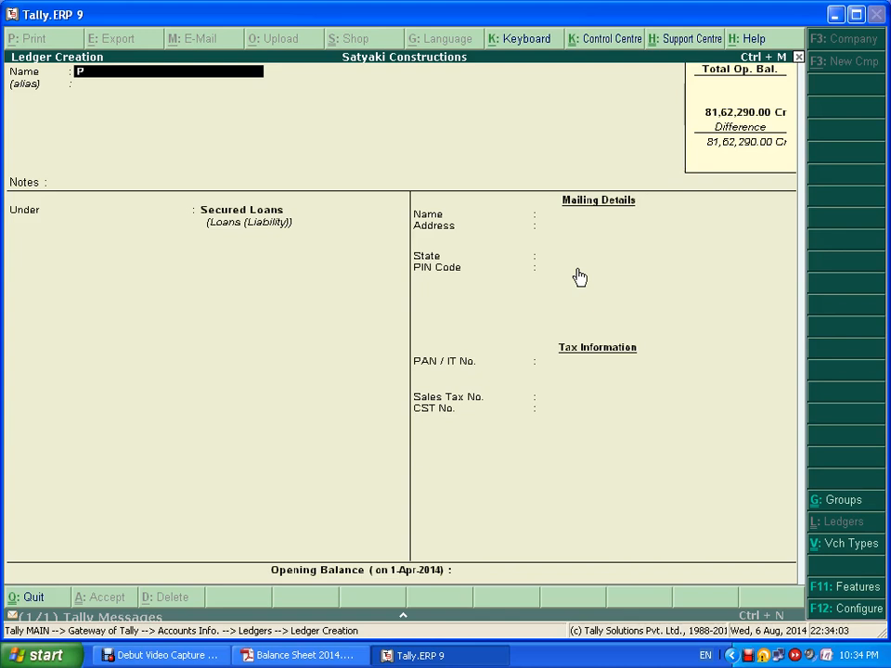
pyautogui.write('F Payable')
pyautogui.press('Return')
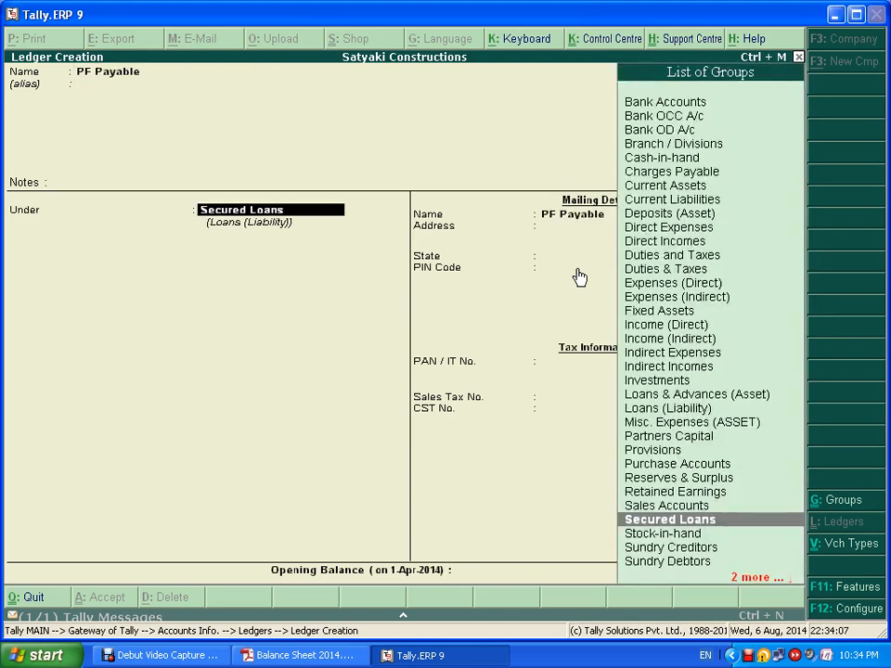
pyautogui.write('Char')
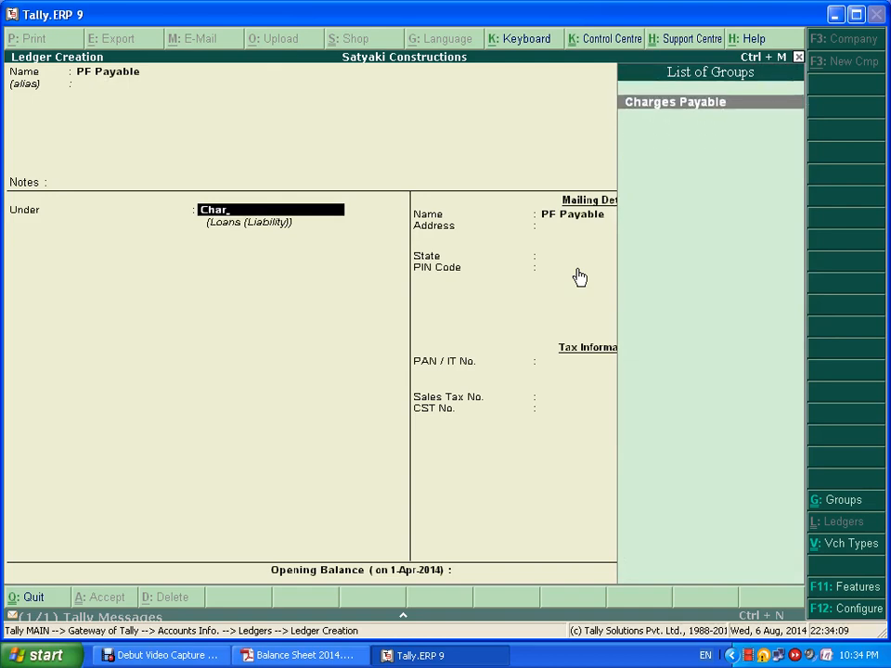
pyautogui.press('Return')
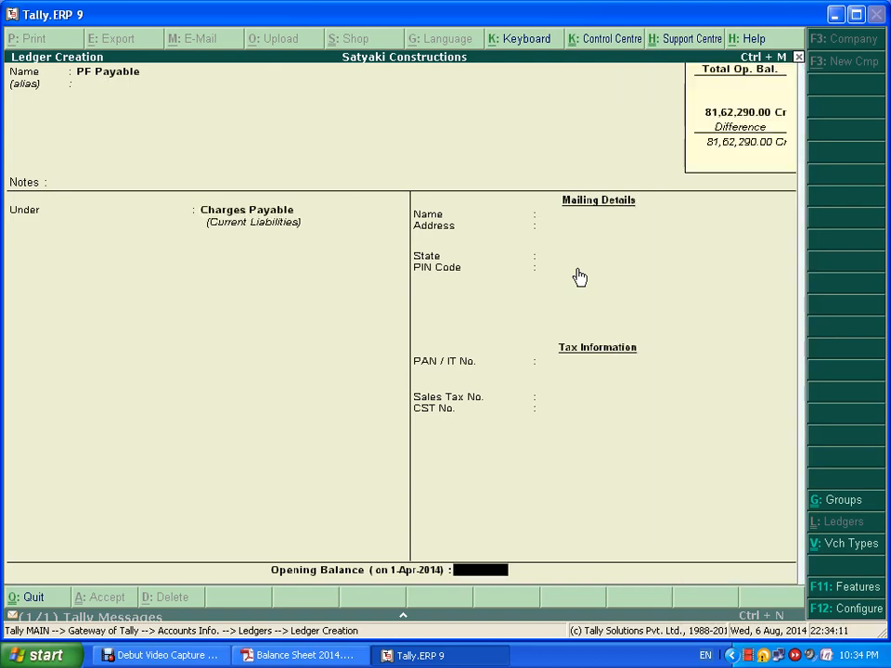
pyautogui.hotkey('alt', 'Tab')
pyautogui.hotkey('alt', 'Tab')
pyautogui.write('35000')
pyautogui.press('Return')
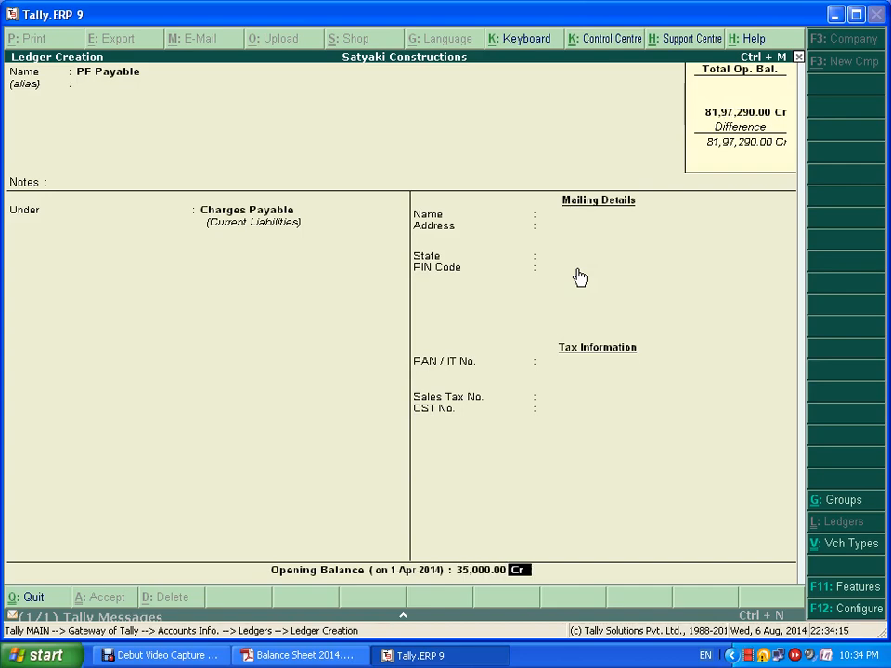
pyautogui.hotkey('ctrl', 'a')
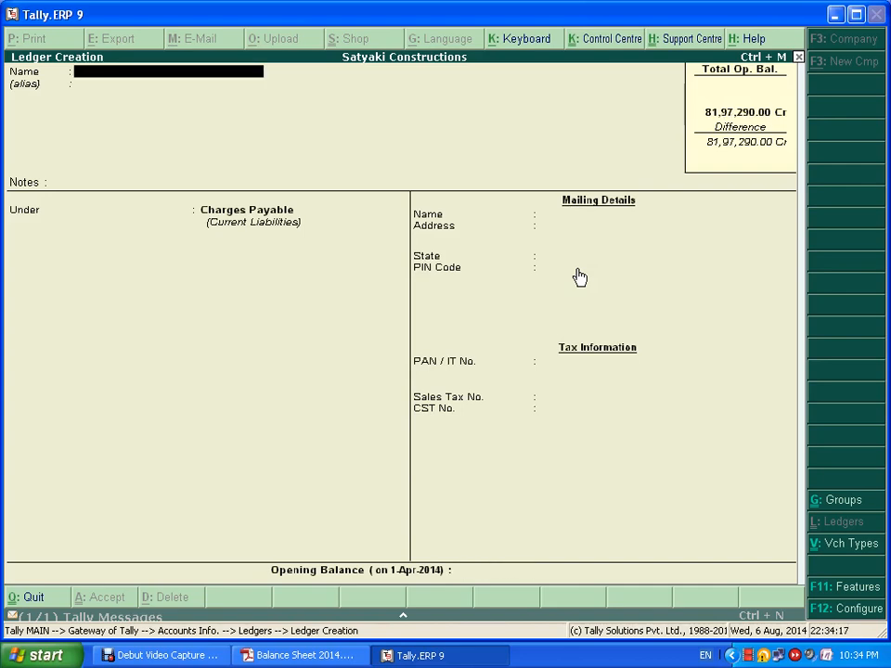
# - Create ESI Payable under Charges Payable with a 14,250 Cr opening balance
pyautogui.hotkey('alt', 'Tab')
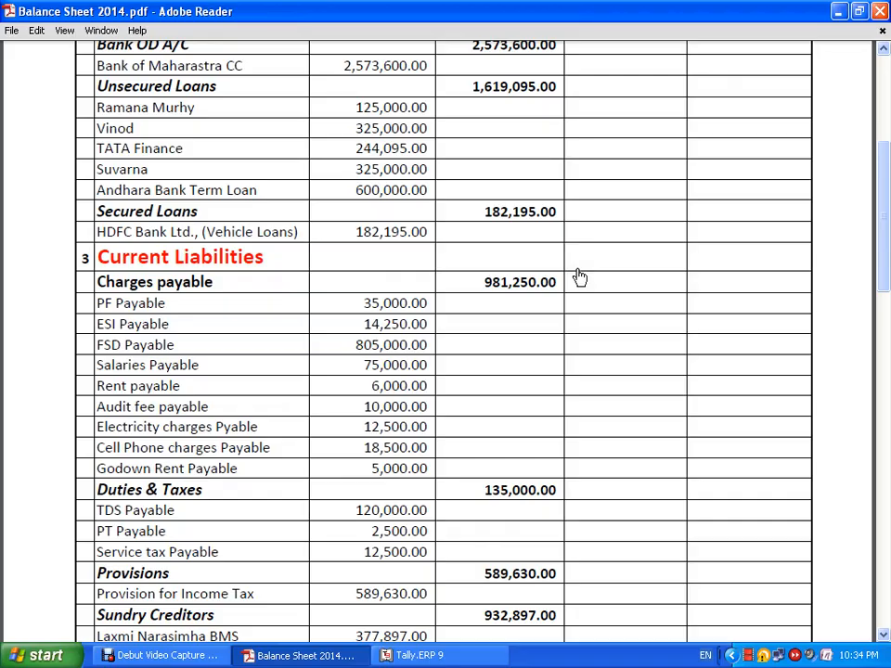
pyautogui.hotkey('alt', 'Tab')
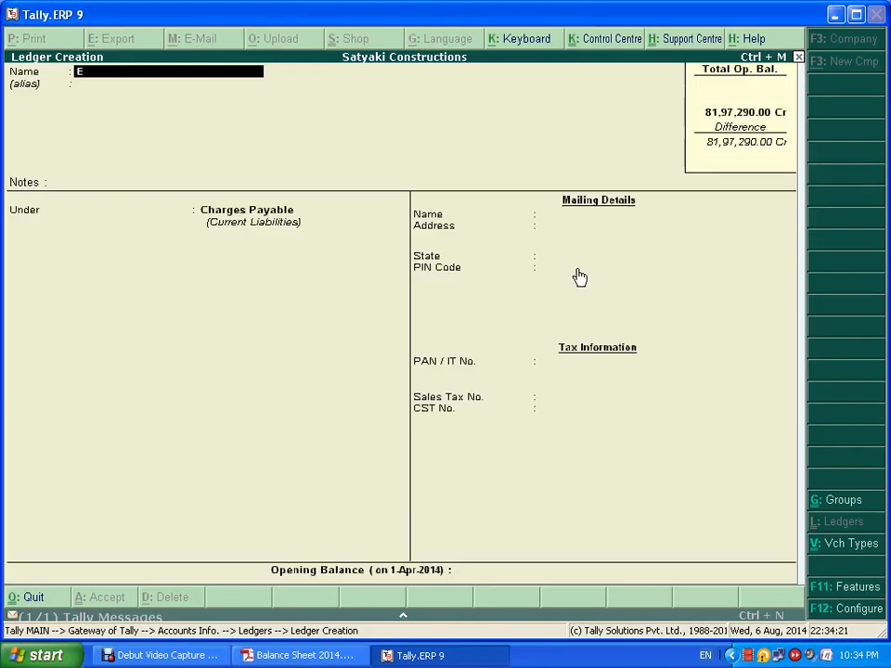
pyautogui.write('SI Payable')
pyautogui.press('Return')
pyautogui.press('Return')
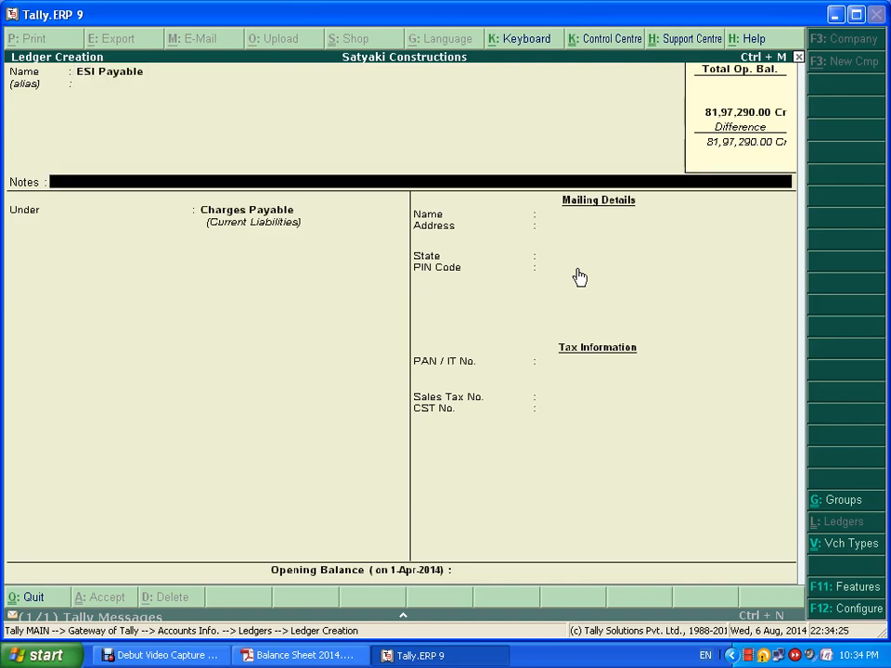
pyautogui.press('Return')
pyautogui.press('Return')
pyautogui.hotkey('alt', 'Tab')
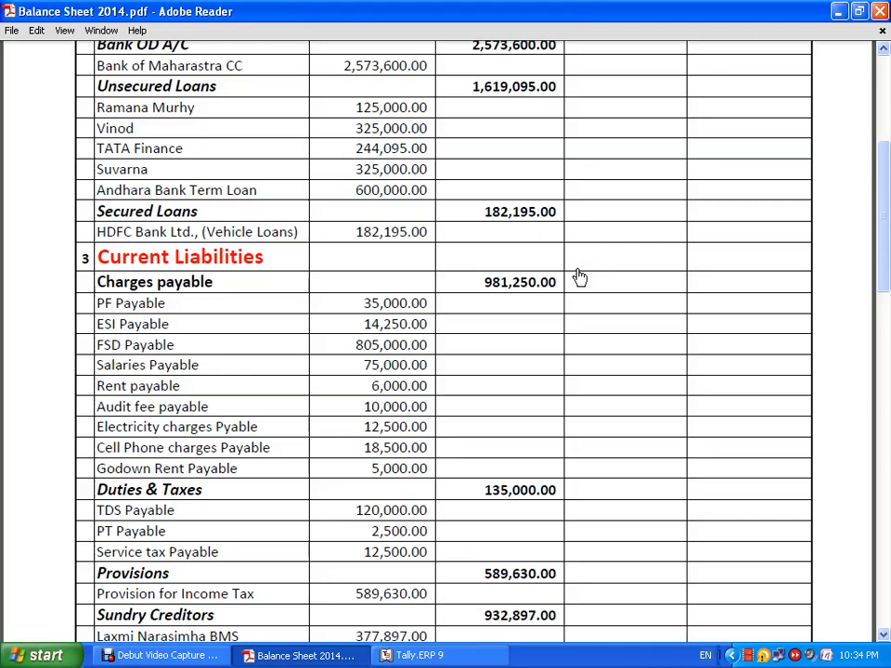
pyautogui.hotkey('alt', 'Tab')
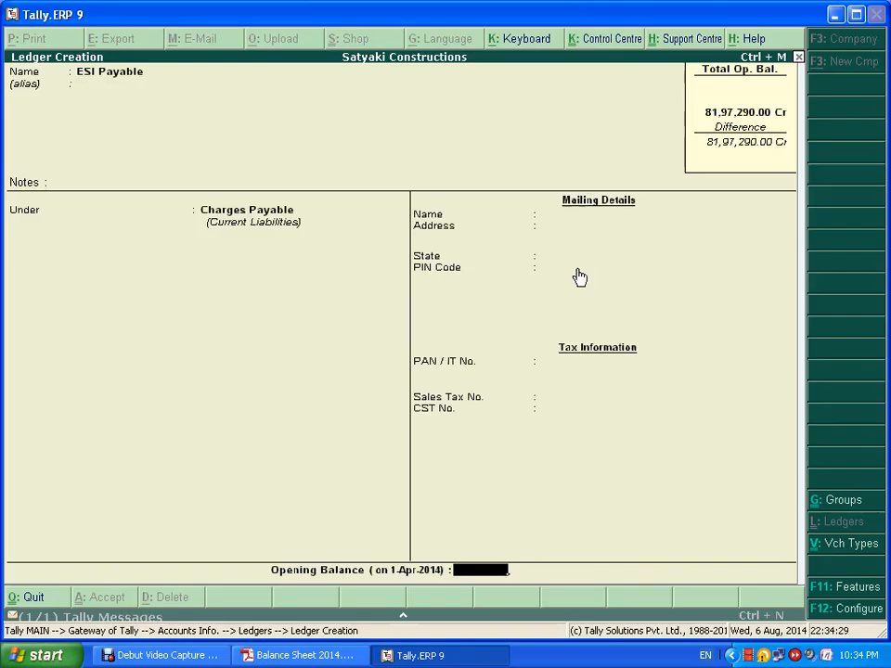
pyautogui.write('14250')
pyautogui.press('Return')
pyautogui.hotkey('ctrl', 'a')
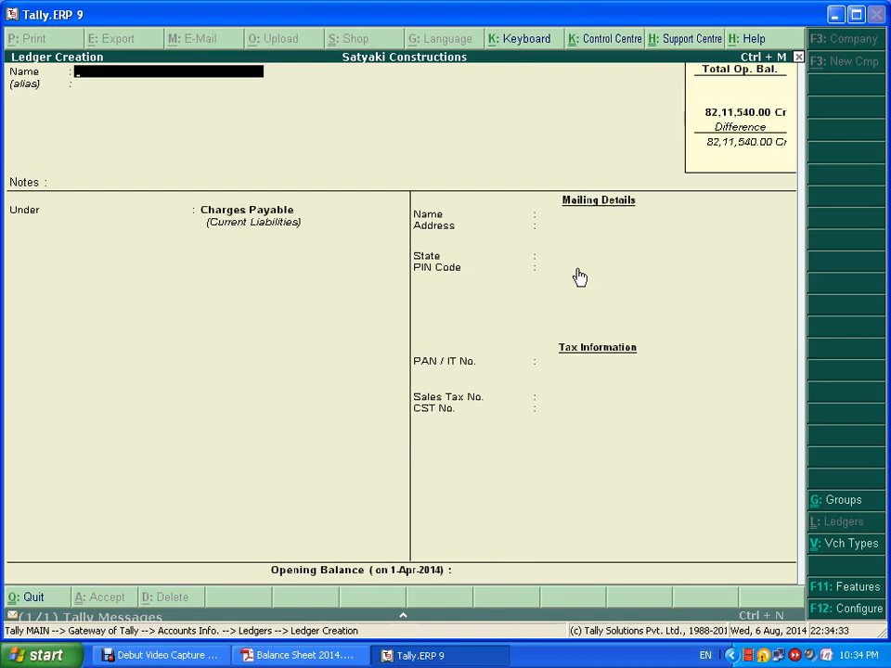
# - Create the FSD Payable ledger under Charges Payable, then exit Ledger Creation
pyautogui.hotkey('alt', 'Tab')
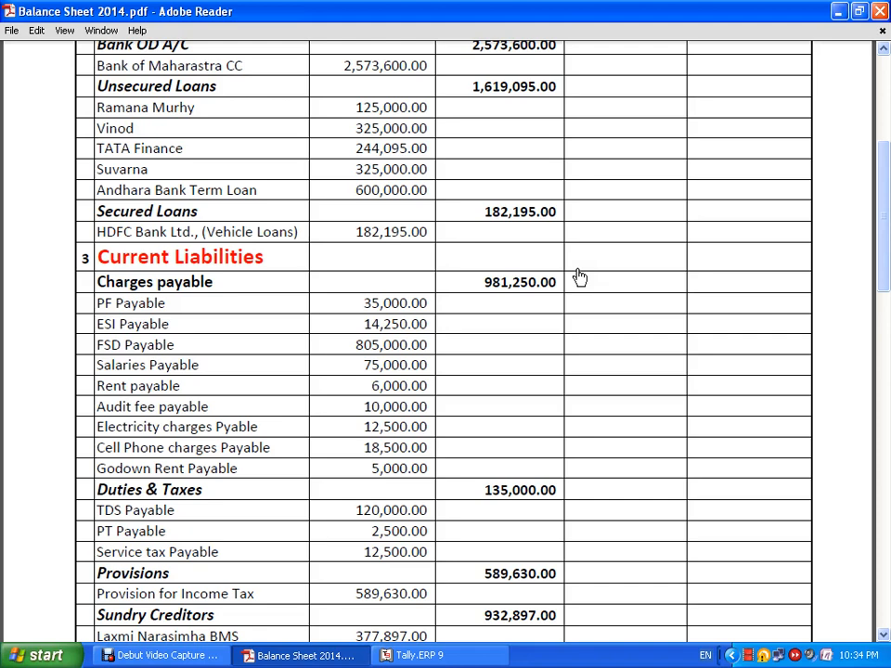
pyautogui.hotkey('alt', 'Tab')
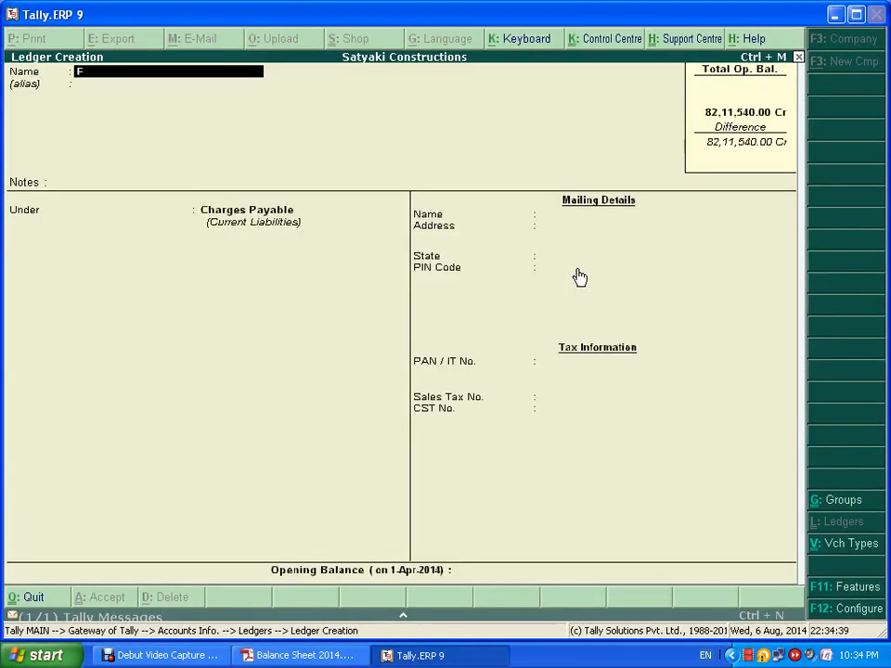
pyautogui.write('SD Payable')
pyautogui.press('Return')
pyautogui.press('Return')
pyautogui.hotkey('ctrl', 'a')
pyautogui.press('Escape')
pyautogui.press('Return')
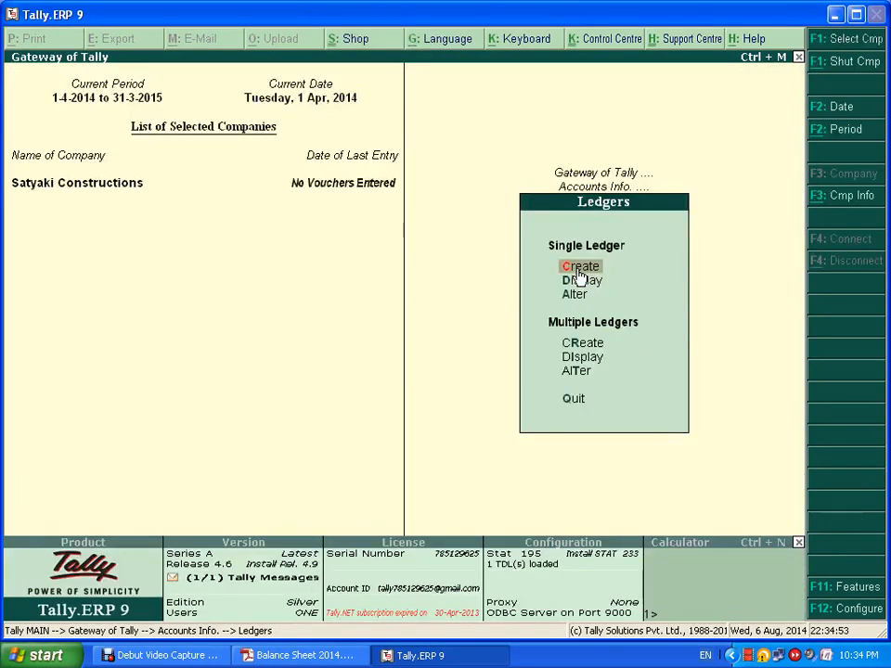
# - Alter the FSD Payable ledger to carry an 8,05,000 Cr opening balance and save it
pyautogui.press('Down')
pyautogui.press('Down')
pyautogui.press('Return')
pyautogui.write('Fsd')
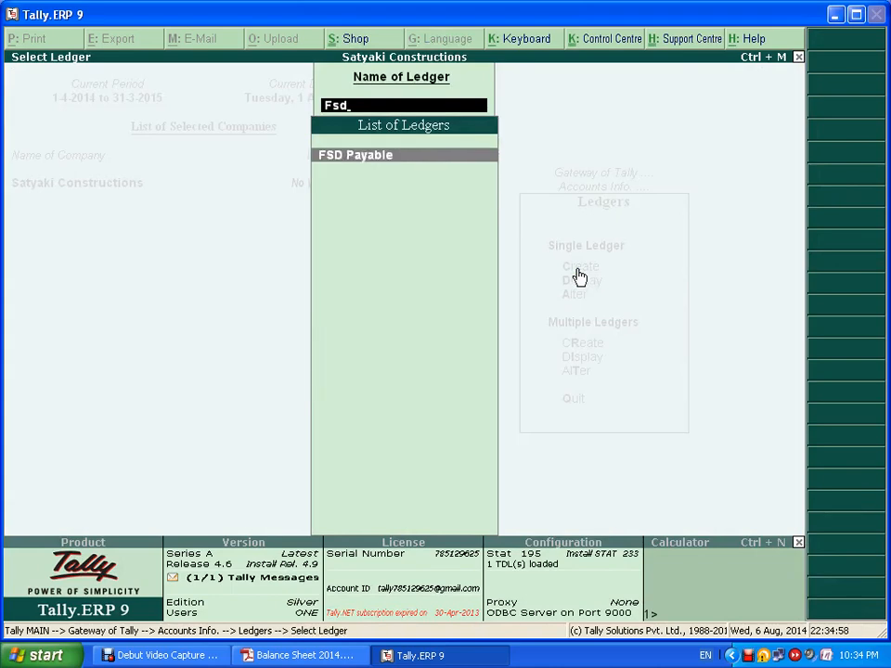
pyautogui.press('Return')
pyautogui.press('Return')
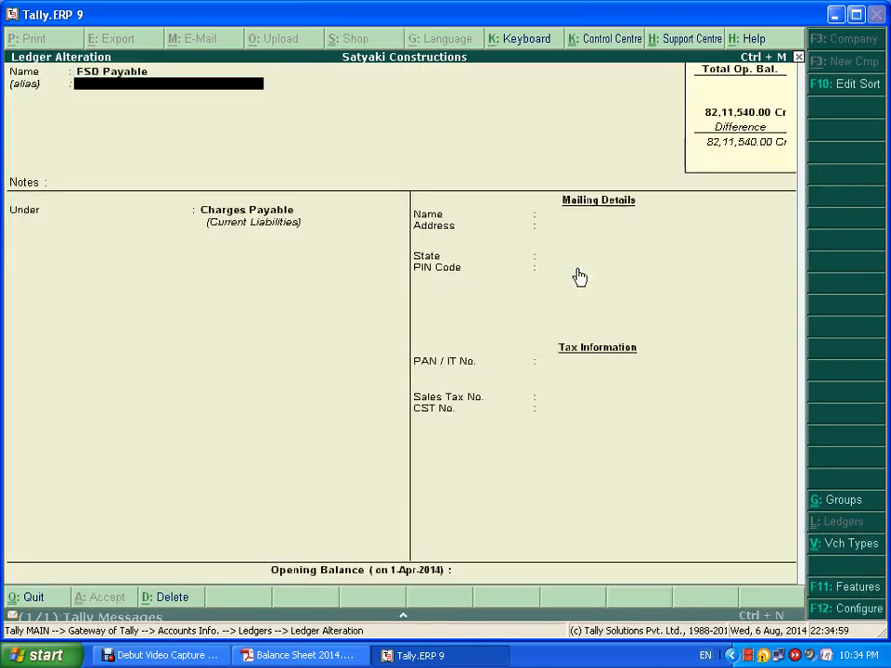
pyautogui.press('Return')
pyautogui.press('Return')
pyautogui.hotkey('alt', 'Tab')
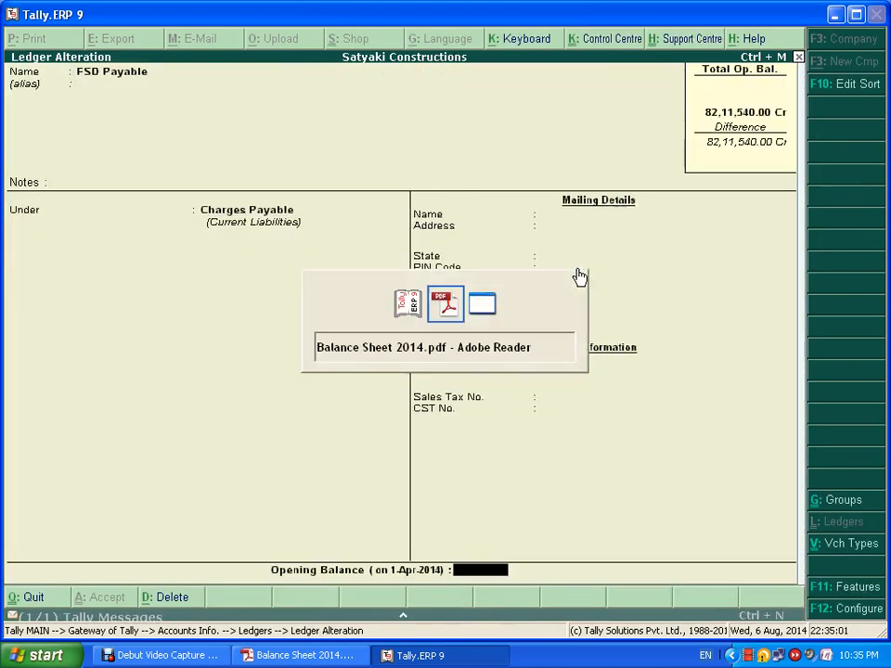
pyautogui.hotkey('alt', 'Tab')
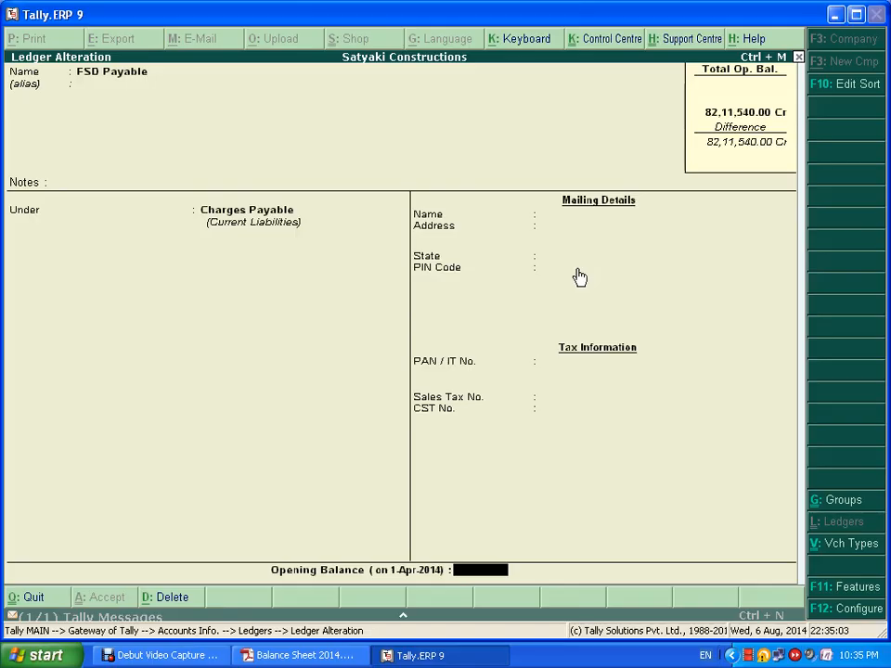
pyautogui.write('805000')
pyautogui.press('Return')
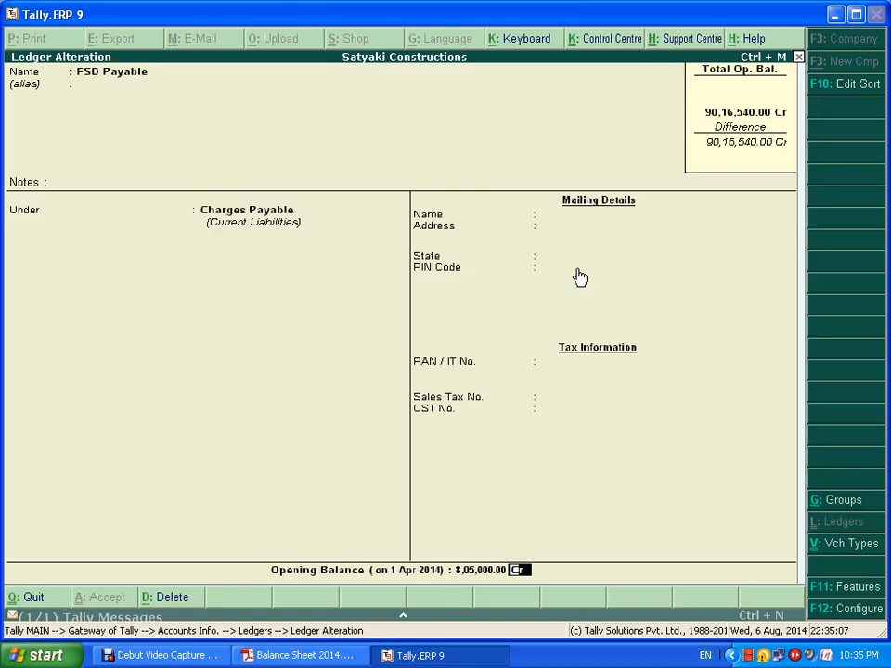
pyautogui.hotkey('ctrl', 'a')
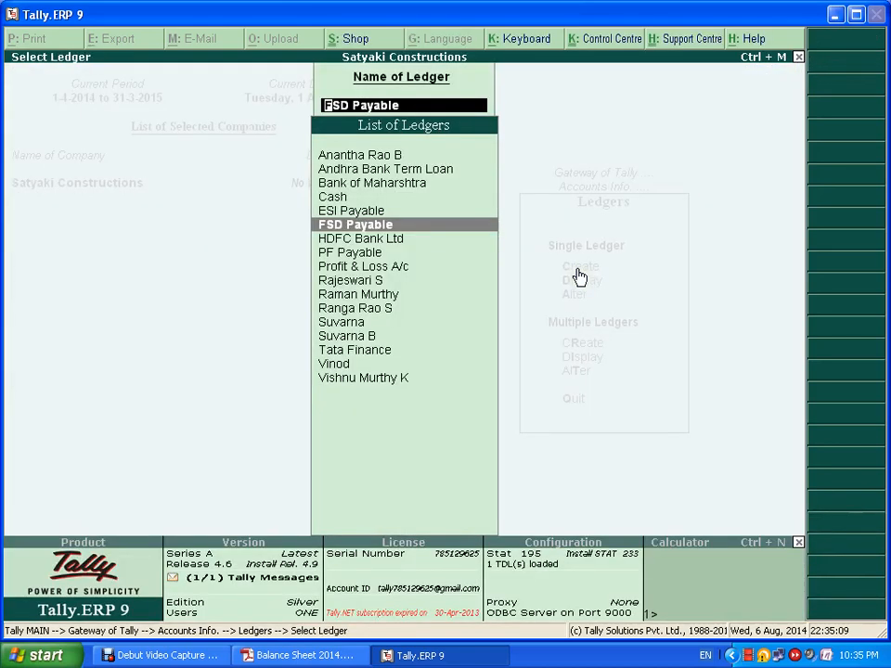
# - Start a new blank ledger after checking the balance sheet PDF
pyautogui.press('Escape')
pyautogui.press('Escape')
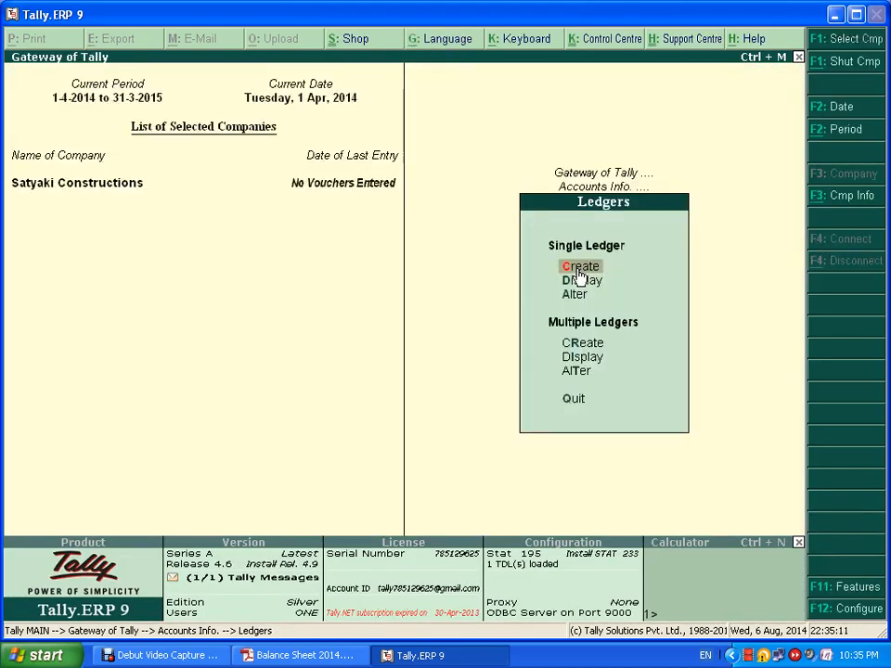
pyautogui.click(579, 270)
pyautogui.hotkey('alt', 'Tab')
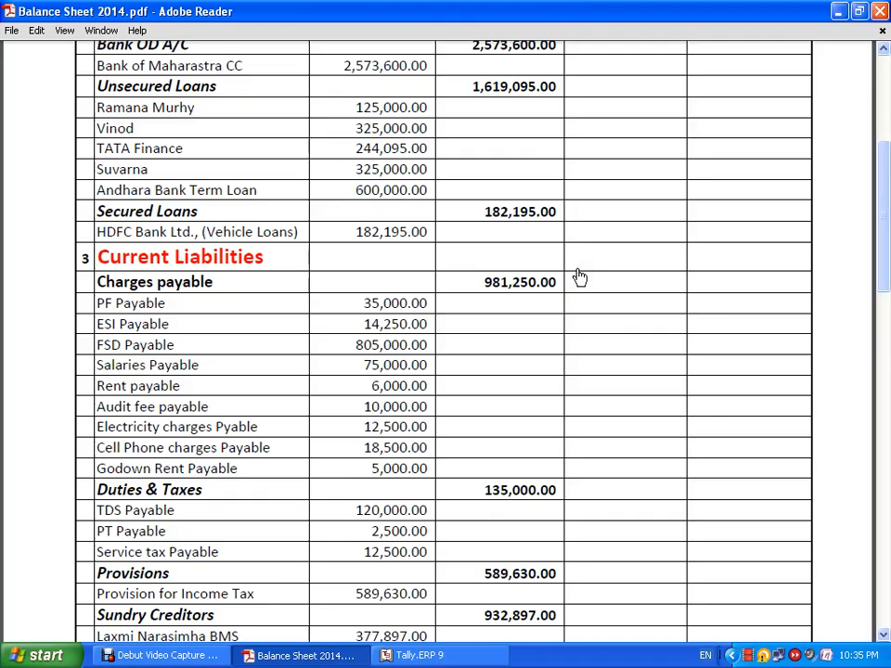
pyautogui.scroll(4, 579, 276)
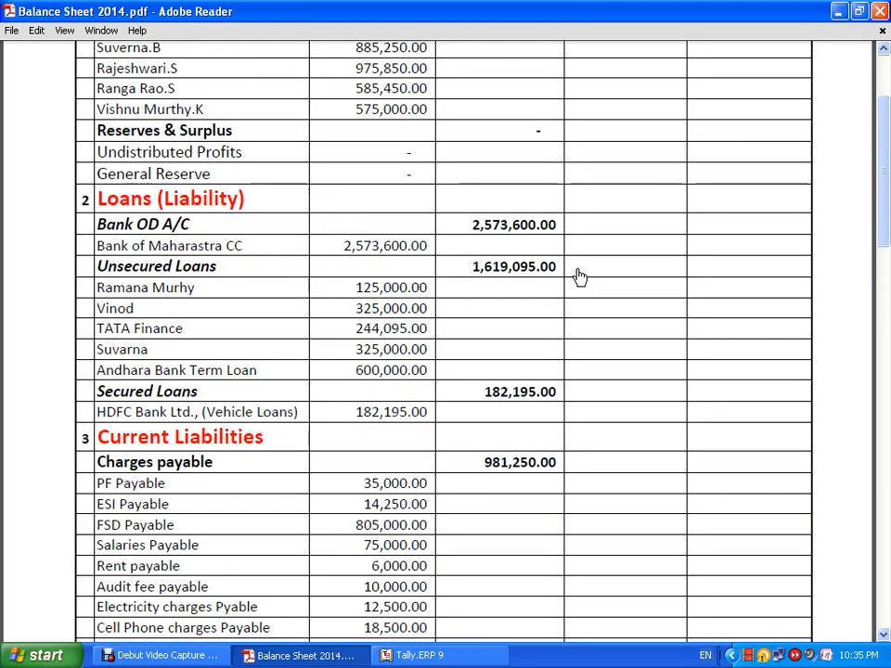
pyautogui.hotkey('alt', 'Tab')
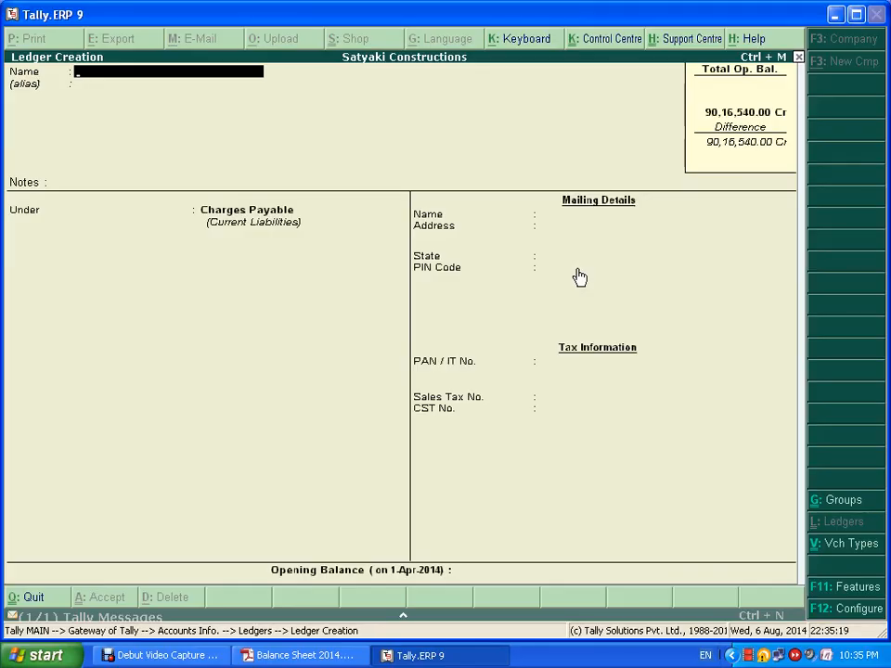
# - Create Salaries Payable under Charges Payable with a 75,000 Cr opening balance
pyautogui.write('laries Payable')
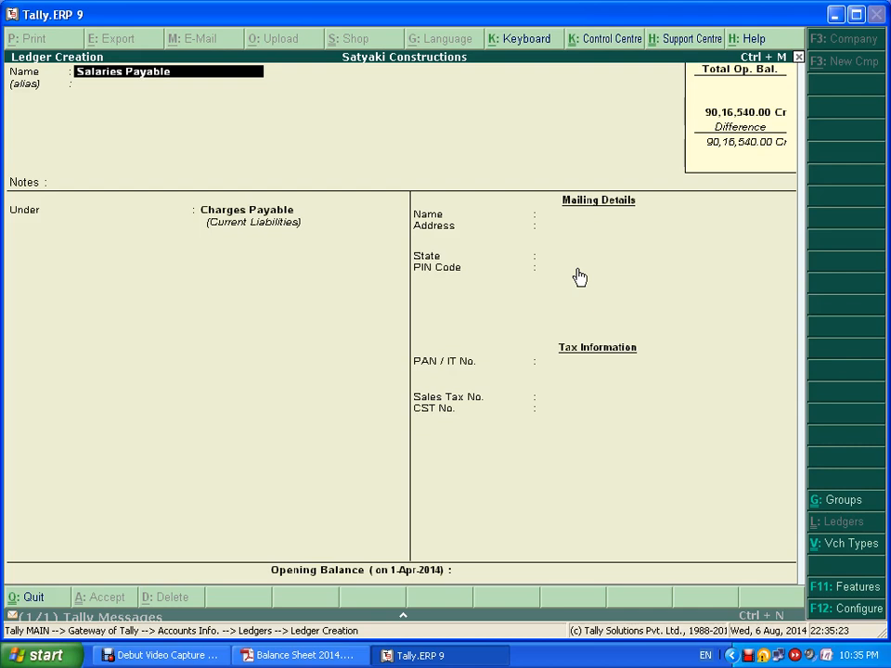
pyautogui.press('Return')
pyautogui.press('Return')
pyautogui.press('Return')
pyautogui.write('75')
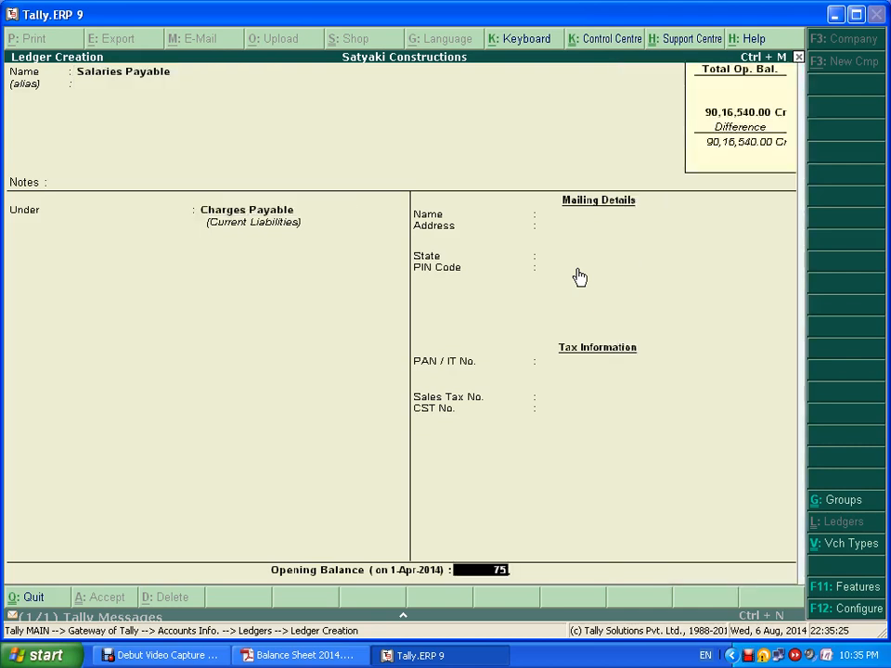
pyautogui.write(',000')
pyautogui.press('Return')
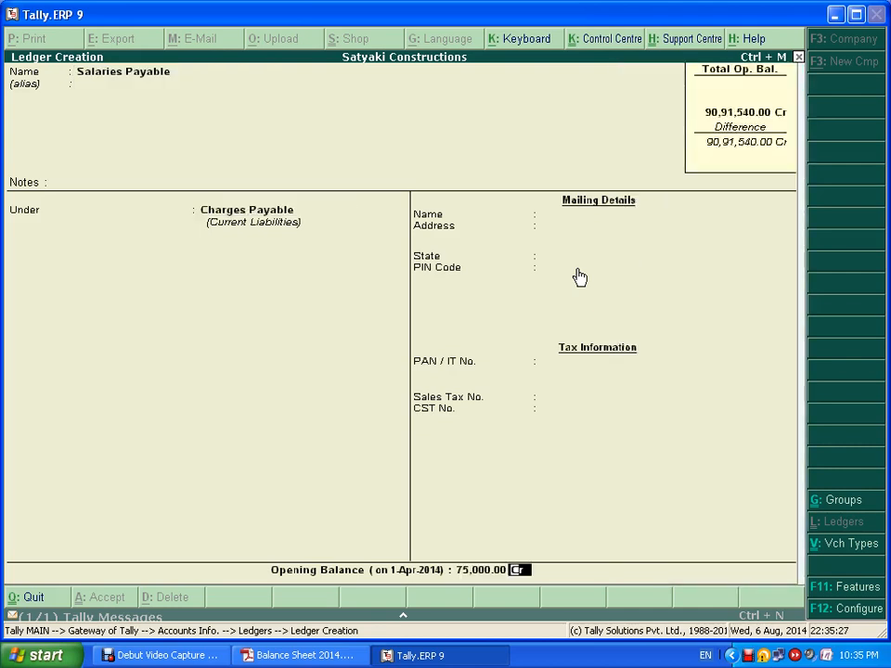
pyautogui.press('Return')
pyautogui.press('Return')
# - Create Rent Payable with a 6,000 Cr opening balance
pyautogui.hotkey('alt', 'Tab')
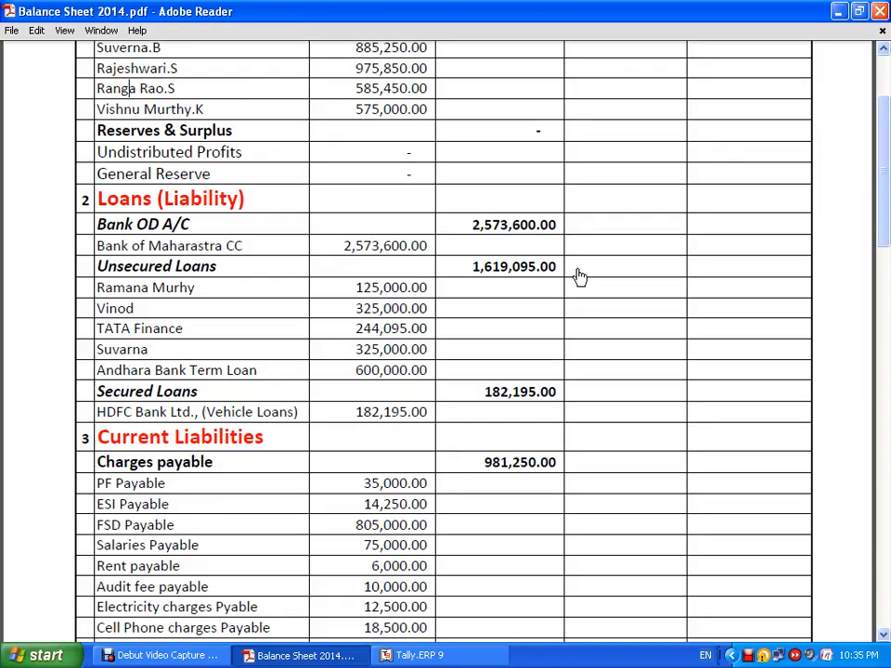
pyautogui.hotkey('alt', 'Tab')
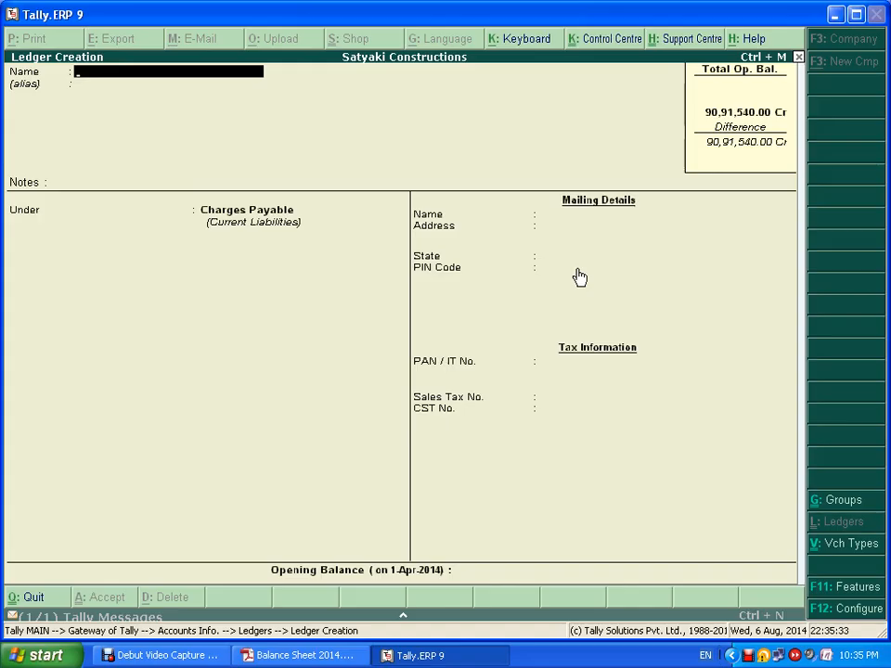
pyautogui.write('Rent Payabl')
pyautogui.press('Return')
pyautogui.press('Return')
pyautogui.press('Return')
pyautogui.press('Return')
pyautogui.press('Return')
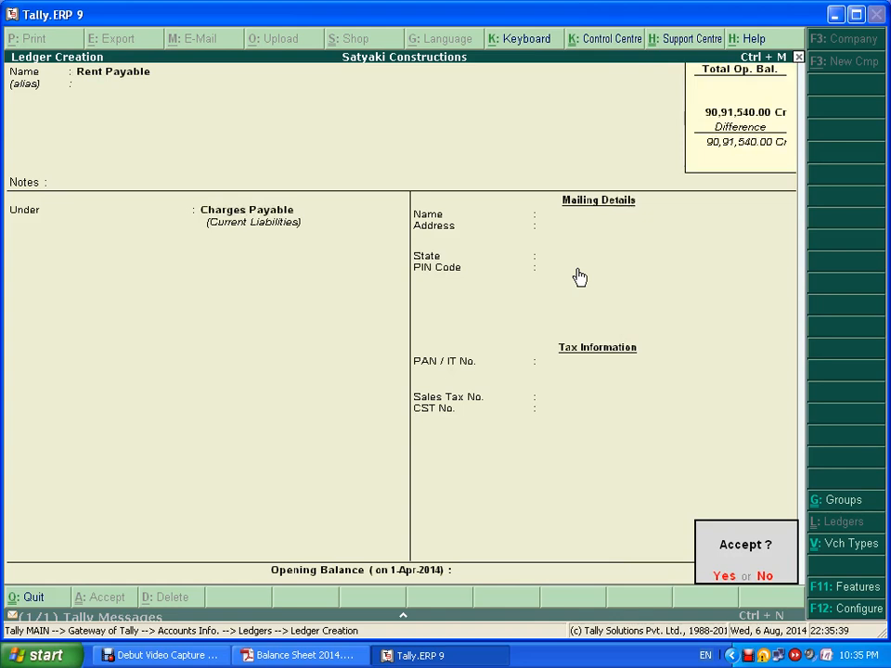
pyautogui.write('n')
pyautogui.write('60')
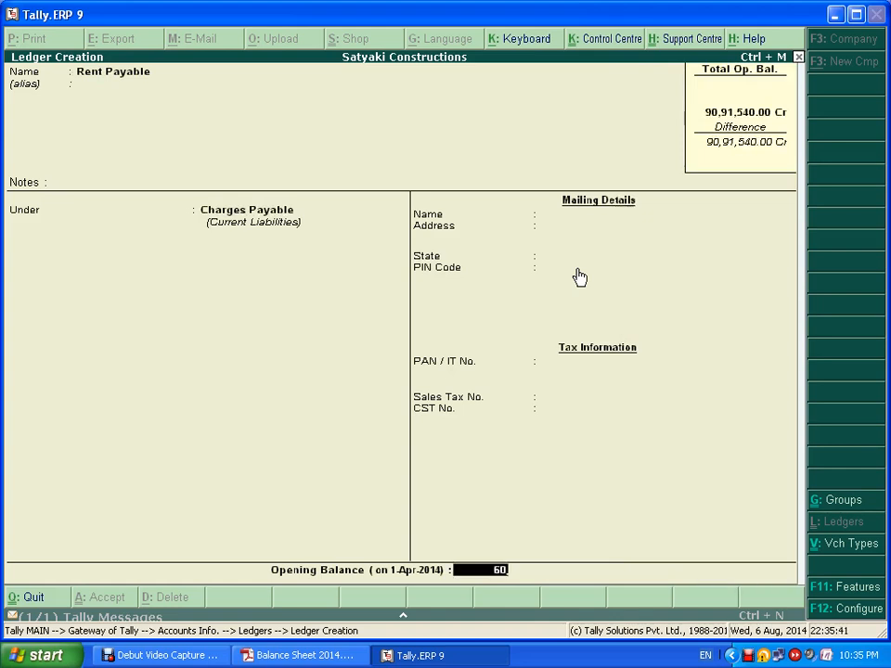
pyautogui.write('00')
pyautogui.press('Return')
pyautogui.press('Return')
pyautogui.press('Return')
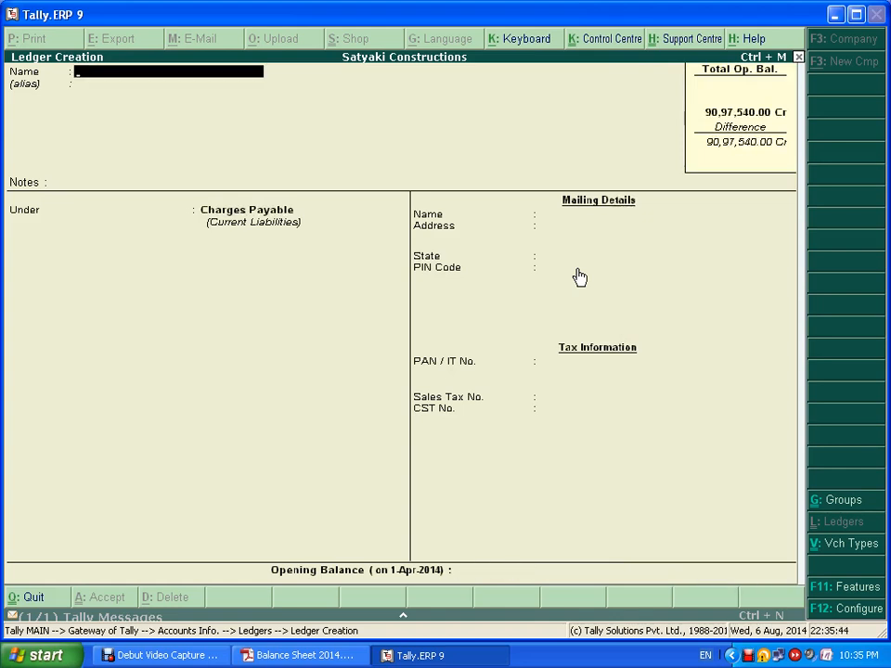
# - Create Audit Fee Payable under Charges Payable with a 10,000 Cr opening balance
pyautogui.hotkey('alt', 'Tab')
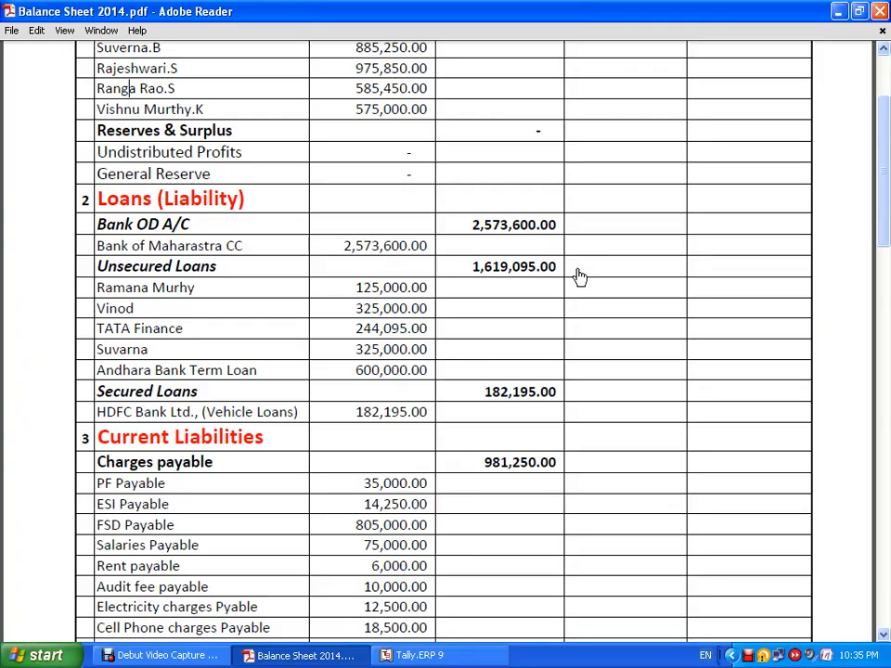
pyautogui.hotkey('alt', 'Tab')
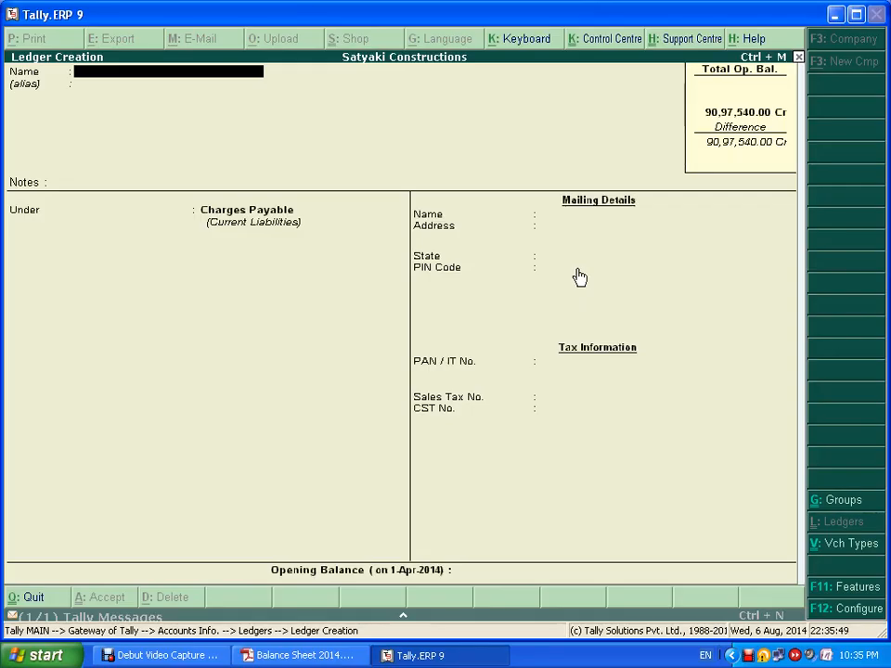
pyautogui.write('Audit fee Payabl')
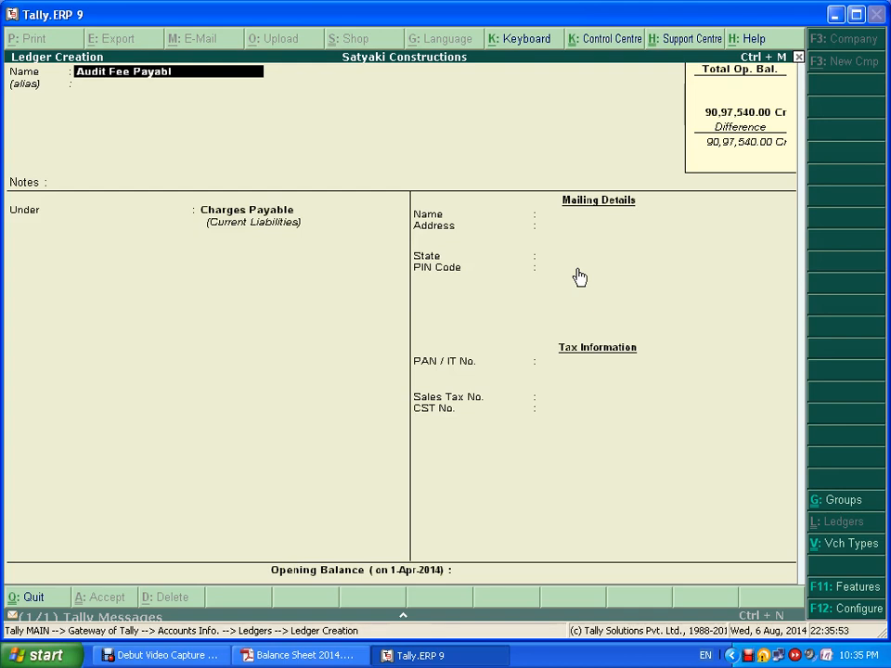
pyautogui.write('e')
pyautogui.press('Return')
pyautogui.press('Return')
pyautogui.press('Return')
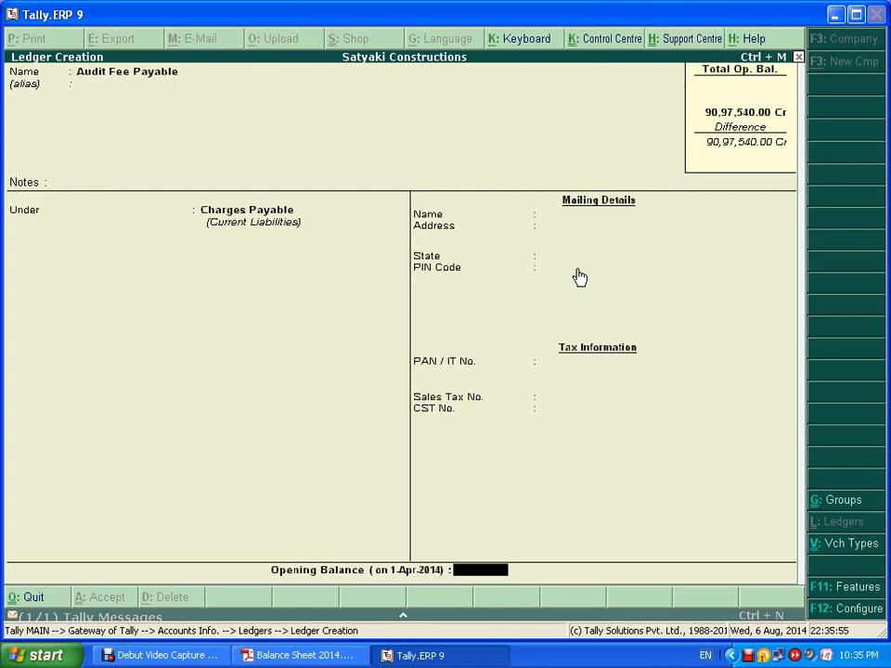
pyautogui.write('10000')
pyautogui.press('Return')
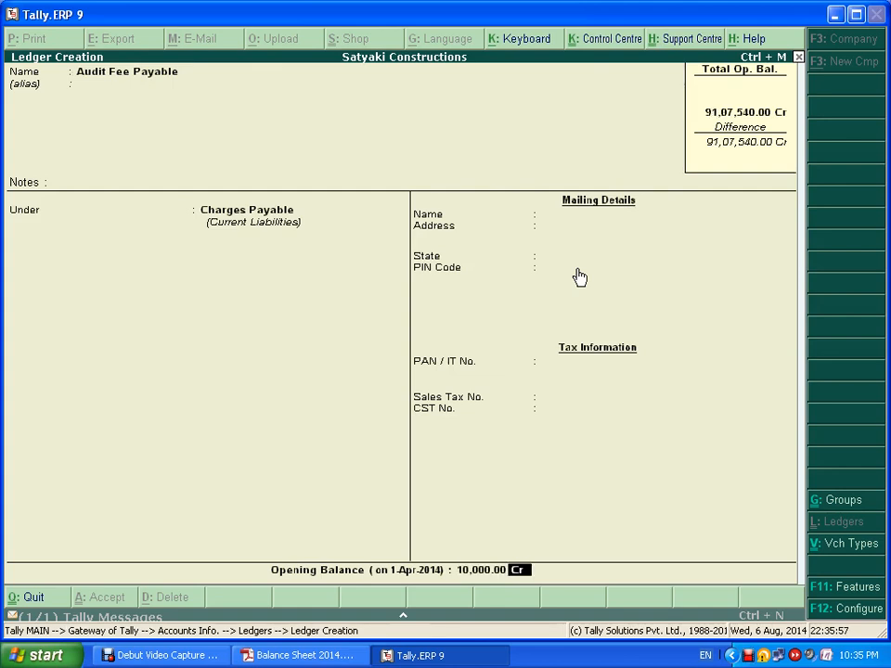
pyautogui.press('Return')
pyautogui.press('Return')
# - Create Electricity Charges Payable with a 12,500 Cr opening balance
pyautogui.hotkey('alt', 'Tab')
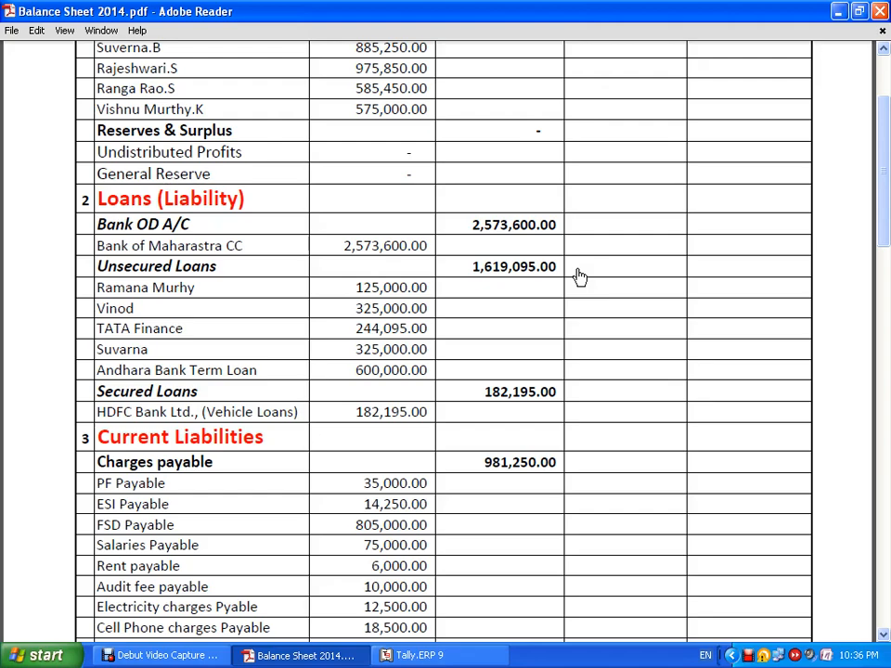
pyautogui.hotkey('alt', 'Tab')
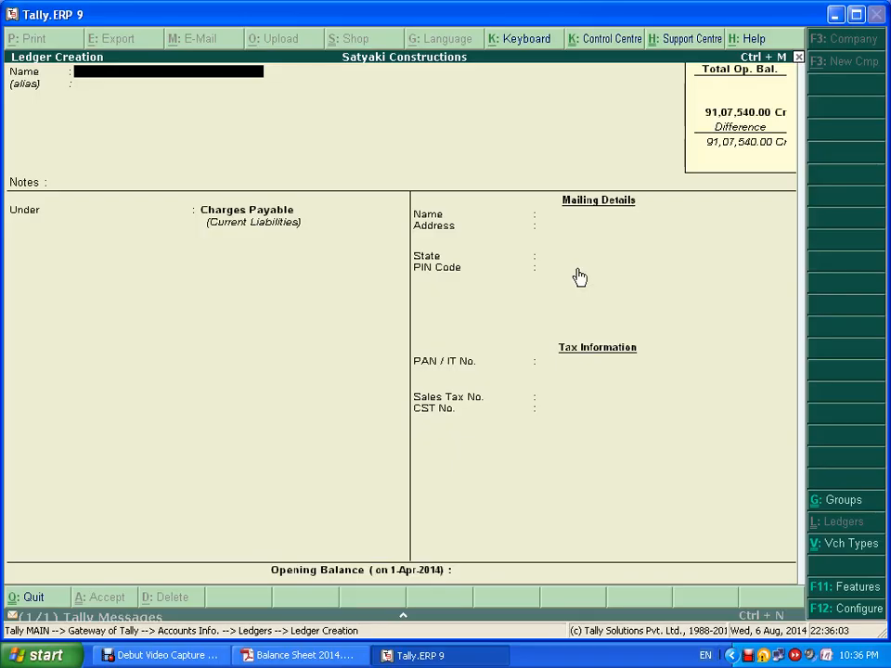
pyautogui.write('Electricity Charges Payable')
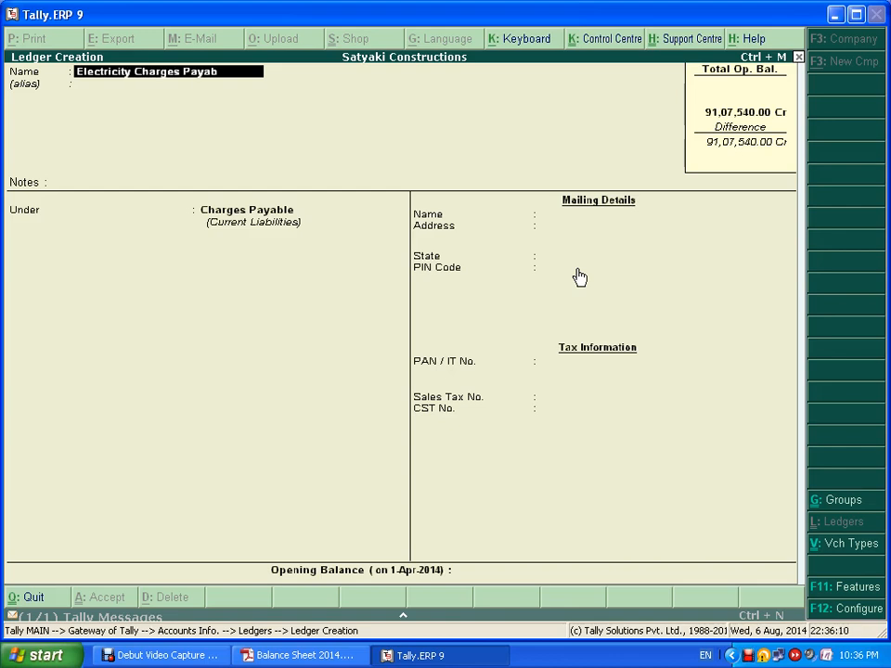
pyautogui.press('Return')
pyautogui.press('Return')
pyautogui.press('Return')
pyautogui.press('Return')
pyautogui.press('Return')
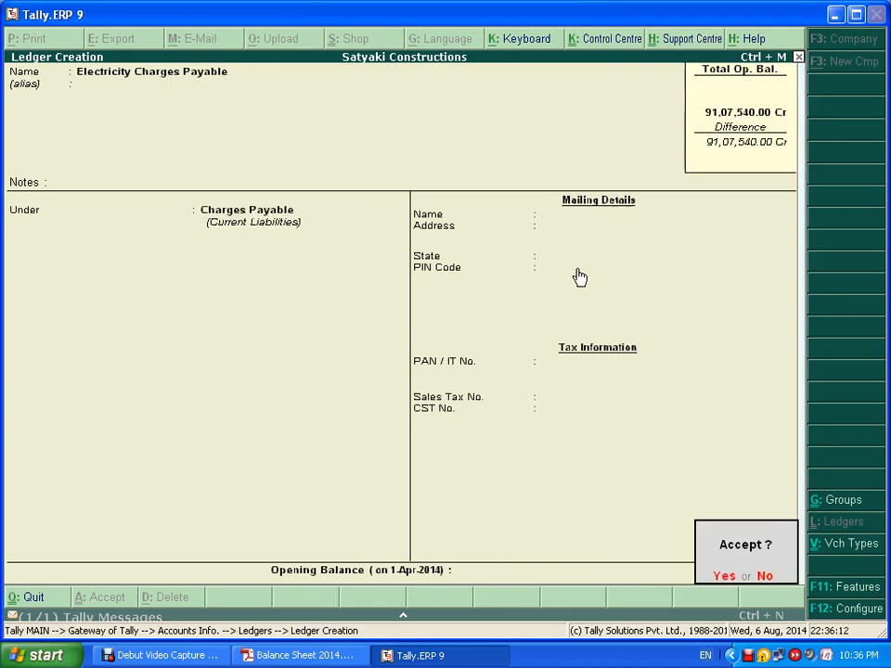
pyautogui.press('BackSpace')
pyautogui.write('12500')
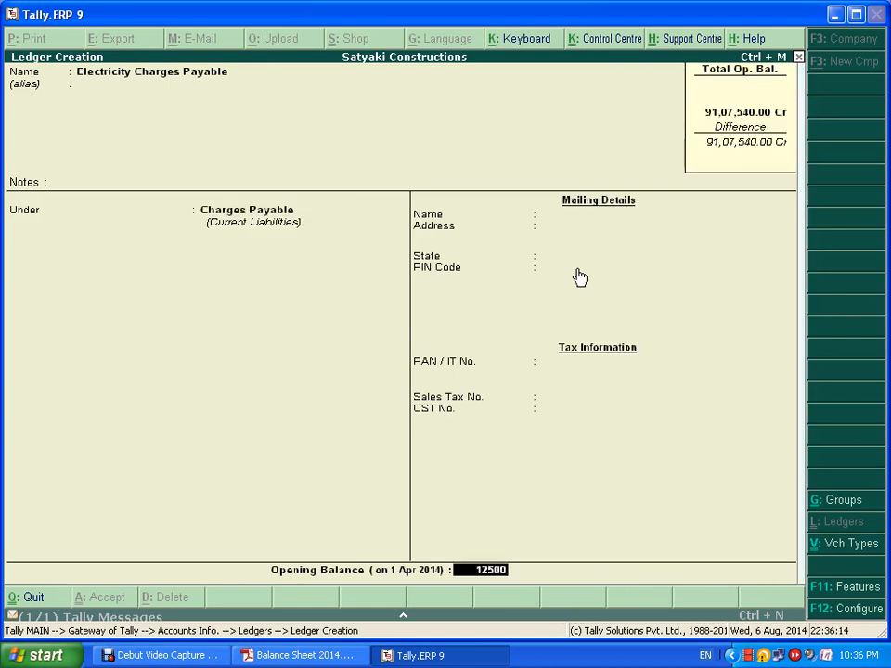
pyautogui.press('Return')
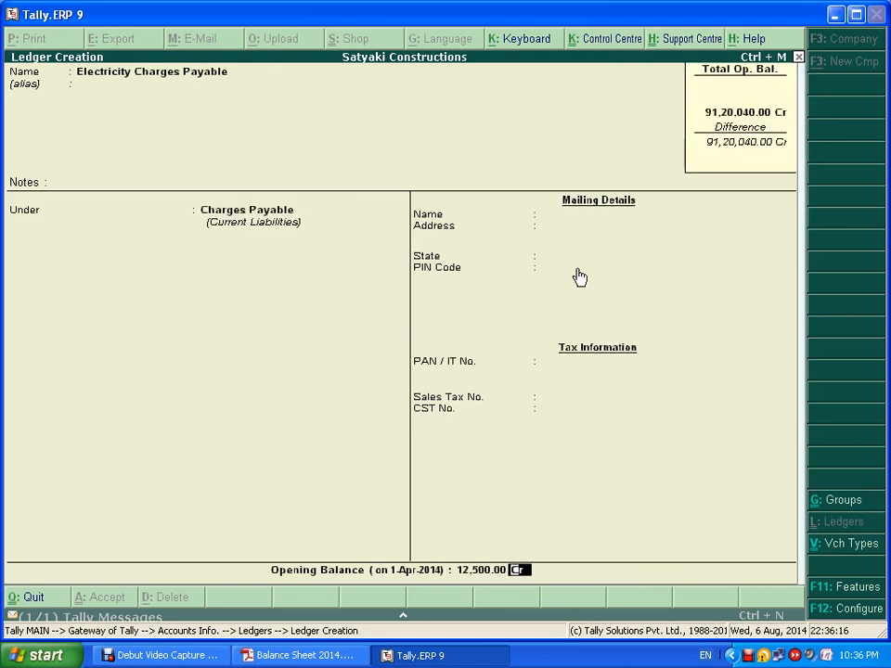
pyautogui.press('Return')
pyautogui.press('Return')
# - Create Cell Phone Charges Payable with an 18,500 Cr opening balance
pyautogui.hotkey('alt', 'Tab')
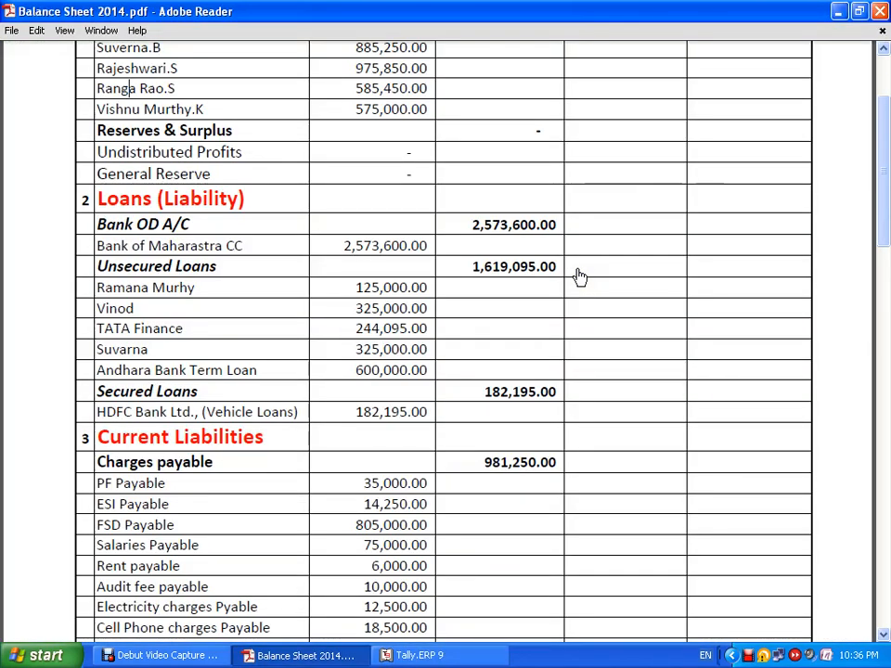
pyautogui.hotkey('alt', 'Tab')
pyautogui.write('C')
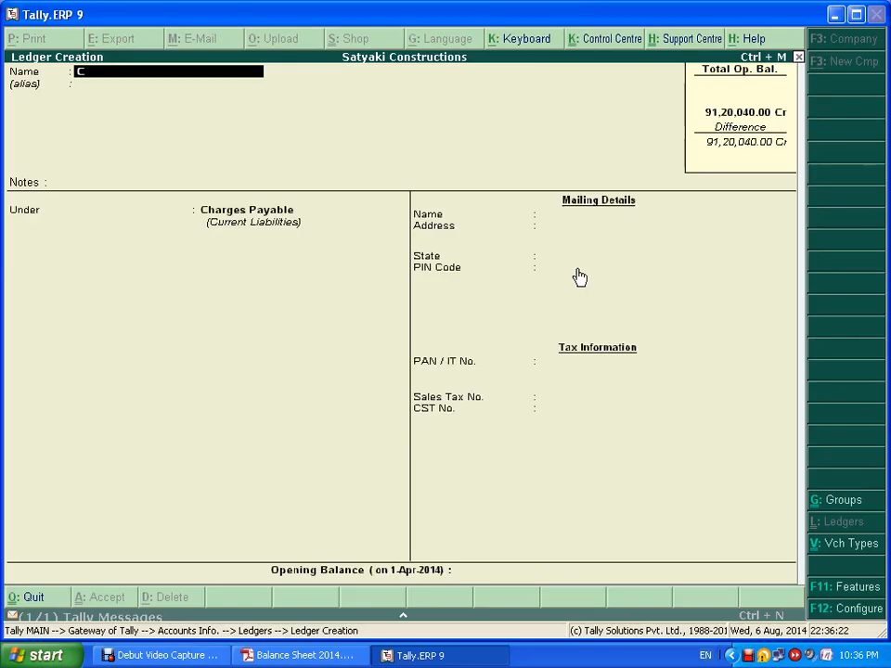
pyautogui.write('ell Phone Charges')
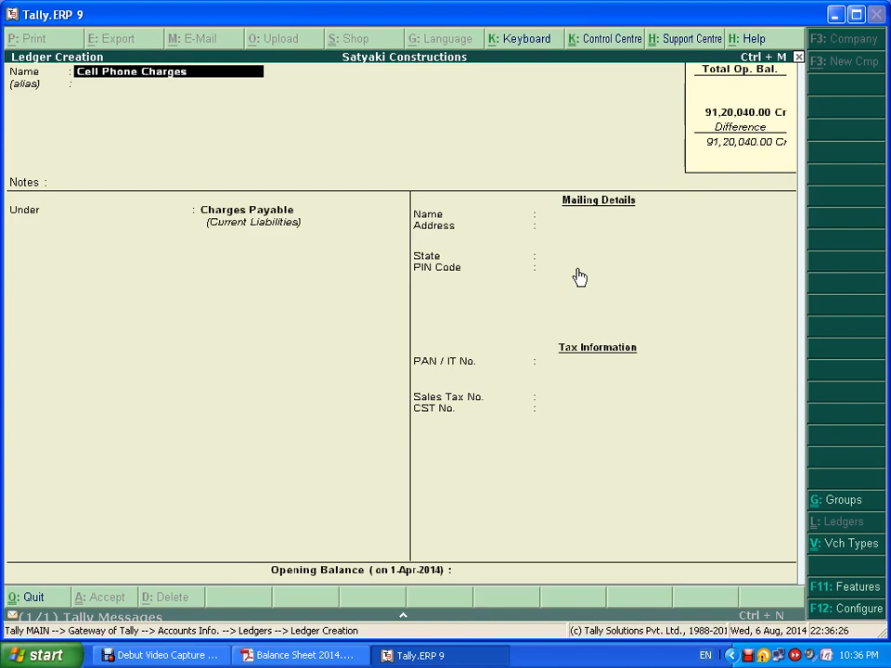
pyautogui.write(' Payable')
pyautogui.press('Return')
pyautogui.press('Return')
pyautogui.press('Return')
pyautogui.press('Return')
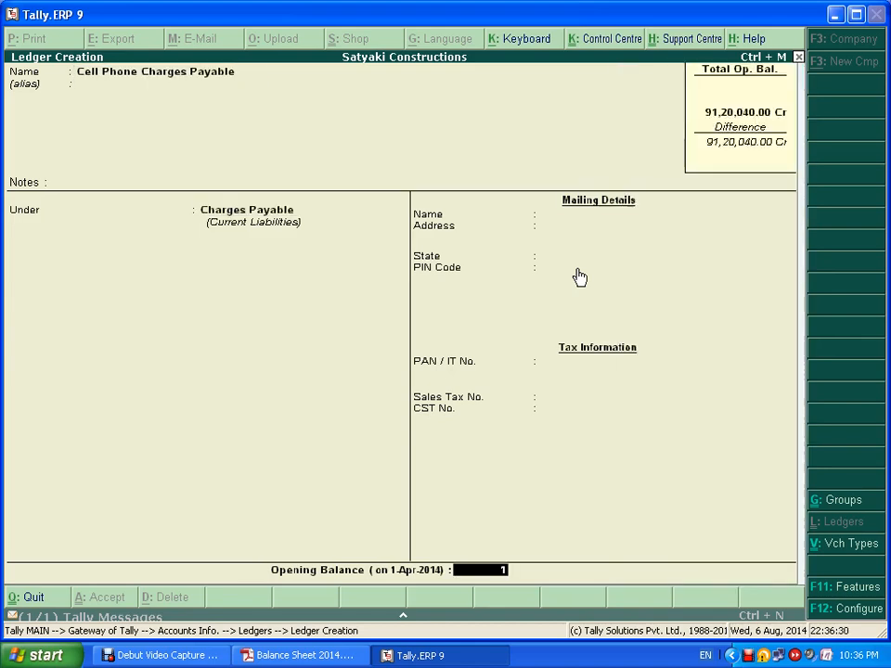
pyautogui.write('18500')
pyautogui.press('Return')
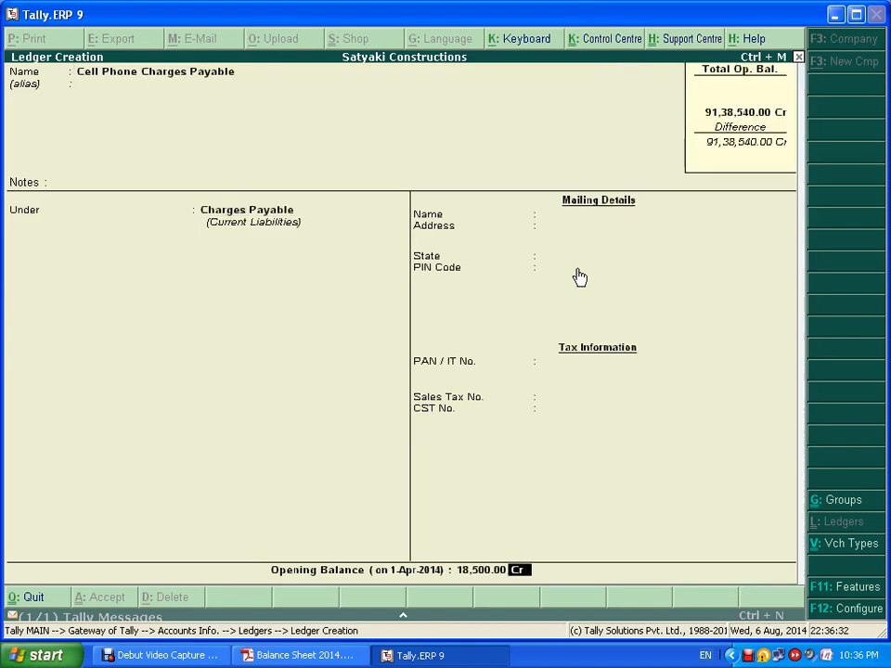
pyautogui.press('Return')
pyautogui.press('Return')
pyautogui.hotkey('alt', 'Tab')
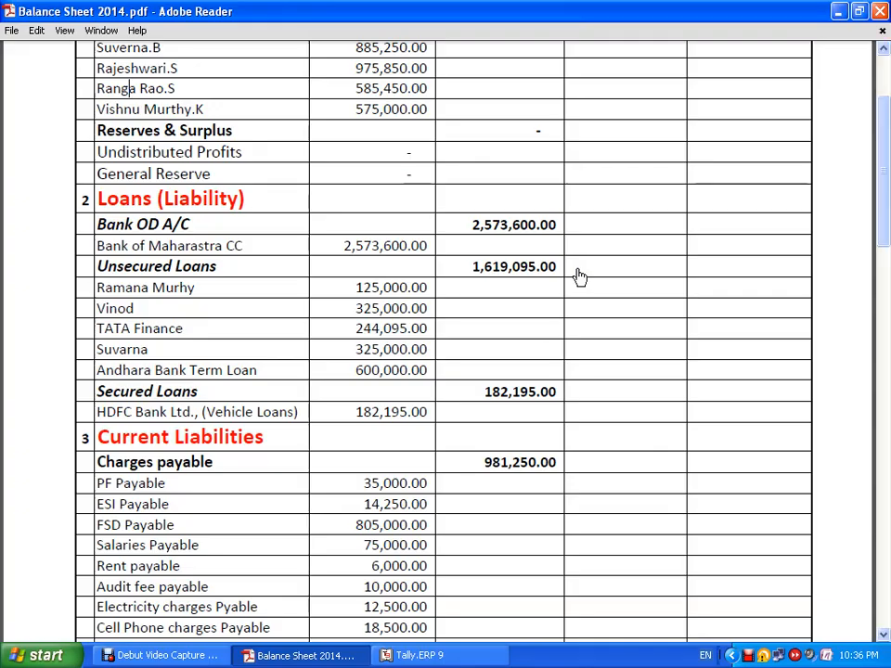
# - Enter and correct the new ledger's name to 'Godown Payable'
pyautogui.scroll(3, 608, 473)
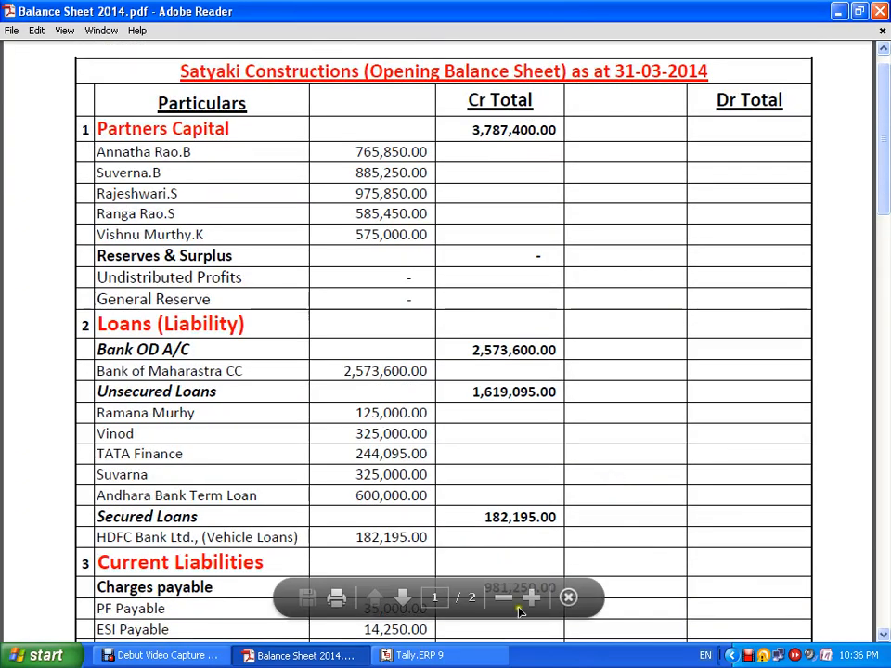
pyautogui.scroll(-5, 596, 603)
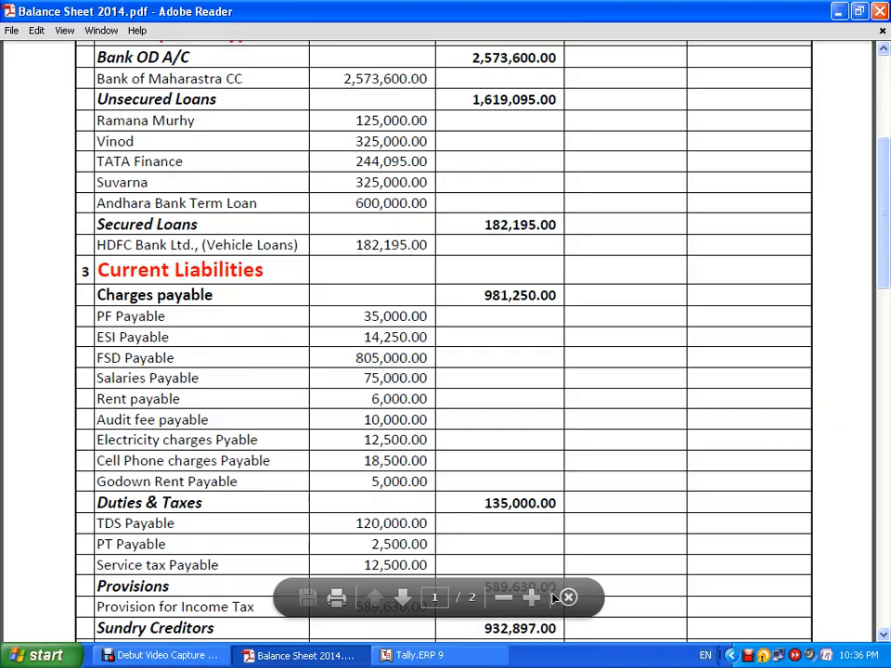
pyautogui.hotkey('alt', 'Tab')
pyautogui.write('G')
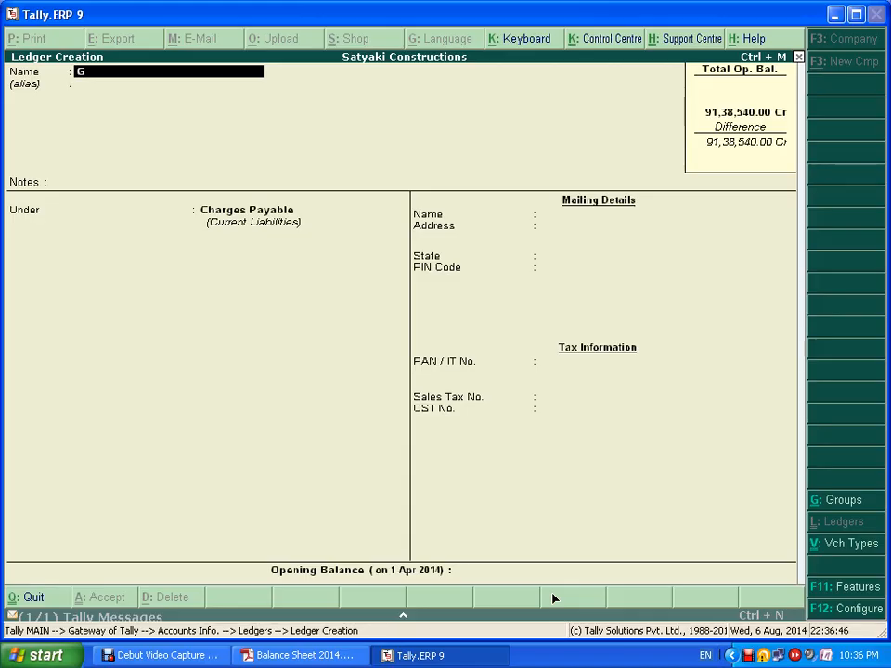
pyautogui.write('odowen')
pyautogui.press('BackSpace')
pyautogui.press('BackSpace')
pyautogui.write('n Rent Pay')
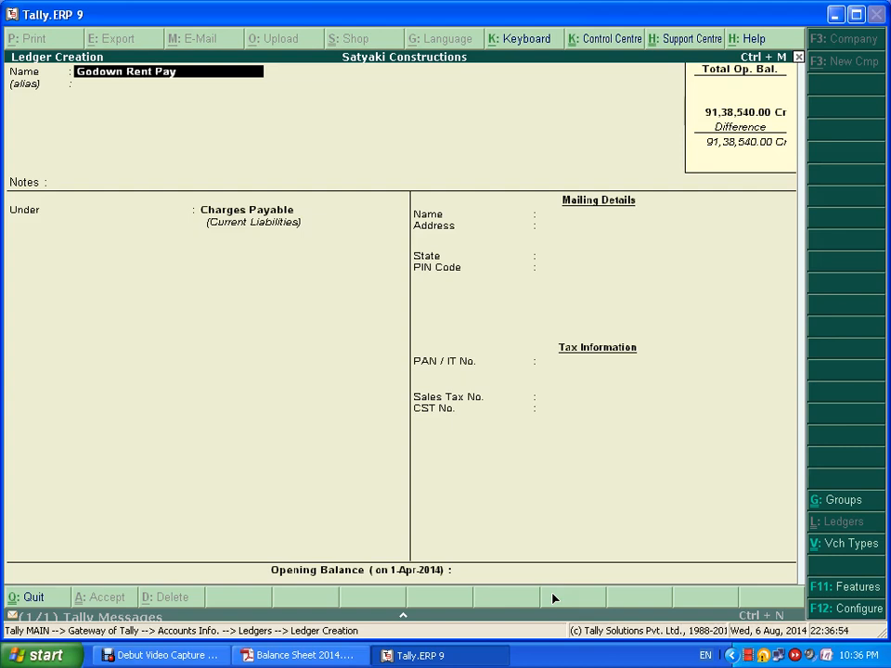
pyautogui.write('able')
pyautogui.hotkey('alt', 'Tab')
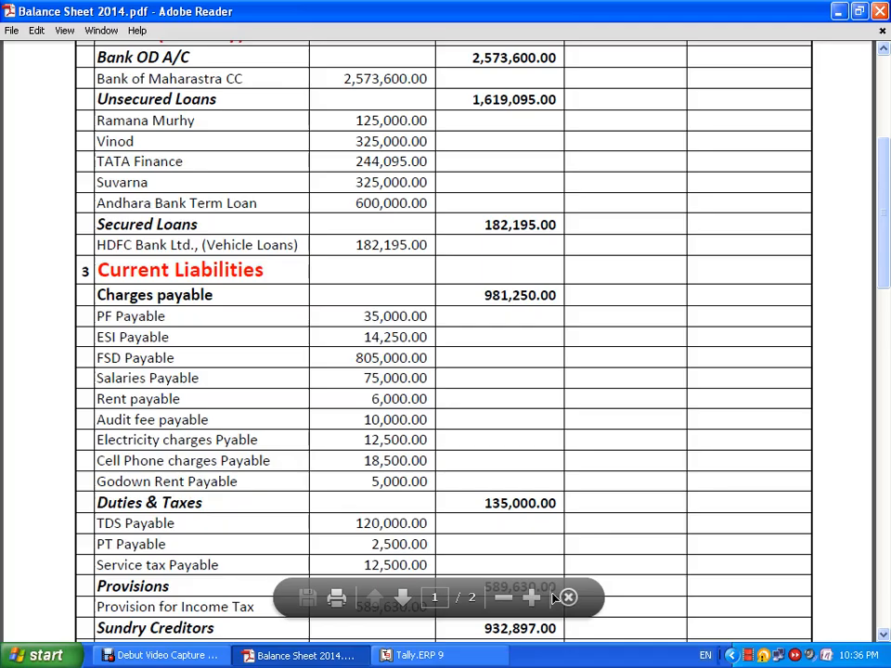
pyautogui.hotkey('alt', 'Tab')
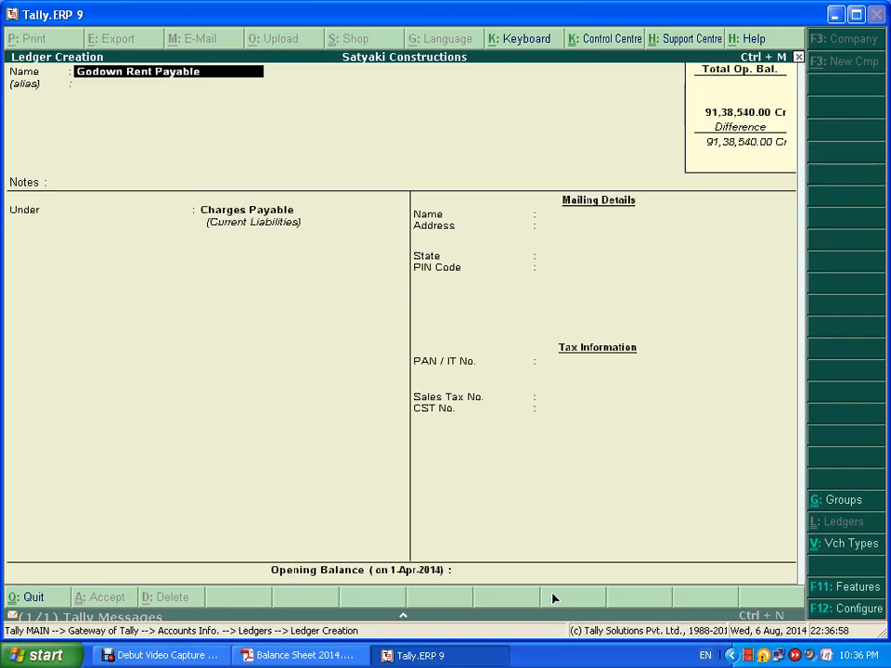
pyautogui.write('5000')
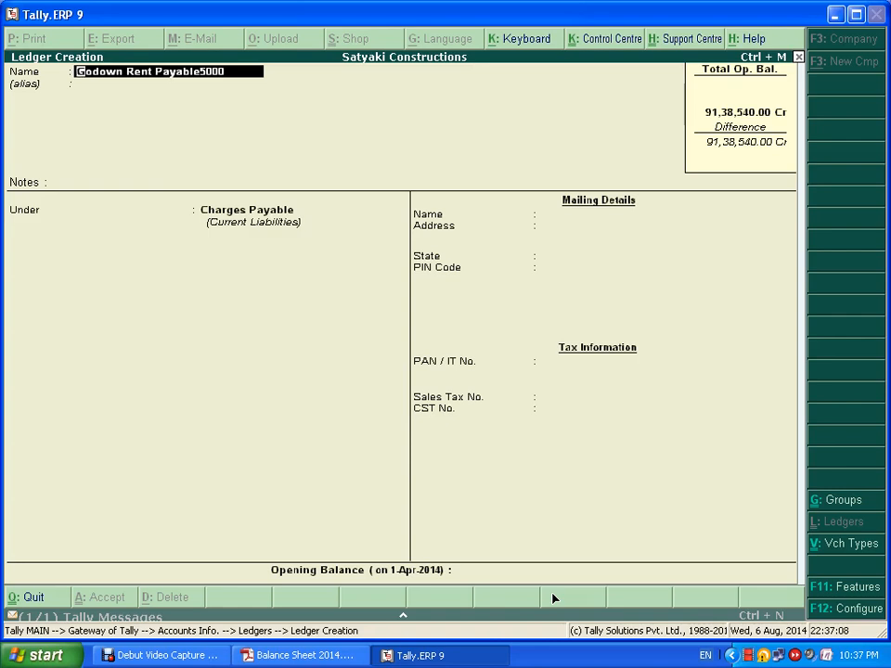
pyautogui.press('Delete')
pyautogui.press('Delete')
pyautogui.press('Delete')
pyautogui.press('Delete')
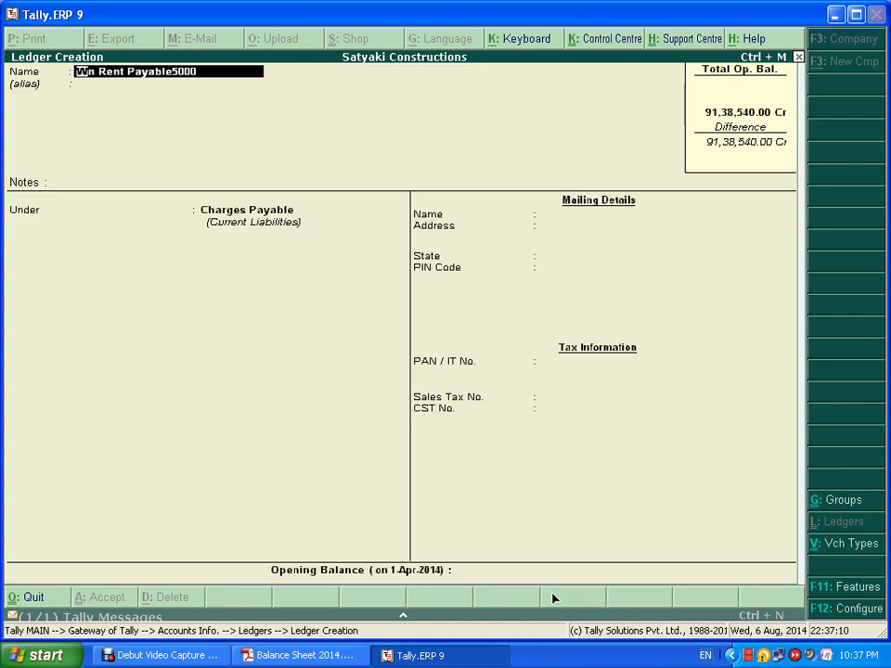
pyautogui.press('Delete')
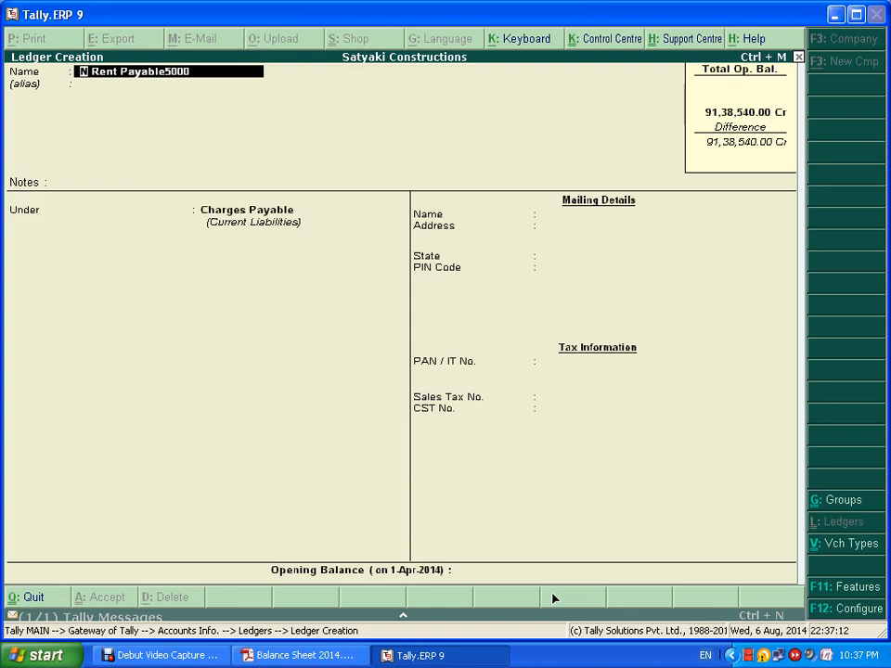
pyautogui.write('Godown')
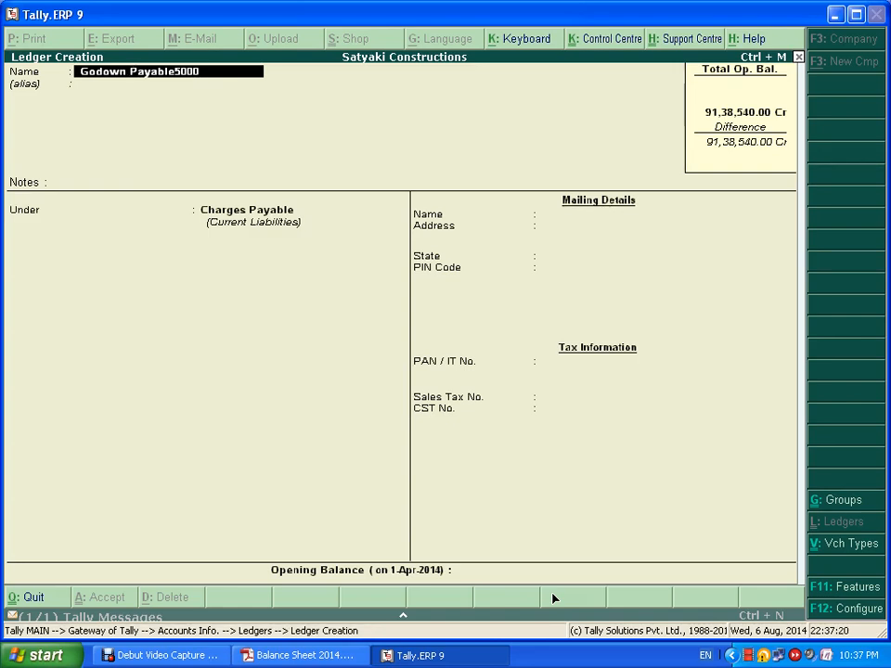
pyautogui.press('BackSpace')
pyautogui.press('BackSpace')
pyautogui.press('BackSpace')
pyautogui.press('BackSpace')
# - Keep Charges Payable as the group and save Godown Payable with 5,000 Cr
pyautogui.press('Return')
pyautogui.press('Return')
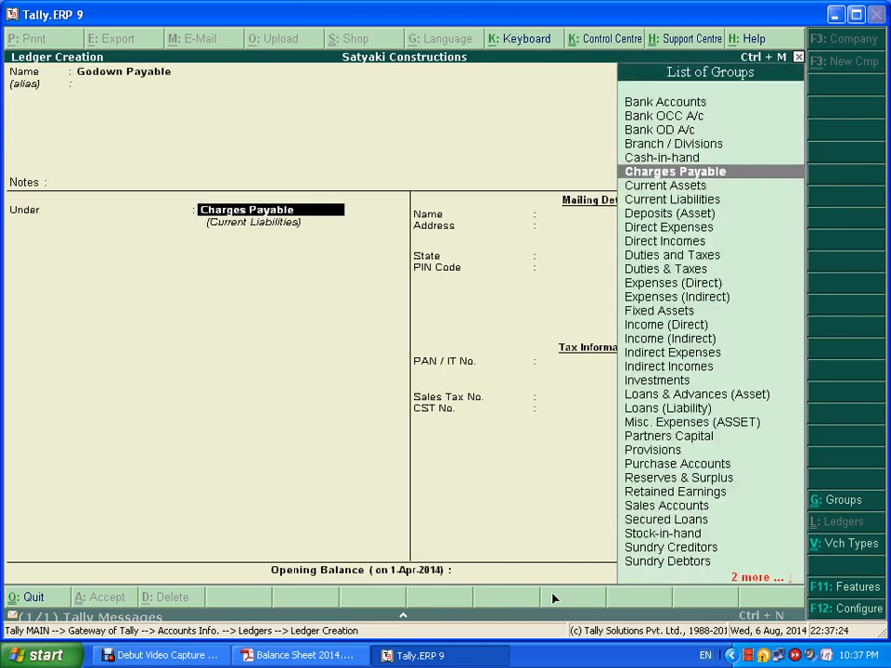
pyautogui.press('Return')
pyautogui.write('5000')
pyautogui.press('Return')
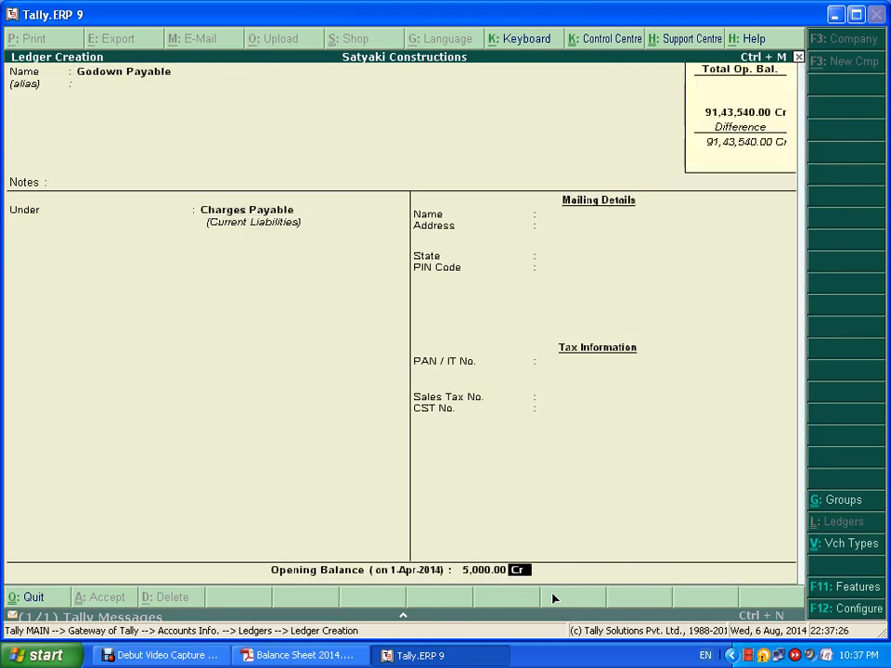
pyautogui.press('Return')
pyautogui.hotkey('alt', 'Tab')
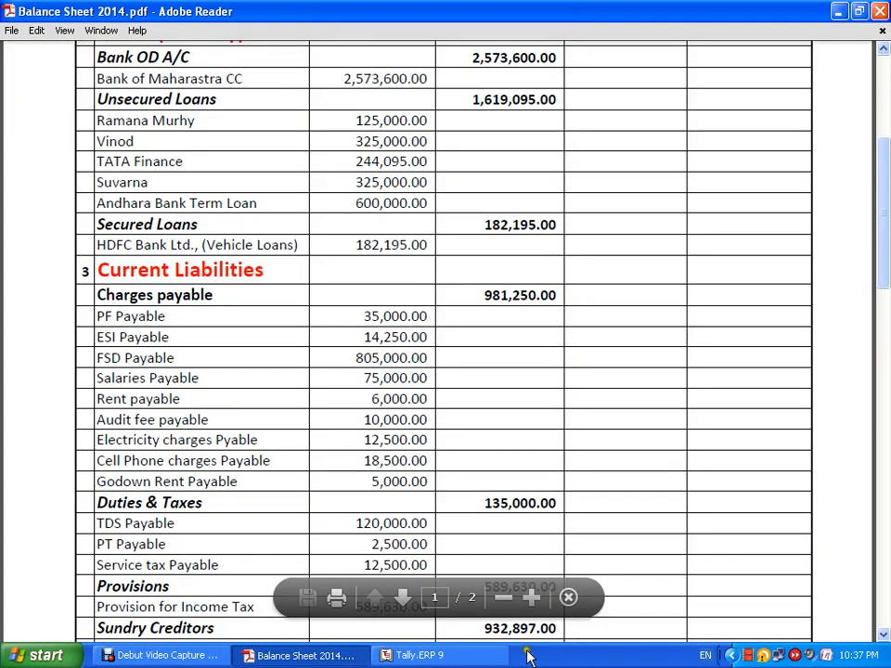
pyautogui.scroll(-1, 560, 491)
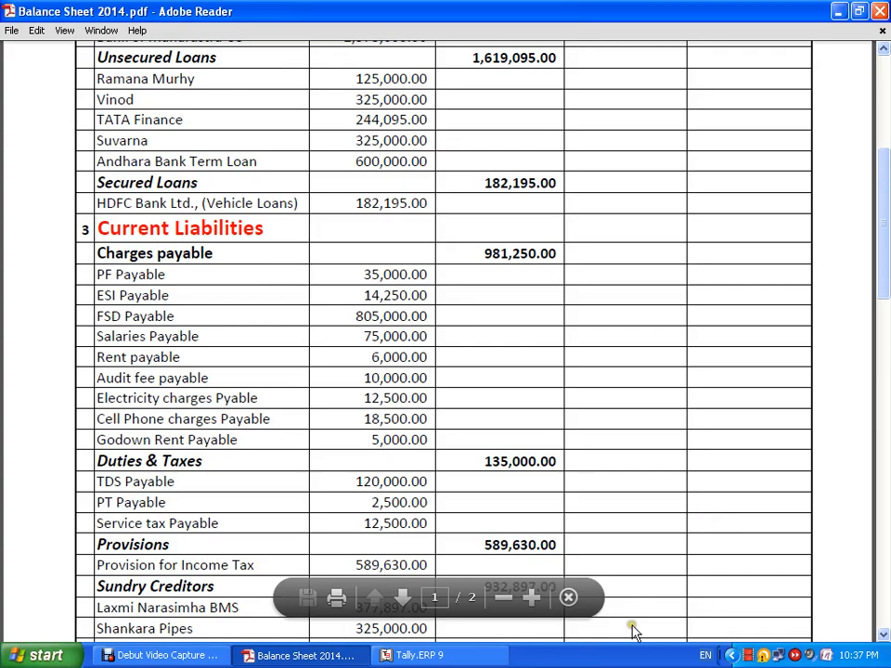
pyautogui.hotkey('alt', 'Tab')
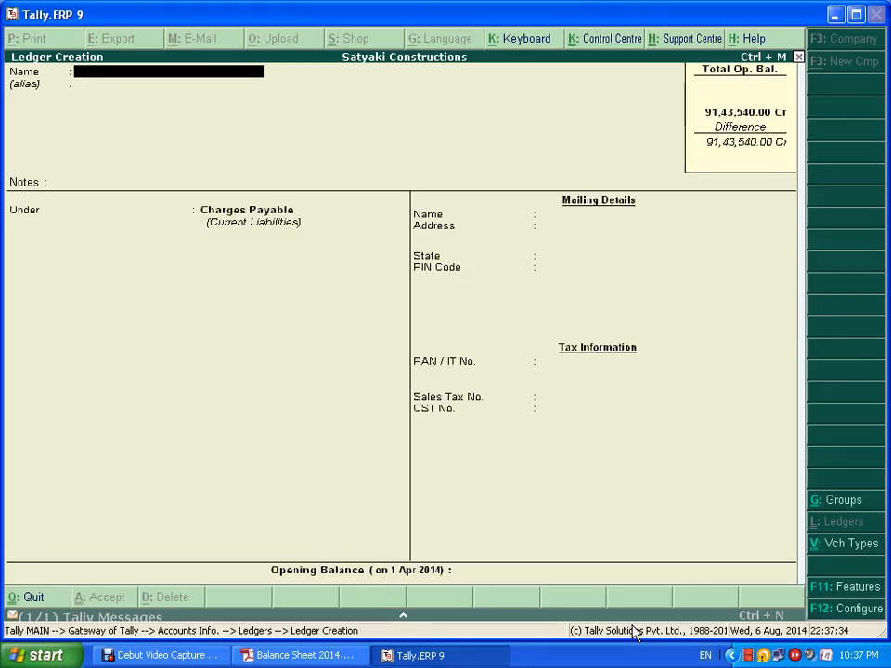
# - Name the ledger 'TDS Payable' under Duties & Taxes, type Others, 0 %
pyautogui.write('TDS Payable')
pyautogui.press('Return')
pyautogui.press('Return')
pyautogui.press('Return')
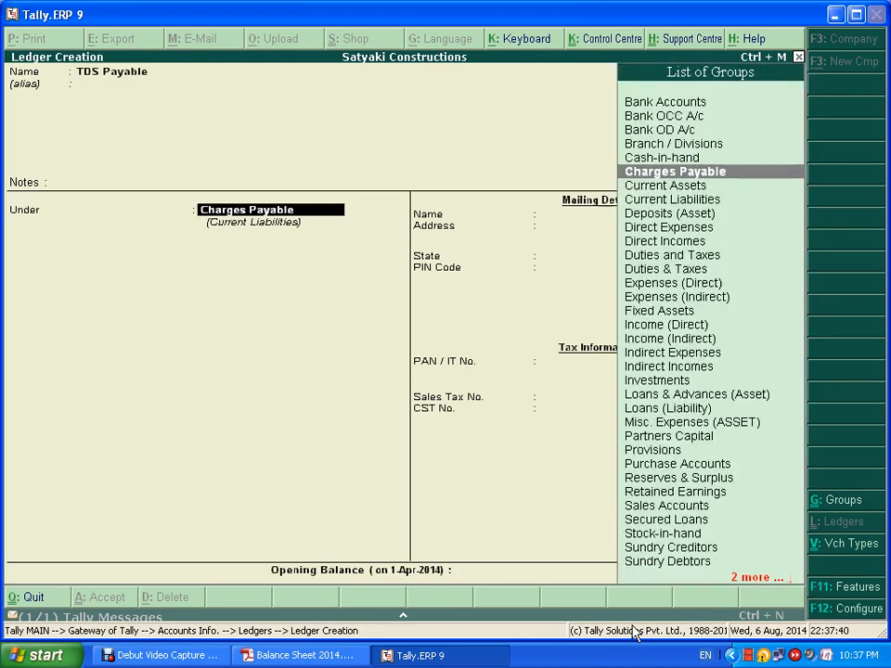
pyautogui.write('Du')
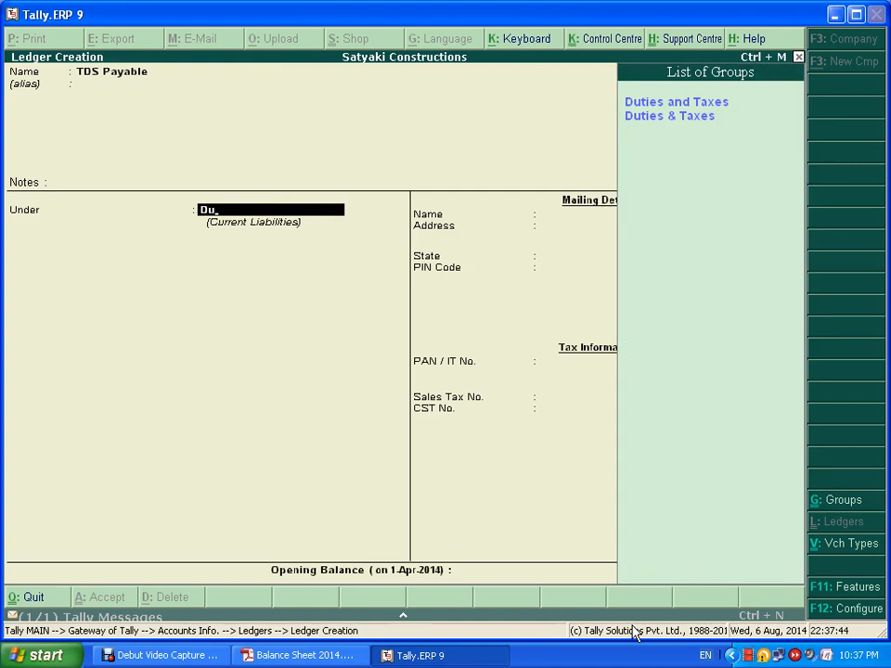
pyautogui.press('Down')
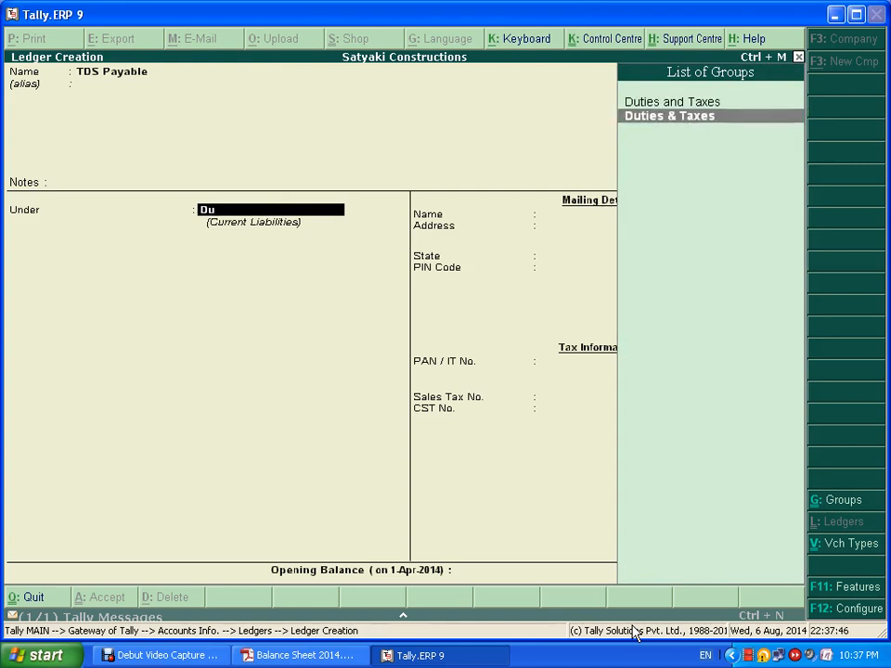
pyautogui.press('Return')
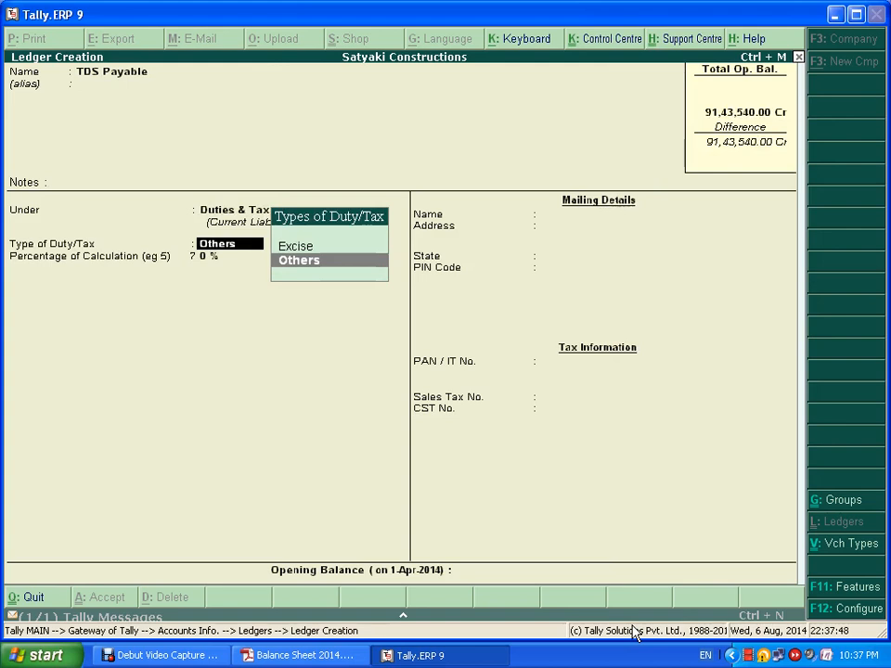
pyautogui.press('Return')
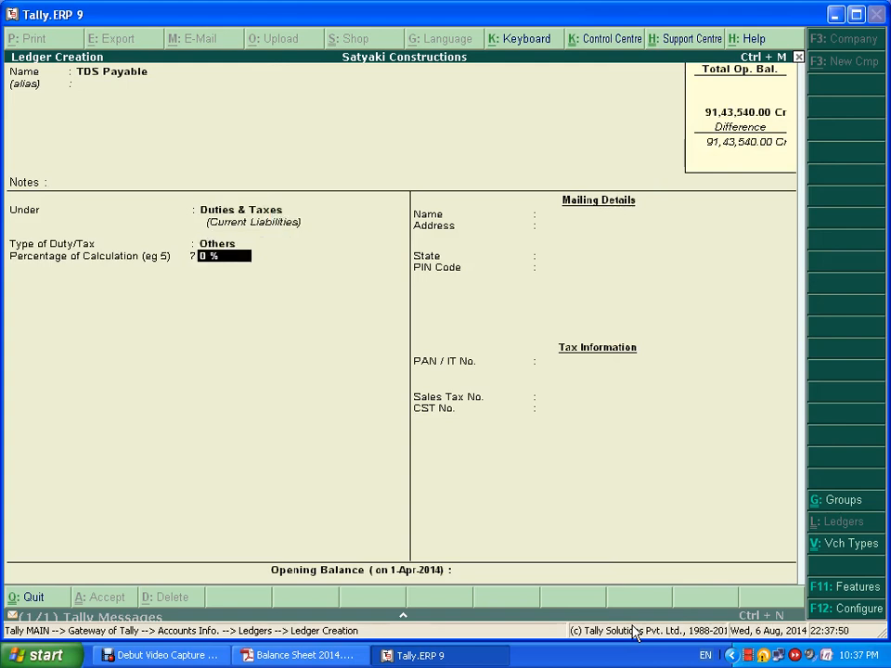
pyautogui.press('Return')
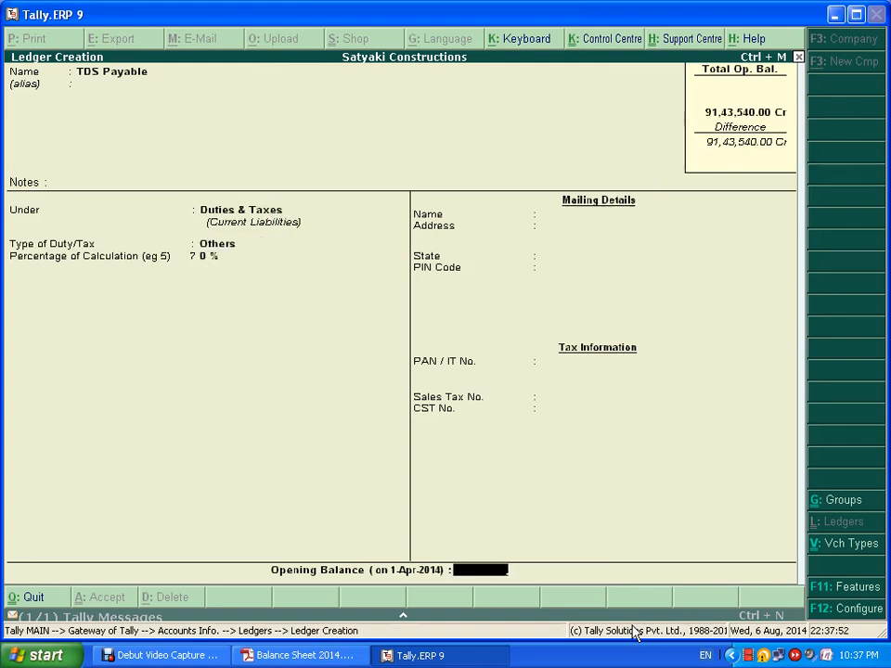
# - Give TDS Payable a 1,20,000 Cr opening balance and save it
pyautogui.hotkey('alt', 'Tab')
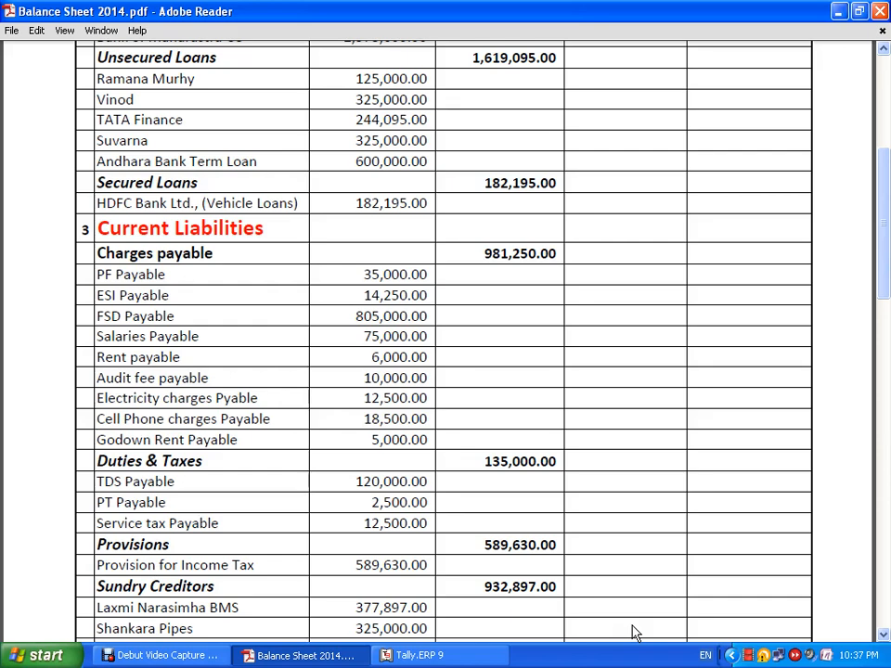
pyautogui.hotkey('alt', 'Tab')
pyautogui.write('120000')
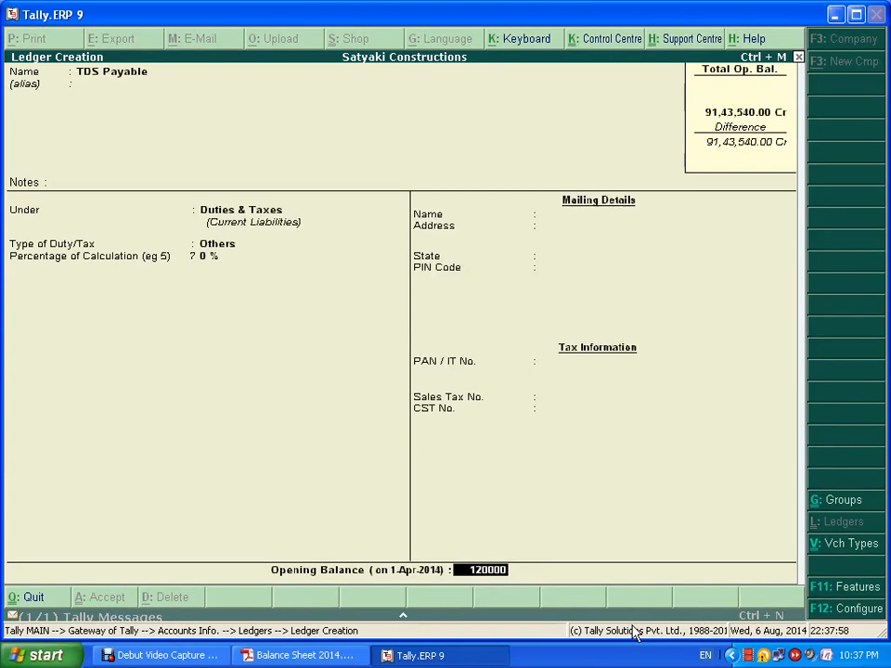
pyautogui.press('Return')
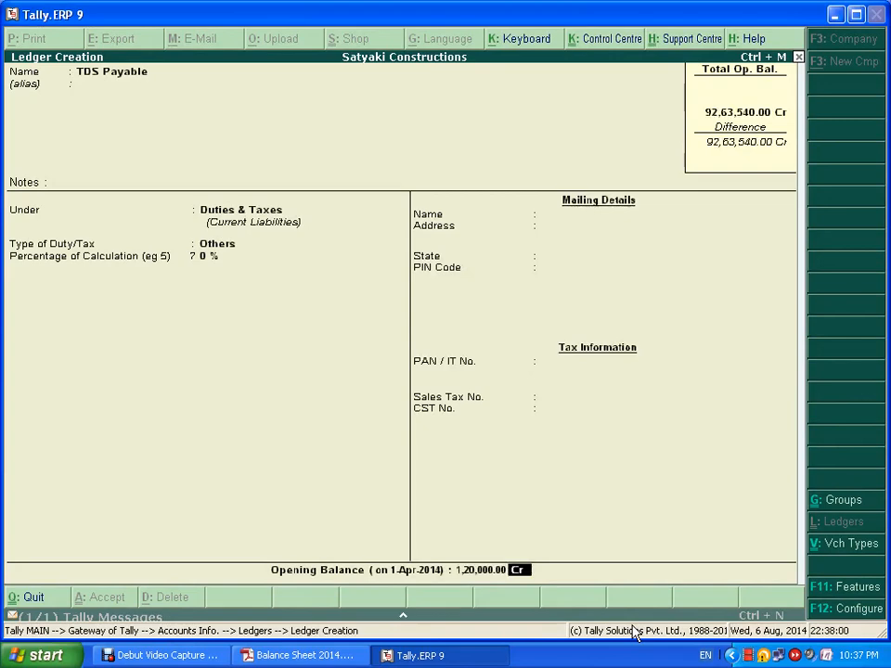
pyautogui.press('Return')
pyautogui.press('Return')
pyautogui.hotkey('alt', 'Tab')
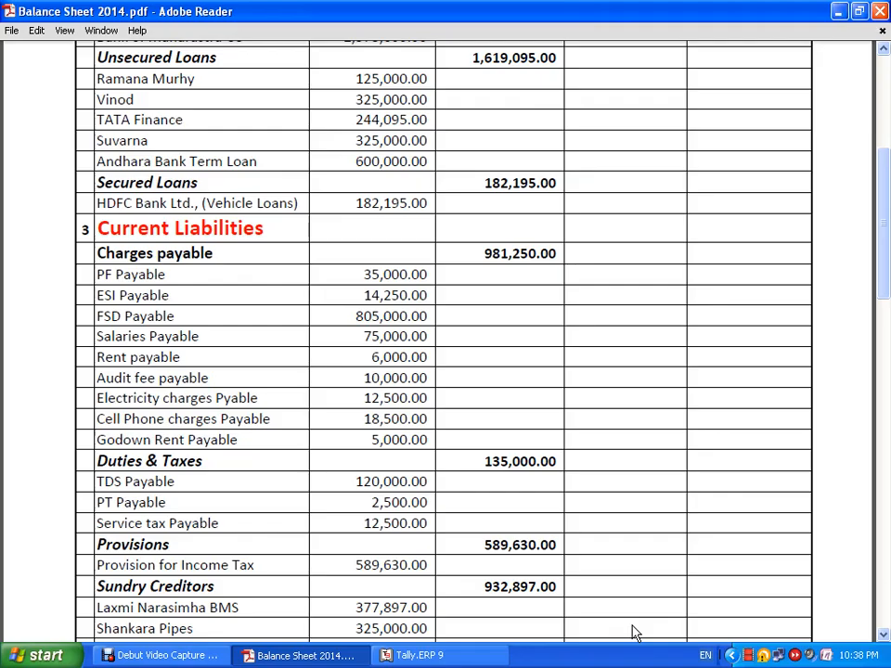
pyautogui.hotkey('alt', 'Tab')
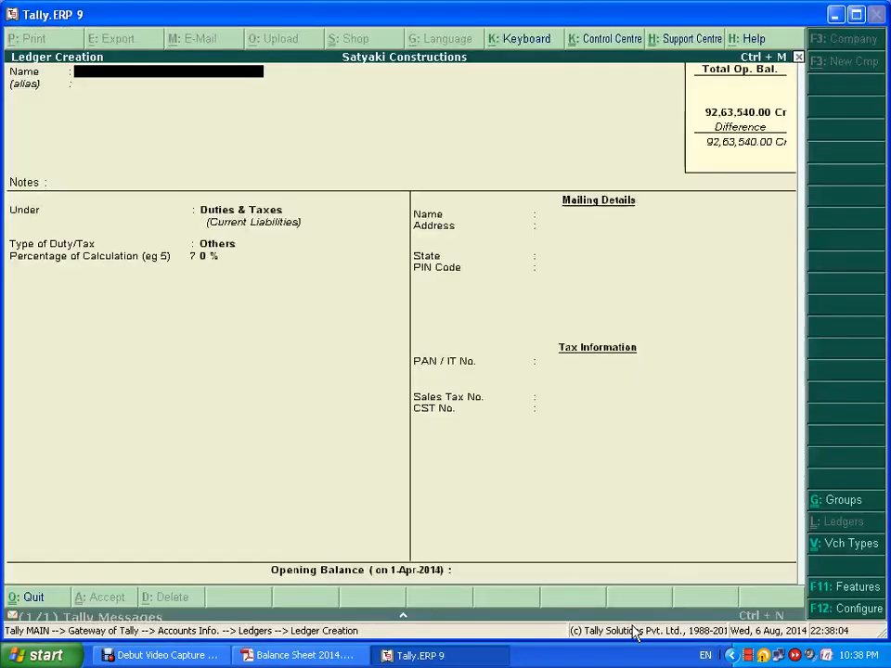
# - Create PT Payable under Duties & Taxes with a 2,500 Cr opening balance
pyautogui.write('T Payable')
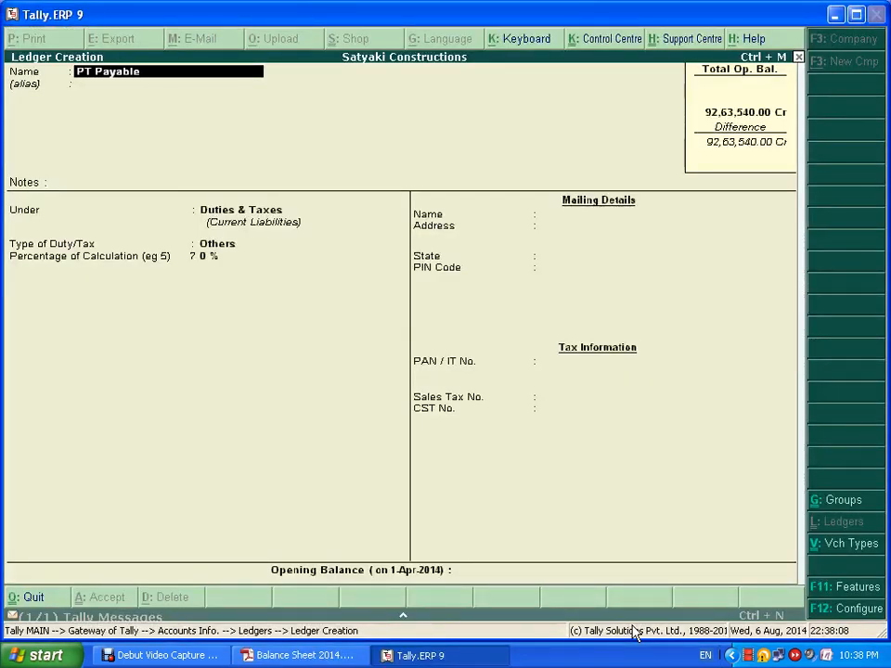
pyautogui.press('Return')
pyautogui.press('Return')
pyautogui.press('Return')
pyautogui.press('Return')
pyautogui.press('Return')
pyautogui.press('Return')
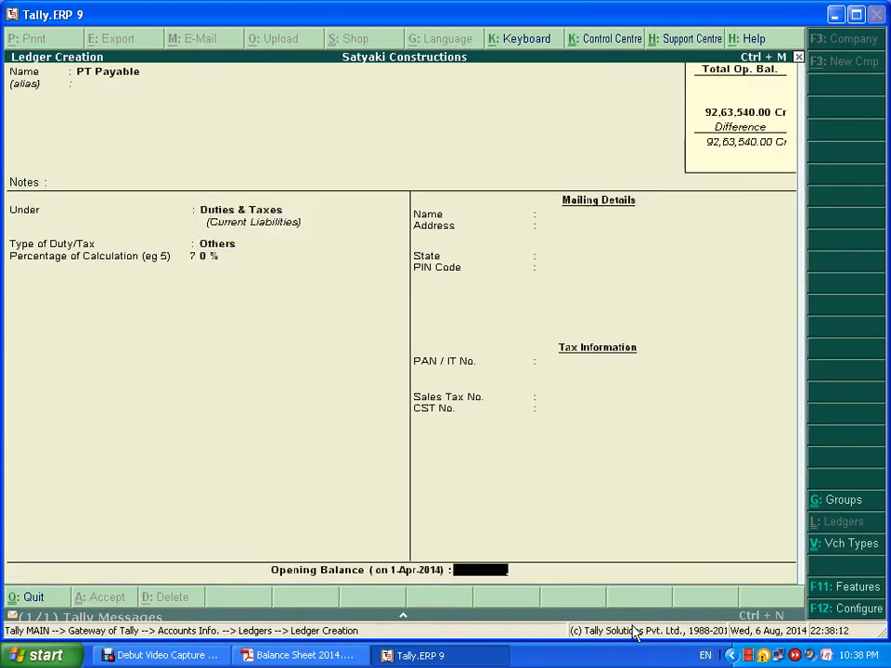
pyautogui.hotkey('alt', 'Tab')
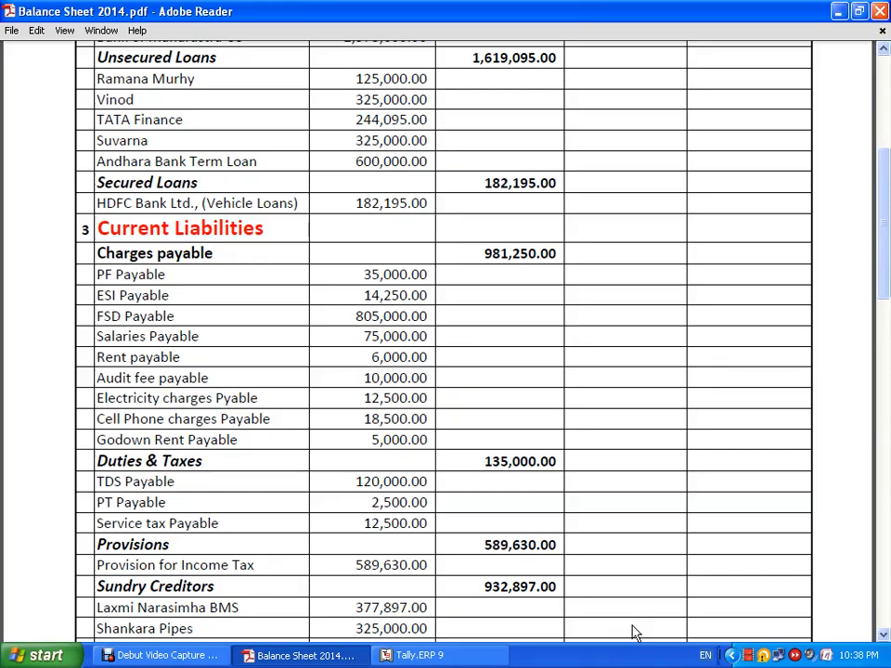
pyautogui.hotkey('alt', 'Tab')
pyautogui.write('2,500')
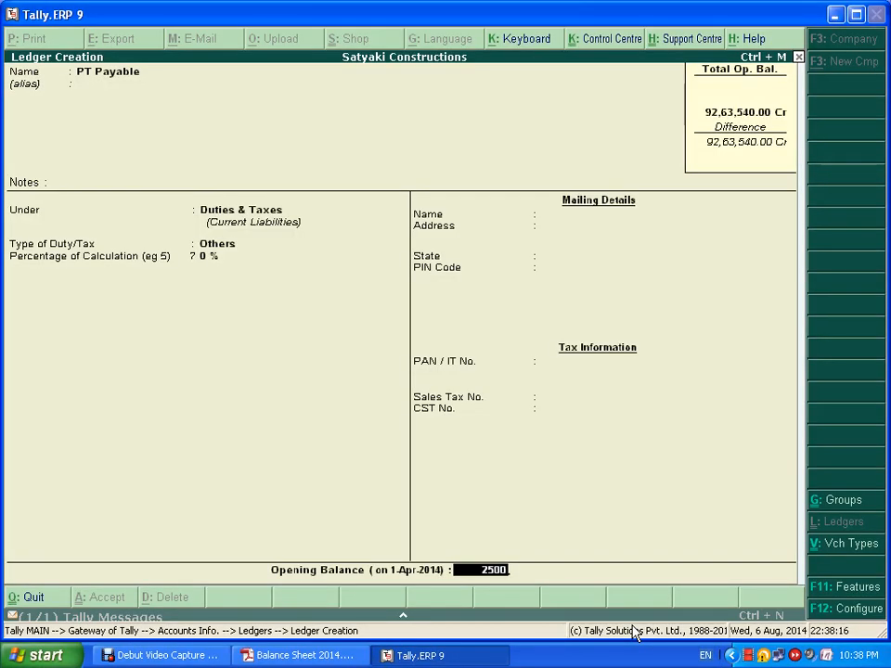
pyautogui.press('Return')
pyautogui.hotkey('ctrl', 'a')
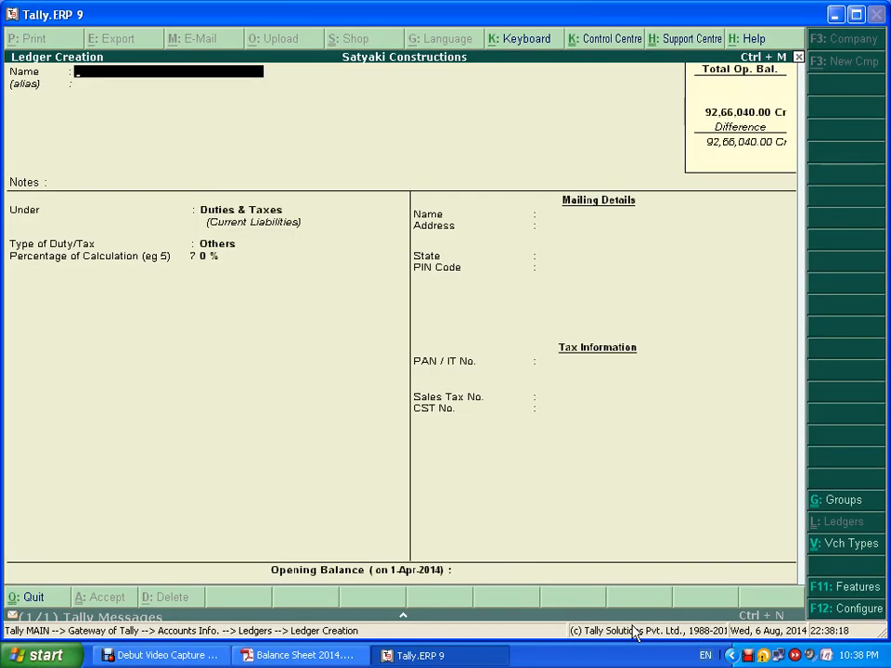
# - Create Service Tax Payable under Duties & Taxes with a 12,500 Cr opening balance
pyautogui.hotkey('alt', 'Tab')
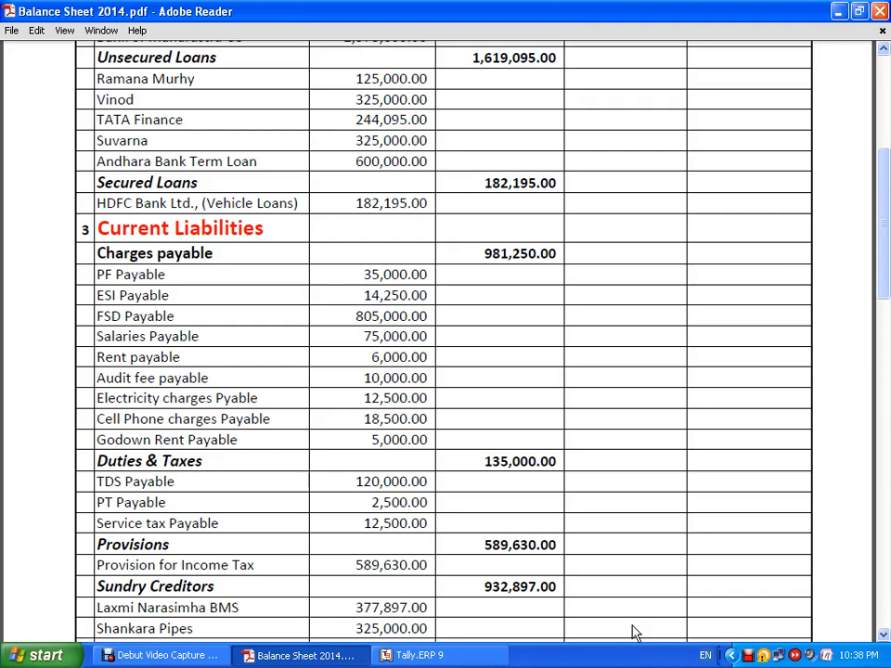
pyautogui.hotkey('alt', 'Tab')
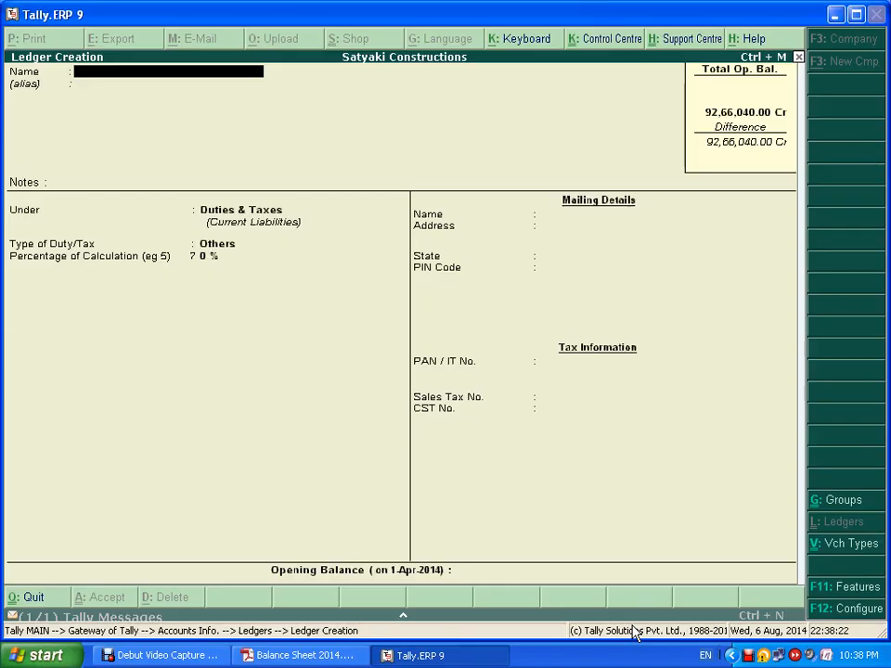
pyautogui.write('vice Tax Payable')
pyautogui.press('Return')
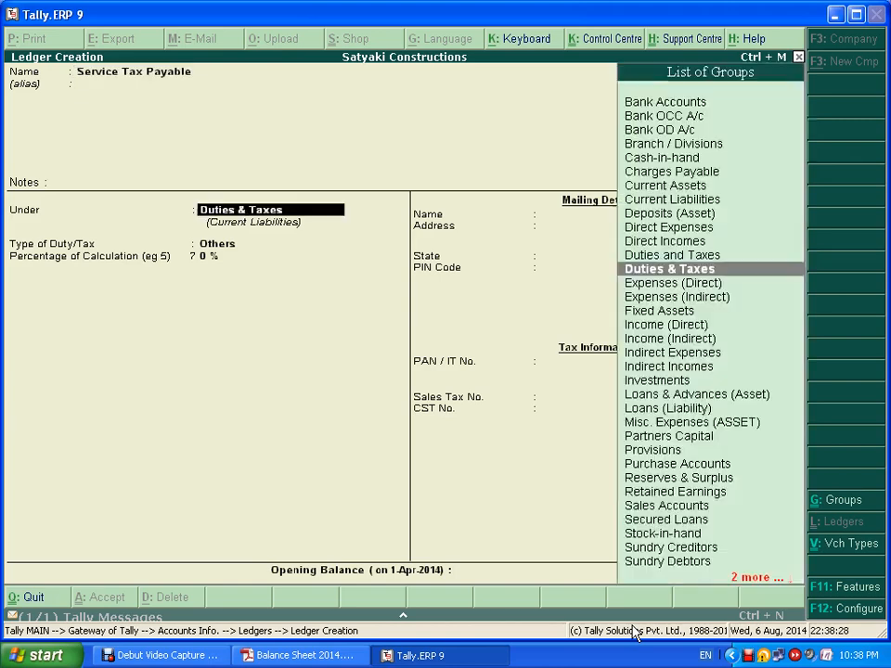
pyautogui.press('Return')
pyautogui.press('Return')
pyautogui.press('Return')
pyautogui.write('12500')
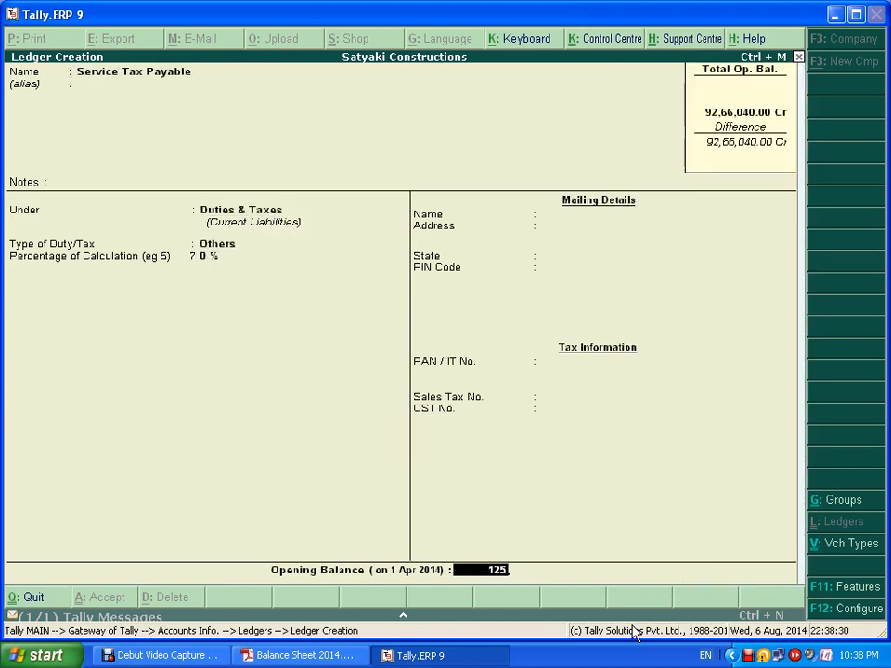
pyautogui.press('Return')
pyautogui.press('Return')
pyautogui.press('Return')
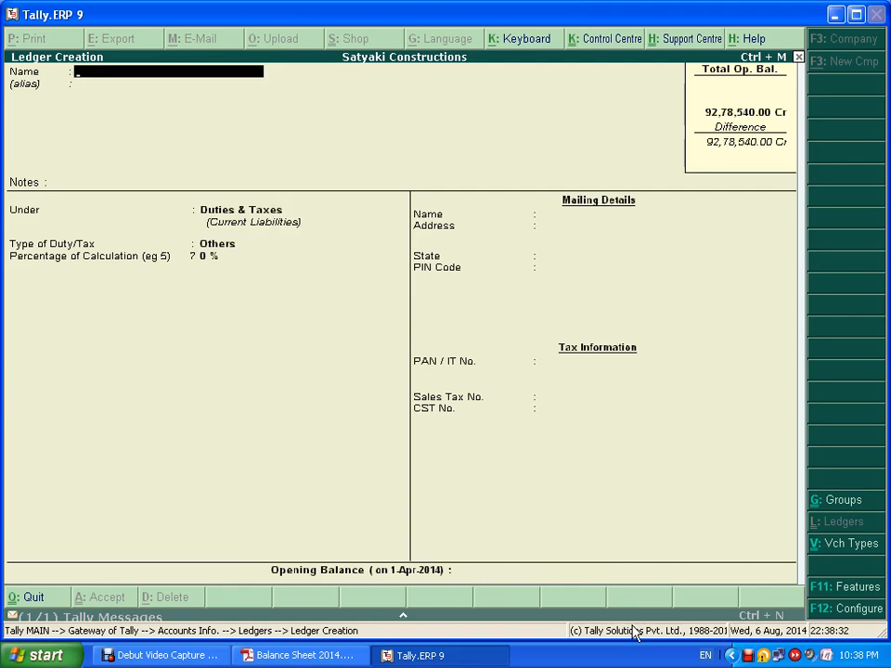
pyautogui.hotkey('alt', 'Tab')
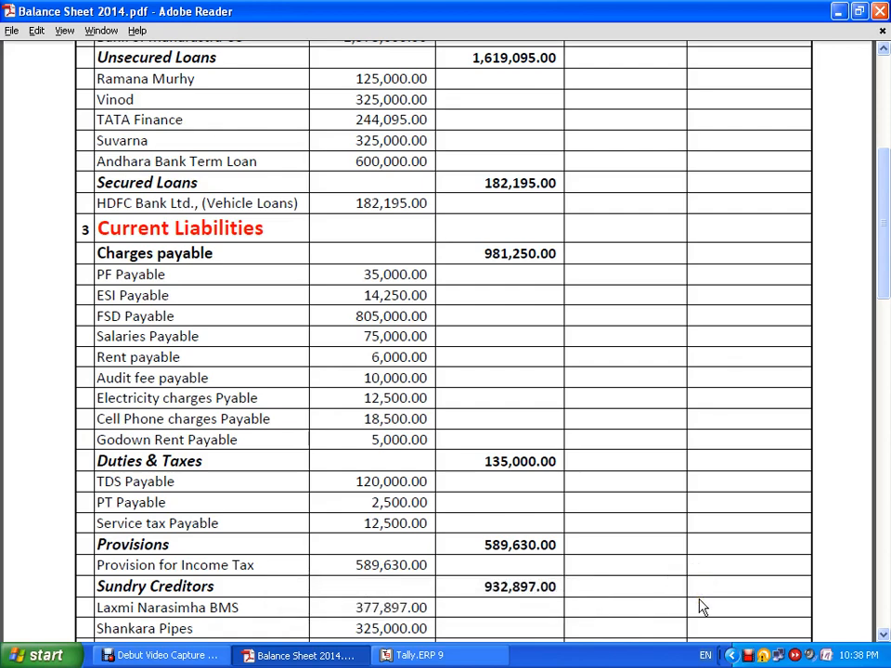
# - Create the Provision for Income Tax ledger under the Provisions group
pyautogui.hotkey('alt', 'Tab')
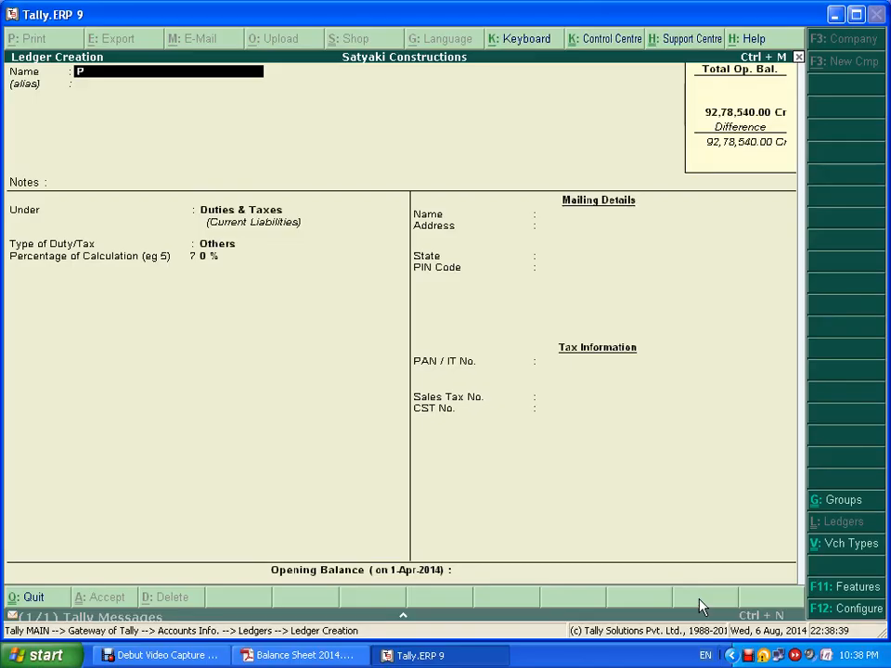
pyautogui.write('rovision for')
pyautogui.press('BackSpace')
pyautogui.press('BackSpace')
pyautogui.write('r income Ta')
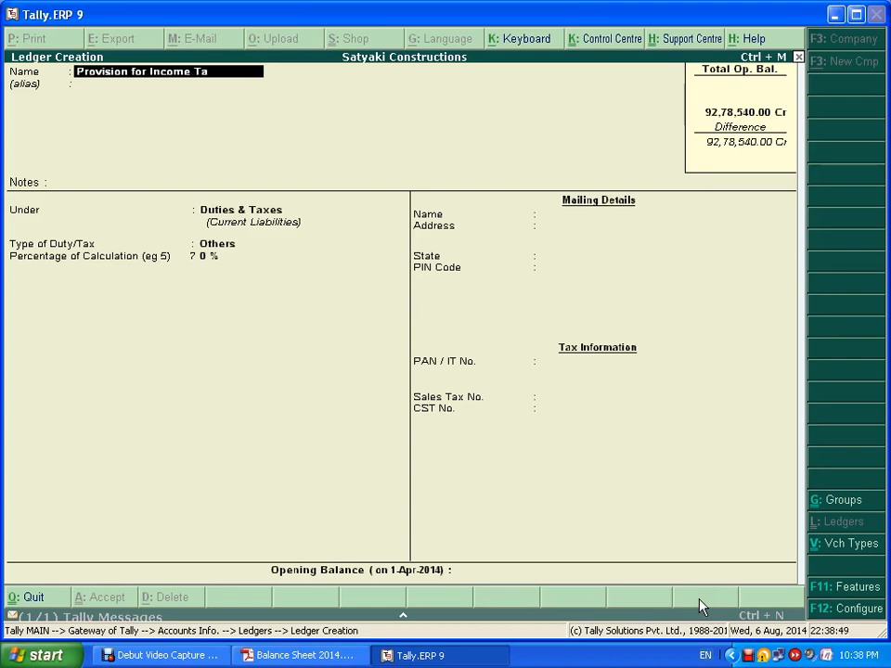
pyautogui.write('x')
pyautogui.press('Return')
pyautogui.press('Return')
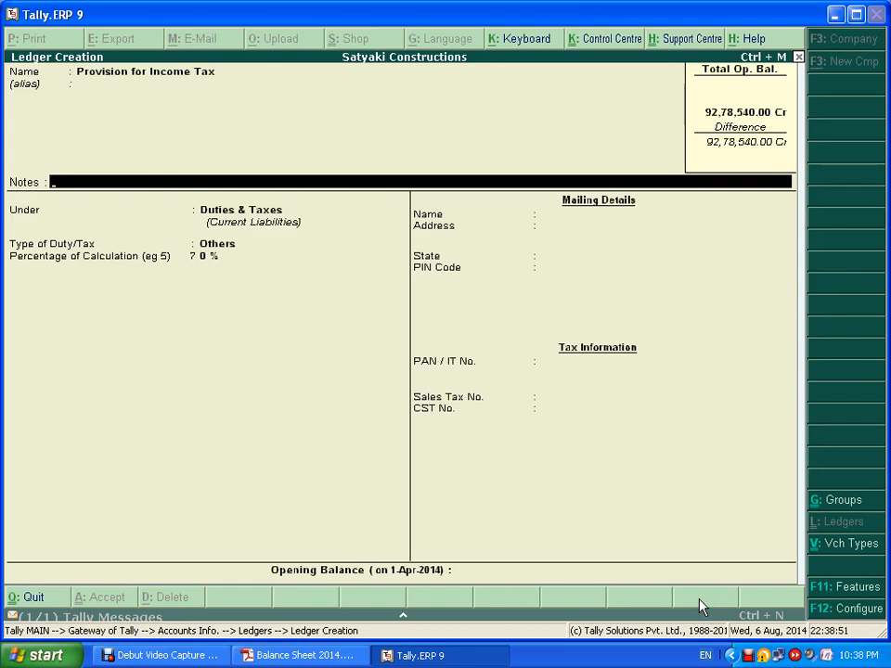
pyautogui.press('Return')
pyautogui.write('Pro')
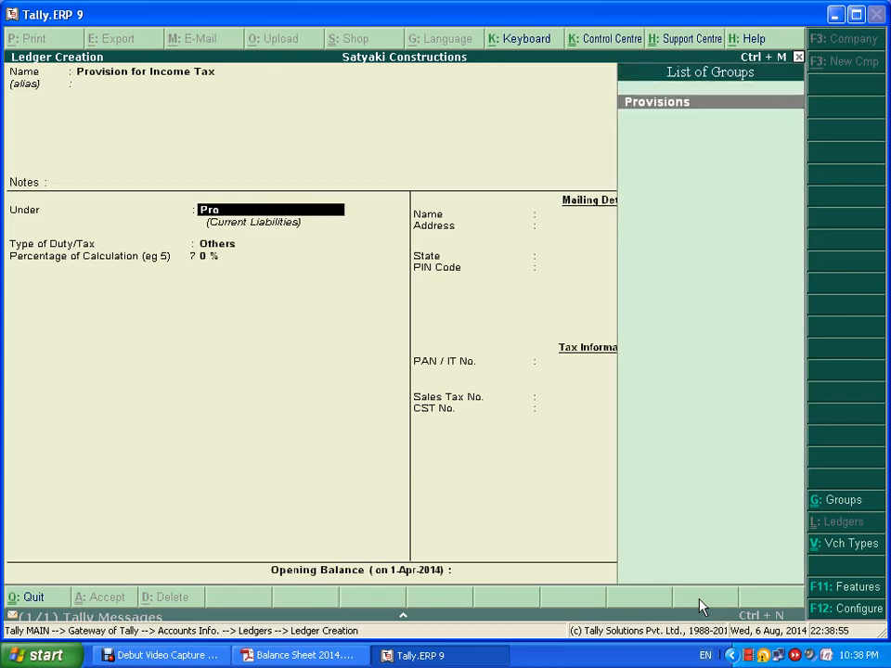
pyautogui.press('Return')
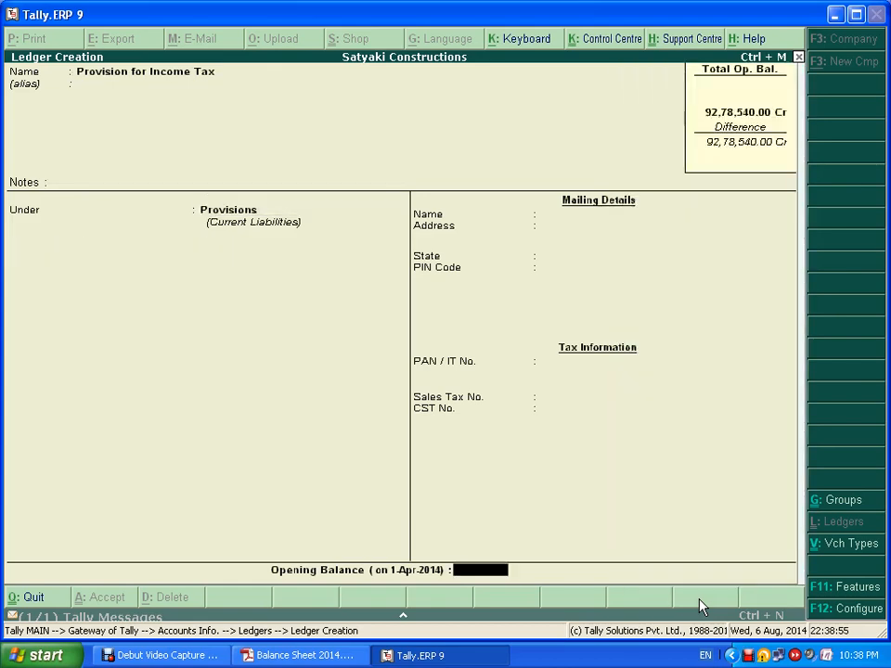
# - Enter its 5,89,630 Cr opening balance from the balance sheet and save the ledger
pyautogui.hotkey('alt', 'Tab')
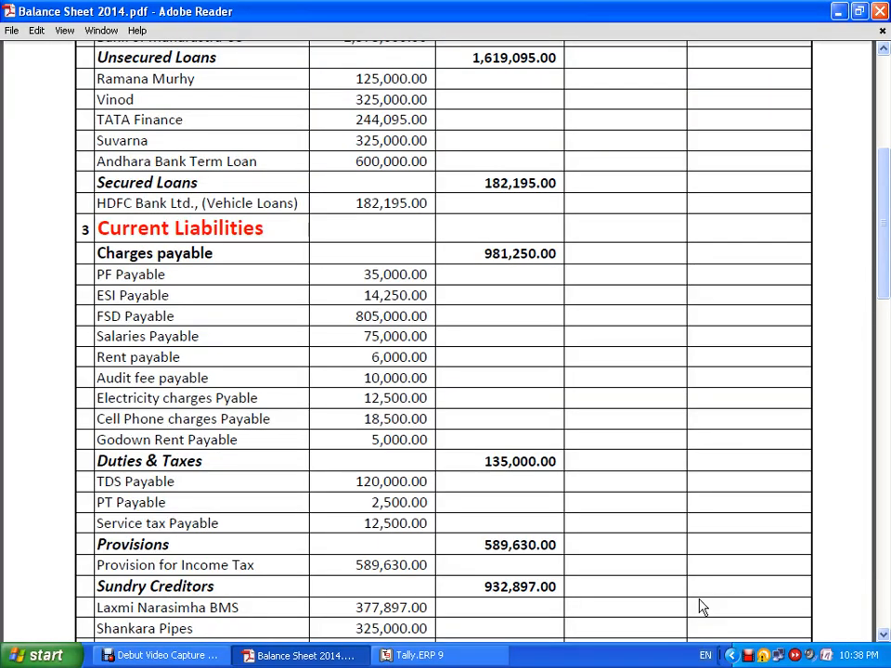
pyautogui.hotkey('alt', 'Tab')
pyautogui.write('5')
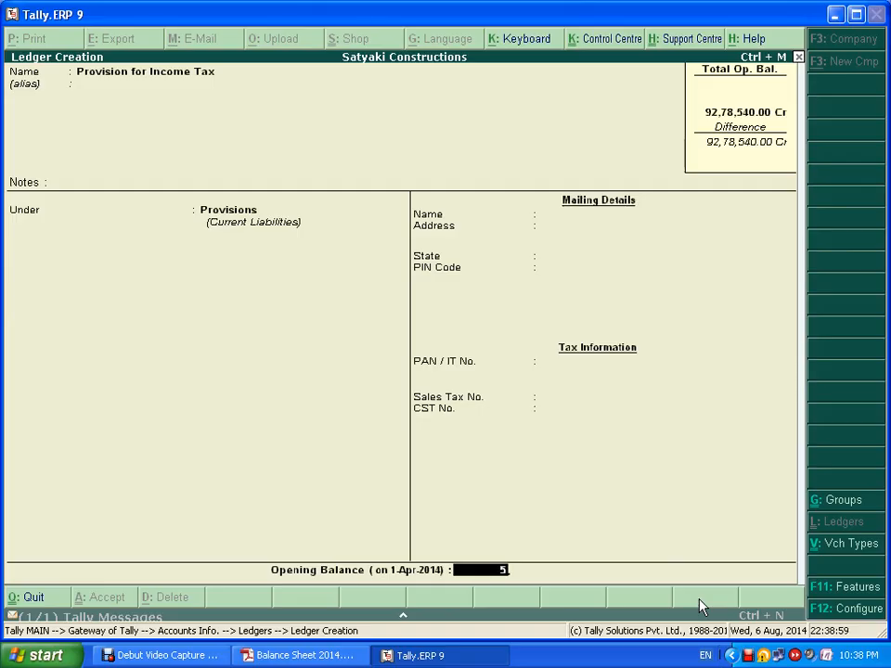
pyautogui.write(',89,630')
pyautogui.press('Return')
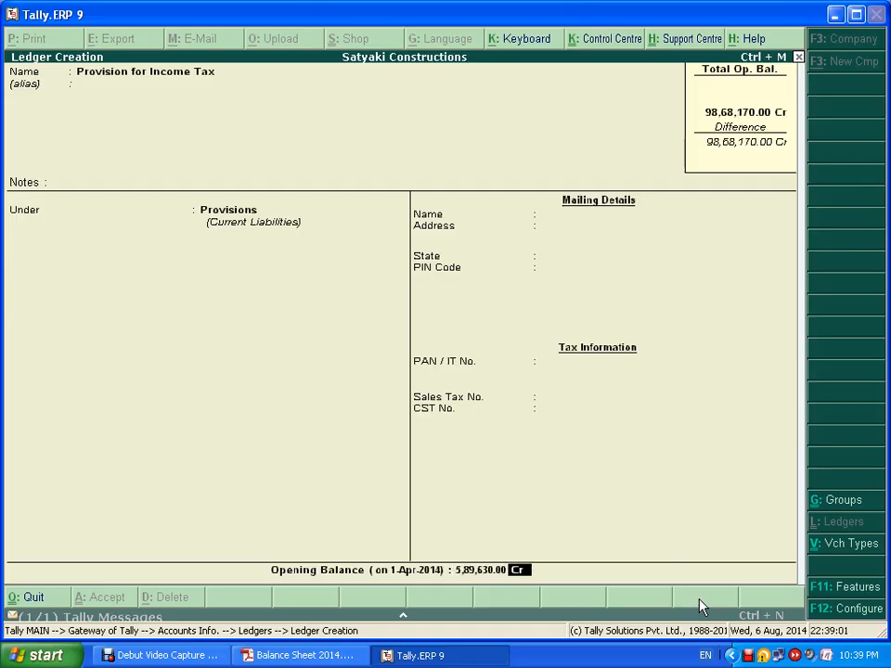
pyautogui.hotkey('ctrl', 'a')
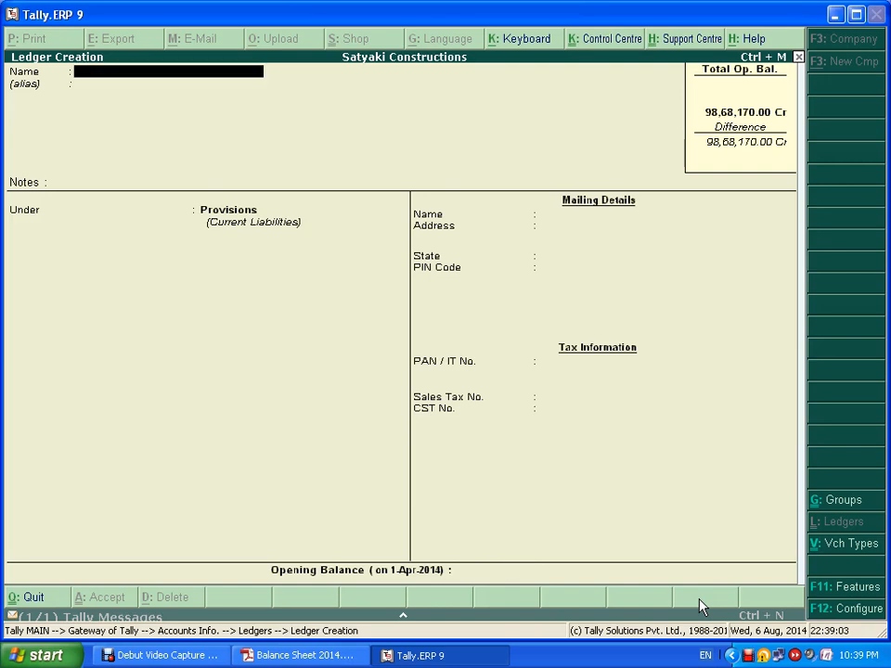
# - Check the creditors in the balance sheet and start a Laxmi Narasimha BMS ledger under Sundry Creditors
pyautogui.hotkey('alt', 'Tab')
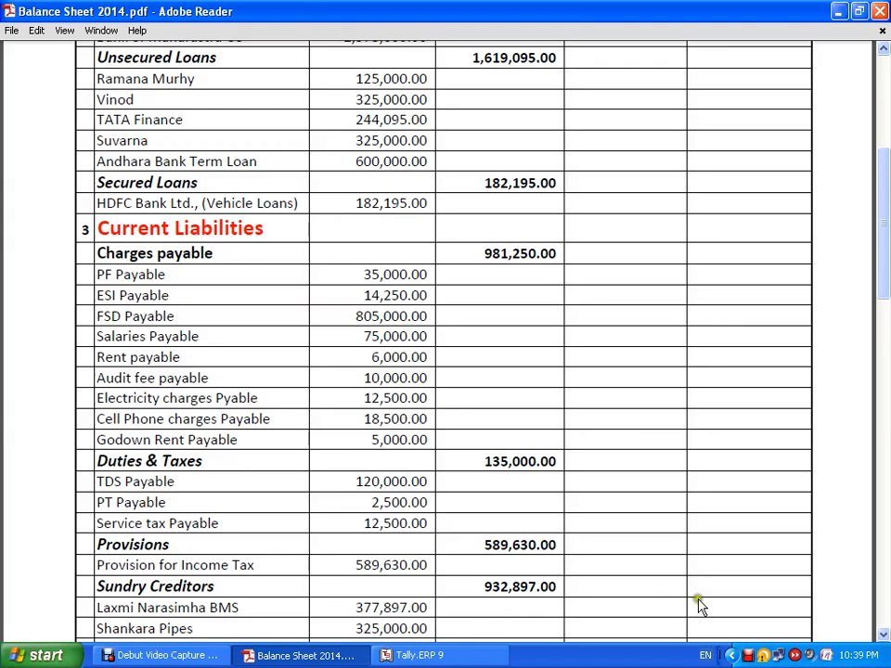
pyautogui.scroll(-3, 677, 594)
pyautogui.scroll(-1, 649, 545)
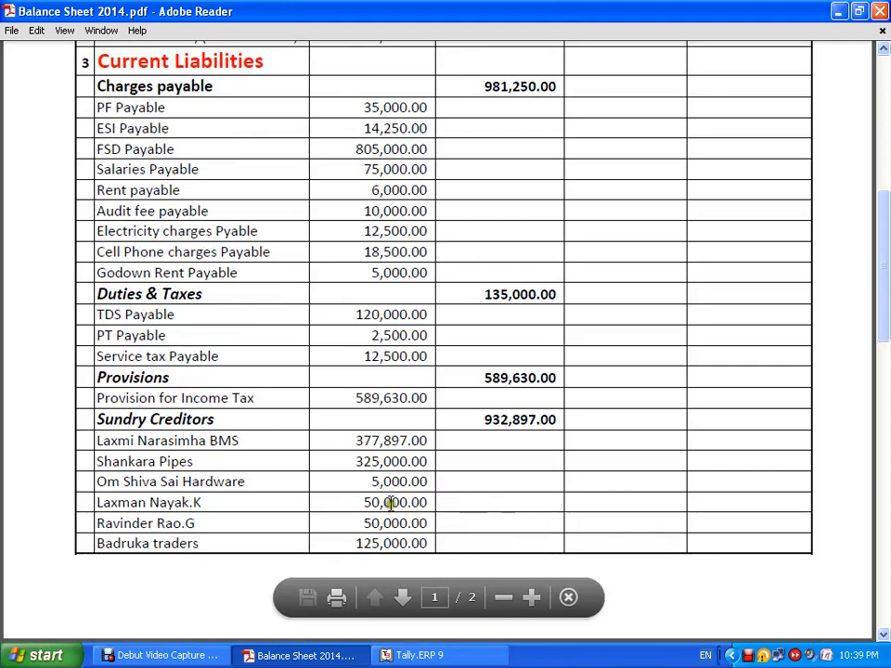
pyautogui.hotkey('alt', 'Tab')
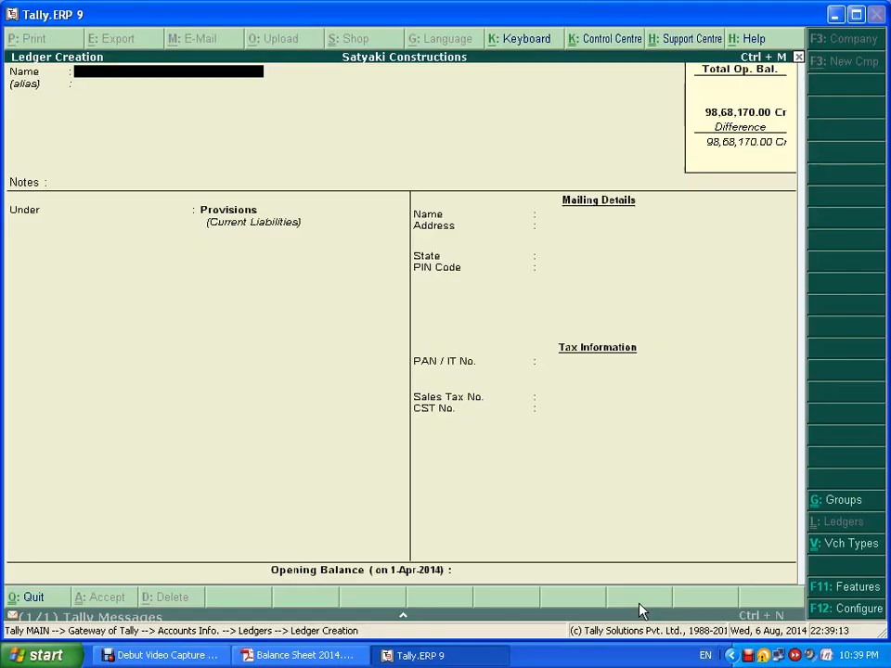
pyautogui.hotkey('alt', 'Tab')
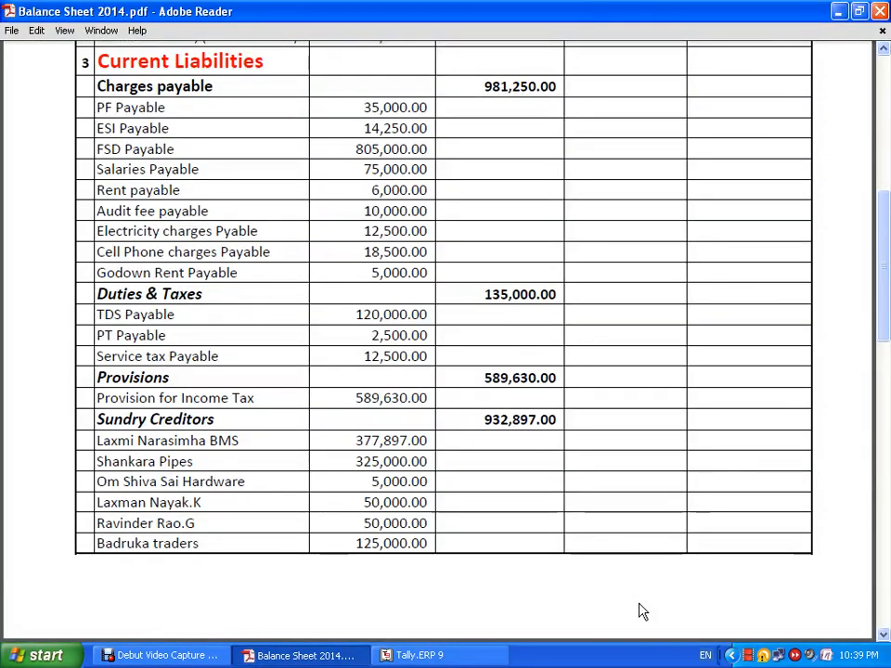
pyautogui.hotkey('alt', 'Tab')
pyautogui.write('L')
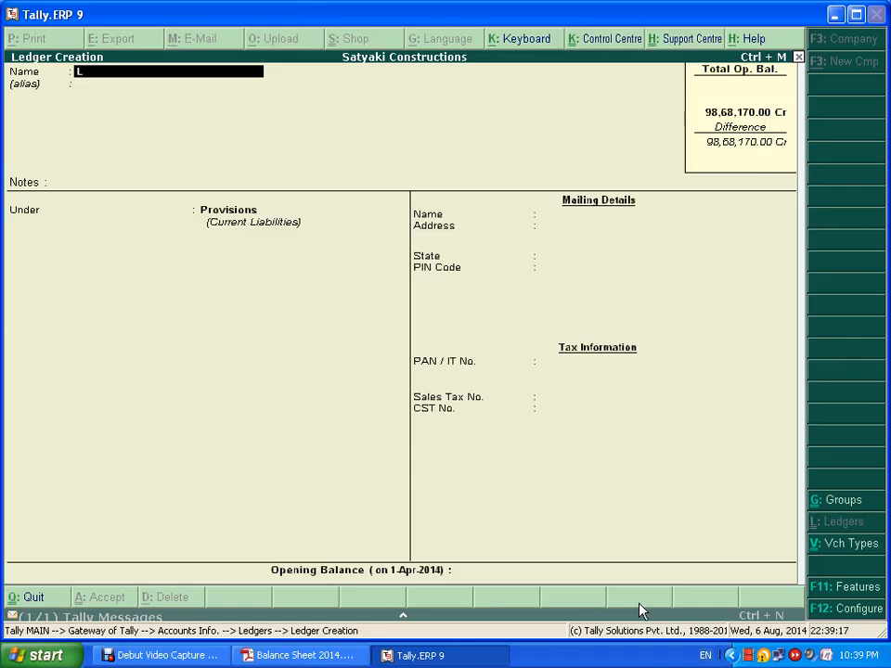
pyautogui.write('axmi Narasimha')
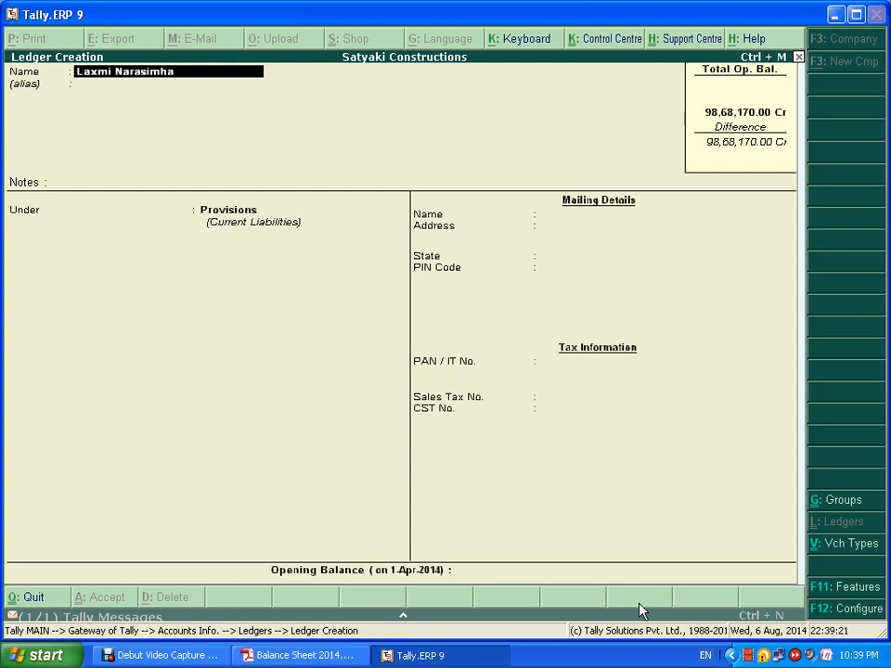
pyautogui.write(' BMS')
pyautogui.press('Return')
pyautogui.press('Return')
pyautogui.press('Return')
pyautogui.write('Sun')
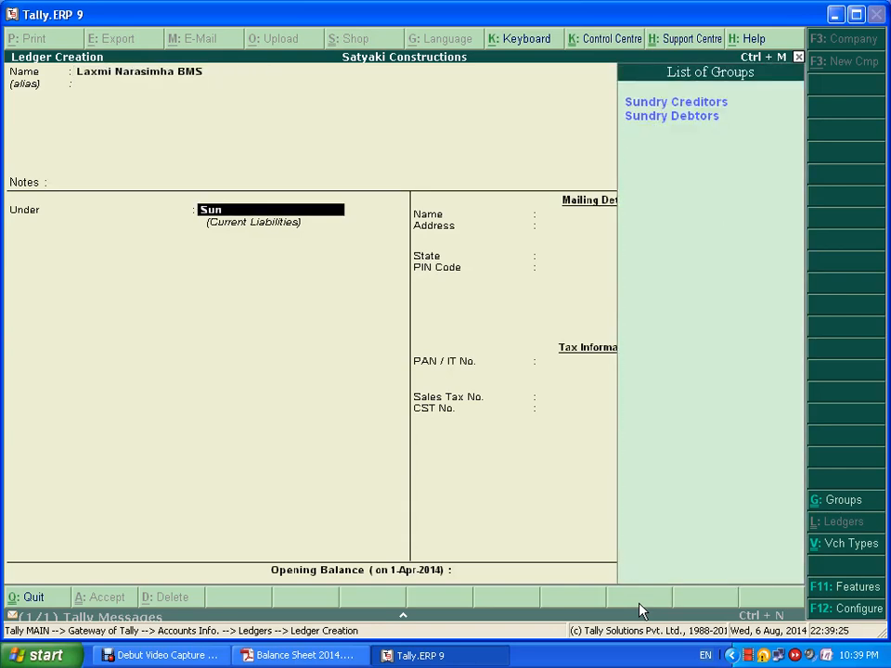
pyautogui.press('Return')
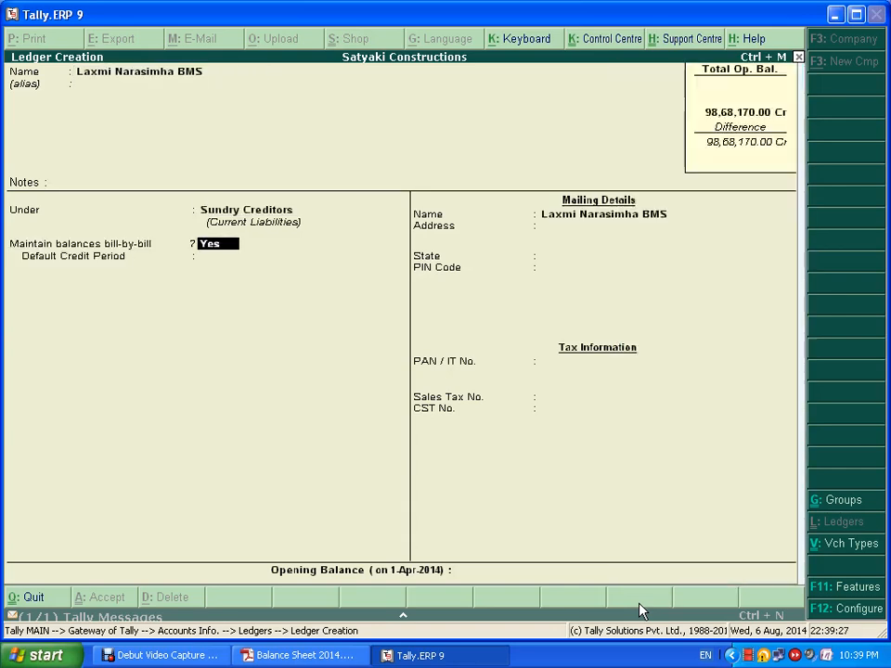
# - Set its State to Not Applicable, give it a 3,77,897 Cr opening balance, and save
pyautogui.write('n')
pyautogui.press('Return')
pyautogui.press('Return')
pyautogui.press('Return')
pyautogui.press('Return')
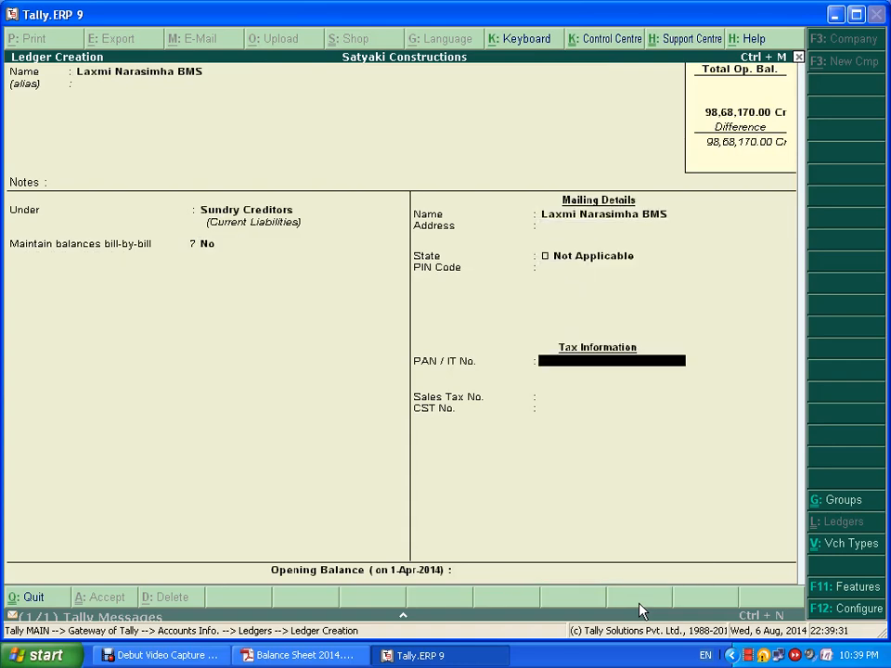
pyautogui.press('Return')
pyautogui.press('Return')
pyautogui.press('Return')
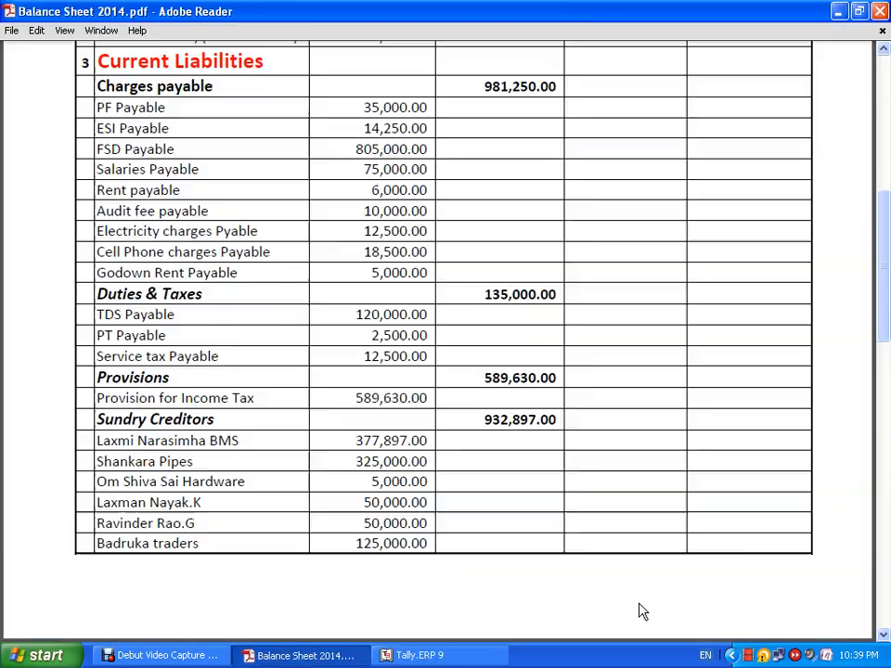
pyautogui.hotkey('alt', 'Tab')
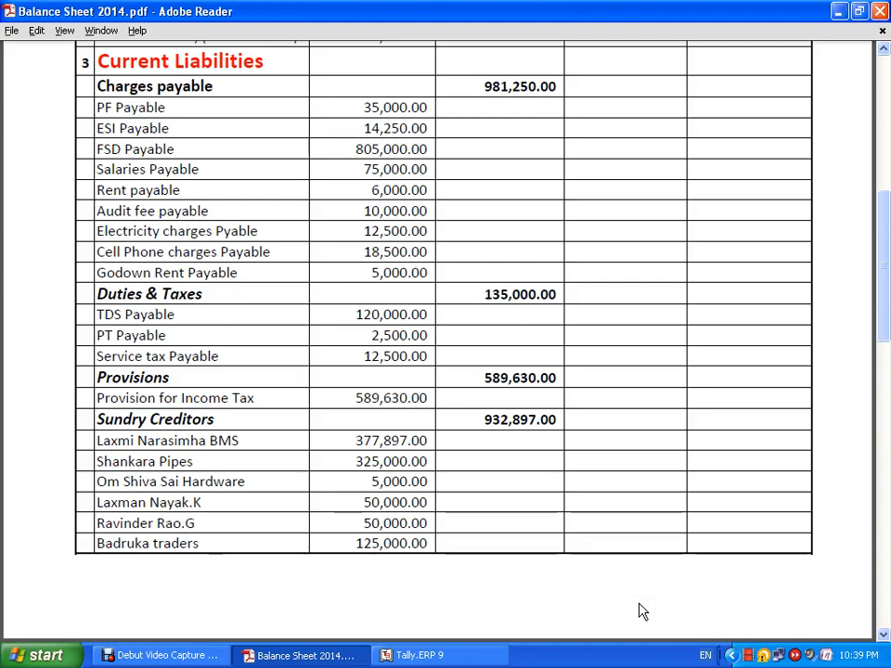
pyautogui.hotkey('alt', 'Tab')
pyautogui.write('3,77,8')
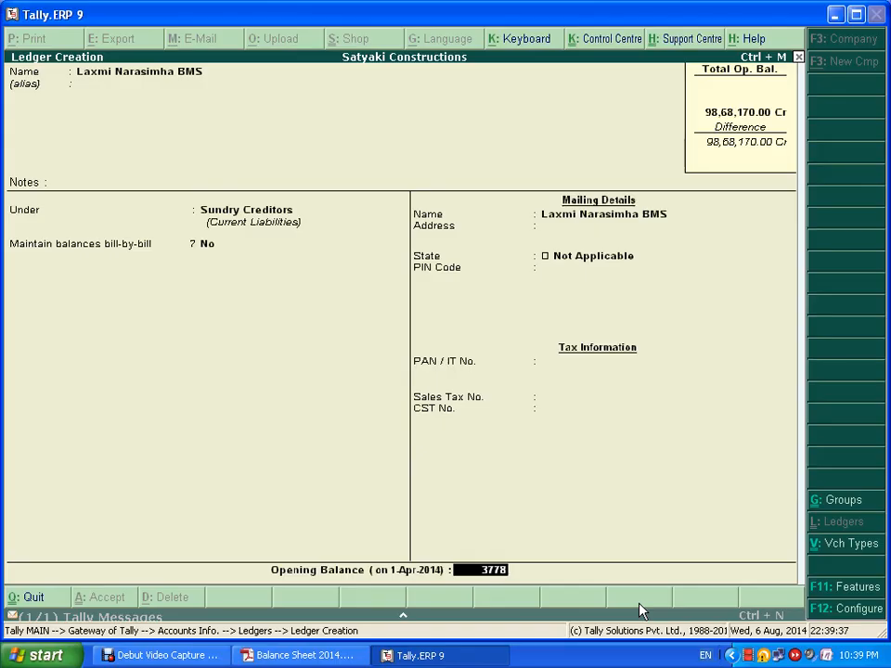
pyautogui.write('97')
pyautogui.press('Return')
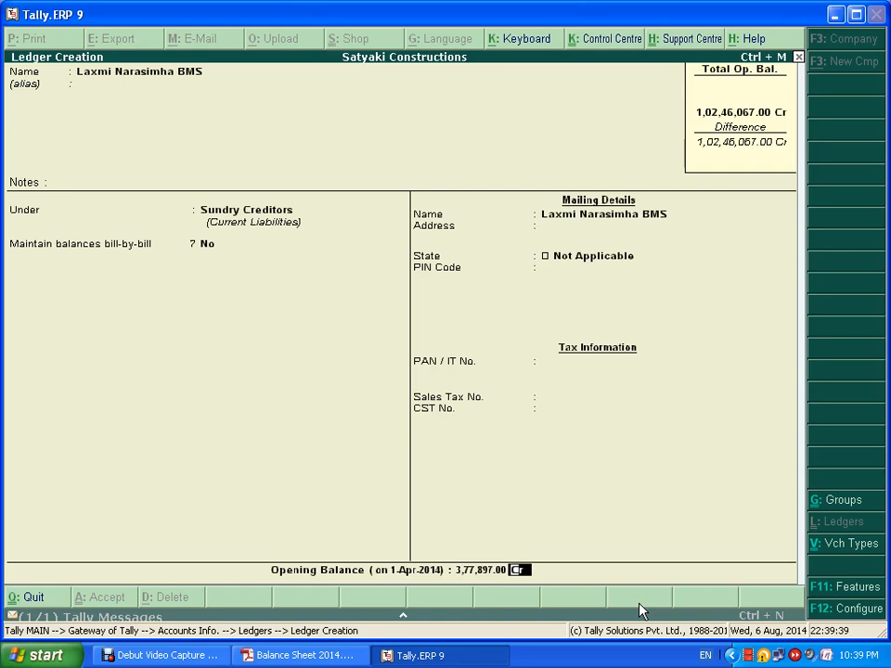
pyautogui.press('Return')
pyautogui.press('Return')
pyautogui.hotkey('alt', 'Tab')
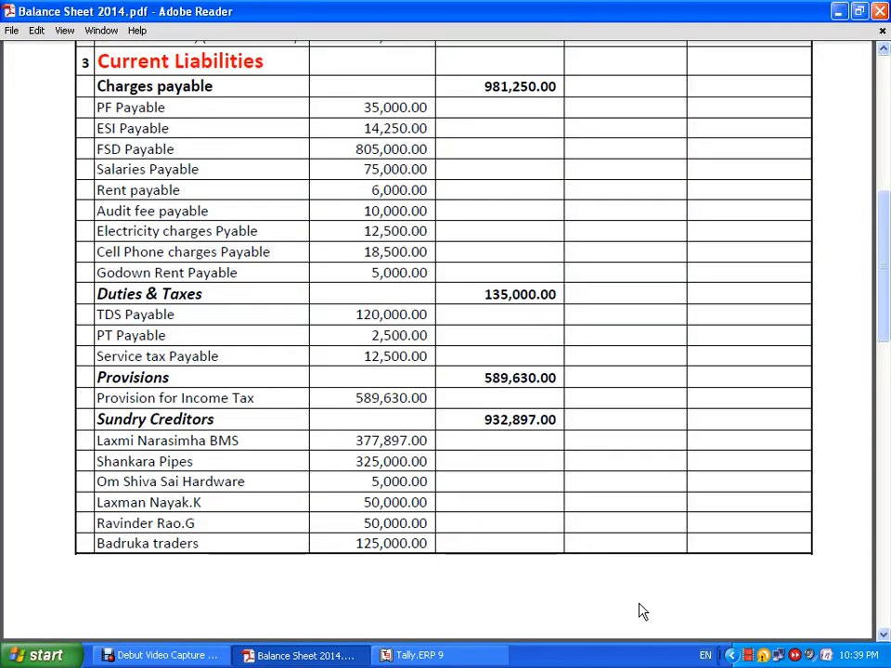
pyautogui.hotkey('alt', 'Tab')
# - Create Shankara Pipes with State Not Applicable and a 3,25,000 Cr opening balance
pyautogui.write('Sh')
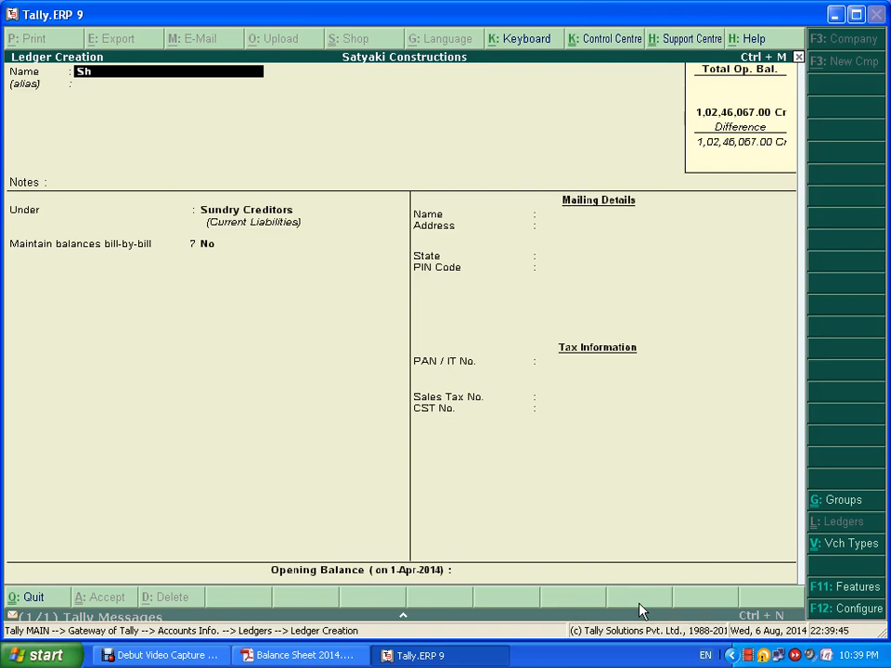
pyautogui.write('ankara Pip')
pyautogui.press('Return')
pyautogui.press('Return')
pyautogui.press('Return')
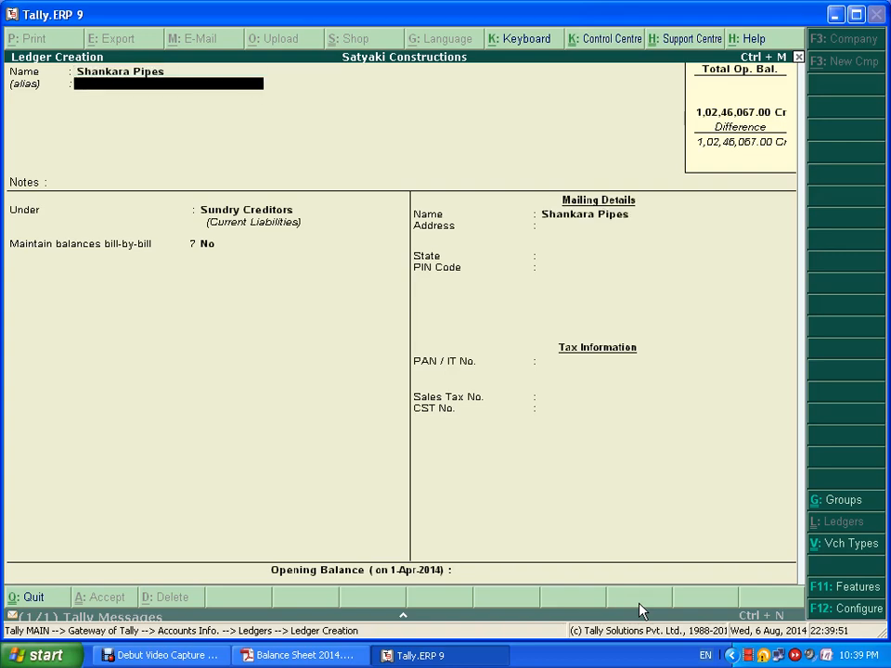
pyautogui.press('Return')
pyautogui.press('Return')
pyautogui.press('Return')
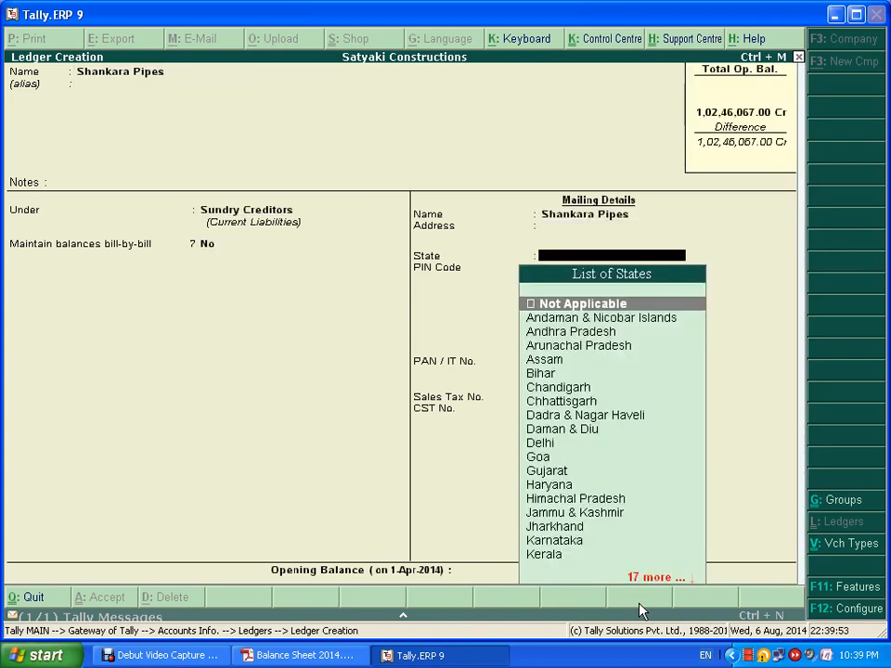
pyautogui.press('Return')
pyautogui.press('Return')
pyautogui.press('Return')
pyautogui.press('Return')
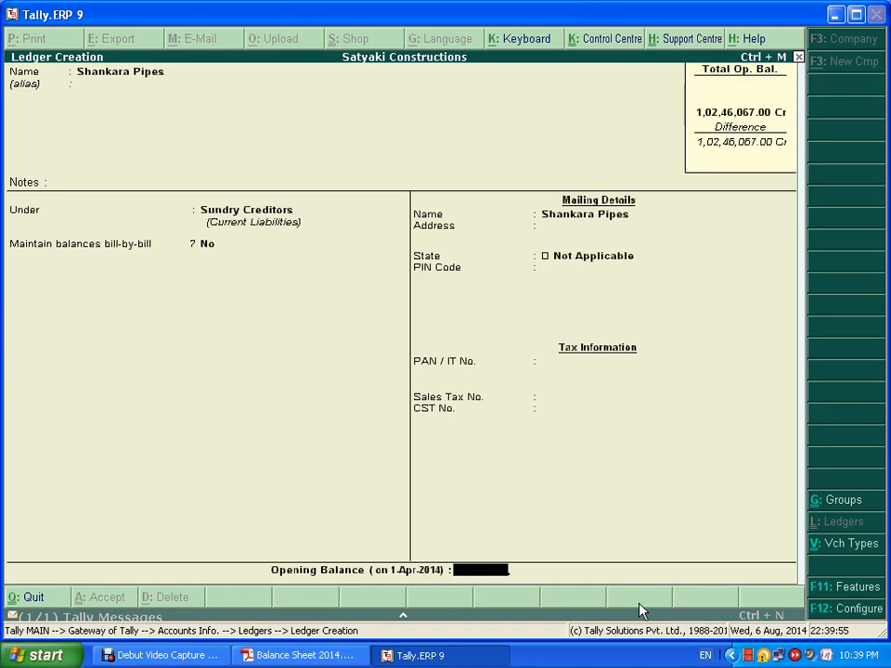
pyautogui.hotkey('alt', 'Tab')
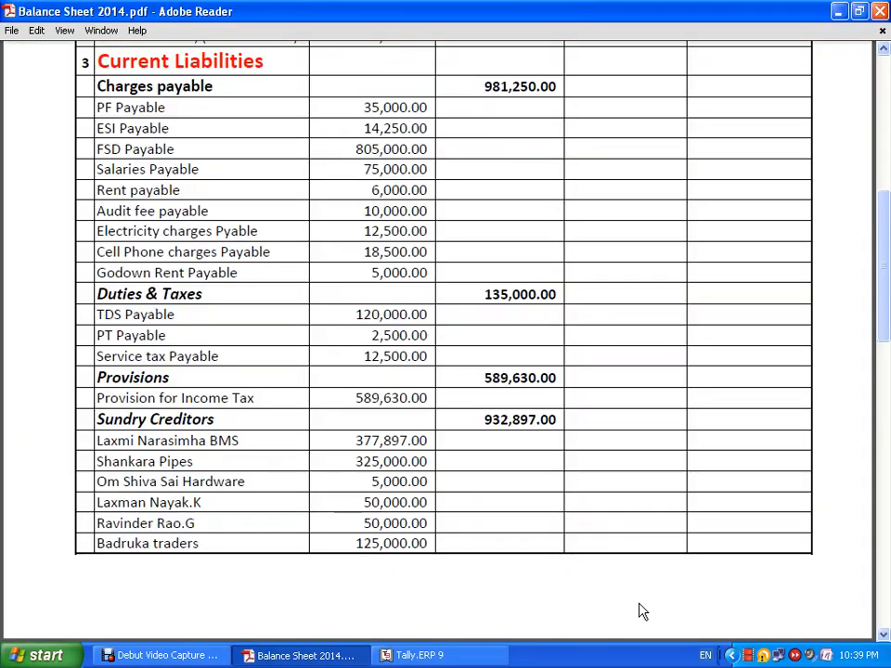
pyautogui.hotkey('alt', 'Tab')
pyautogui.write('3,2')
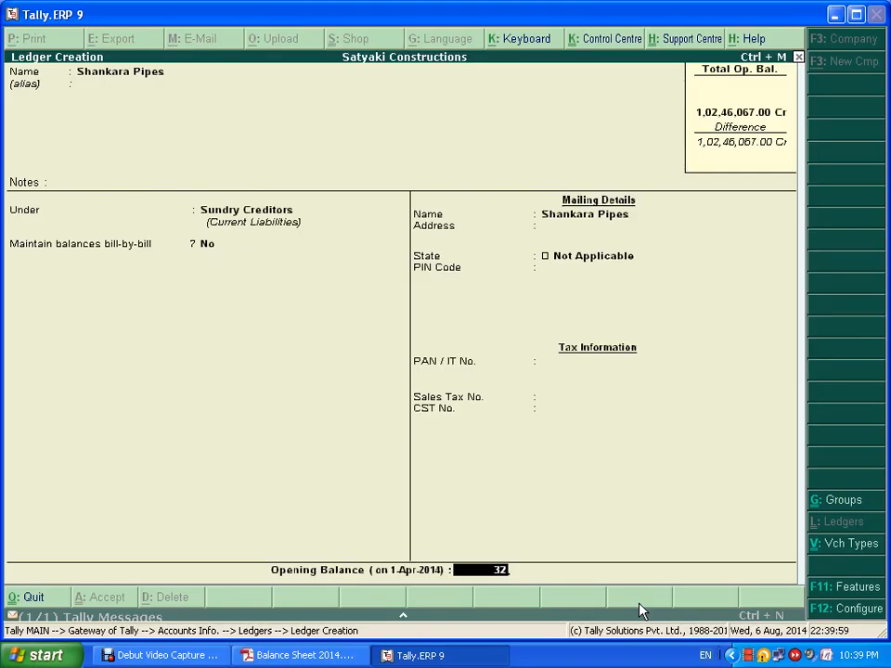
pyautogui.write('5,000')
pyautogui.press('Return')
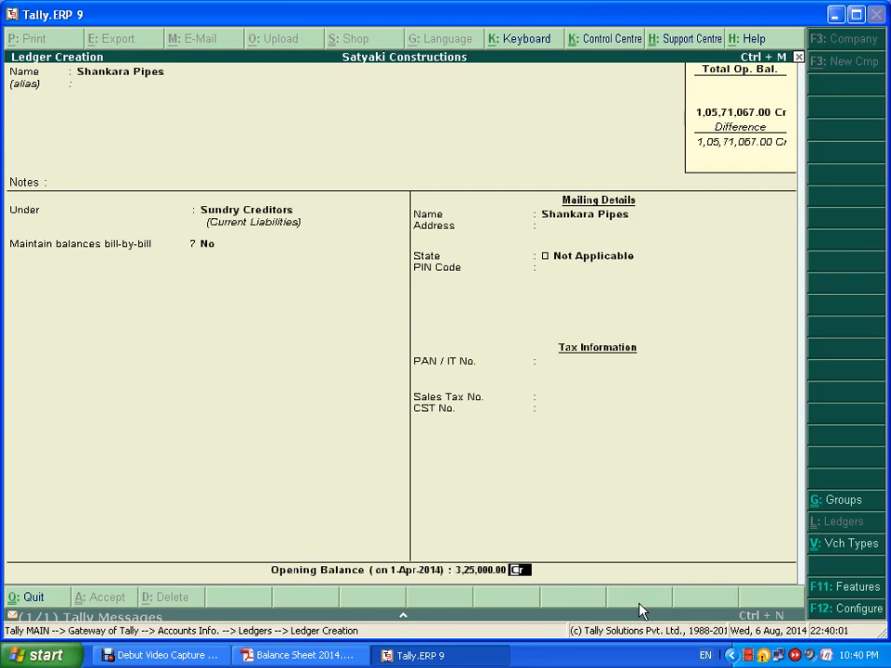
pyautogui.press('Return')
pyautogui.press('Return')
# - Look up the next creditor and begin naming the Om Shiva Sai Hardare ledger
pyautogui.hotkey('alt', 'Tab')
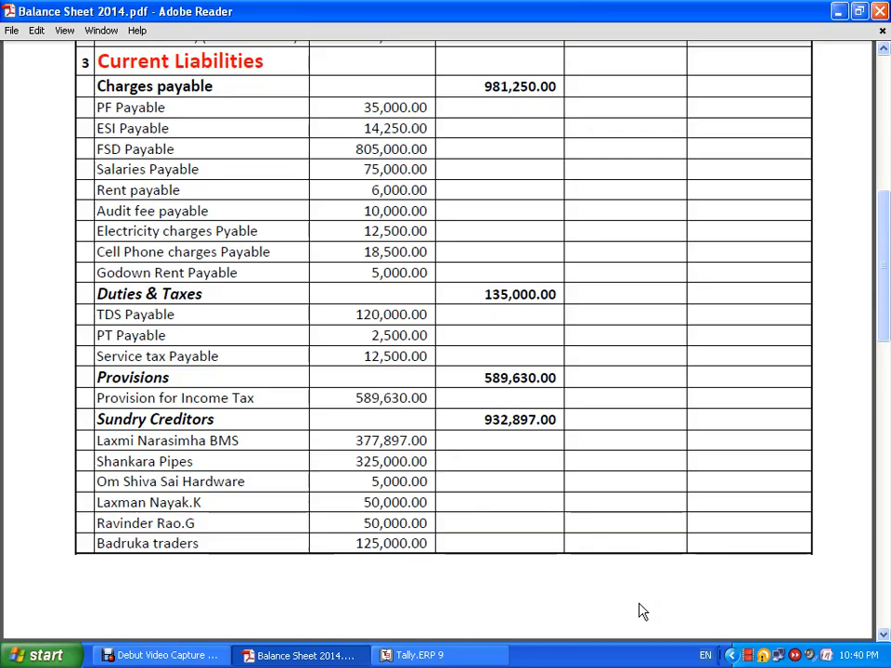
pyautogui.hotkey('alt', 'Tab')
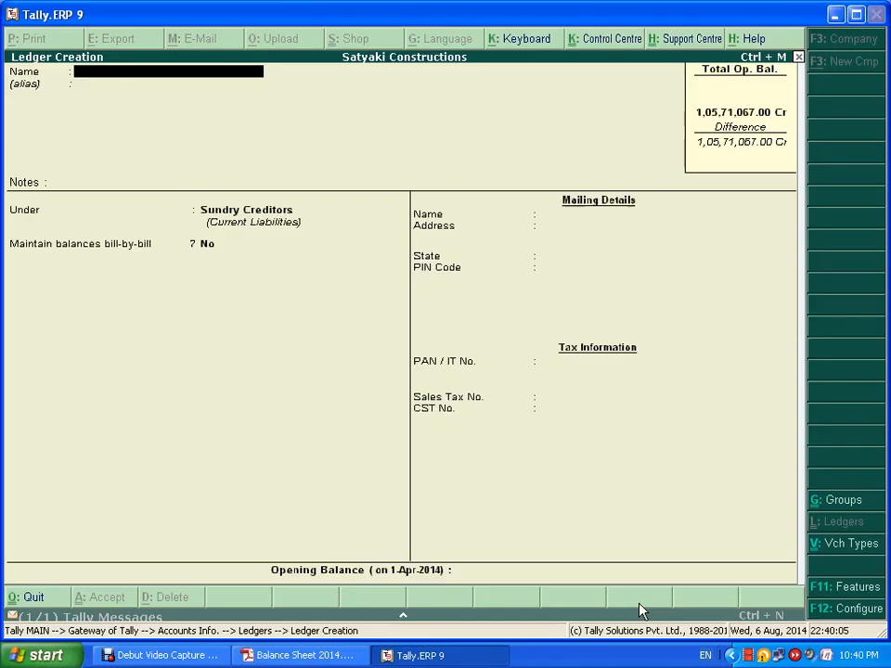
pyautogui.write('Om Shiva Sai Hardare')
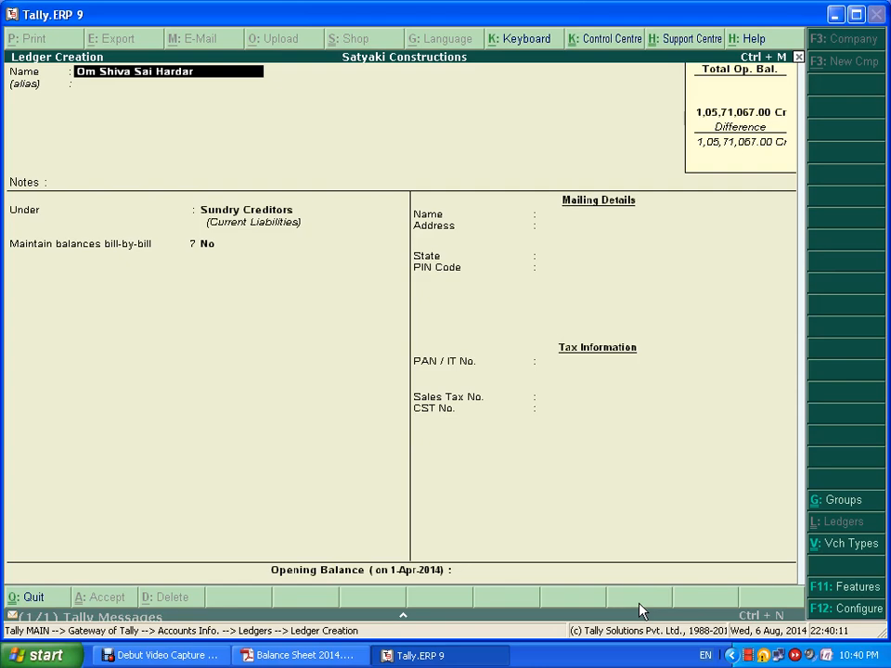
# - Finish the Om Shiva Sai Hardare ledger with a 5,000 Cr opening balance and save it
pyautogui.press('Return')
pyautogui.press('Return')
pyautogui.press('Return')
pyautogui.press('Return')
pyautogui.press('Return')
pyautogui.press('Return')
pyautogui.press('Return')
pyautogui.press('Return')
pyautogui.press('Return')
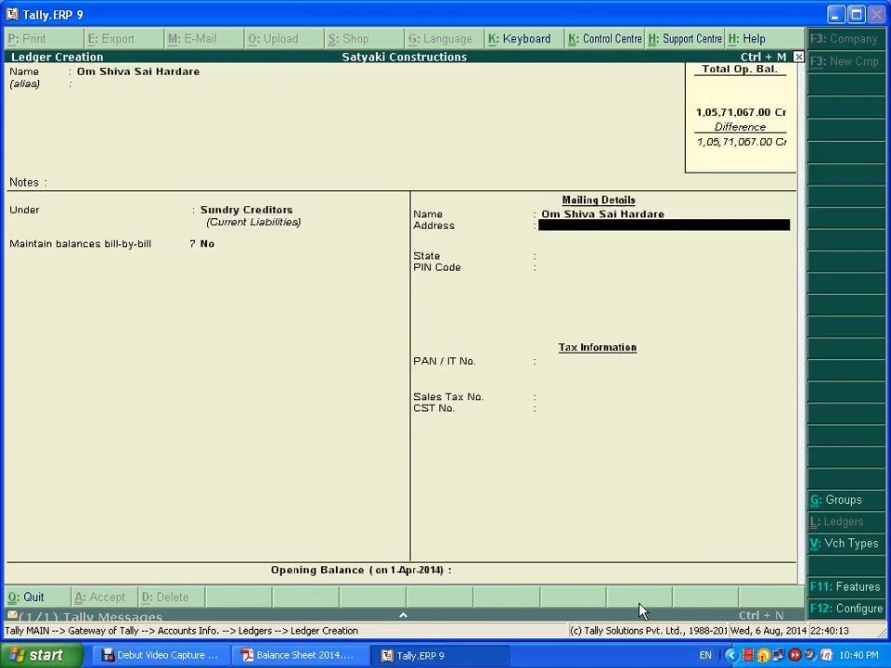
pyautogui.press('Return')
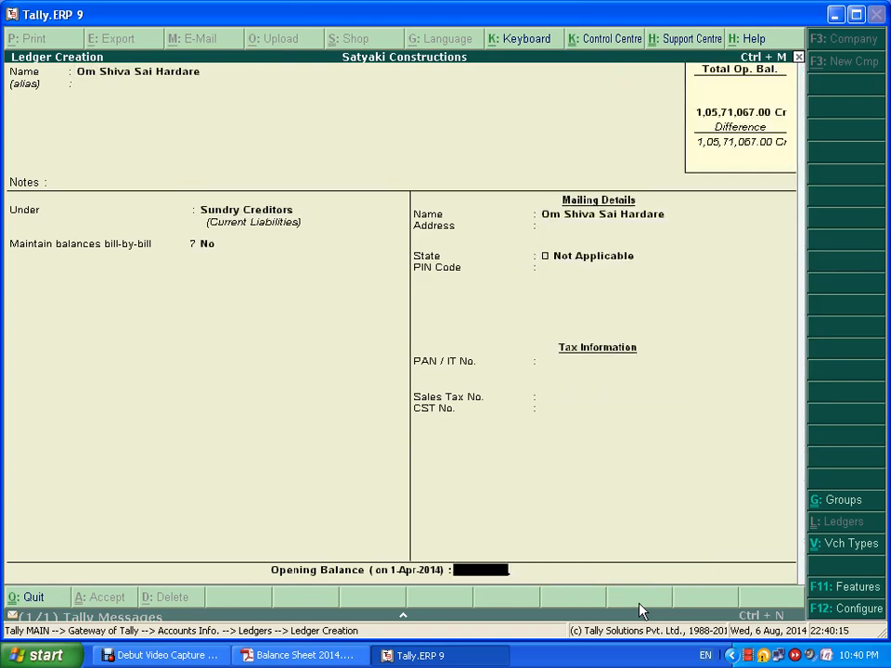
pyautogui.hotkey('alt', 'Tab')
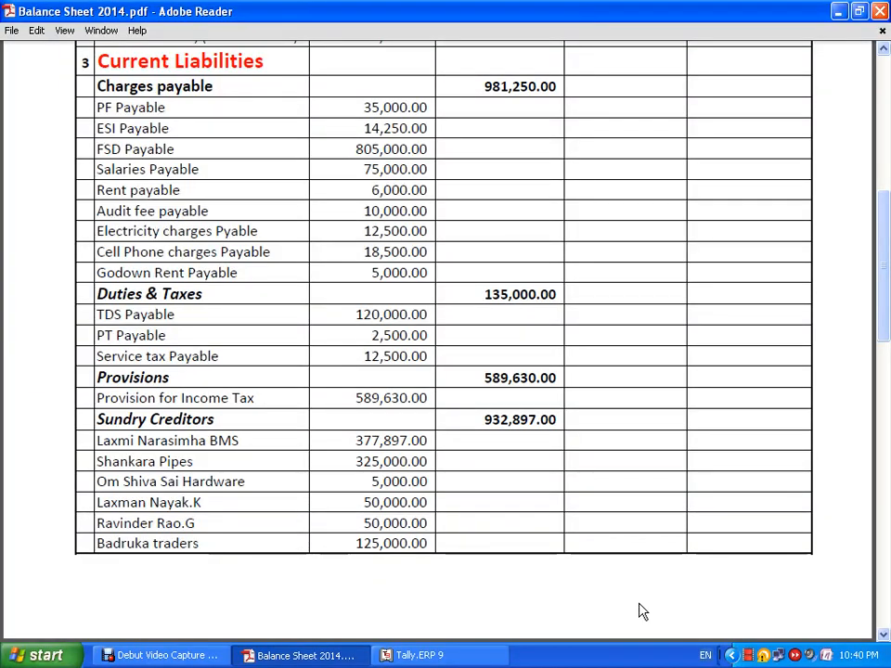
pyautogui.hotkey('alt', 'Tab')
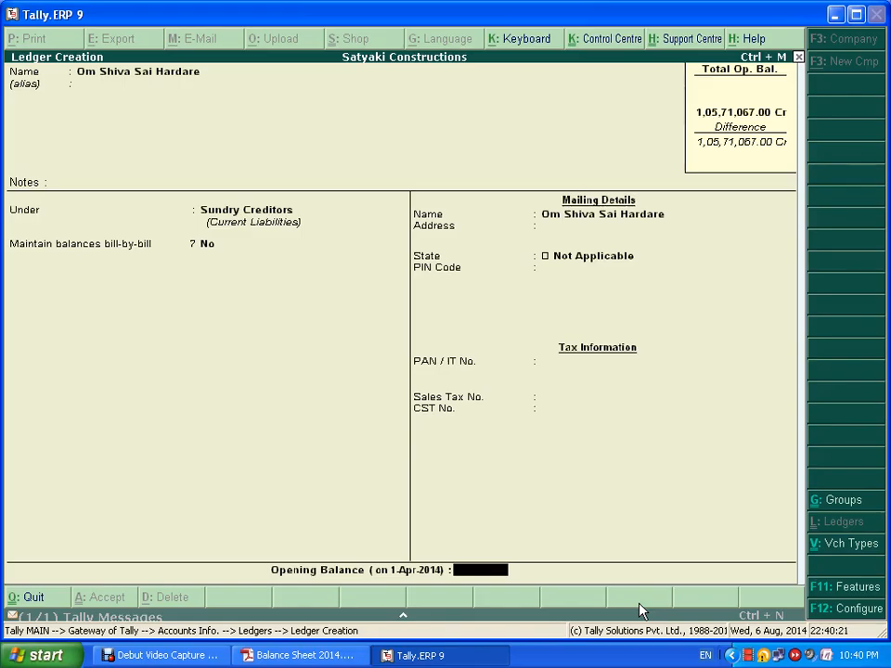
pyautogui.write('5,000')
pyautogui.press('Return')
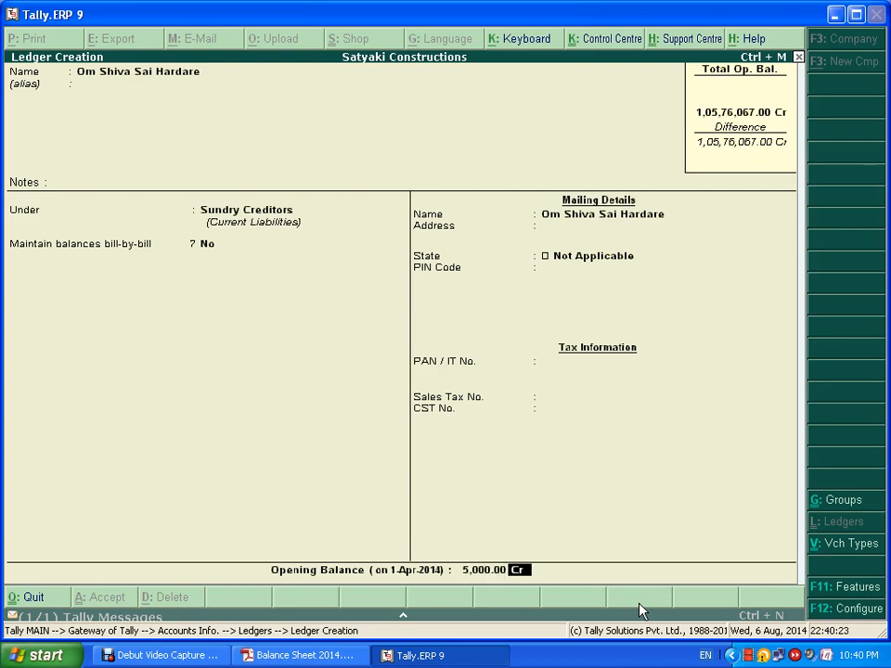
pyautogui.press('Return')
pyautogui.press('Return')
# - Create the individual creditor's ledger with a 50,000 Cr opening balance and save it
pyautogui.hotkey('alt', 'Tab')
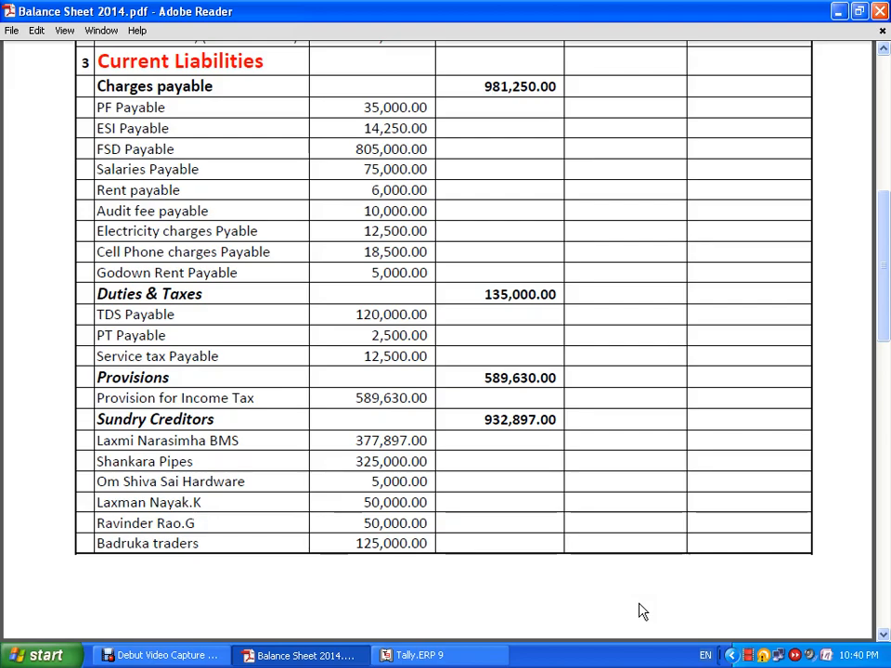
pyautogui.hotkey('alt', 'Tab')
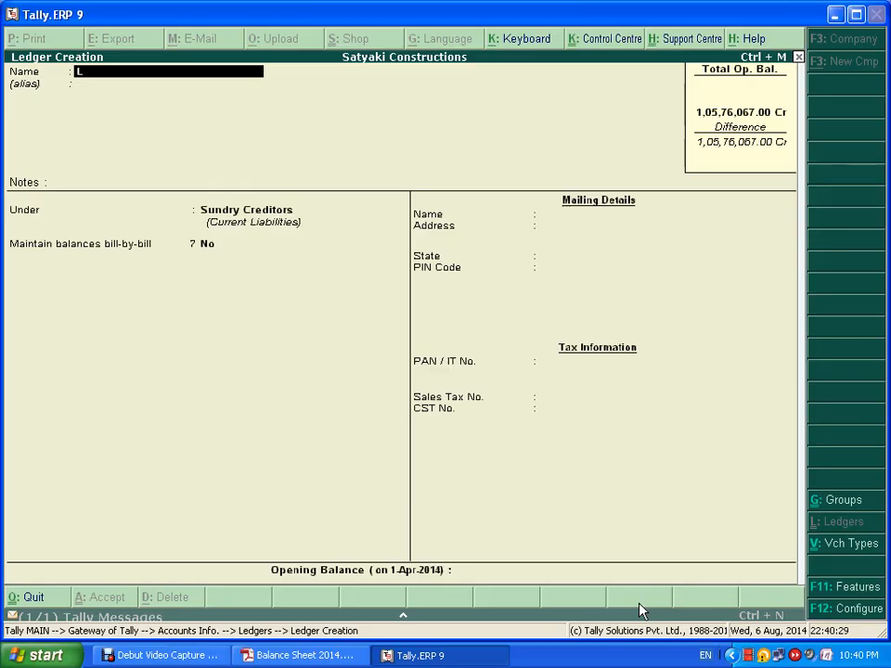
pyautogui.press('Return')
pyautogui.press('Return')
pyautogui.press('Return')
pyautogui.press('Return')
pyautogui.press('Return')
pyautogui.press('Return')
pyautogui.press('Return')
pyautogui.press('Return')
pyautogui.press('Return')
pyautogui.press('Return')
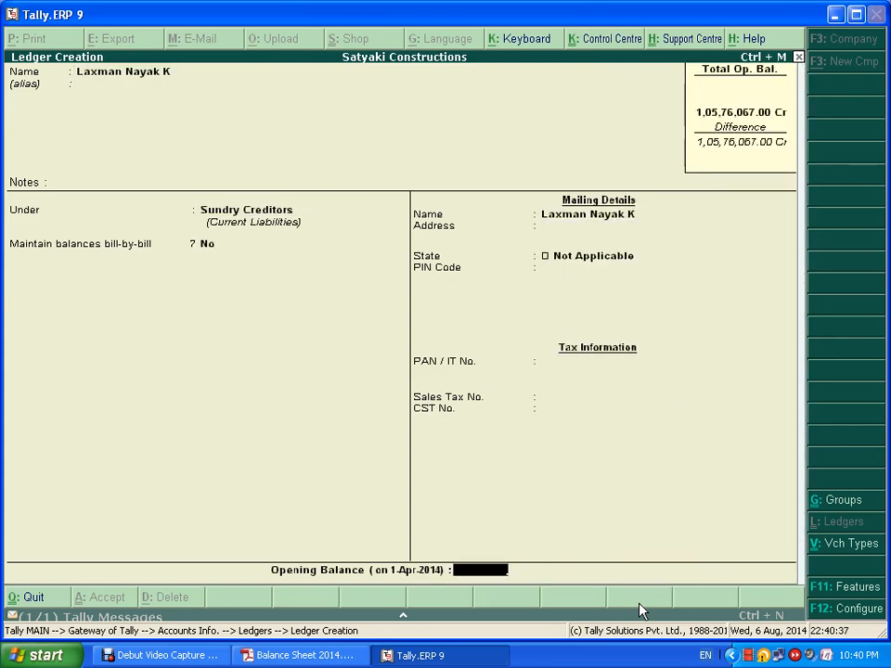
pyautogui.hotkey('alt', 'Tab')
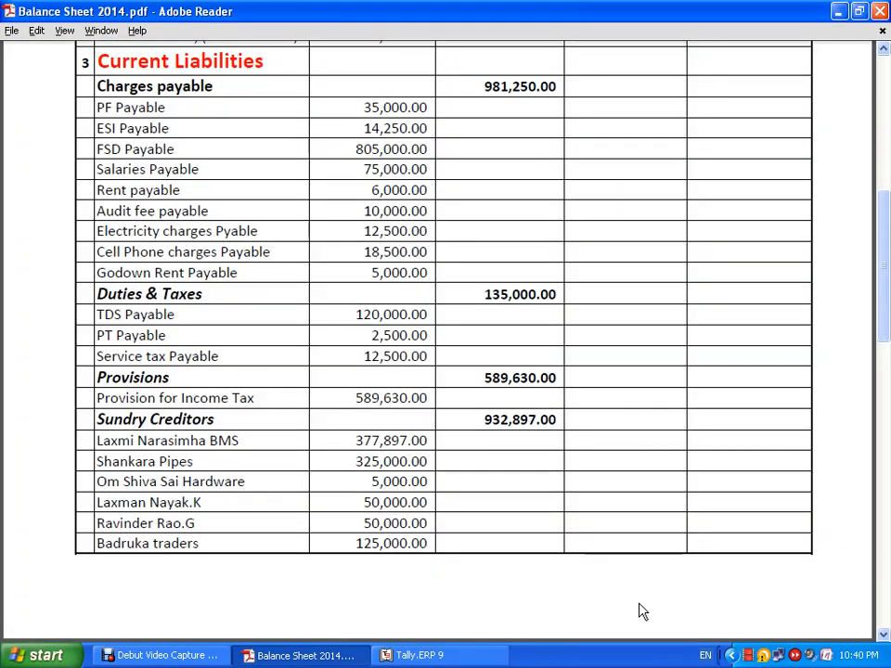
pyautogui.hotkey('alt', 'Tab')
pyautogui.write('50,000')
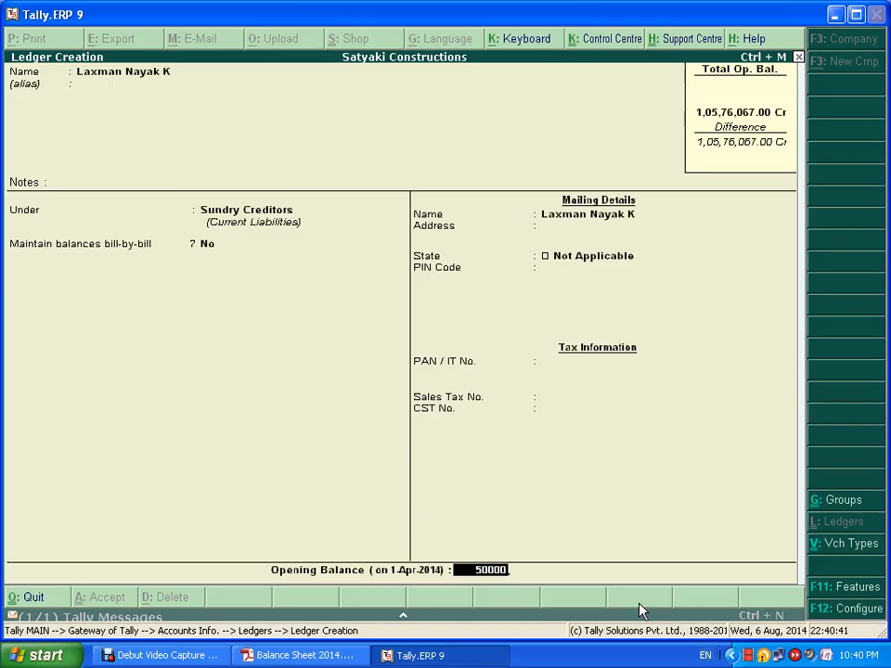
pyautogui.press('Return')
pyautogui.hotkey('ctrl', 'a')
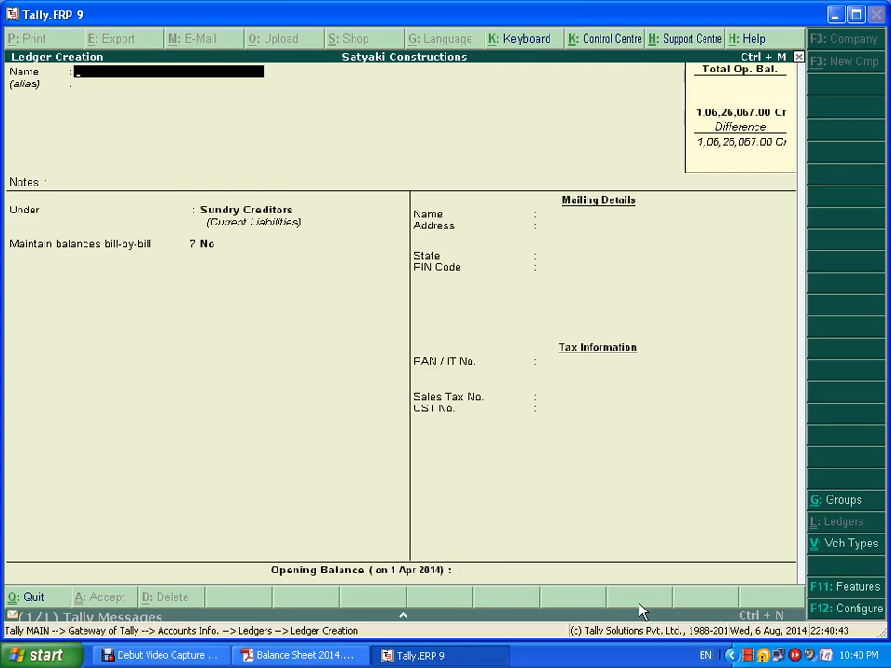
# - Create another individual creditor's ledger with a 50,000 Cr opening balance
pyautogui.hotkey('alt', 'Tab')
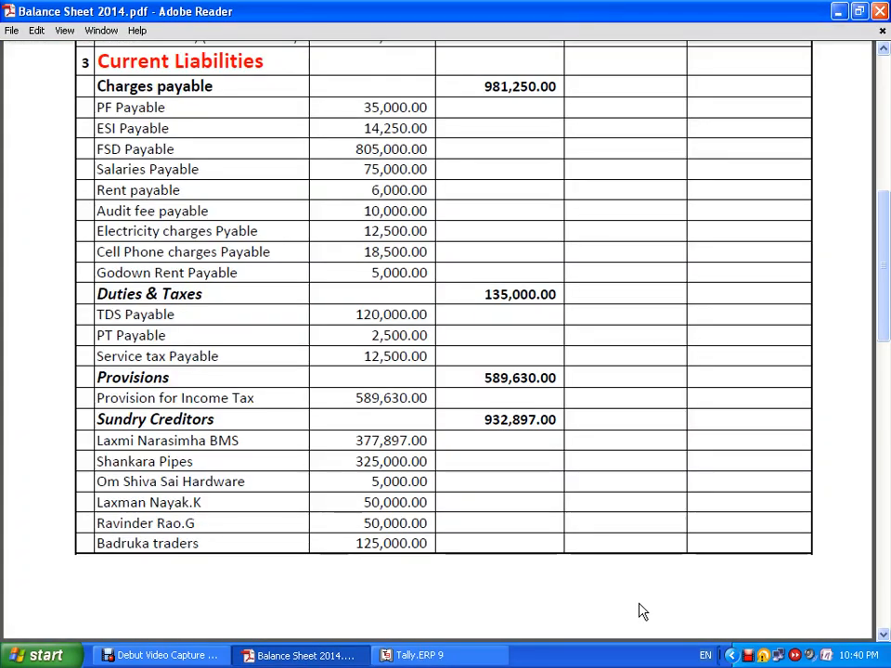
pyautogui.hotkey('alt', 'Tab')
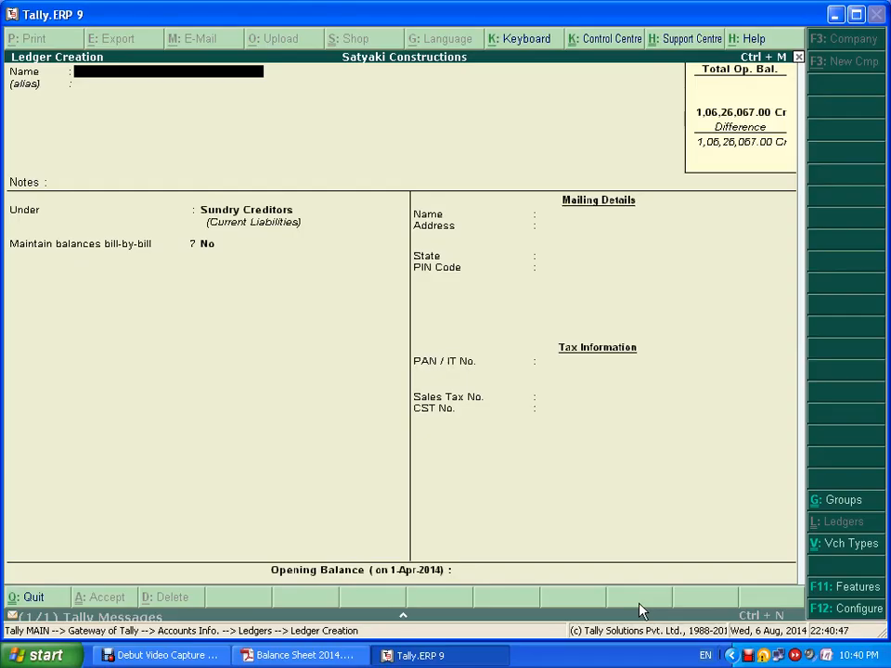
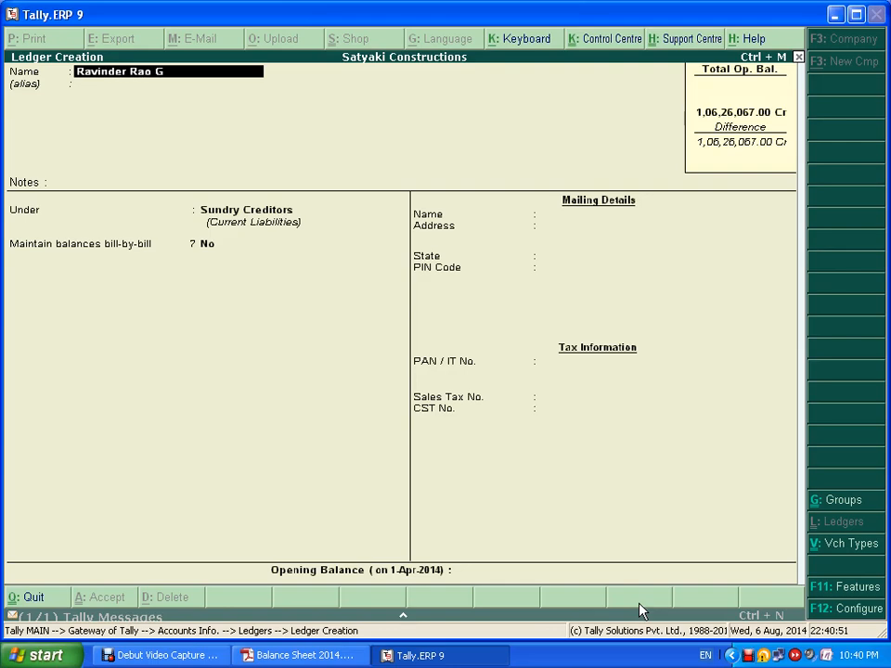
pyautogui.press('Return')
pyautogui.press('Return')
pyautogui.press('Return')
pyautogui.press('Return')
pyautogui.press('Return')
pyautogui.press('Return')
pyautogui.press('Return')
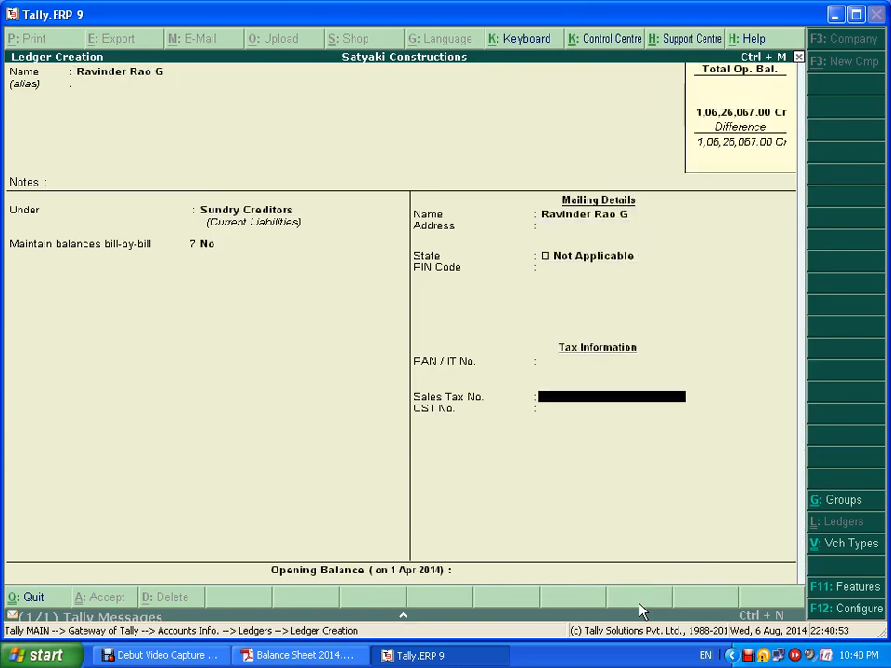
pyautogui.press('Return')
pyautogui.press('Return')
pyautogui.write('50,000')
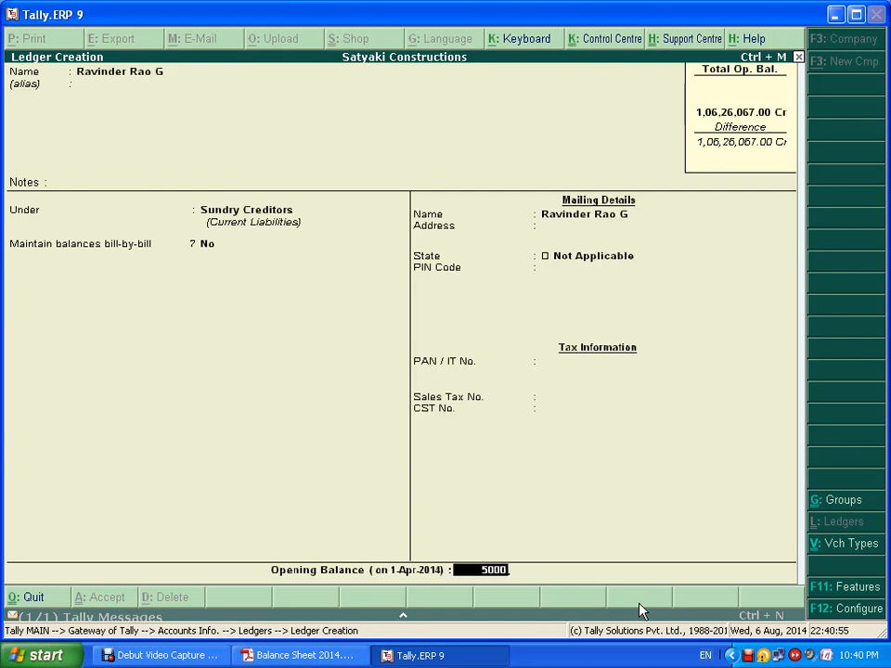
pyautogui.press('Return')
pyautogui.press('Return')
pyautogui.press('Return')
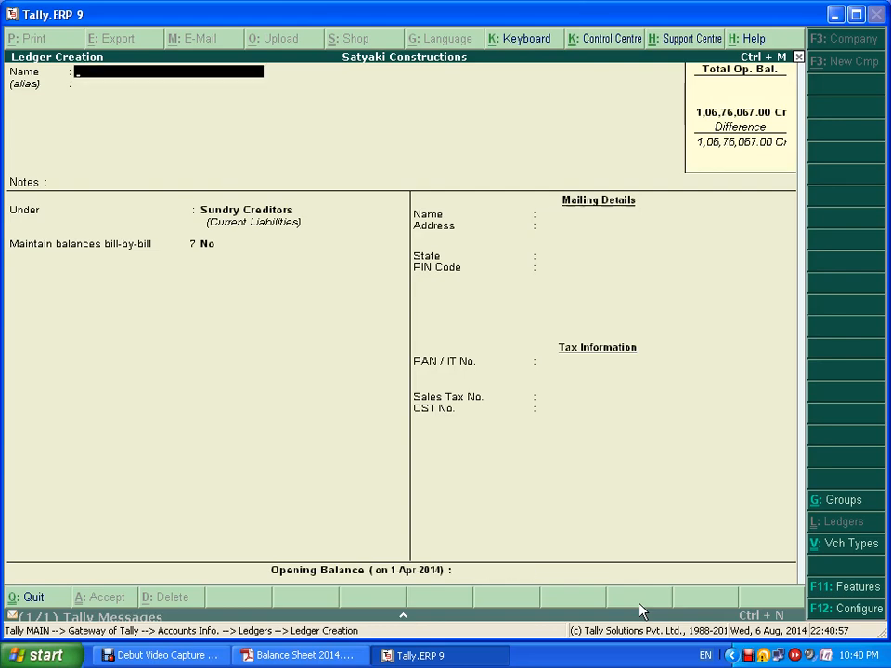
pyautogui.hotkey('alt', 'Tab')
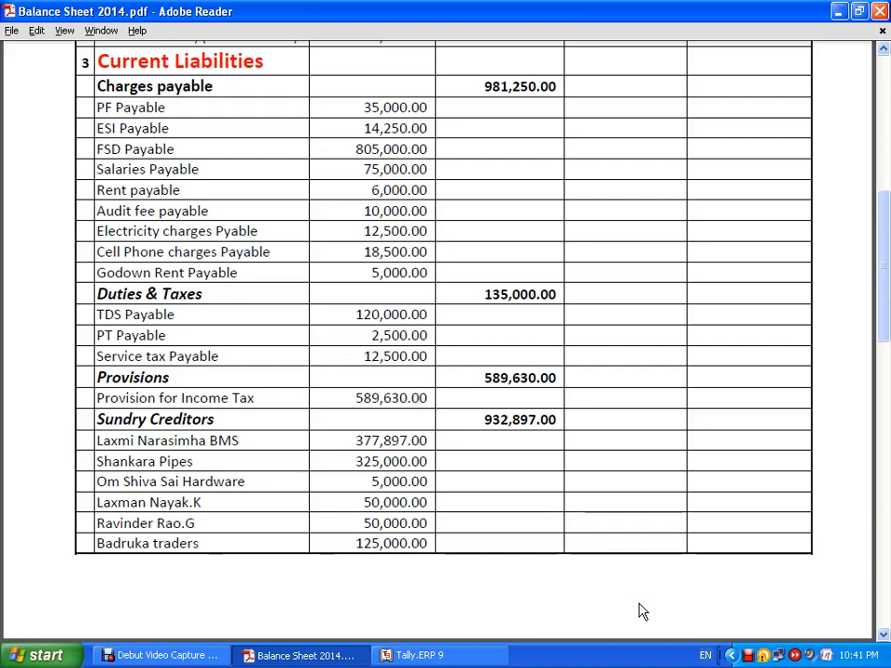
pyautogui.hotkey('alt', 'Tab')
# - Create Badruka Traders under Sundry Creditors, State Not Applicable, with a 1,25,000 Cr opening balance
pyautogui.write('Bad')
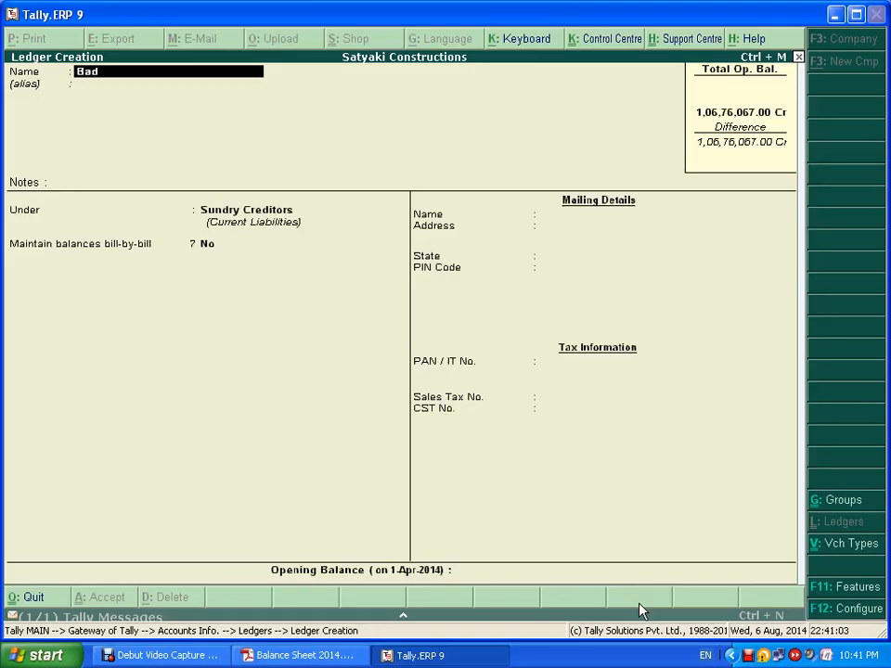
pyautogui.write('ruka Trade')
pyautogui.press('Return')
pyautogui.press('Return')
pyautogui.press('Return')
pyautogui.press('Return')
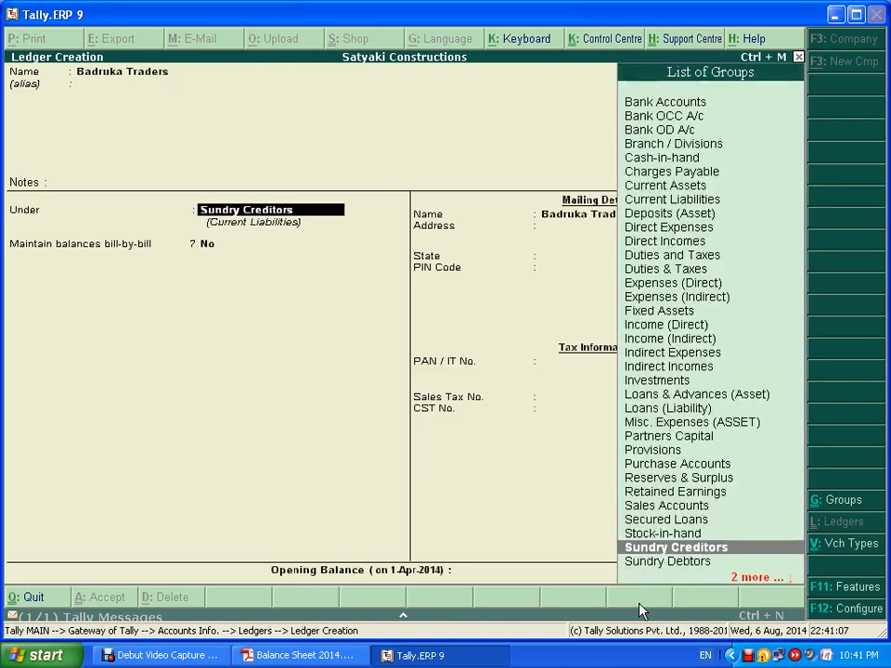
pyautogui.press('Return')
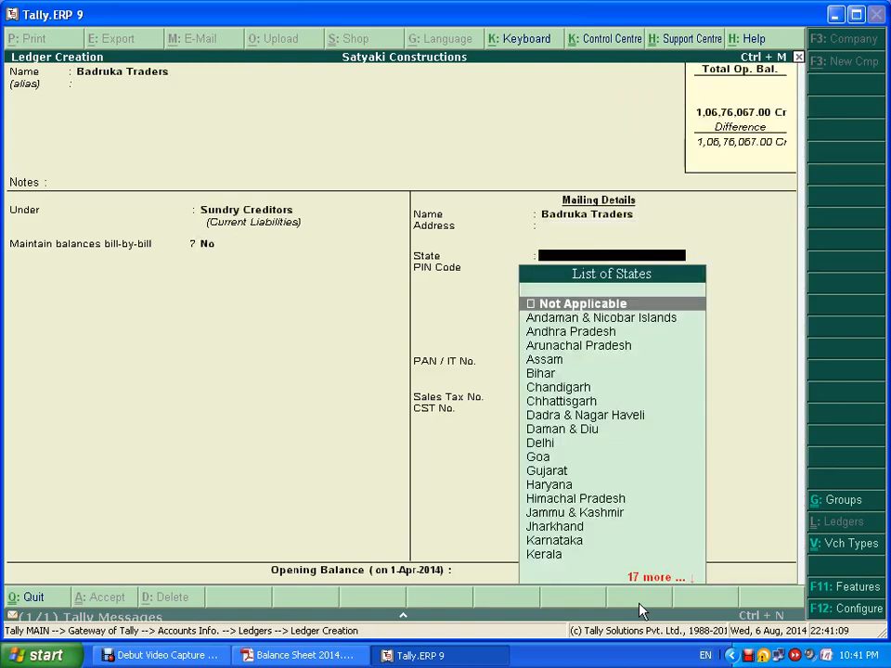
pyautogui.press('Return')
pyautogui.press('Return')
pyautogui.press('Return')
pyautogui.press('Return')
pyautogui.press('Return')
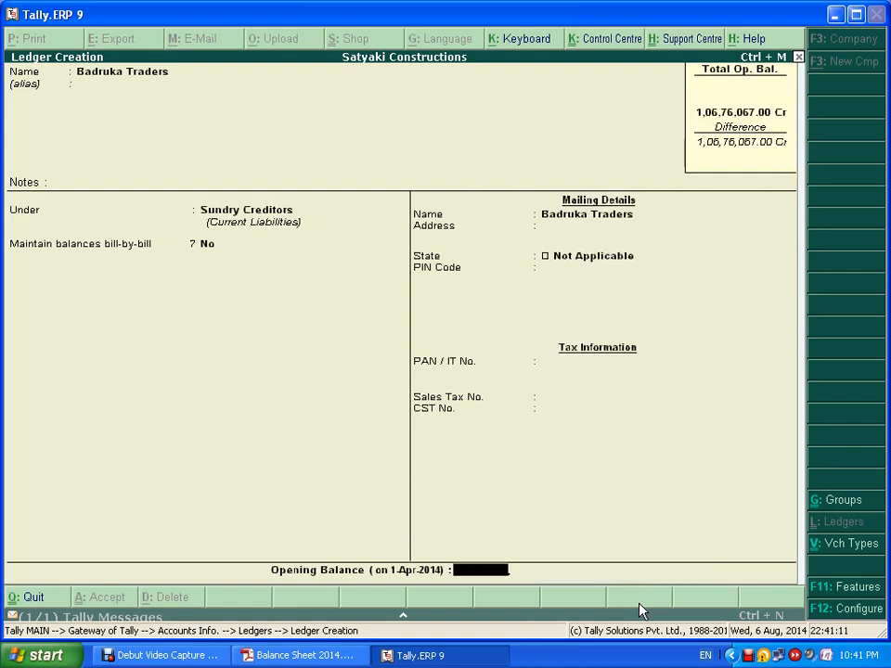
pyautogui.hotkey('alt', 'Tab')
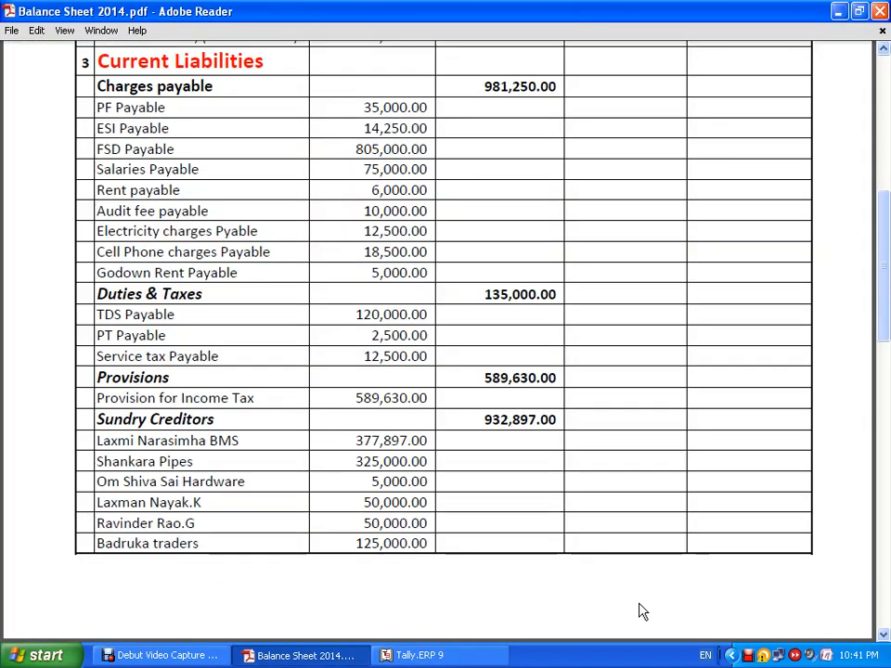
pyautogui.hotkey('alt', 'Tab')
pyautogui.write('1,25,')
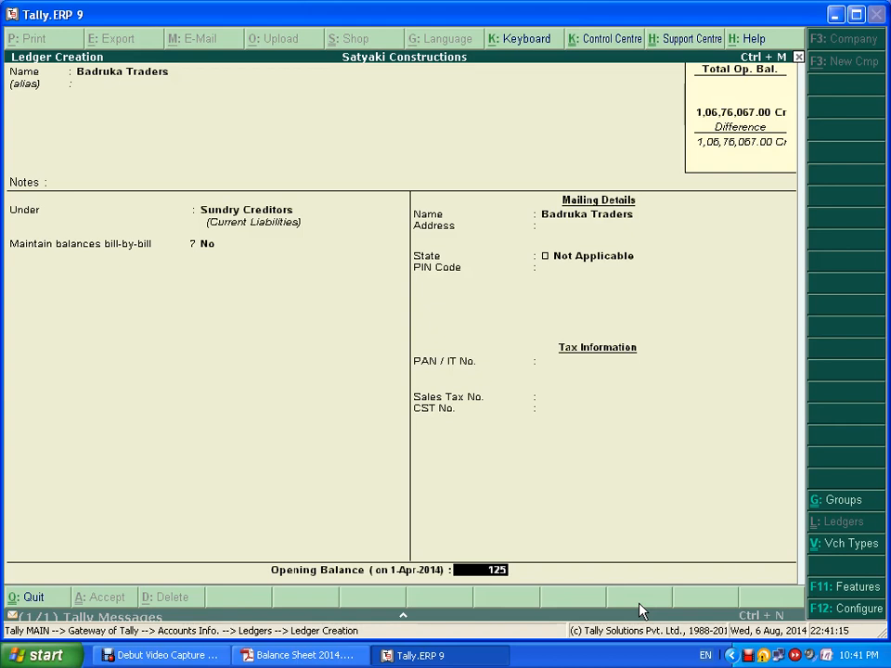
pyautogui.write('000')
pyautogui.press('Return')
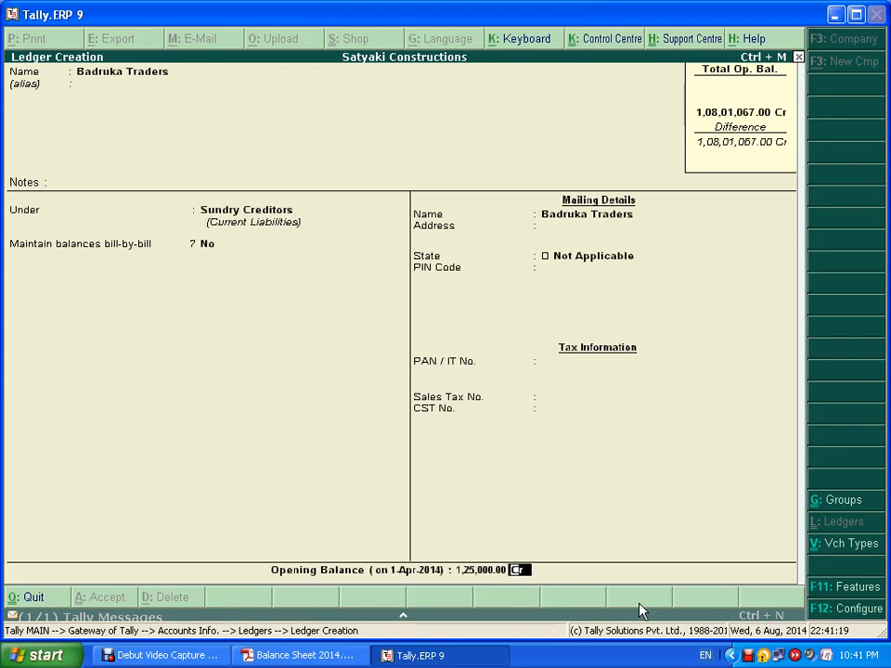
pyautogui.hotkey('ctrl', 'a')
pyautogui.hotkey('alt', 'Tab')
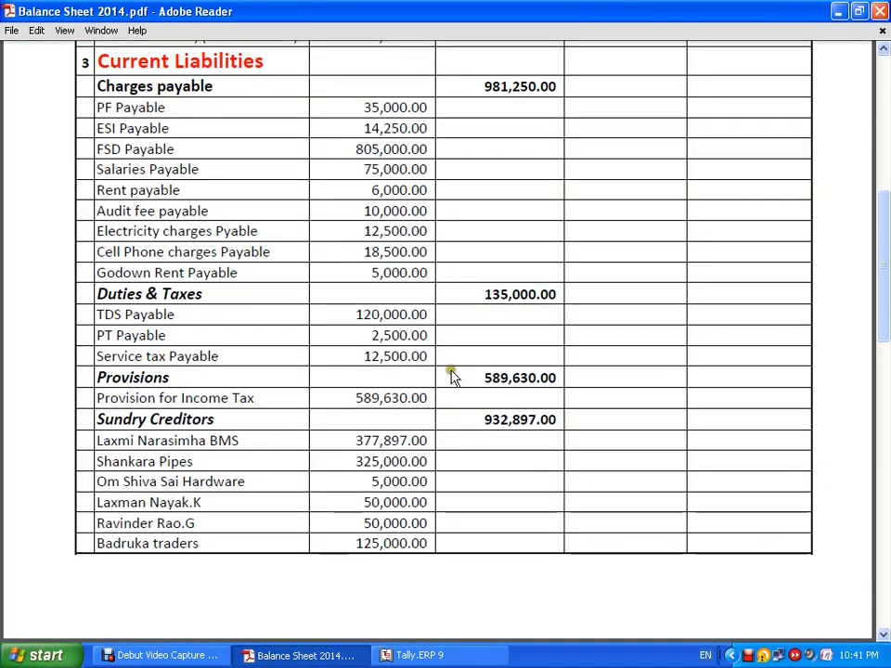
# - Compare the balance sheet's 10,801,067.00 totals with Tally's 1,08,01,067.00 Cr opening-balance total
pyautogui.scroll(-10, 573, 454)
pyautogui.scroll(-10, 572, 455)
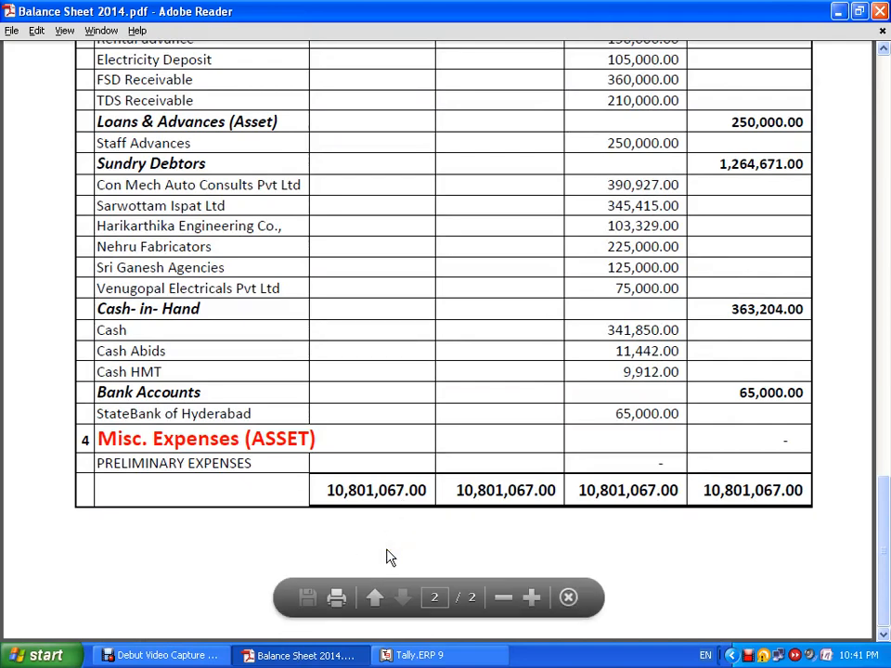
pyautogui.hotkey('alt', 'Tab')
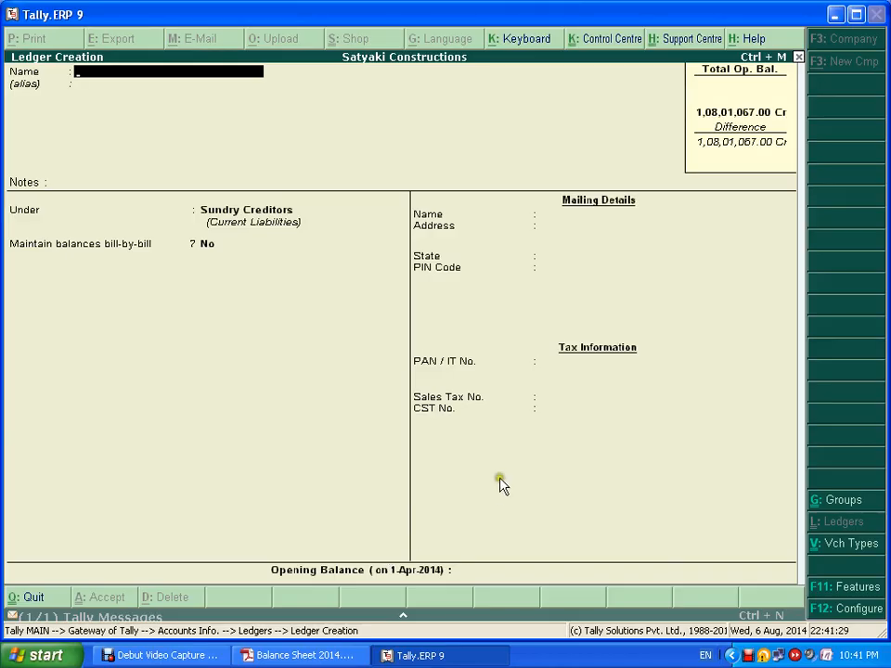
pyautogui.hotkey('alt', 'Tab')
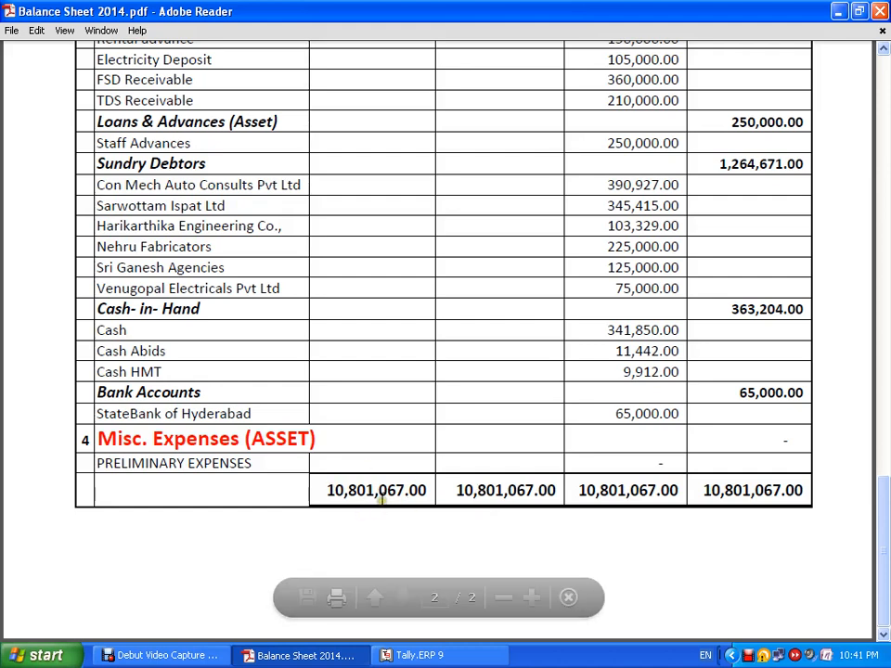
pyautogui.hotkey('alt', 'Tab')
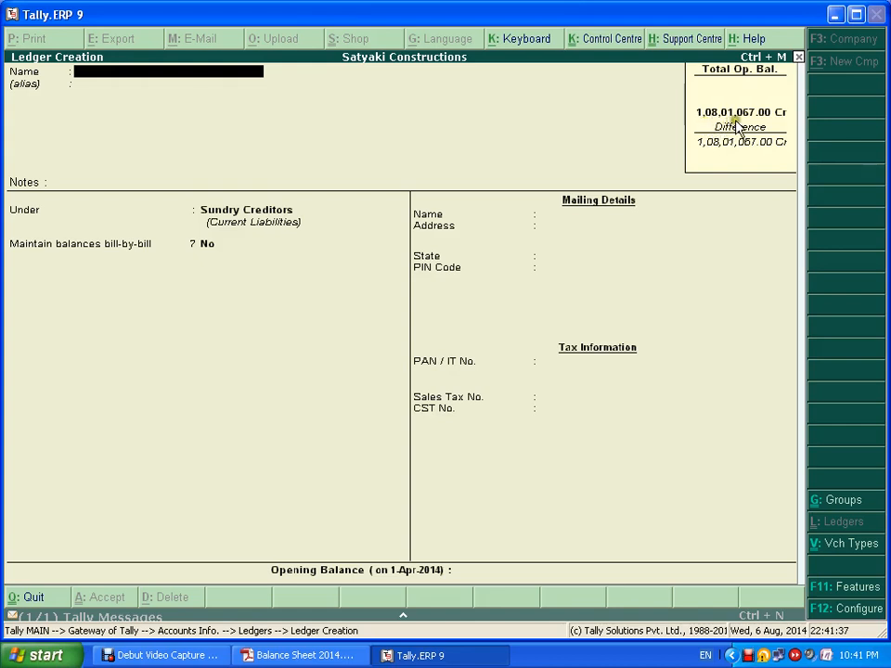
pyautogui.click(659, 262)
pyautogui.click(549, 354)
pyautogui.click(542, 380)
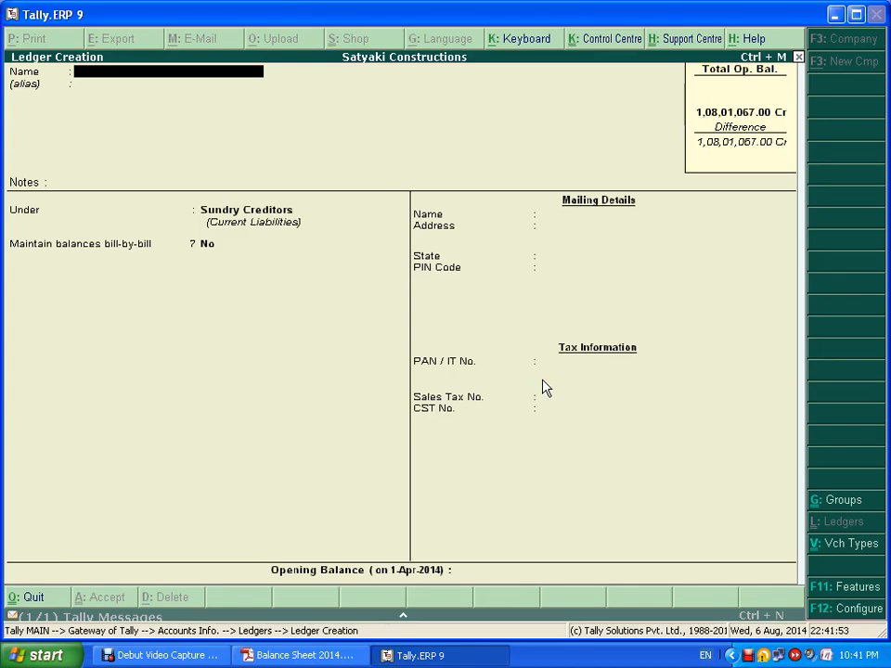